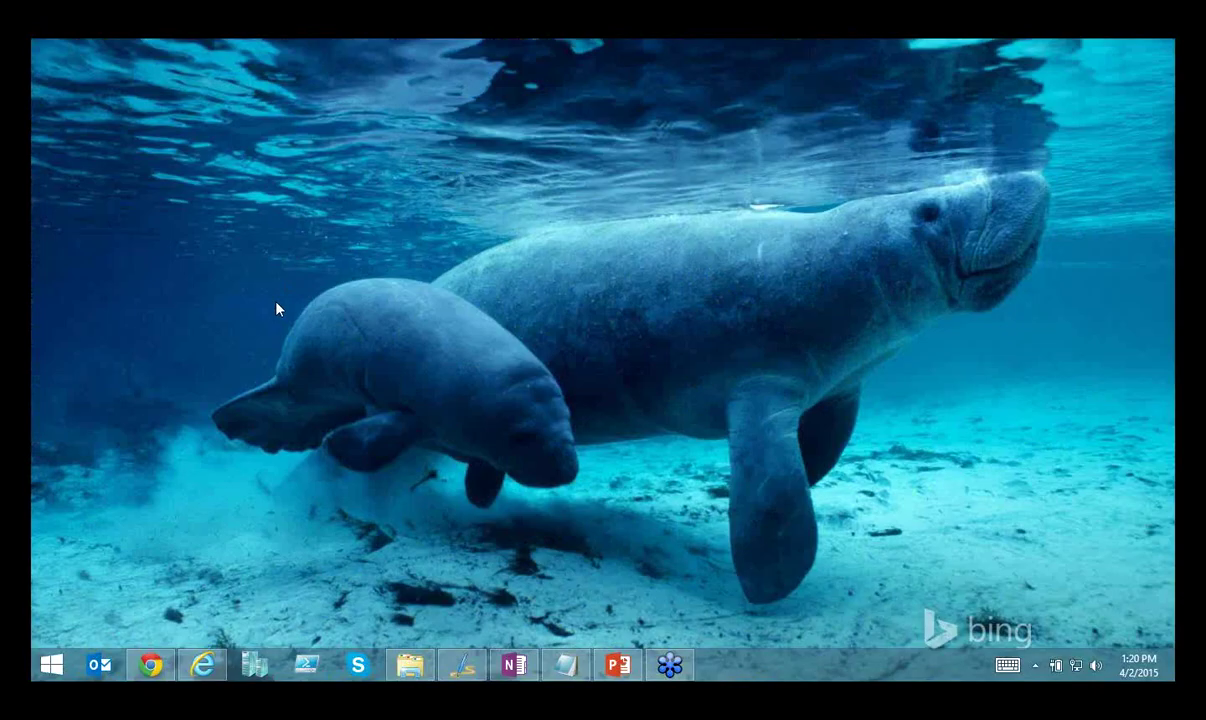
- Launch Excel 2013 by searching 'excel' from the Windows 8 Start screen
key("super")
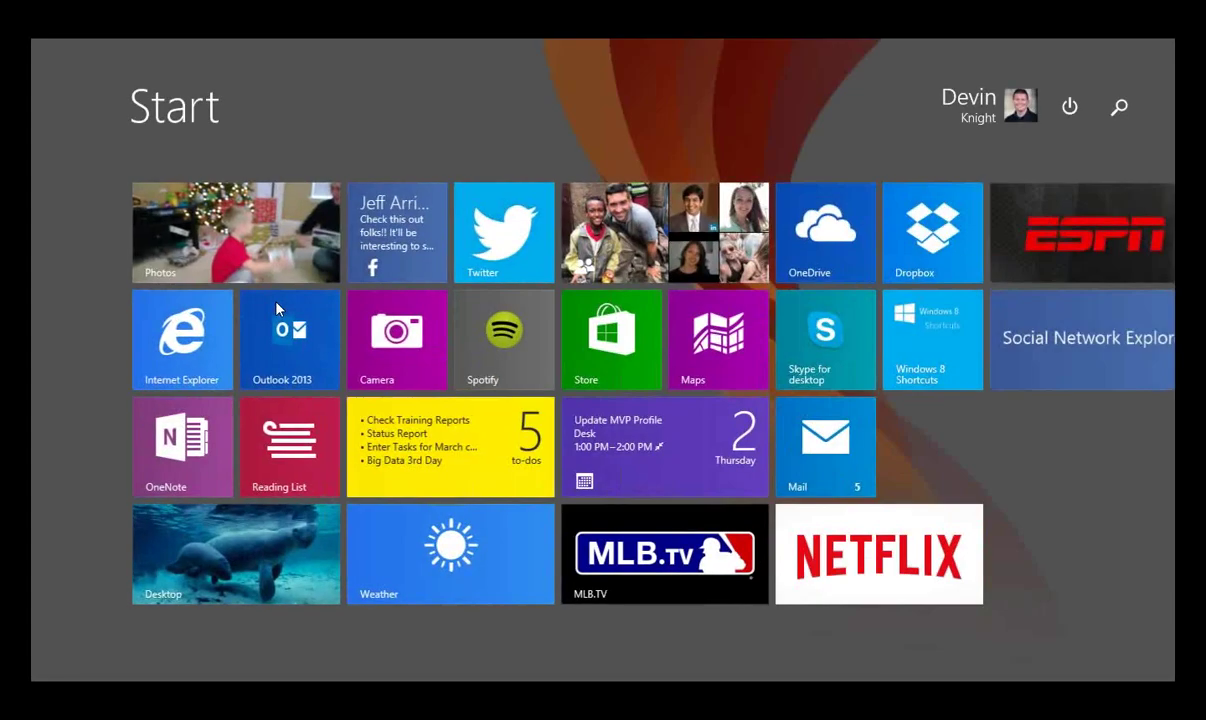
type("excel 2013")
key("Return")
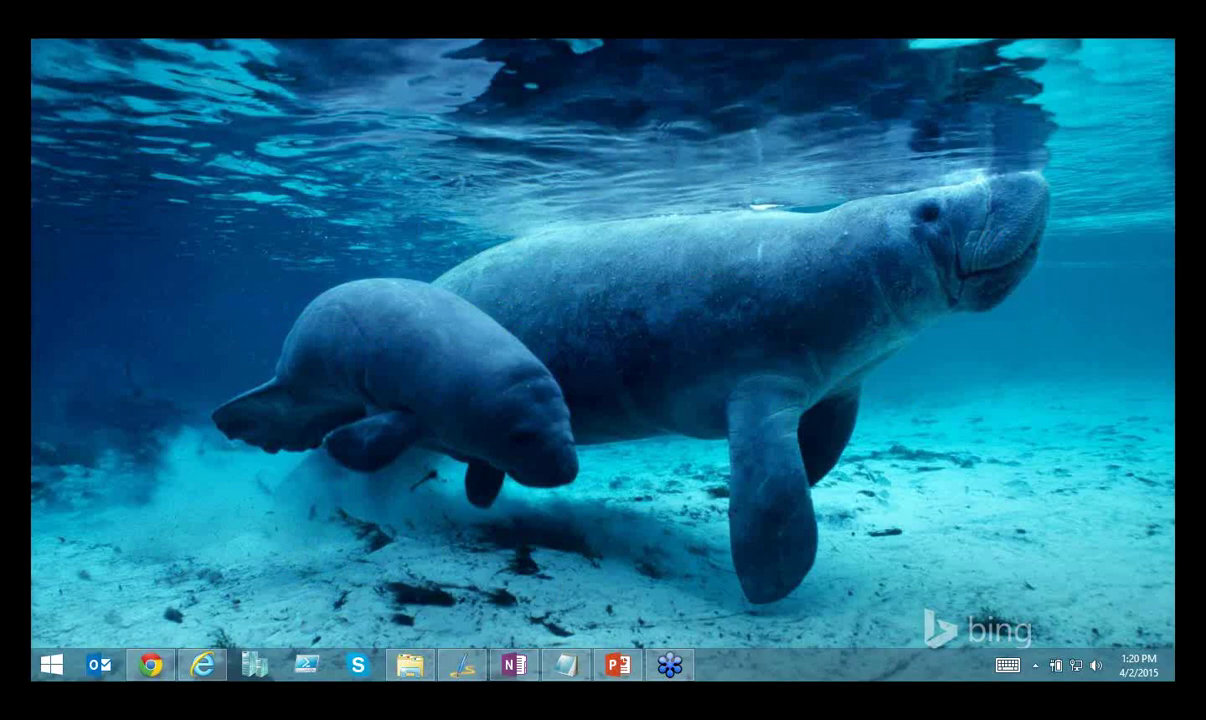
left_click_drag(1149, 450, 640, 275)
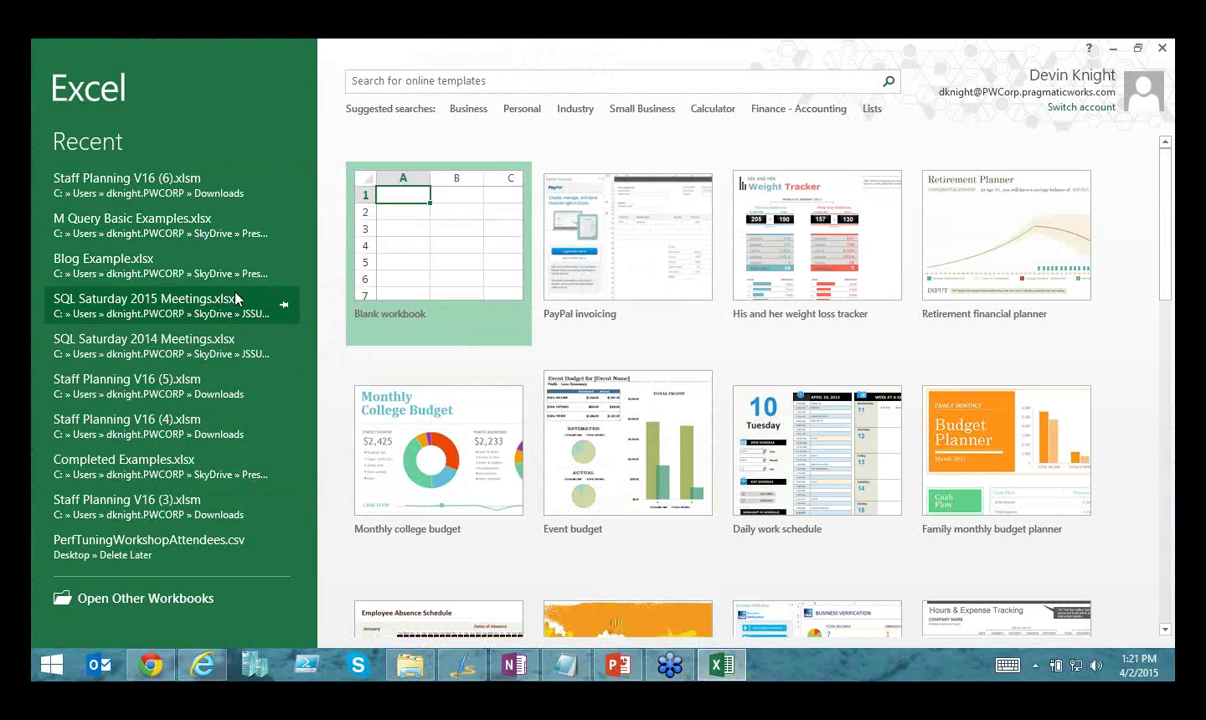
- Create a blank Book1 workbook, then go to the FILE backstage Open page
left_click(362, 248)
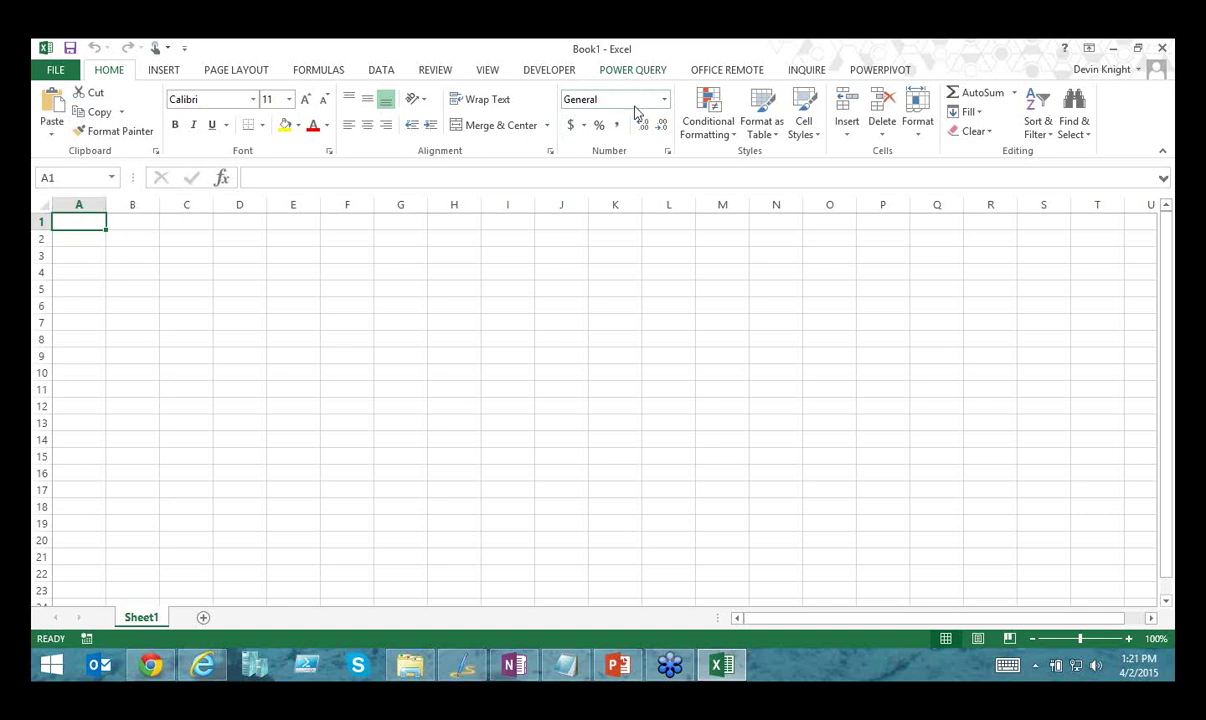
left_click(55, 70)
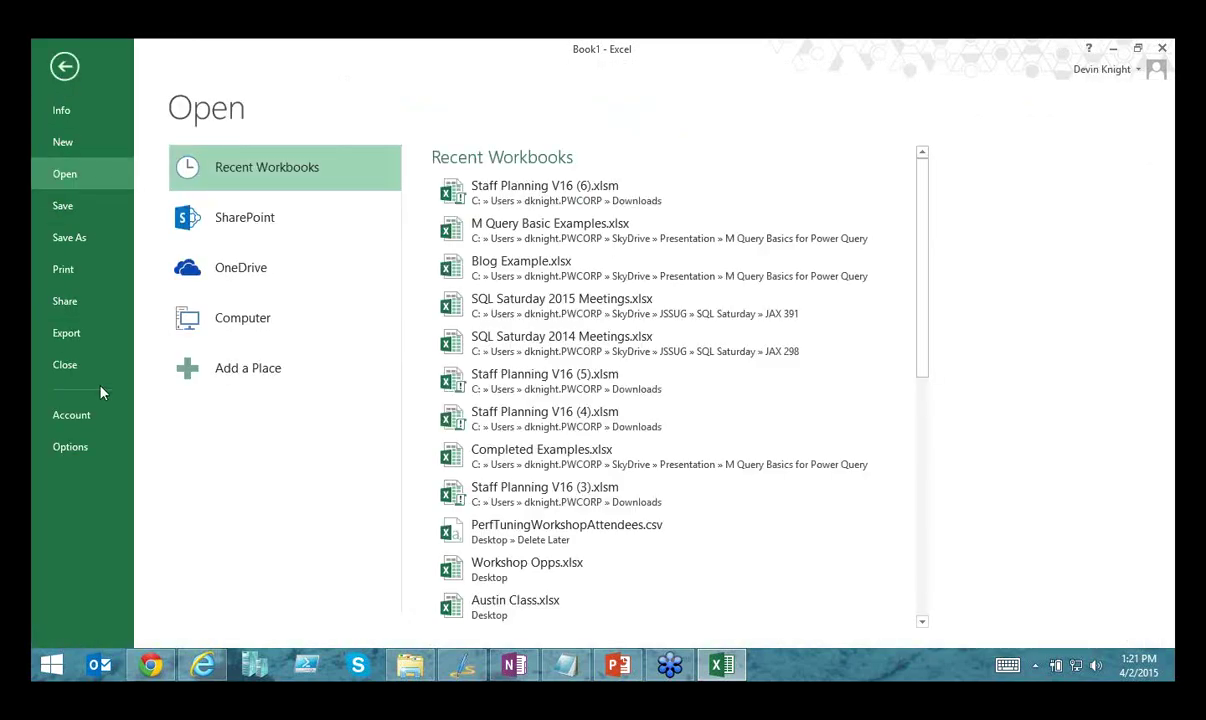
- Verify in Options > Add-Ins that the Microsoft Power Query for Excel COM add-in is enabled, then cancel
left_click(70, 447)
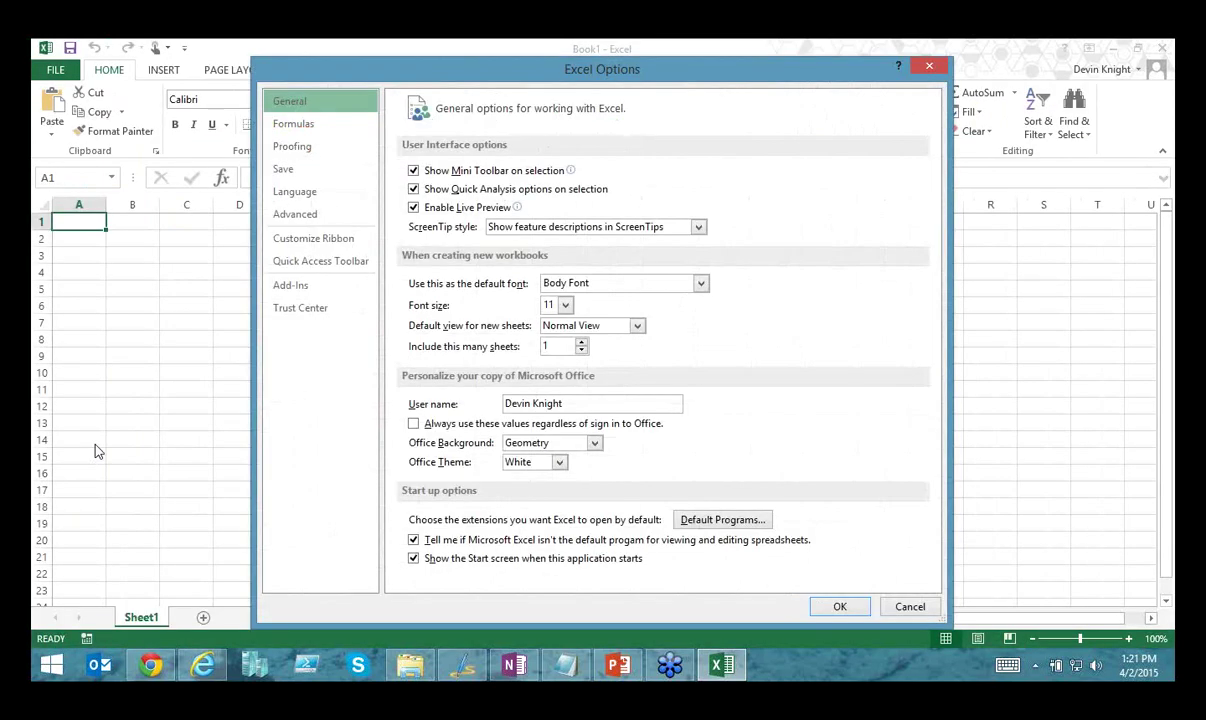
left_click(292, 286)
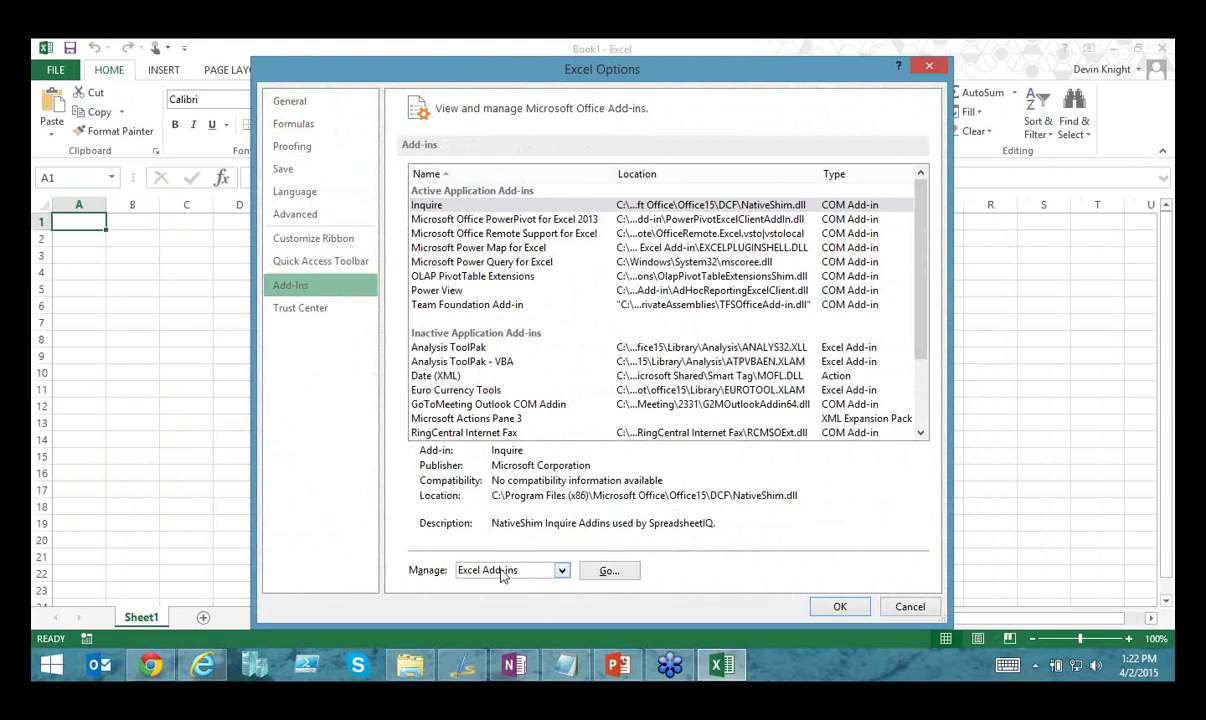
left_click(562, 571)
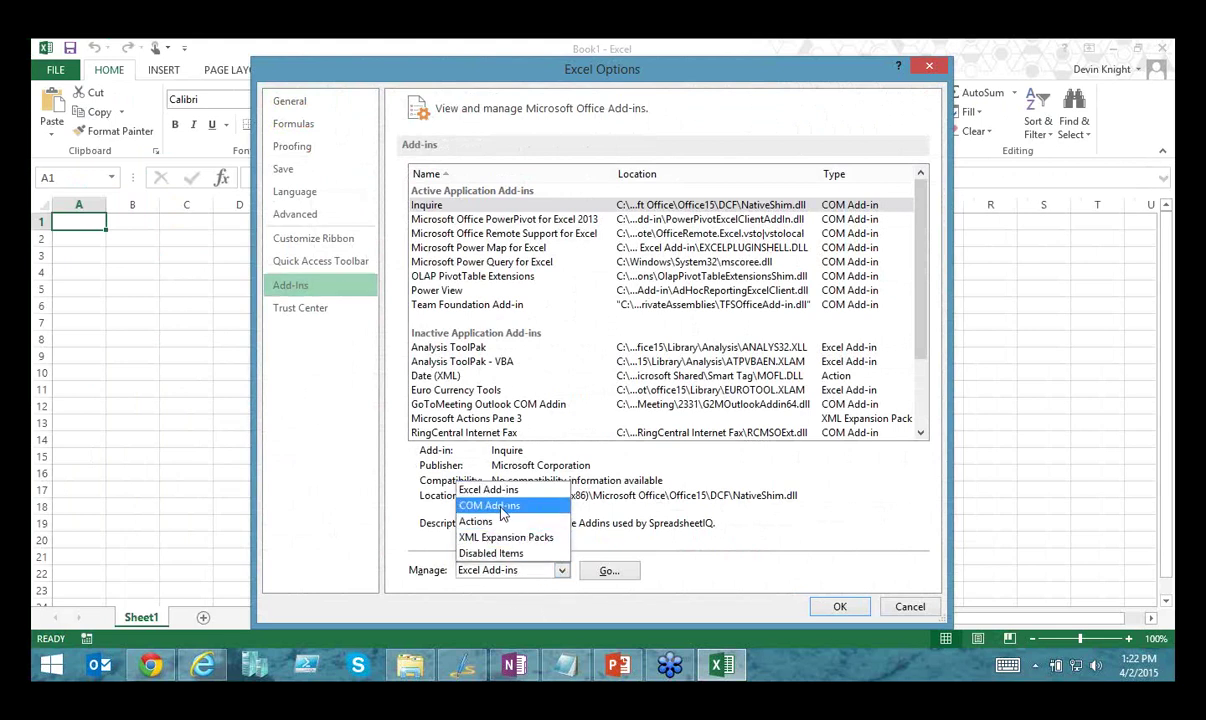
key("Escape")
key("Down")
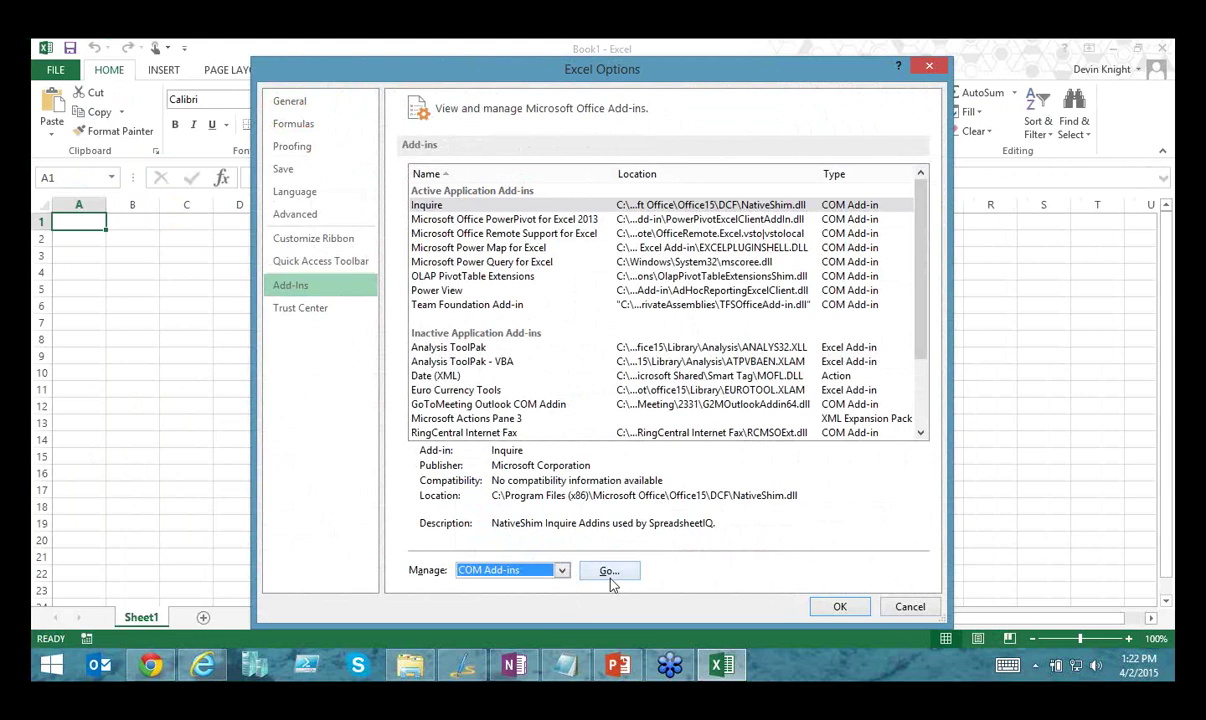
left_click(609, 573)
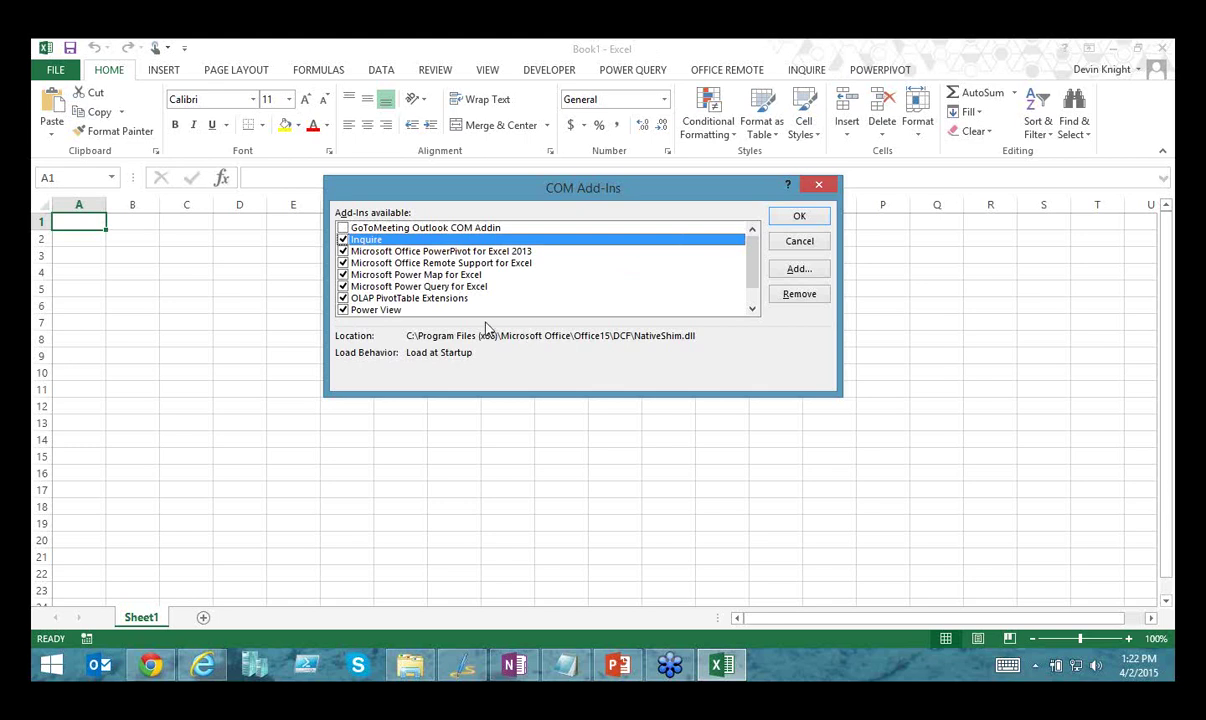
left_click(420, 287)
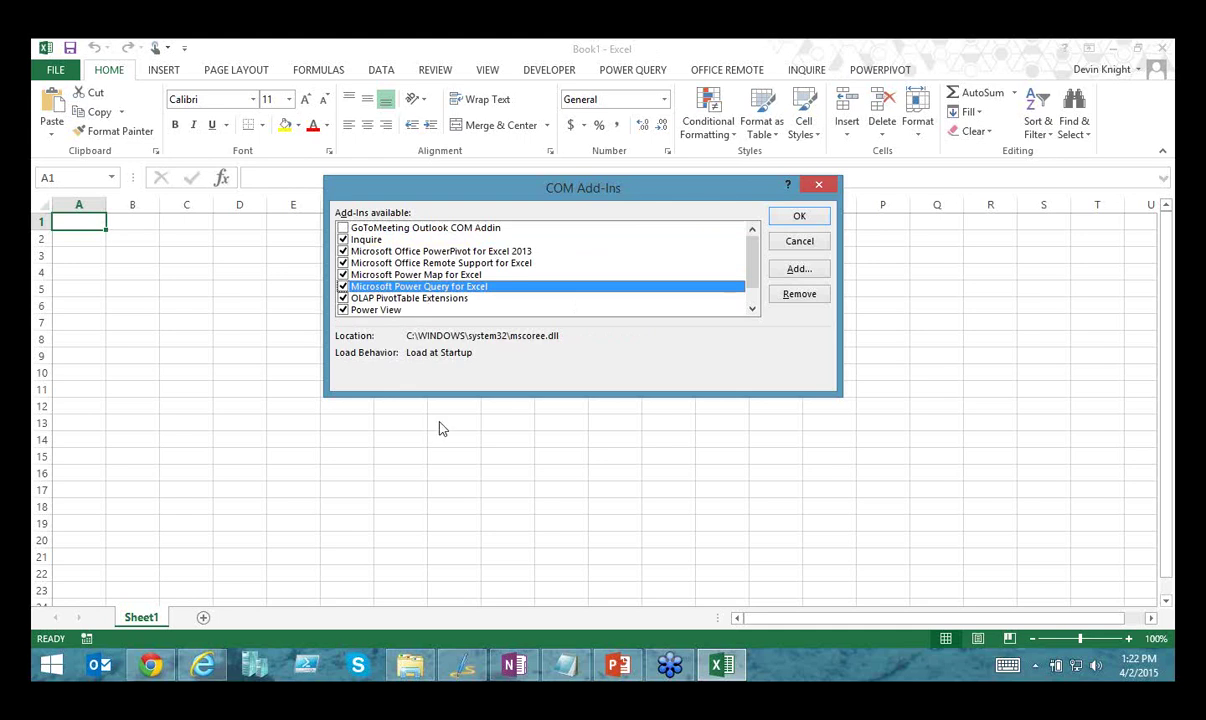
left_click(806, 243)
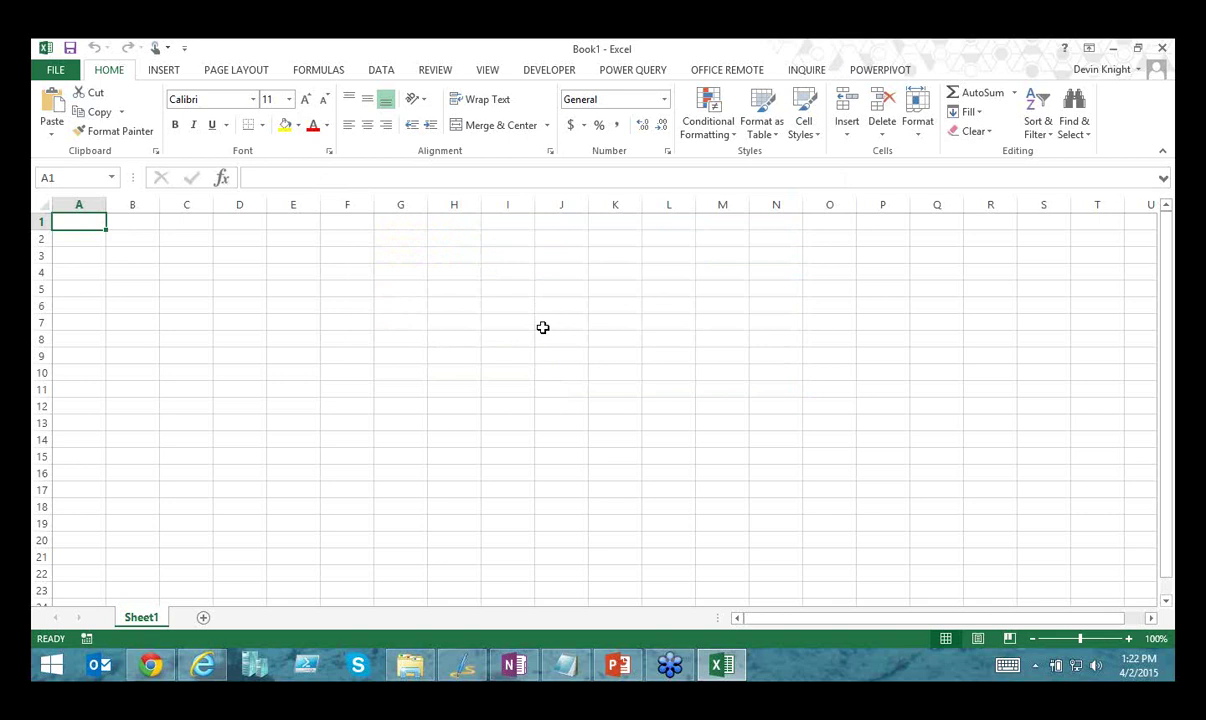
- Switch to the POWER QUERY ribbon tab to show its data-source commands
left_click(645, 72)
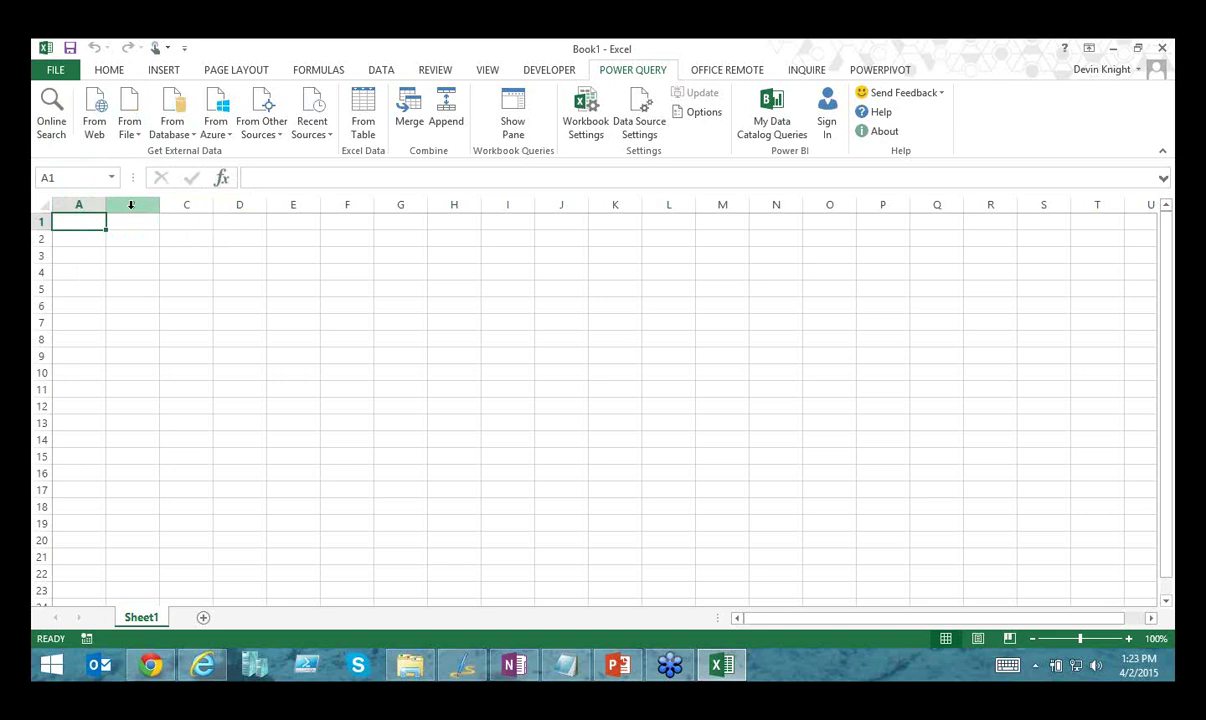
- Review the From File, From Database and From Azure source lists on the POWER QUERY tab
left_click(130, 130)
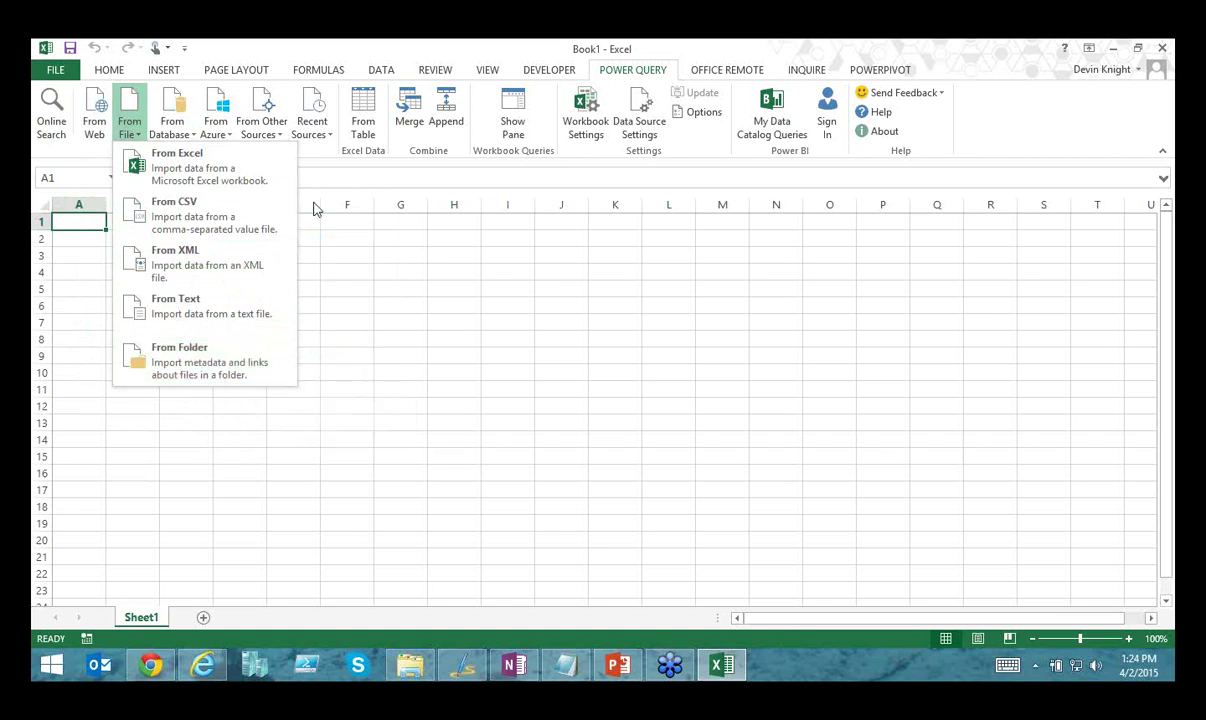
left_click(166, 131)
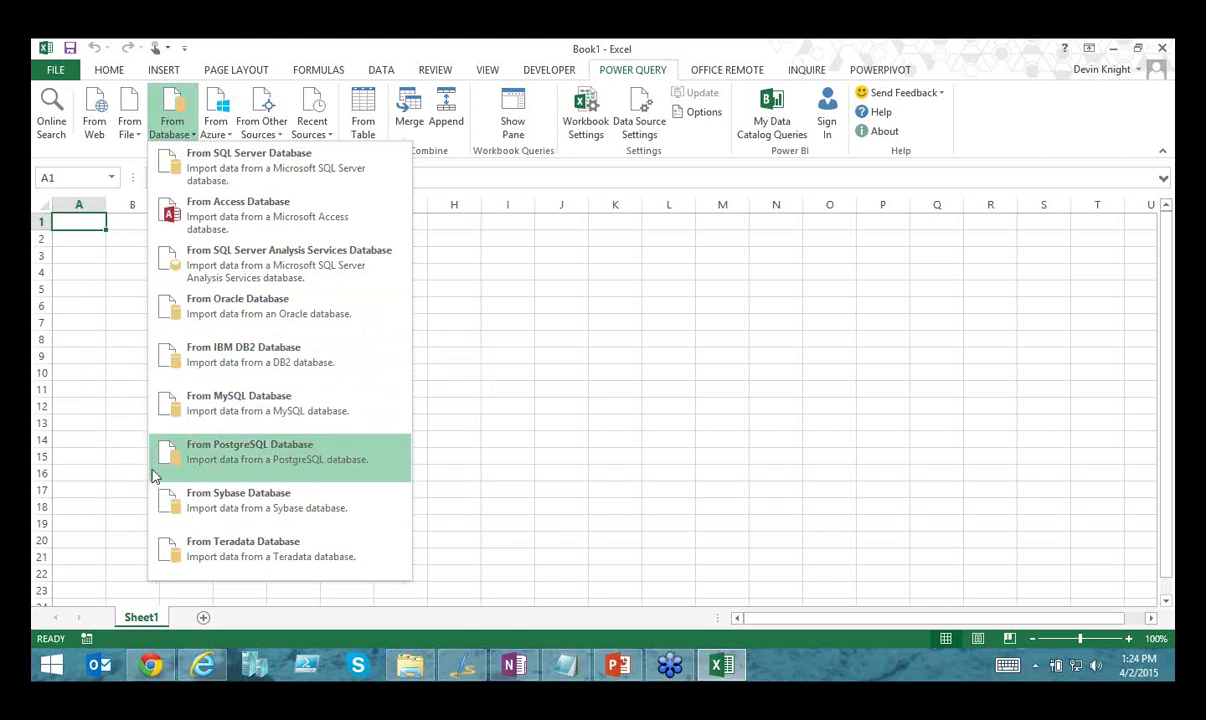
left_click(216, 125)
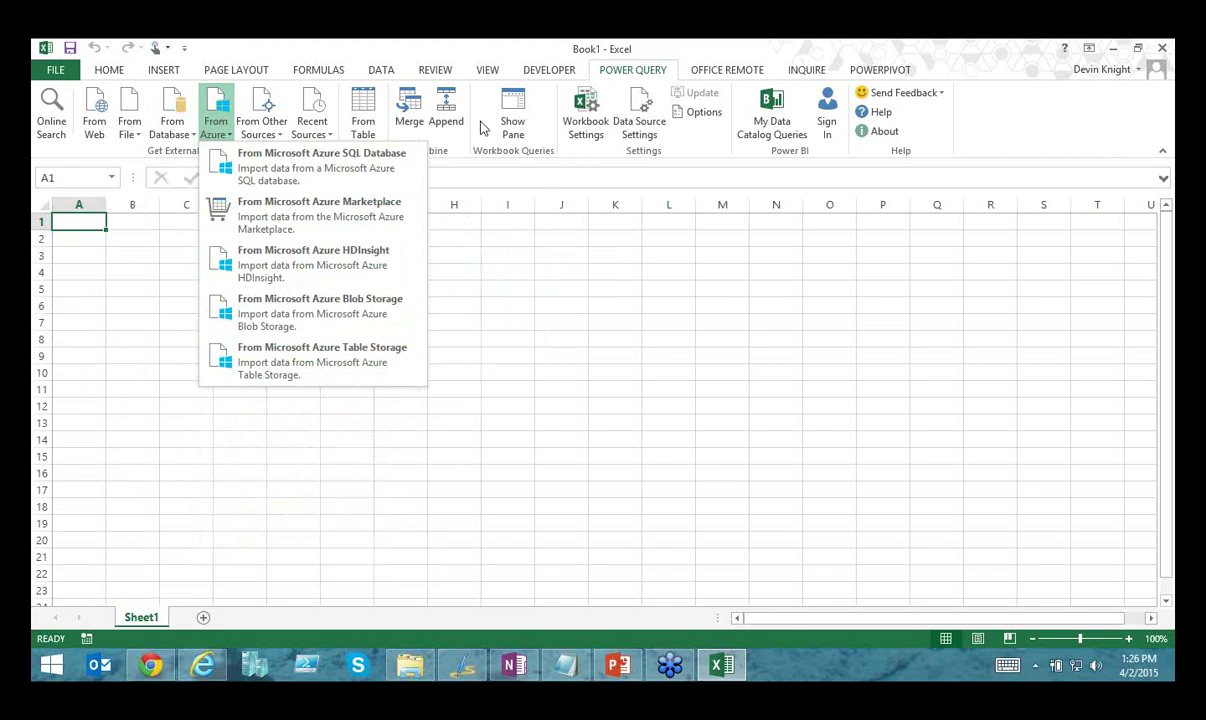
left_click(266, 130)
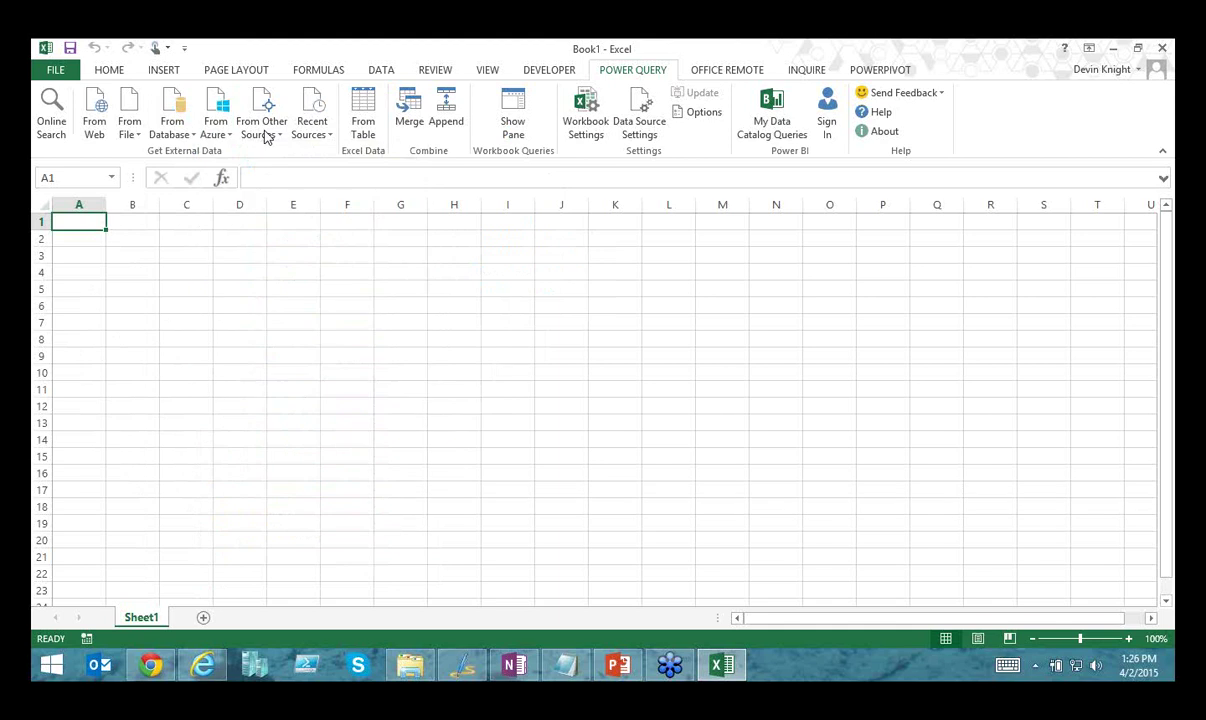
left_click(264, 130)
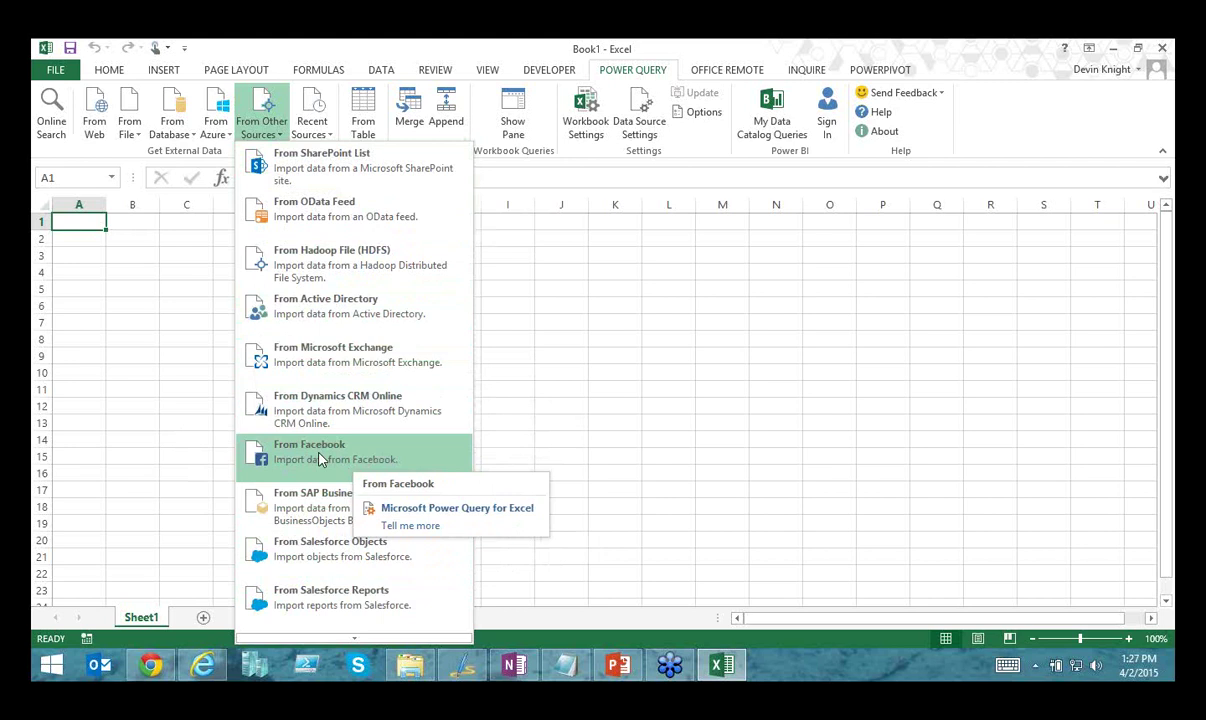
mouse_move(318, 642)
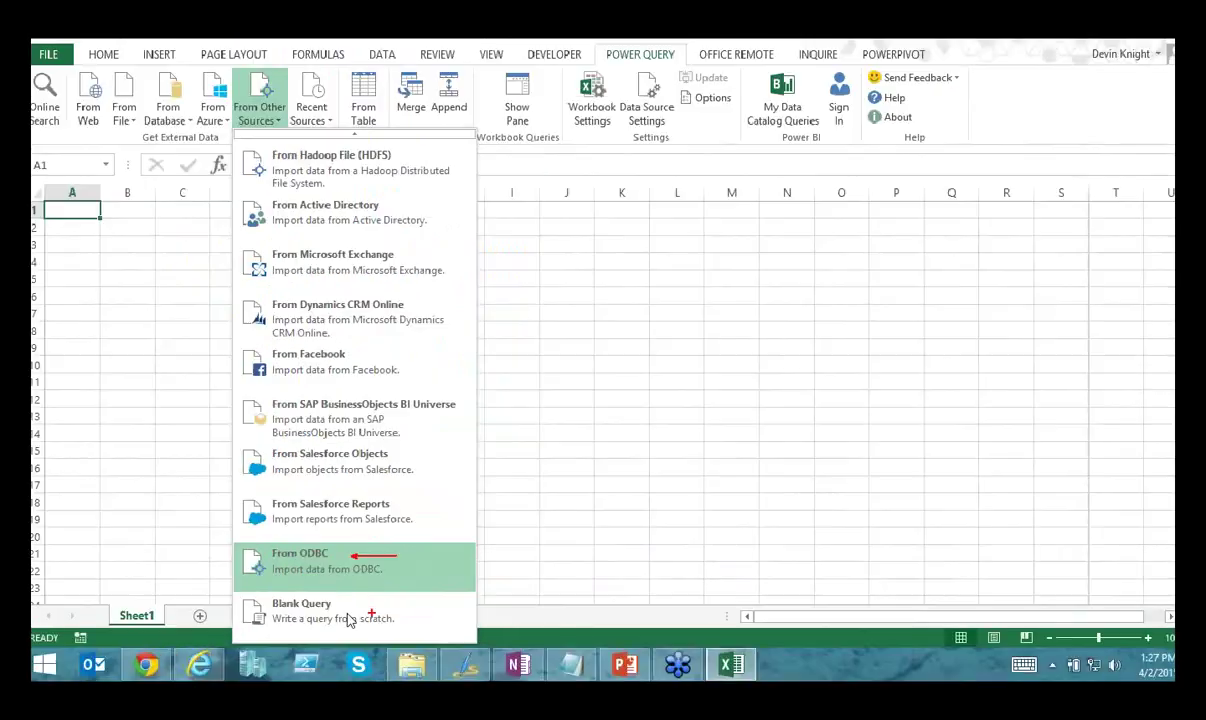
key("Escape")
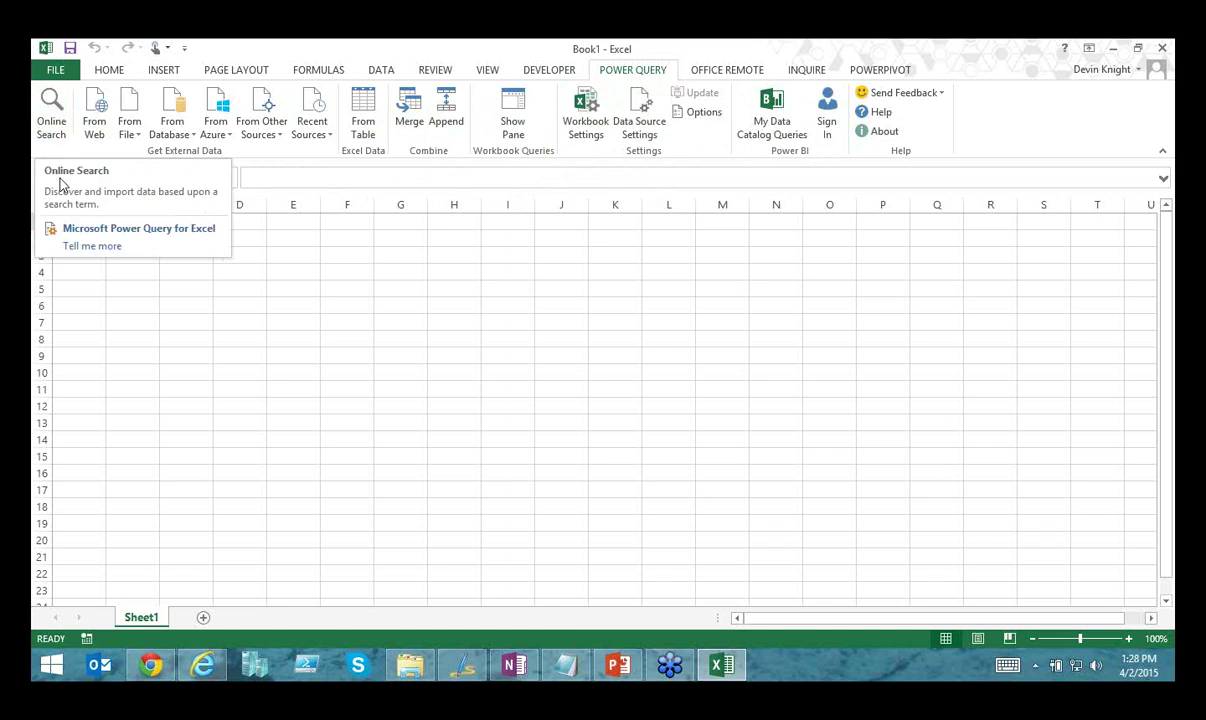
- Open the Online Search pane from the POWER QUERY ribbon
left_click(52, 125)
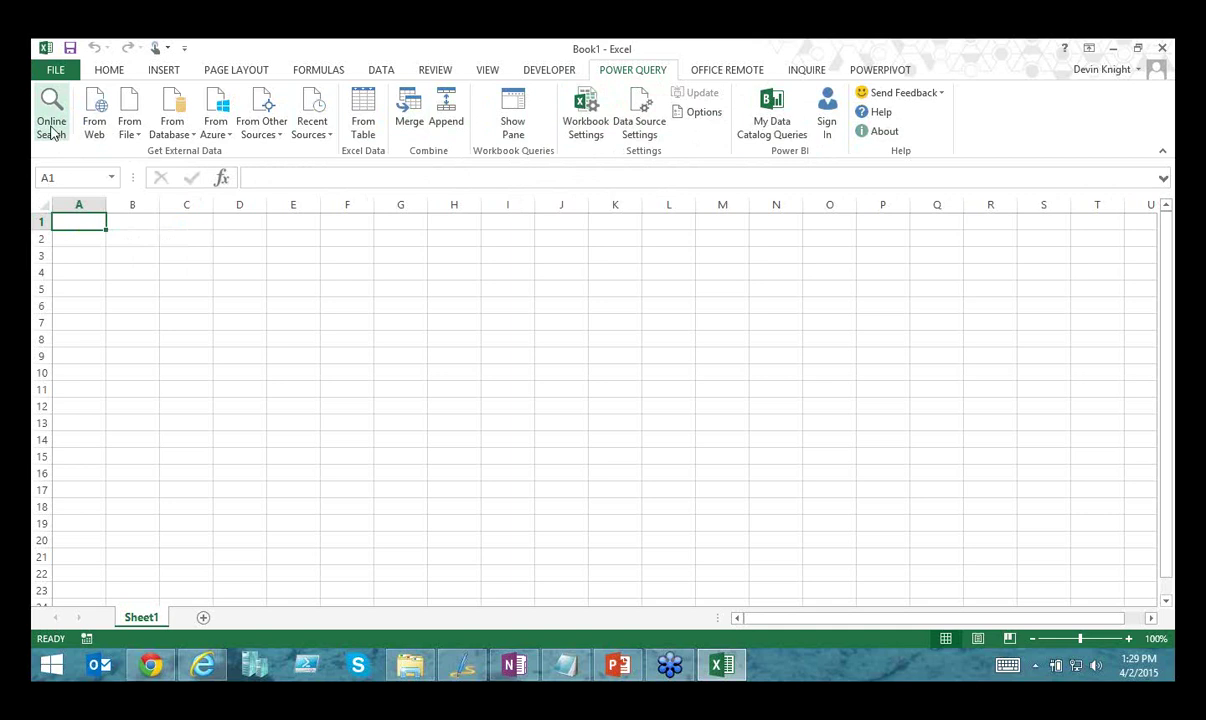
left_click(52, 128)
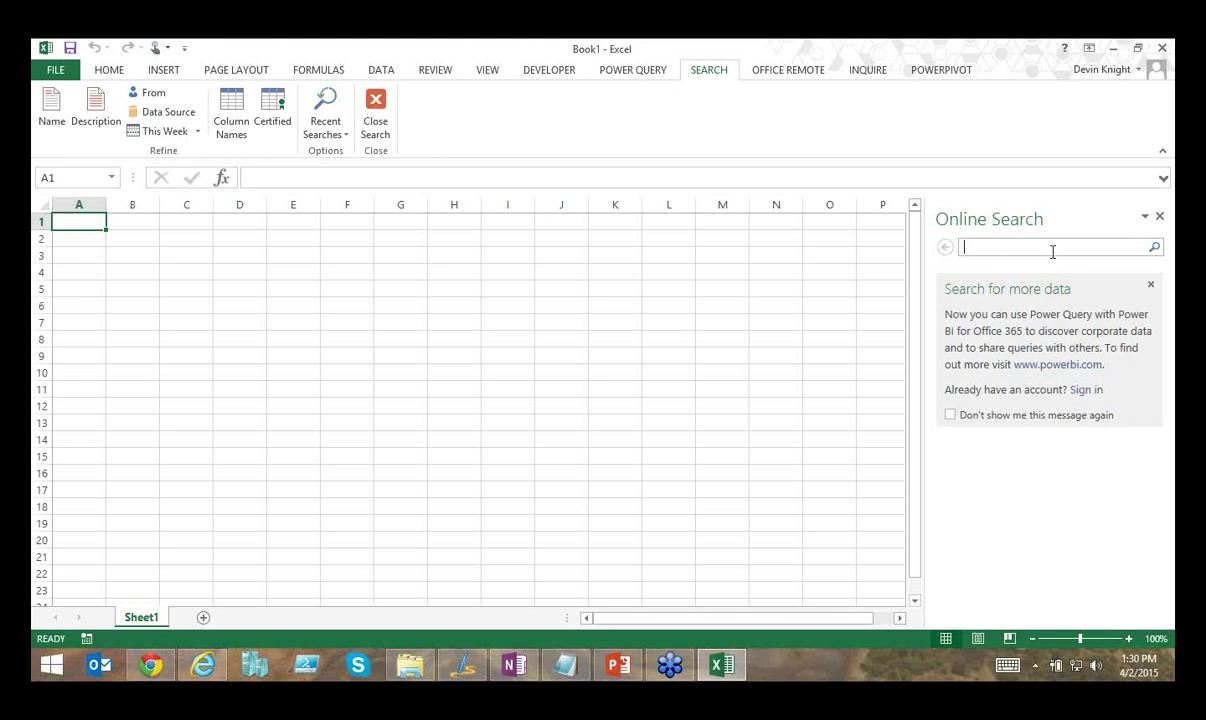
- Search online for 'busiest airports 2014' and preview the top Wikipedia passenger-traffic result
type("busiest airports")
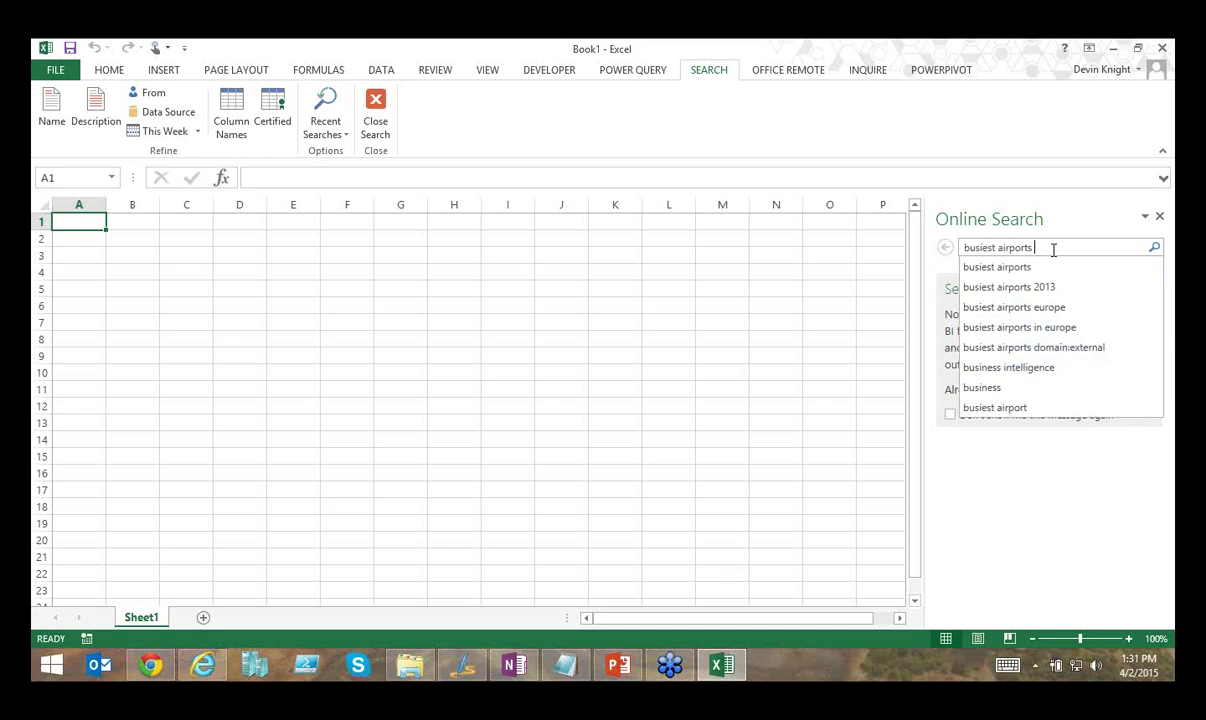
type(" 2013")
key("Return")
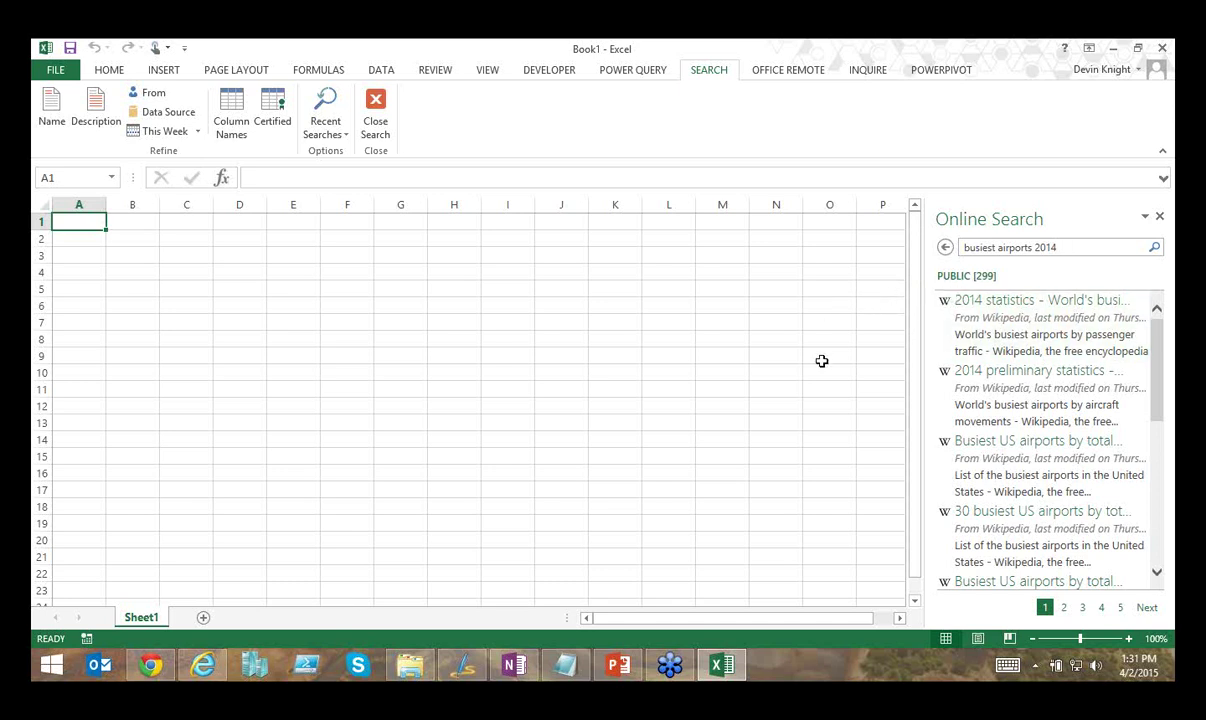
mouse_move(1027, 327)
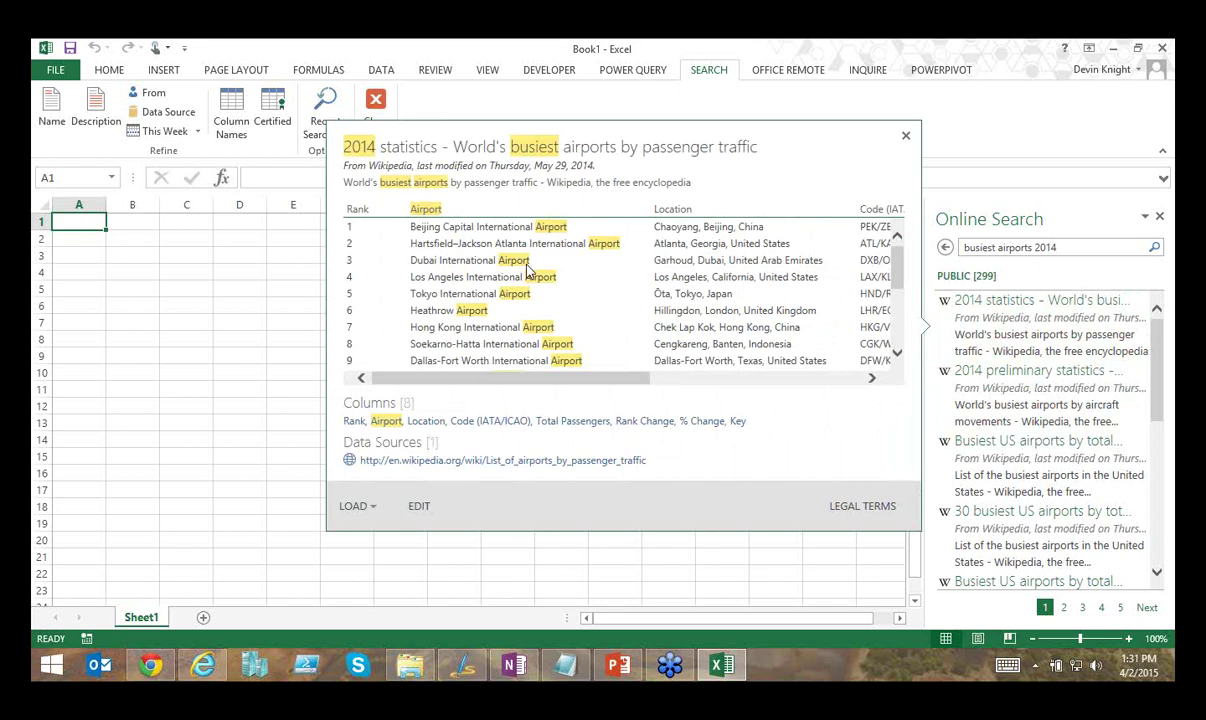
- Scroll across the airports preview, then bring up the first result's Load, Load To and Edit menu
left_click(468, 380)
left_click_drag(468, 383, 624, 381)
right_click(991, 321)
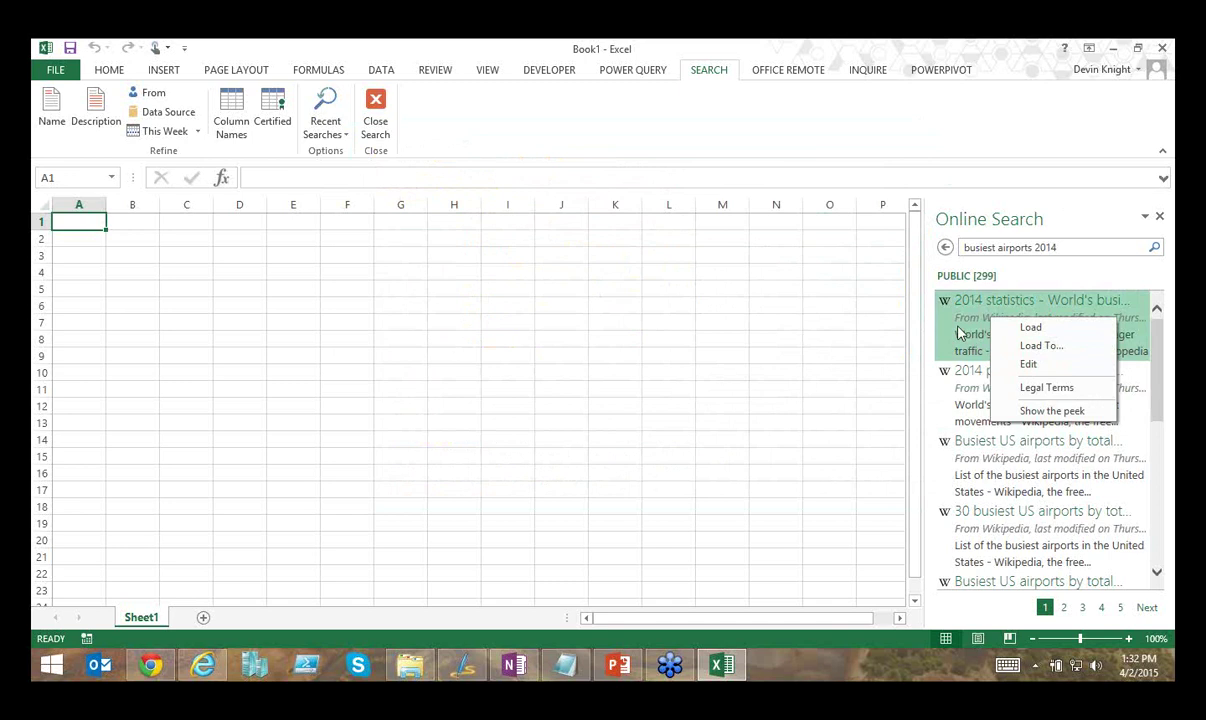
- Dismiss the result's menu and re-preview the 2014 busiest airports table with its 8 columns
left_click(822, 339)
mouse_move(985, 325)
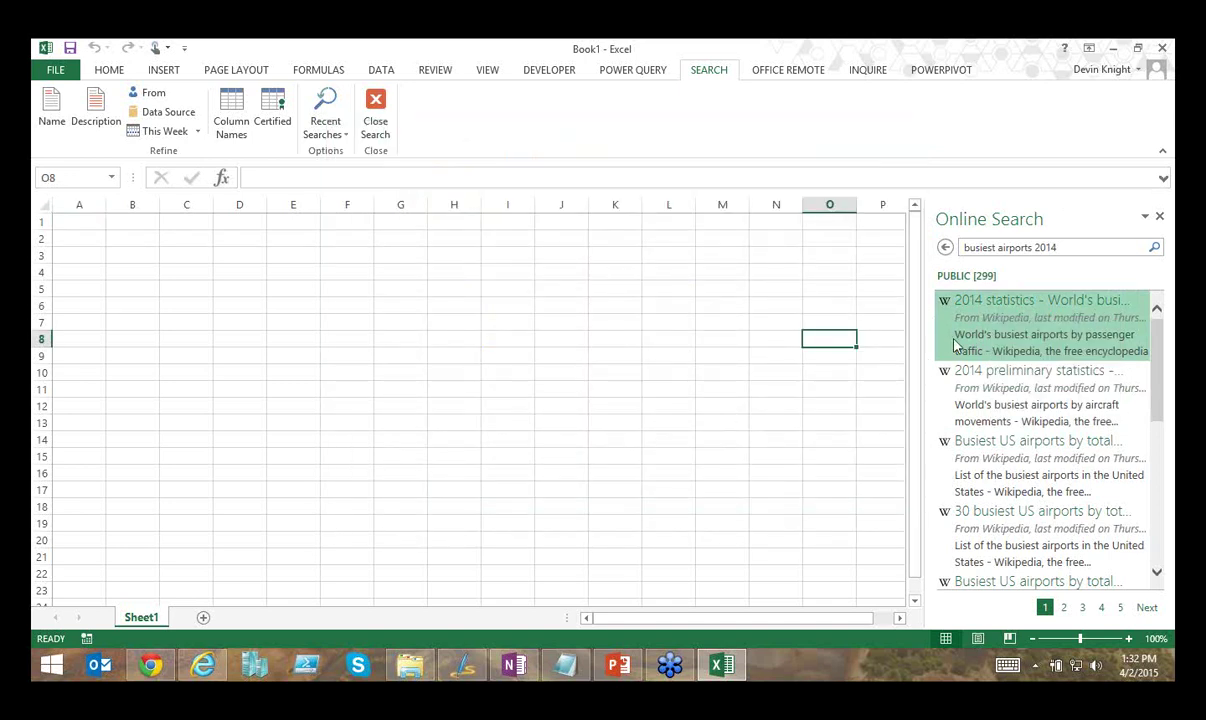
mouse_move(954, 341)
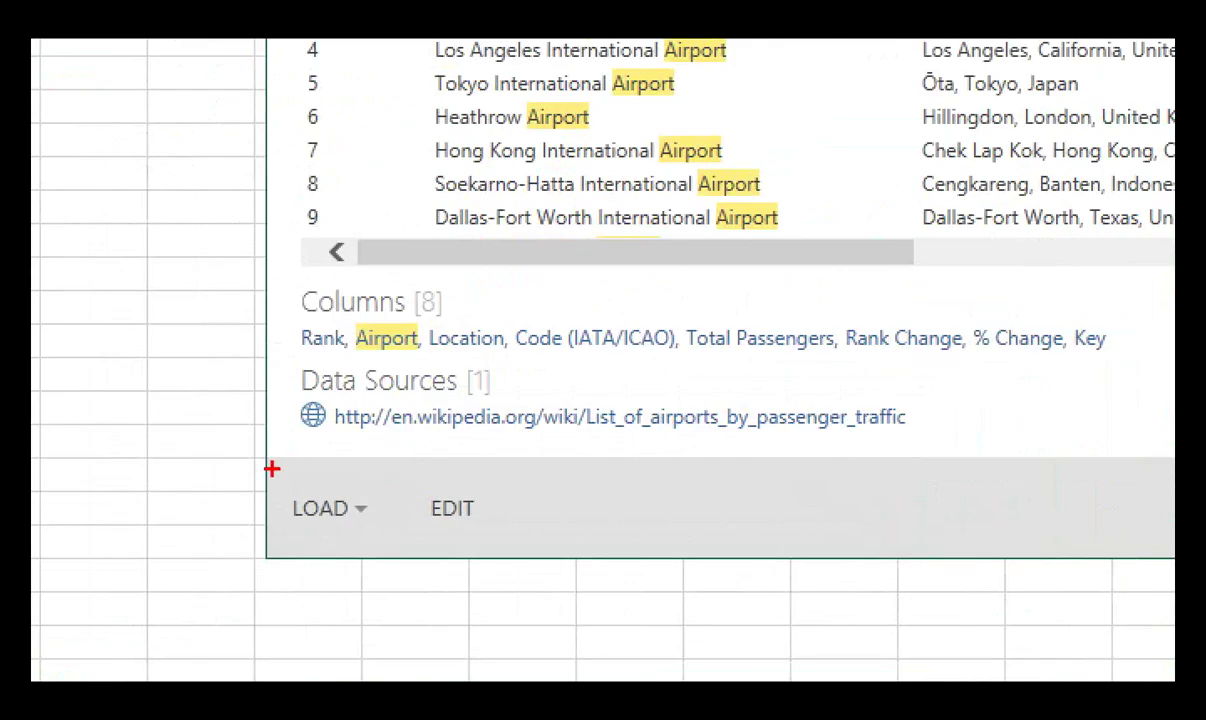
left_click_drag(328, 485, 491, 523)
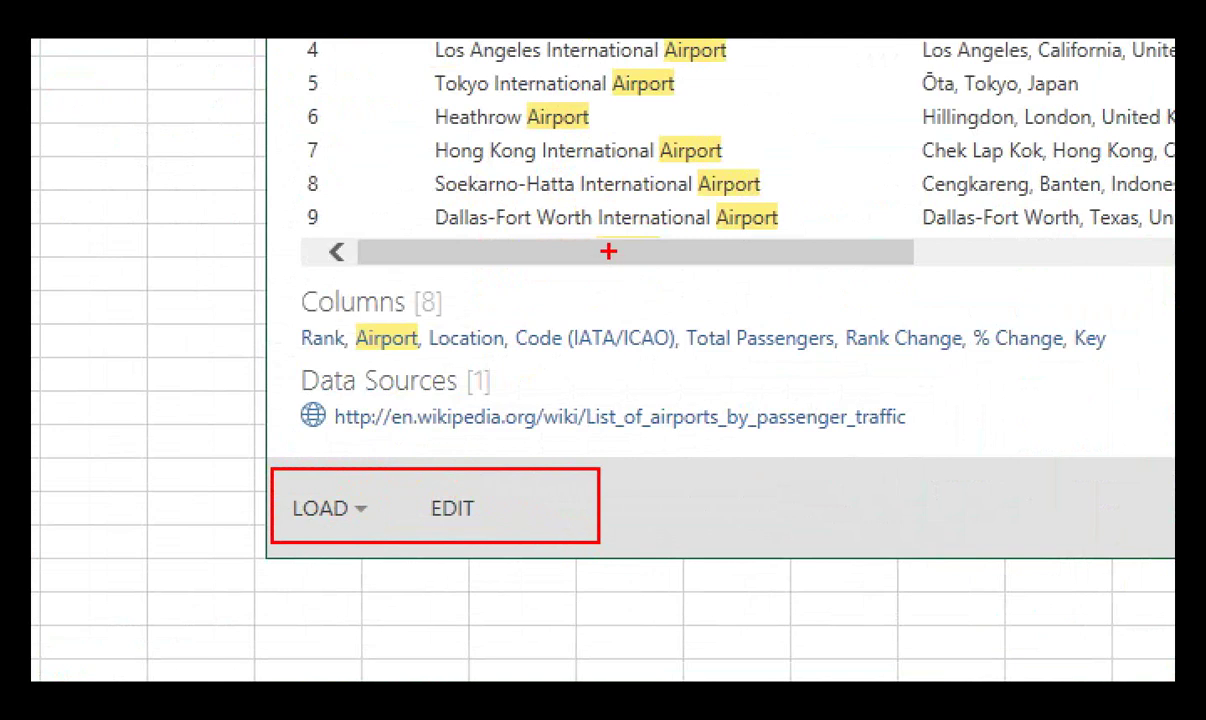
left_click_drag(305, 243, 176, 469)
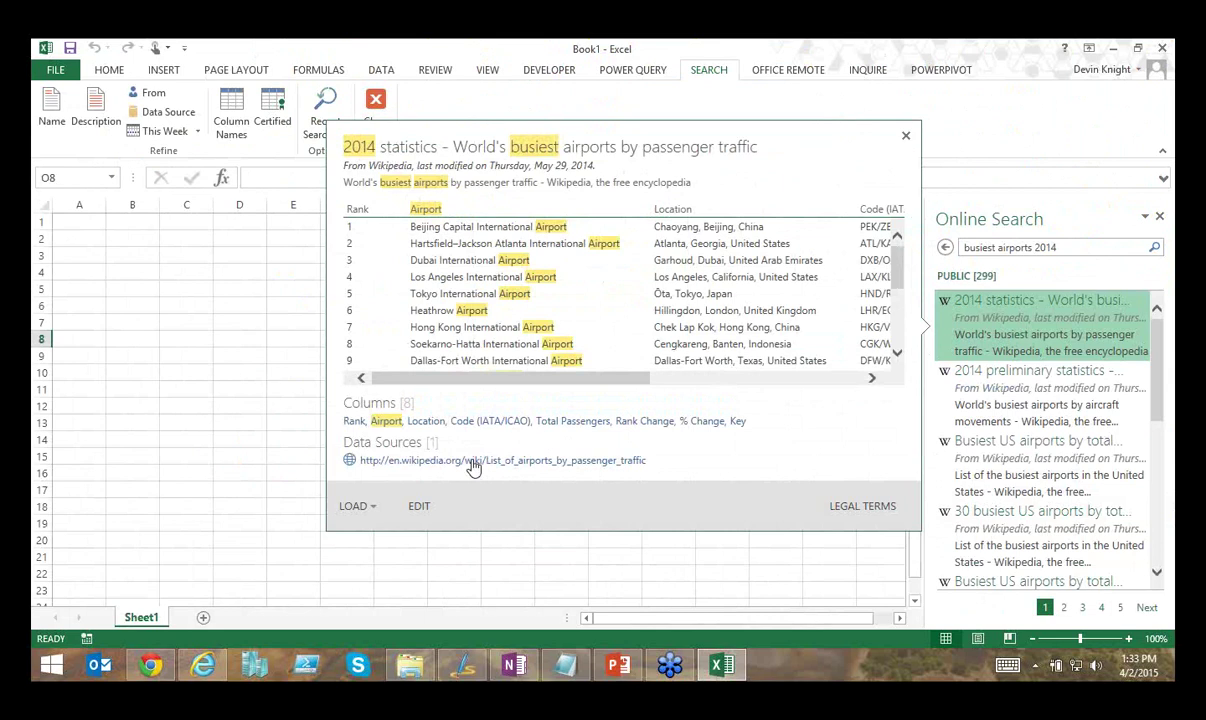
- Expand the preview's LOAD dropdown to reveal the Load and Load To choices
left_click(373, 507)
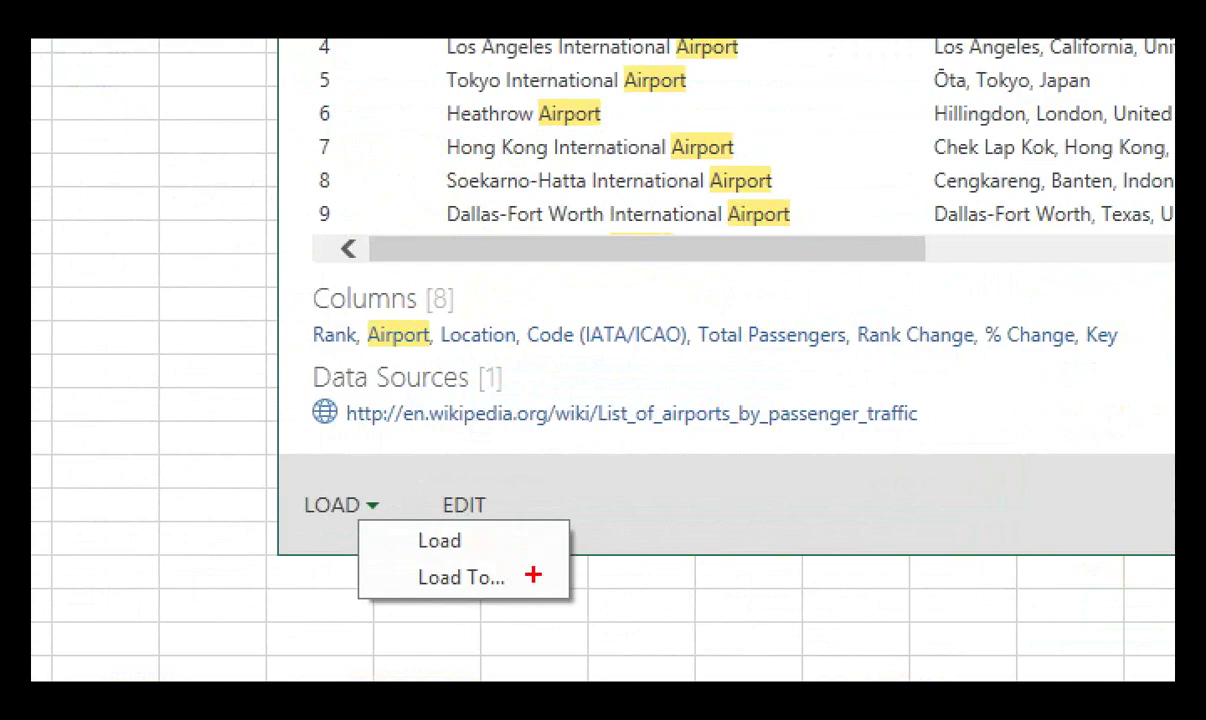
left_click_drag(455, 542, 485, 539)
- Open the 2014 busiest airports query (8 columns, 30 rows) in a maximized Query Editor
left_click(460, 577)
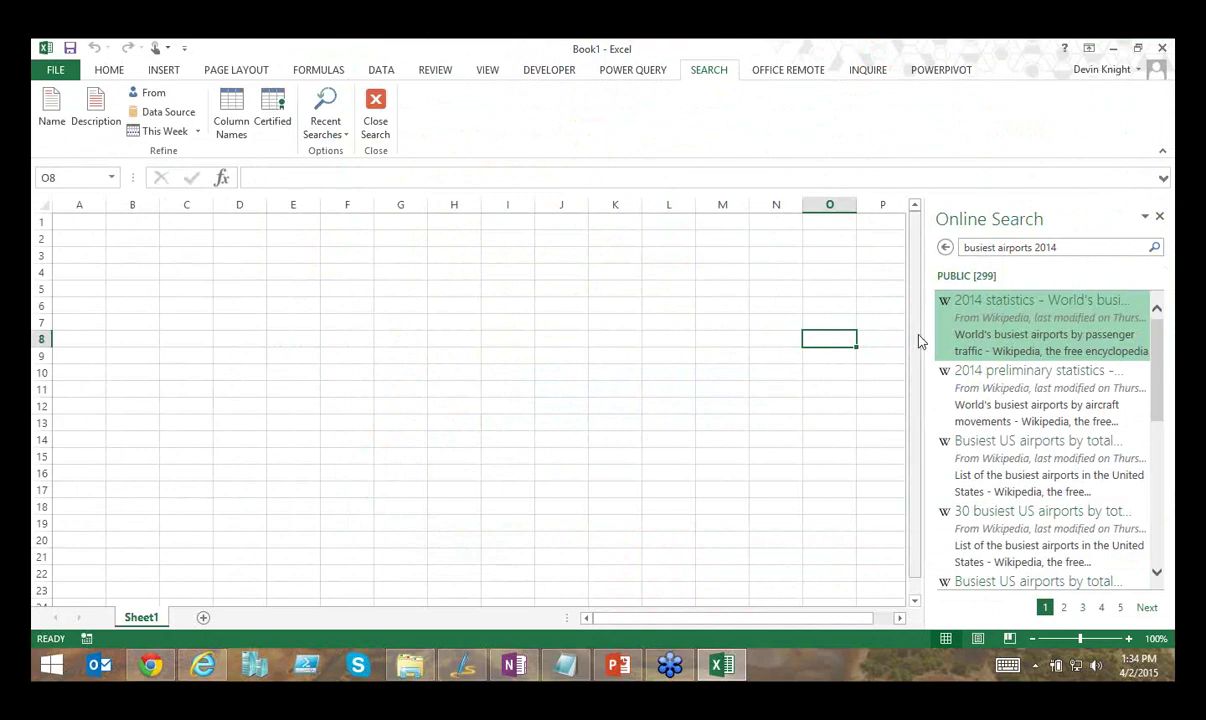
mouse_move(960, 326)
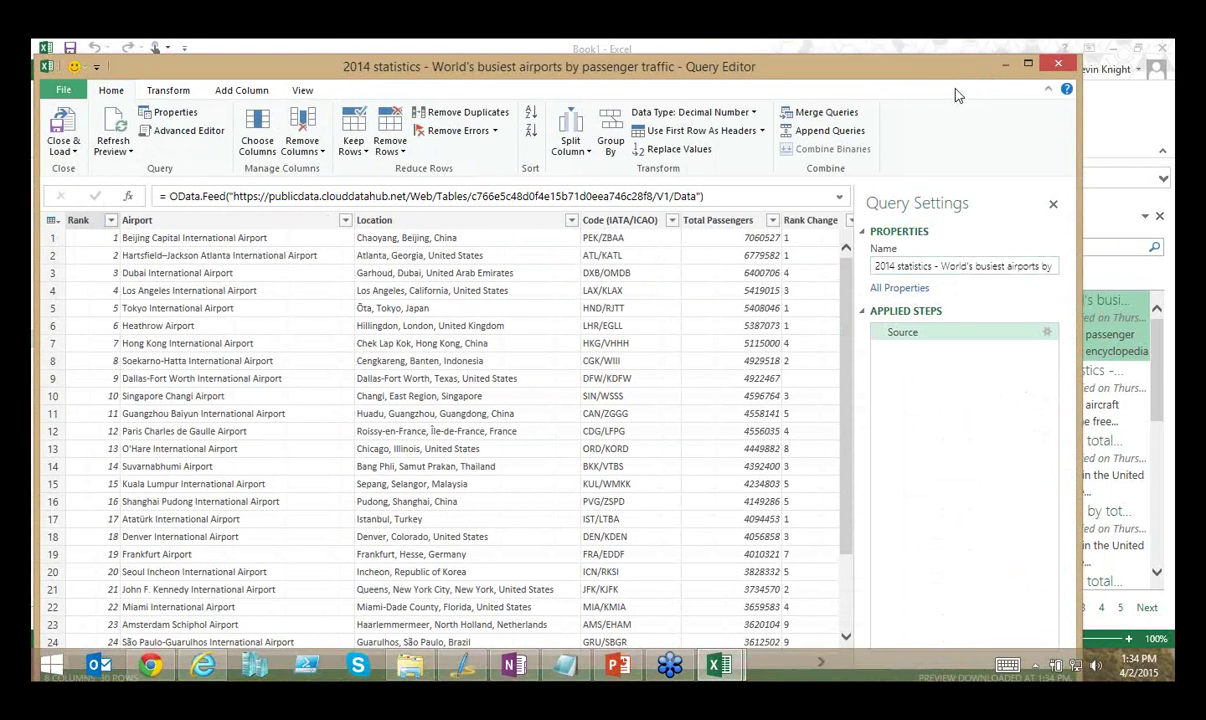
left_click_drag(1003, 60, 623, 62)
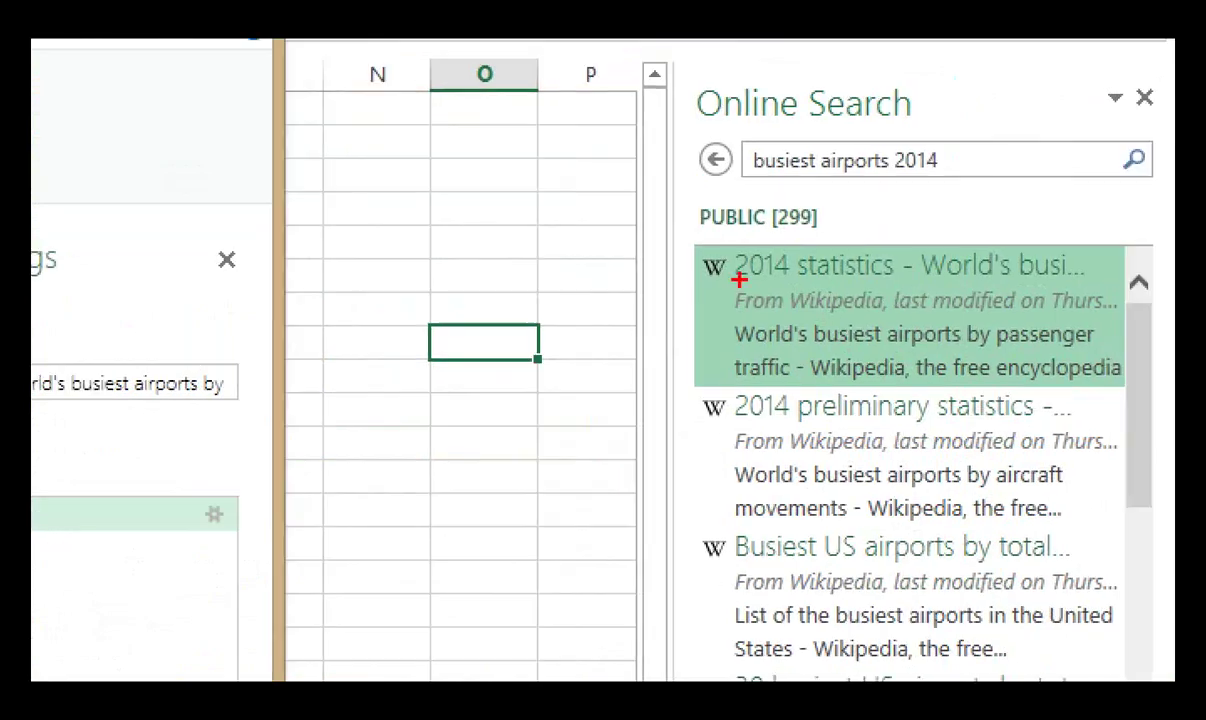
left_click_drag(734, 318, 1110, 319)
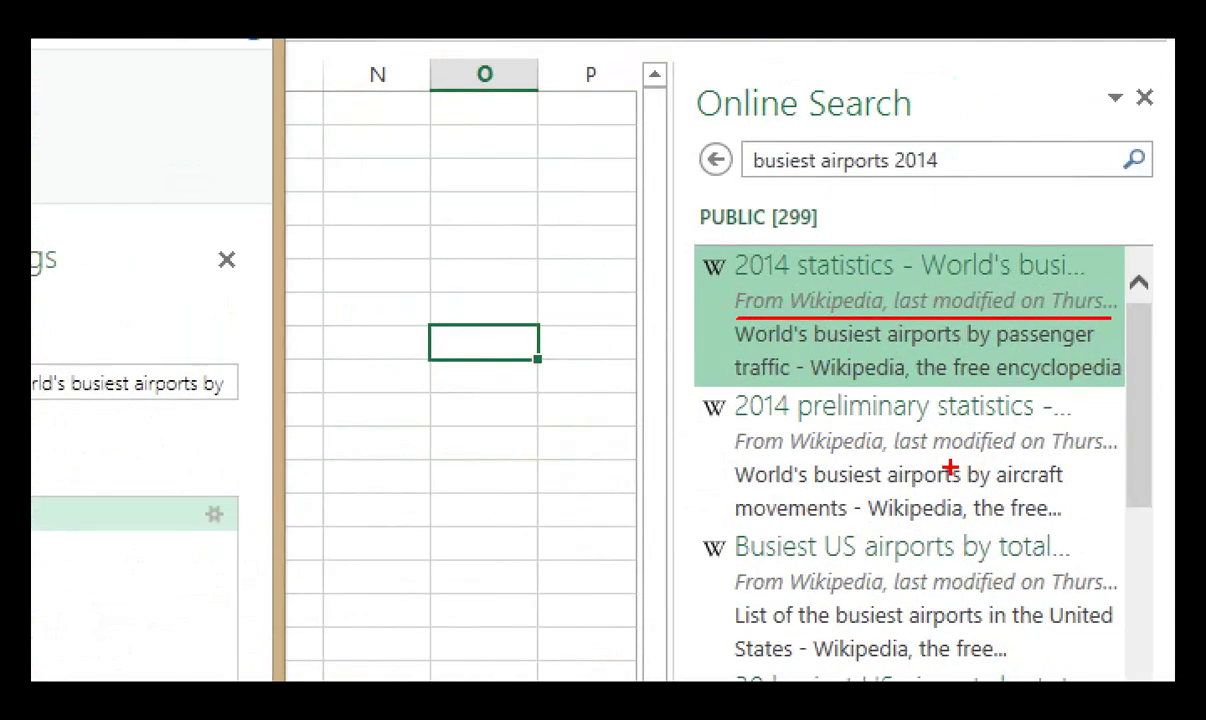
key("Escape")
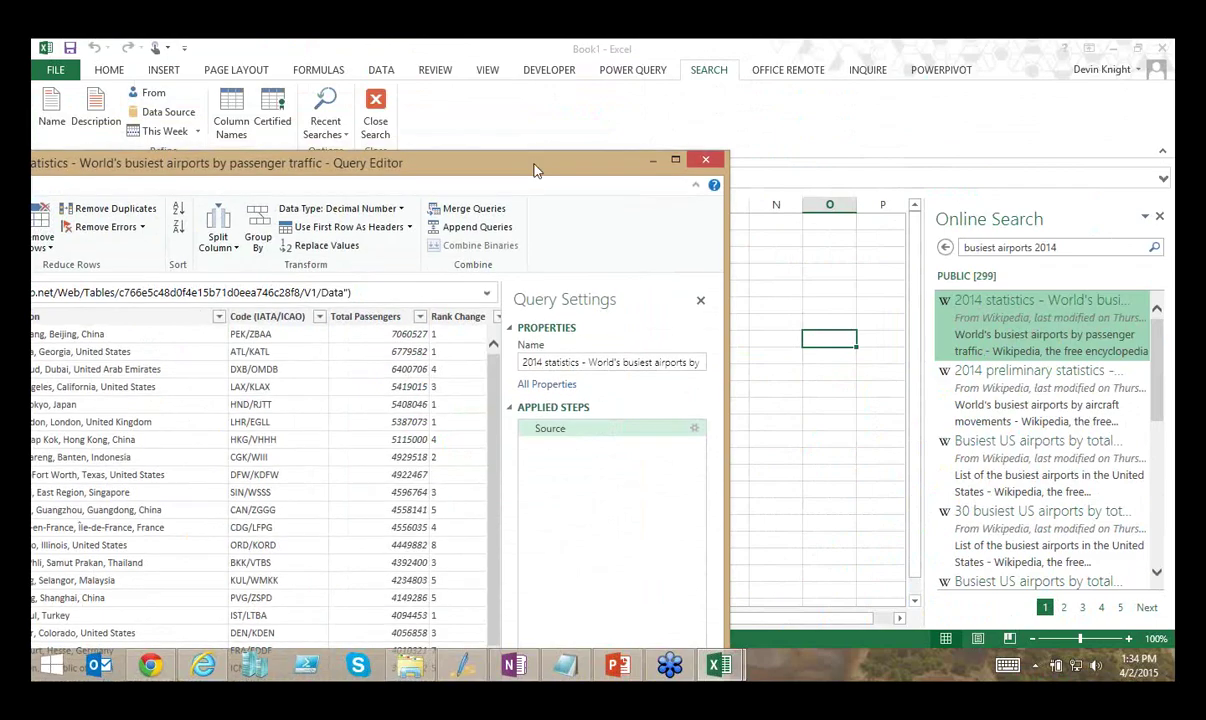
double_click(536, 150)
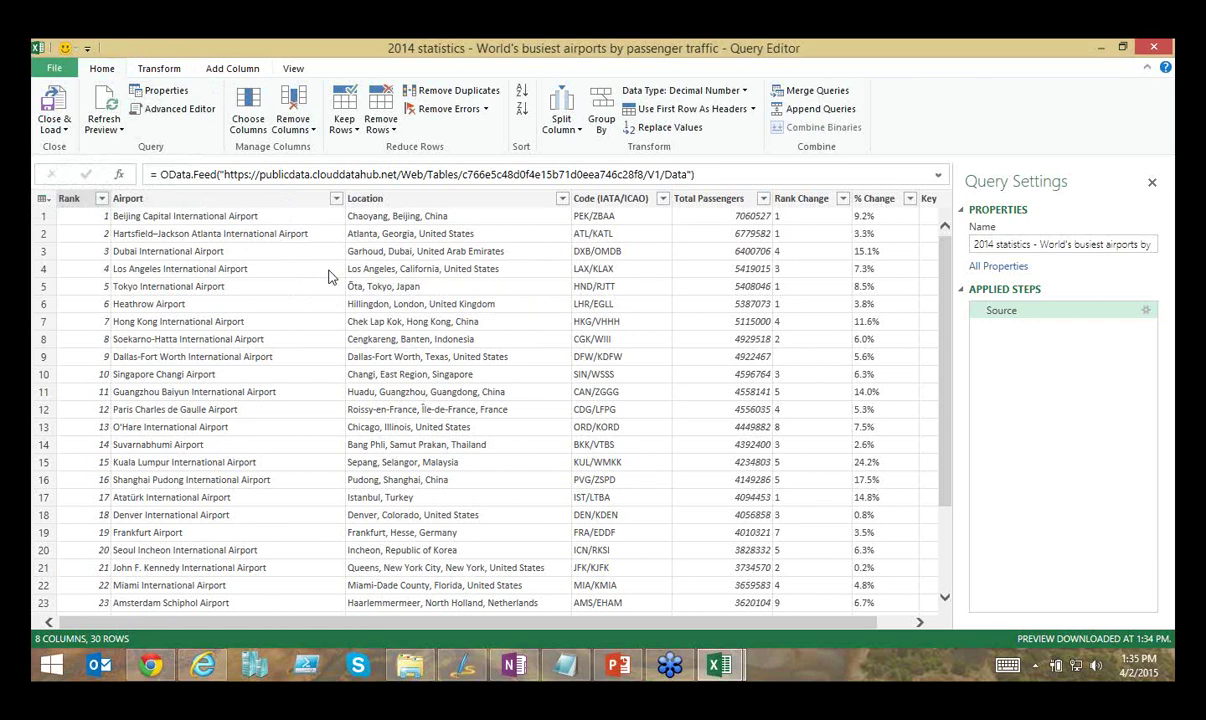
- Select Location and Total Passengers and remove all other columns, leaving 2 columns by 30 rows
left_click(380, 199)
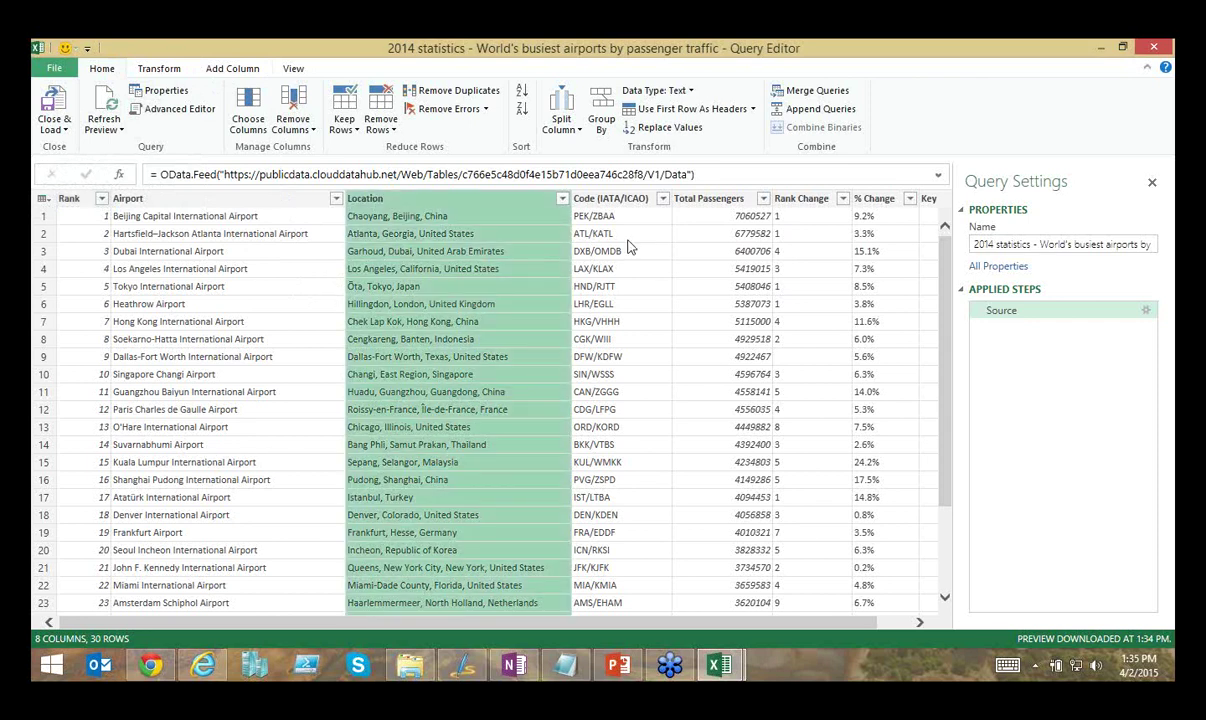
left_click(705, 199, "ctrl")
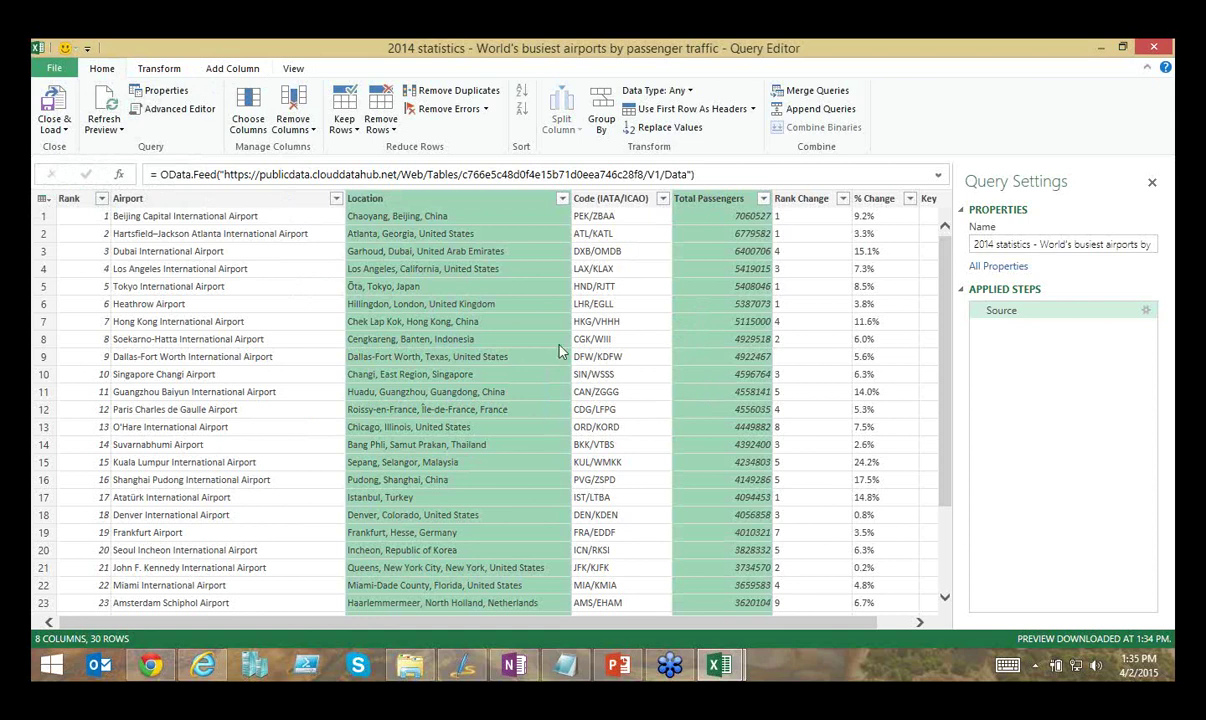
right_click(500, 204)
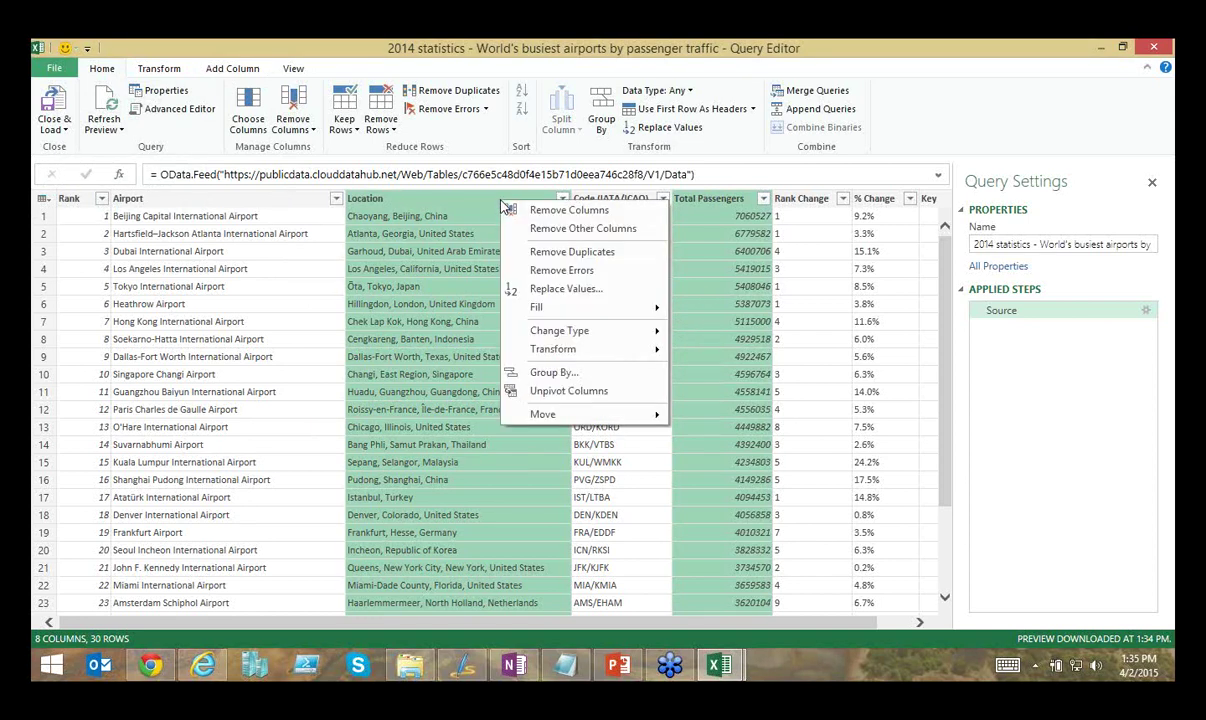
left_click(603, 229)
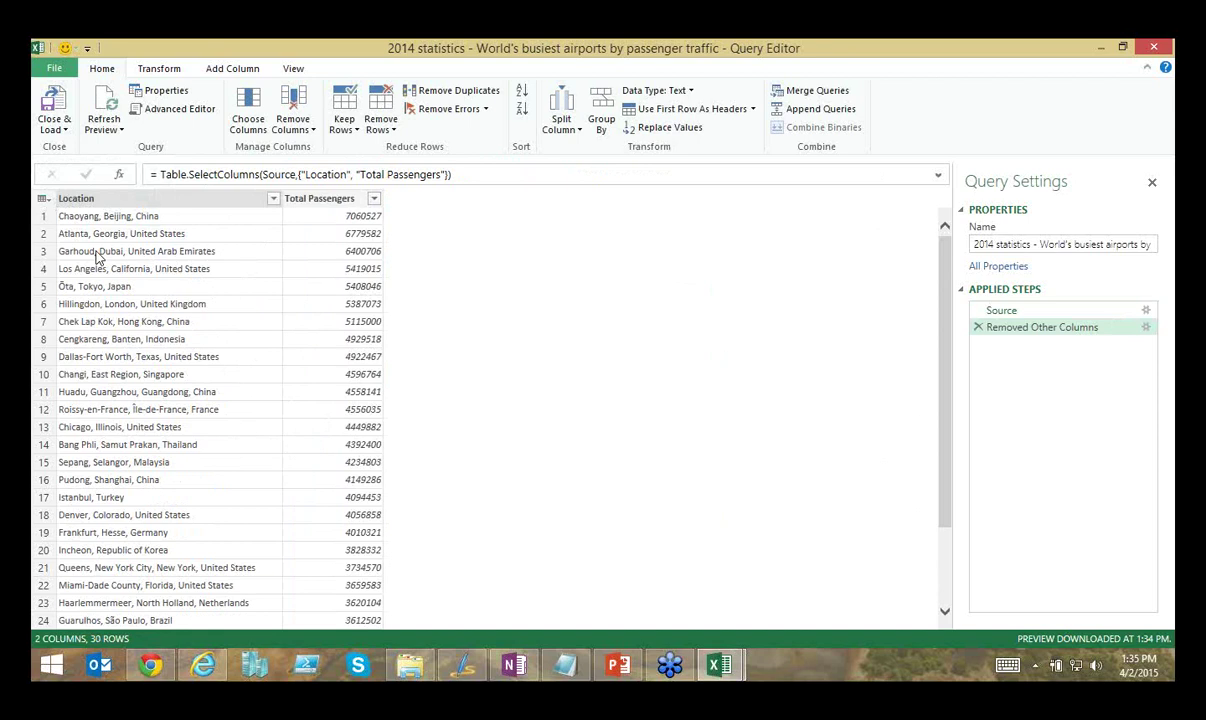
- Load the trimmed airport query to Sheet2 and insert a Power View report from it
left_click(57, 104)
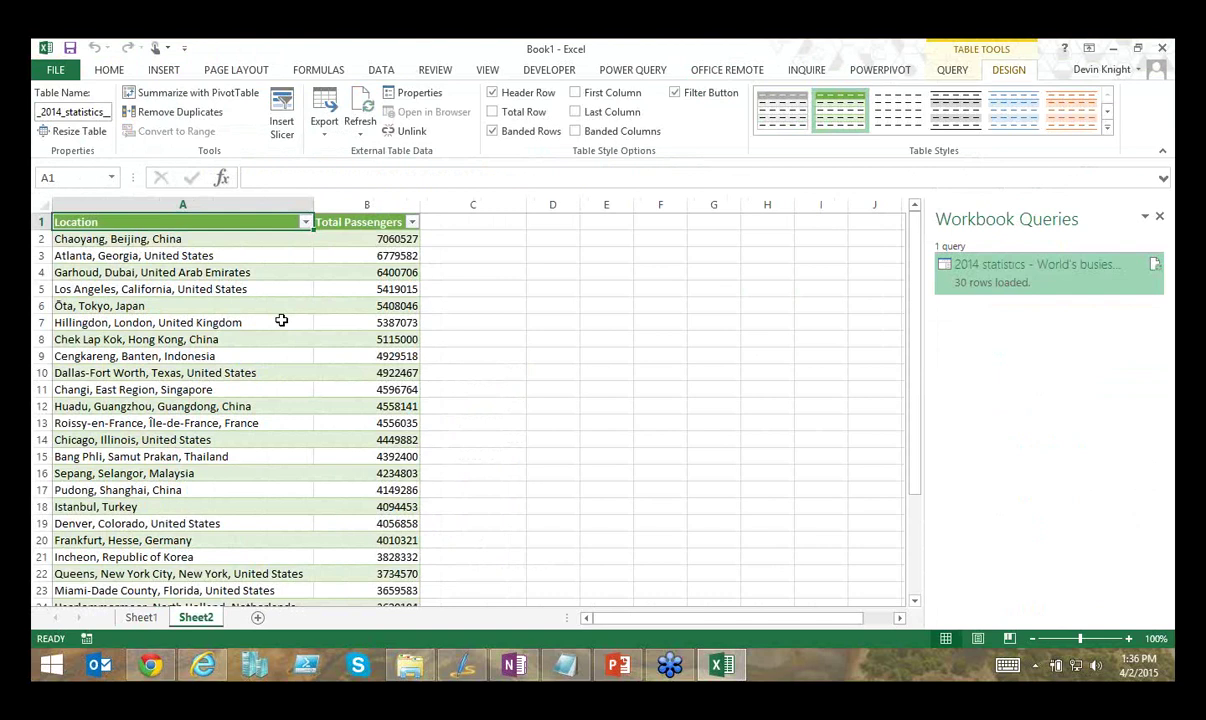
left_click(281, 304)
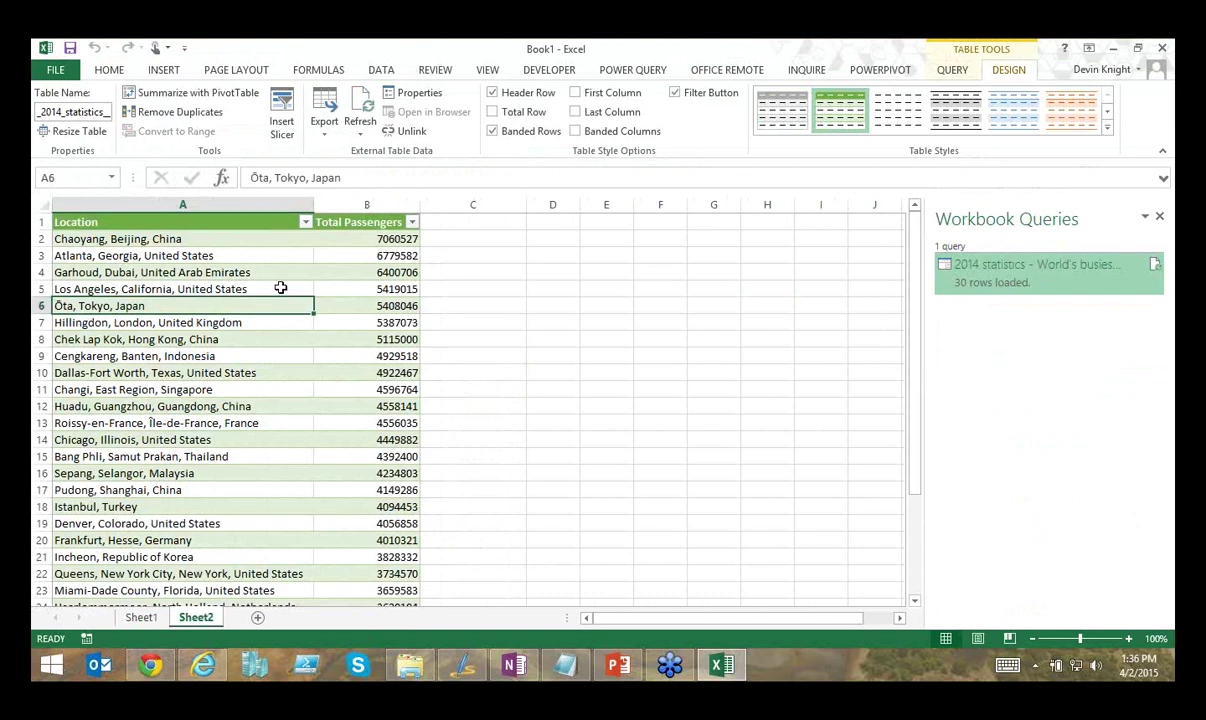
left_click(164, 70)
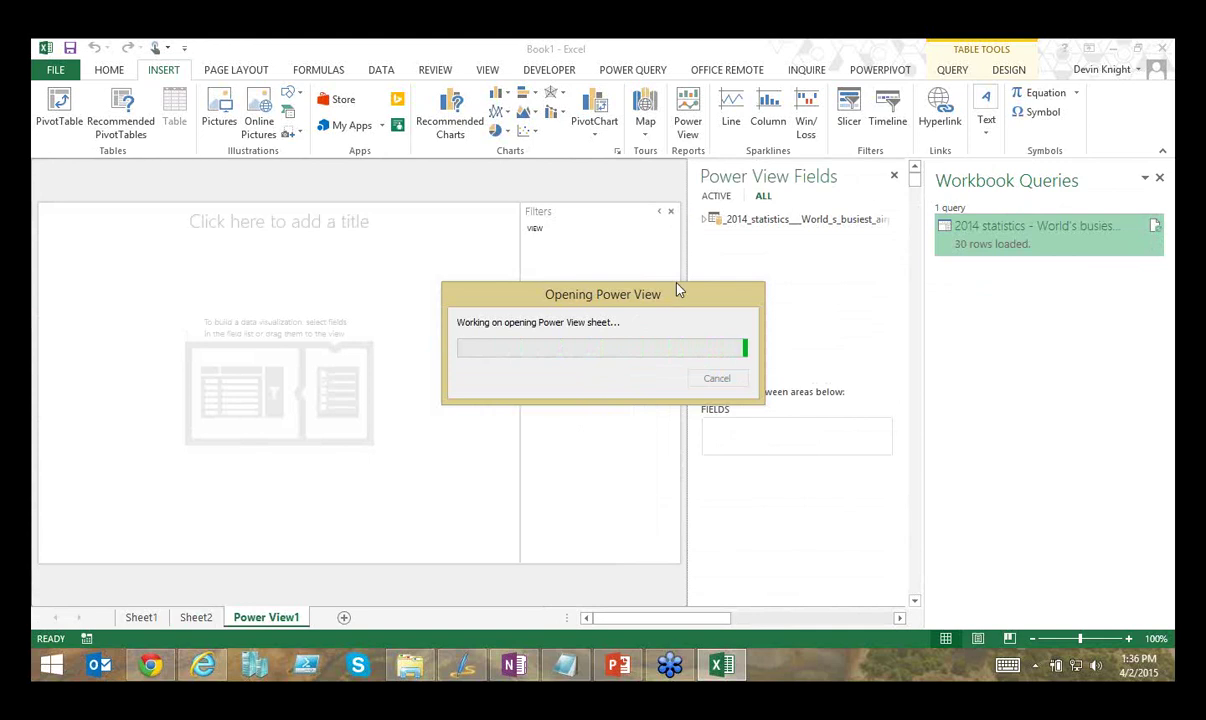
- Hide Filters, convert the table to a map, enlarge it, and plot bubbles by Location
left_click(670, 211)
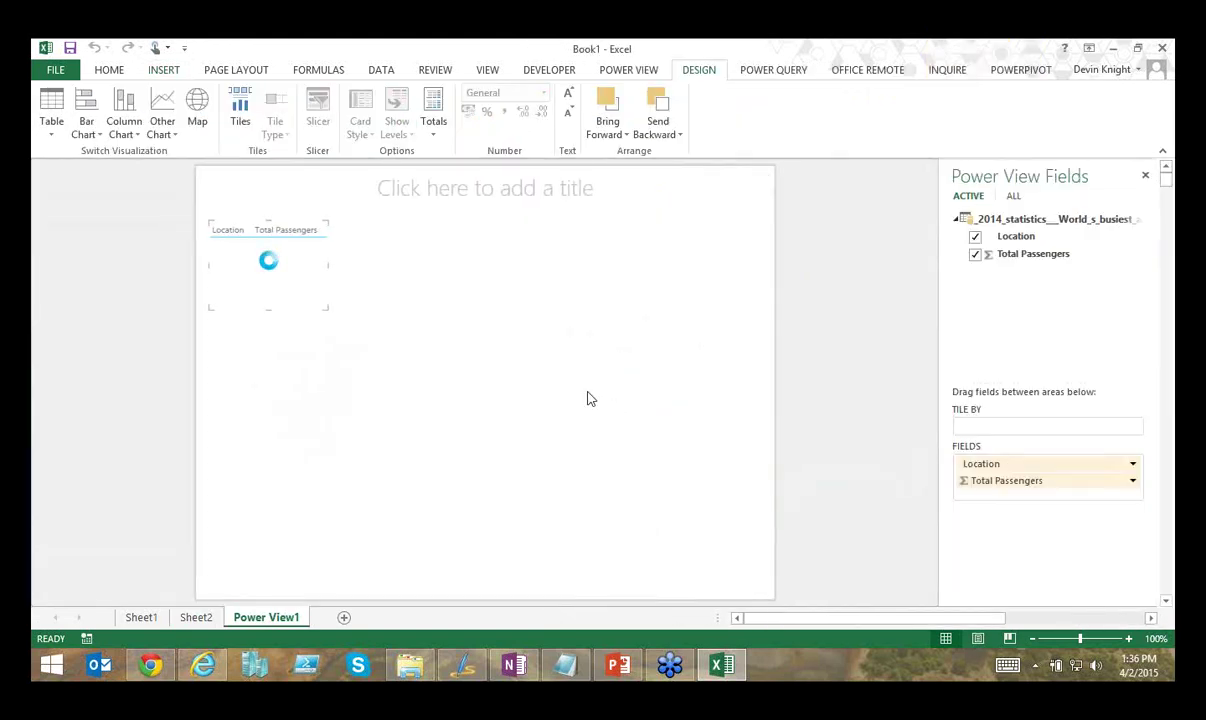
left_click(196, 101)
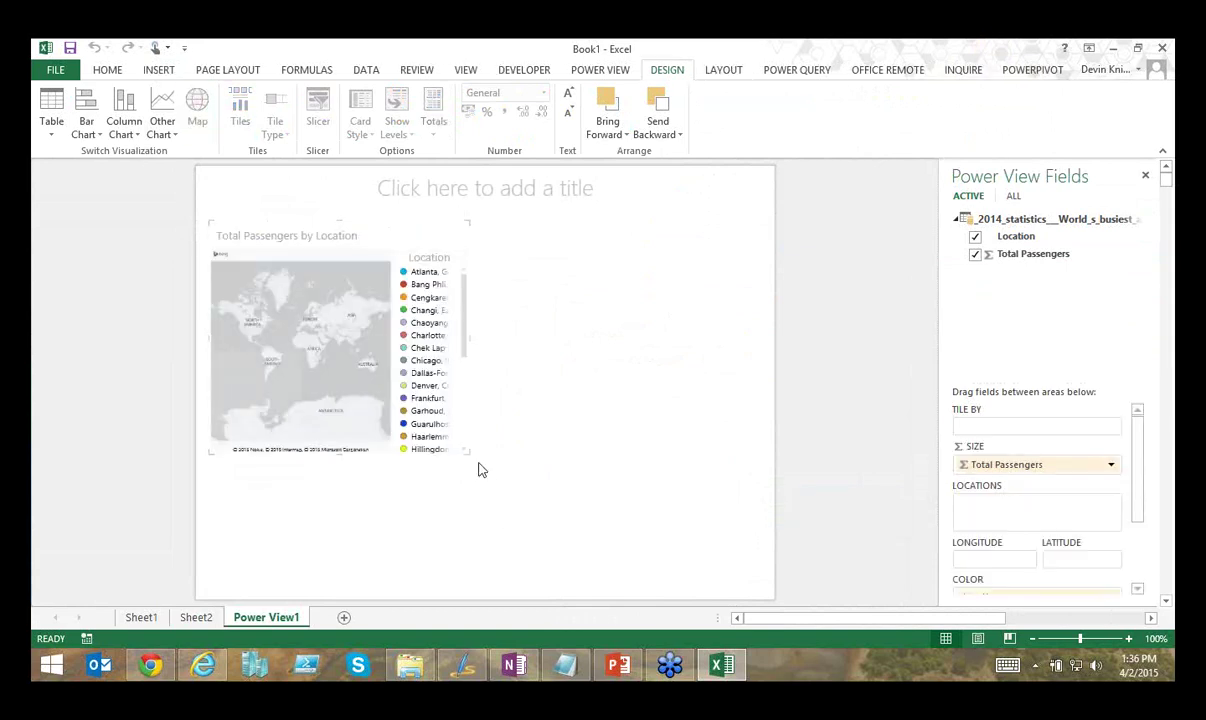
left_click_drag(518, 470, 800, 580)
left_click_drag(1016, 236, 1025, 513)
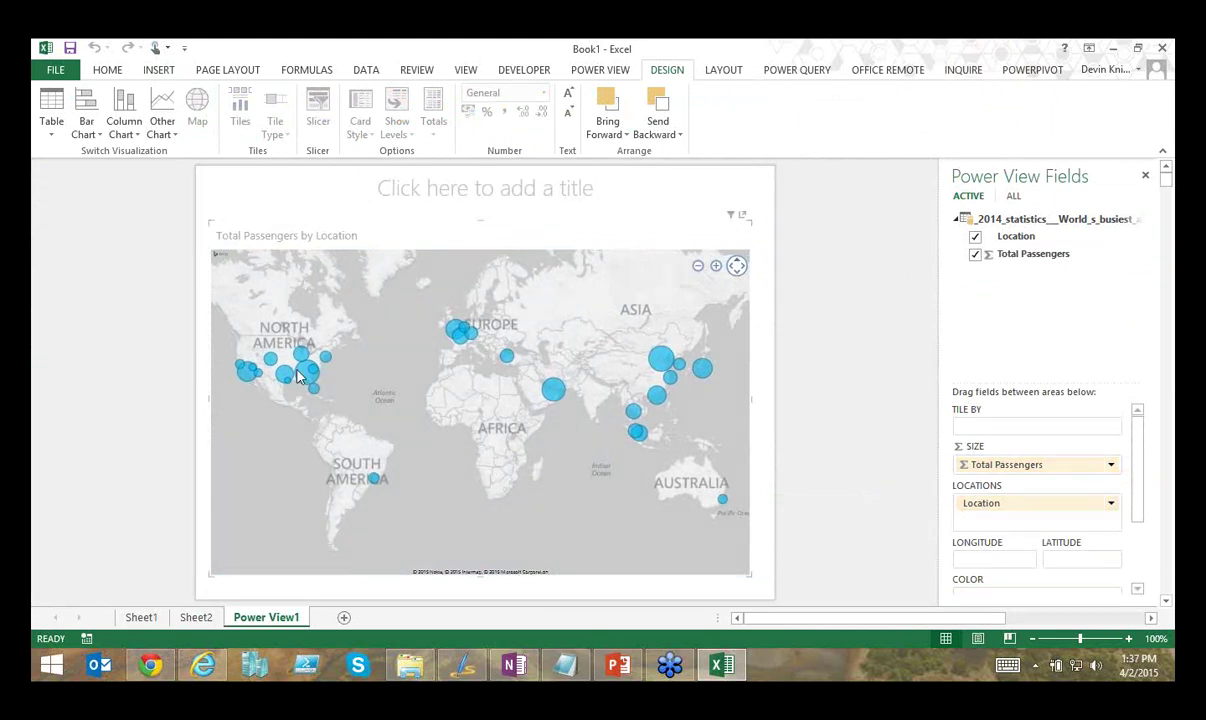
mouse_move(305, 375)
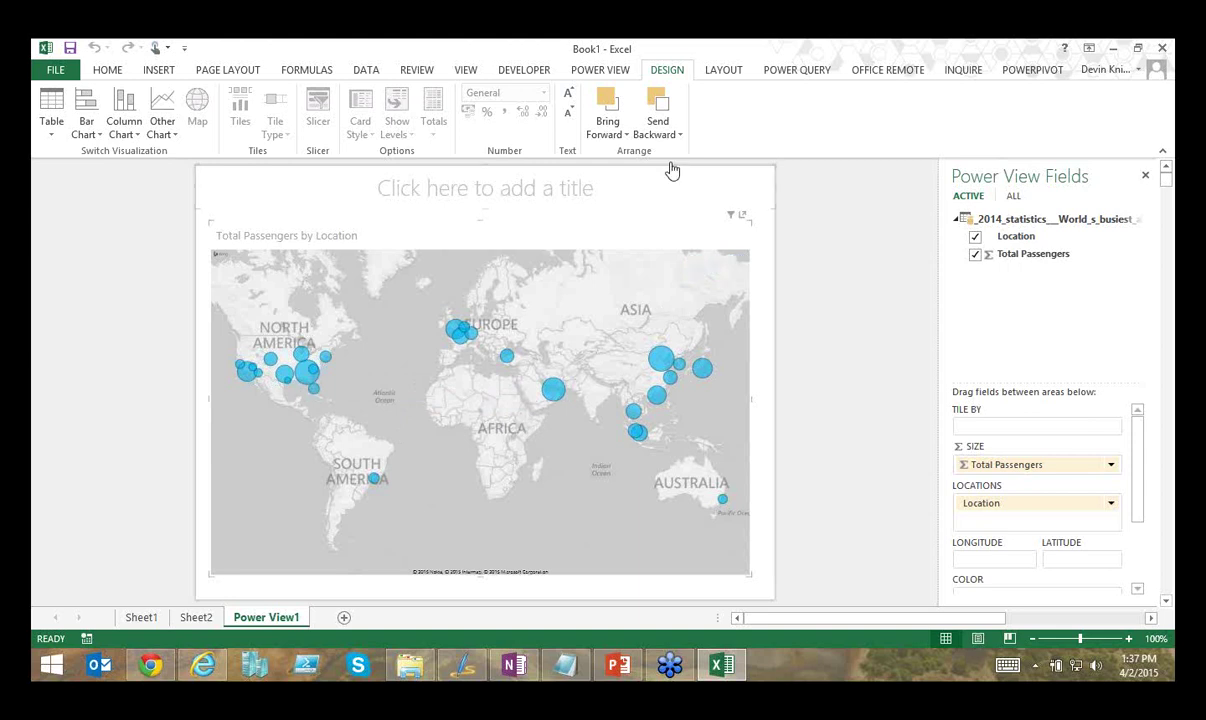
- Return to Sheet2, select a Location cell, and show the POWER QUERY ribbon commands
left_click(195, 618)
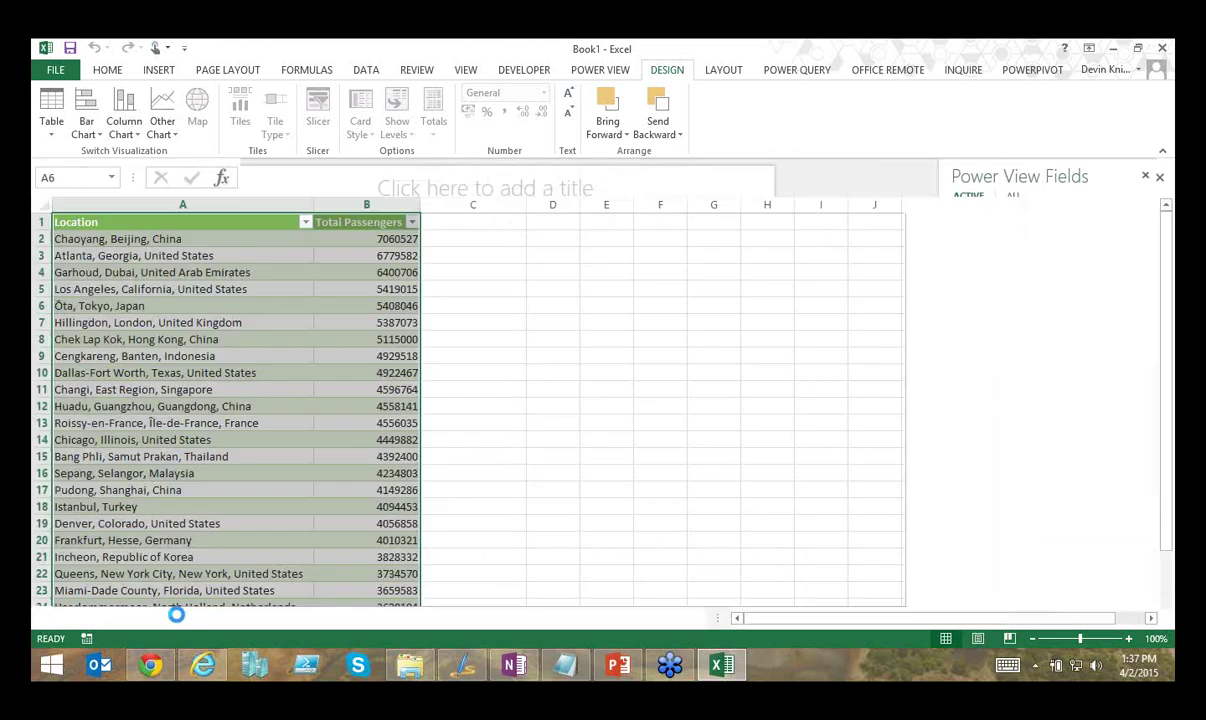
left_click(309, 320)
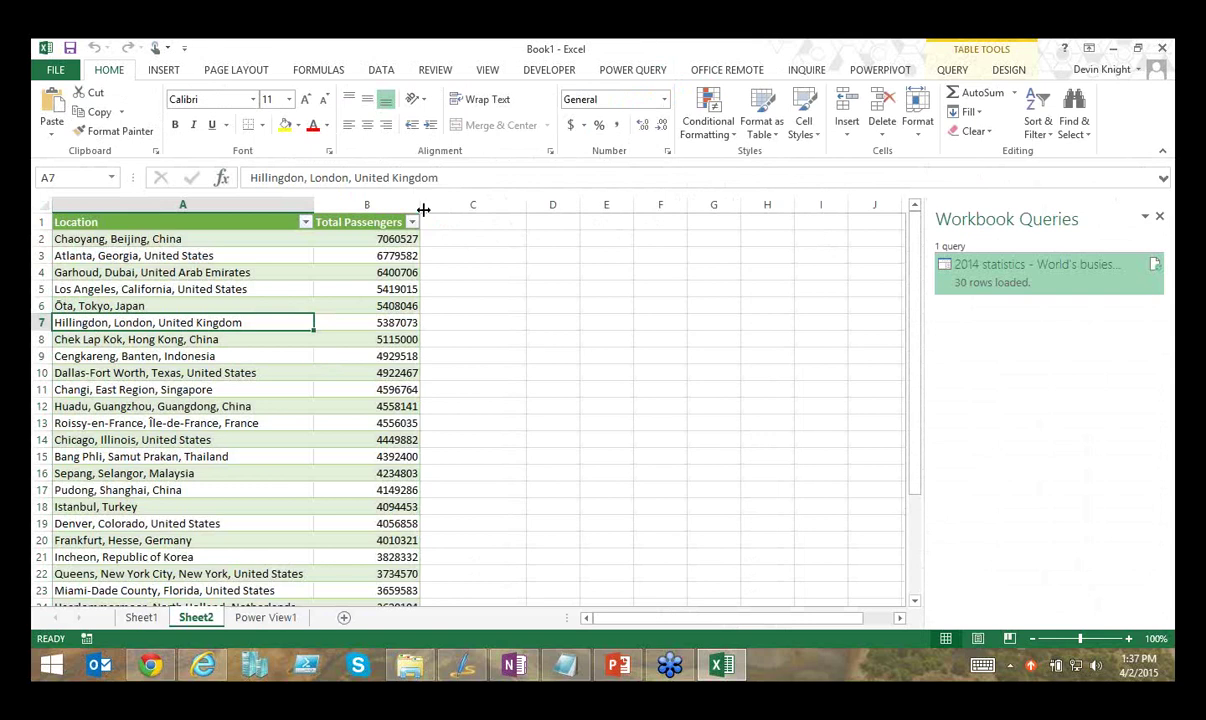
left_click(624, 70)
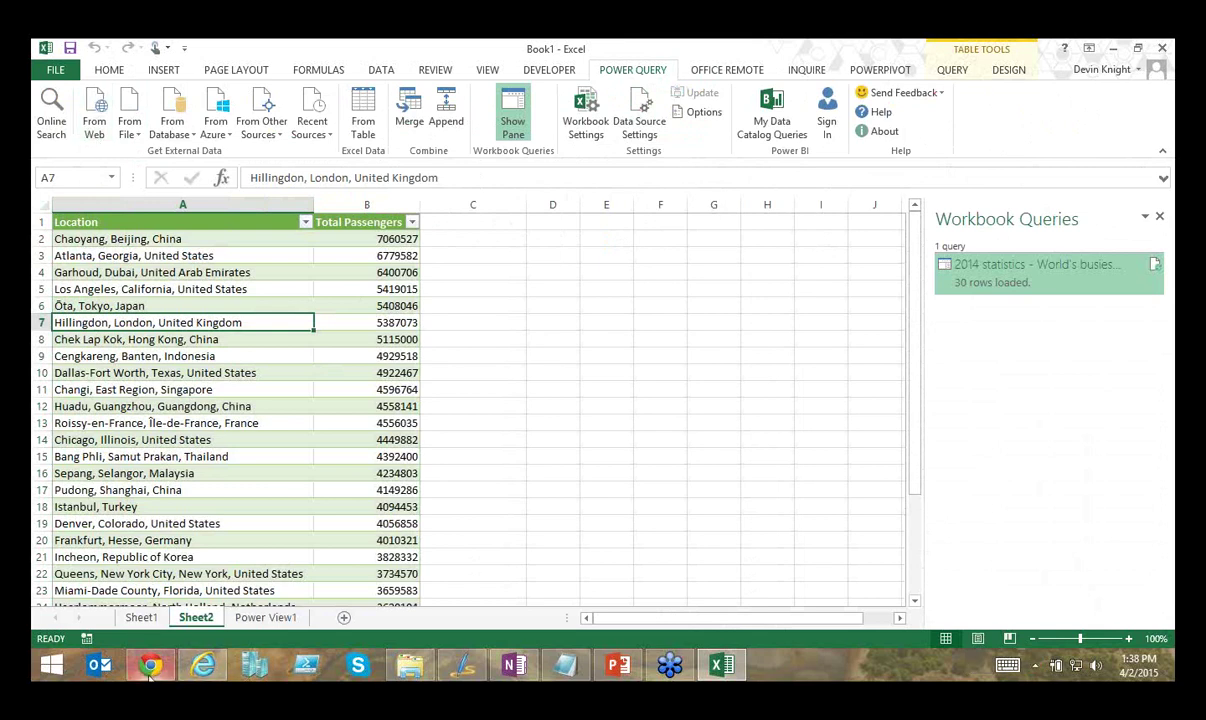
- Switch to Chrome and load the Data.gov dataset catalog through the explore.data.gov address
left_click(167, 614)
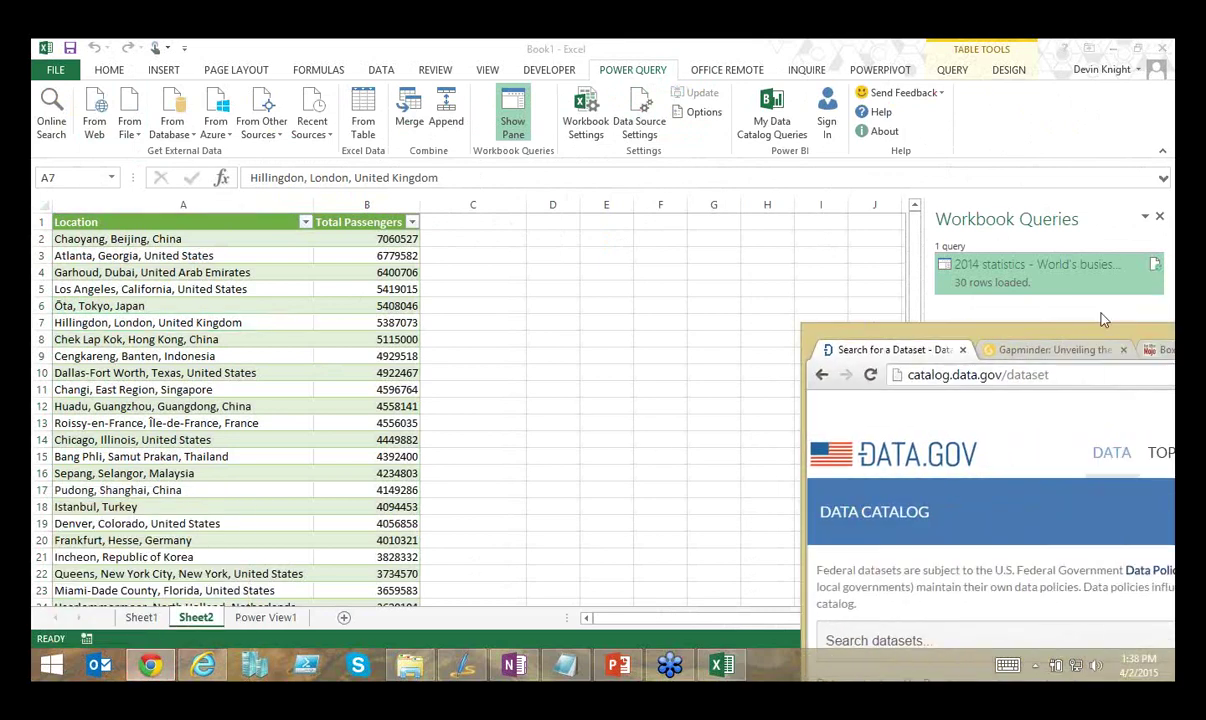
left_click_drag(1037, 295, 584, 40)
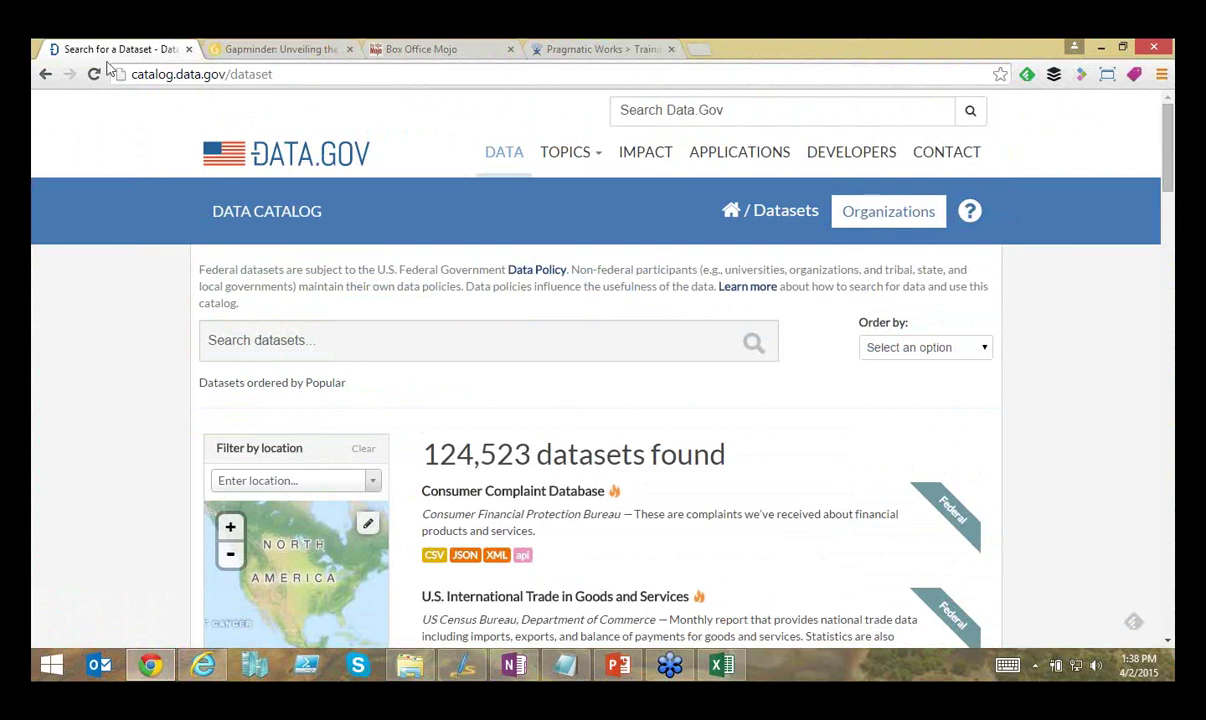
left_click(160, 76)
type("exp")
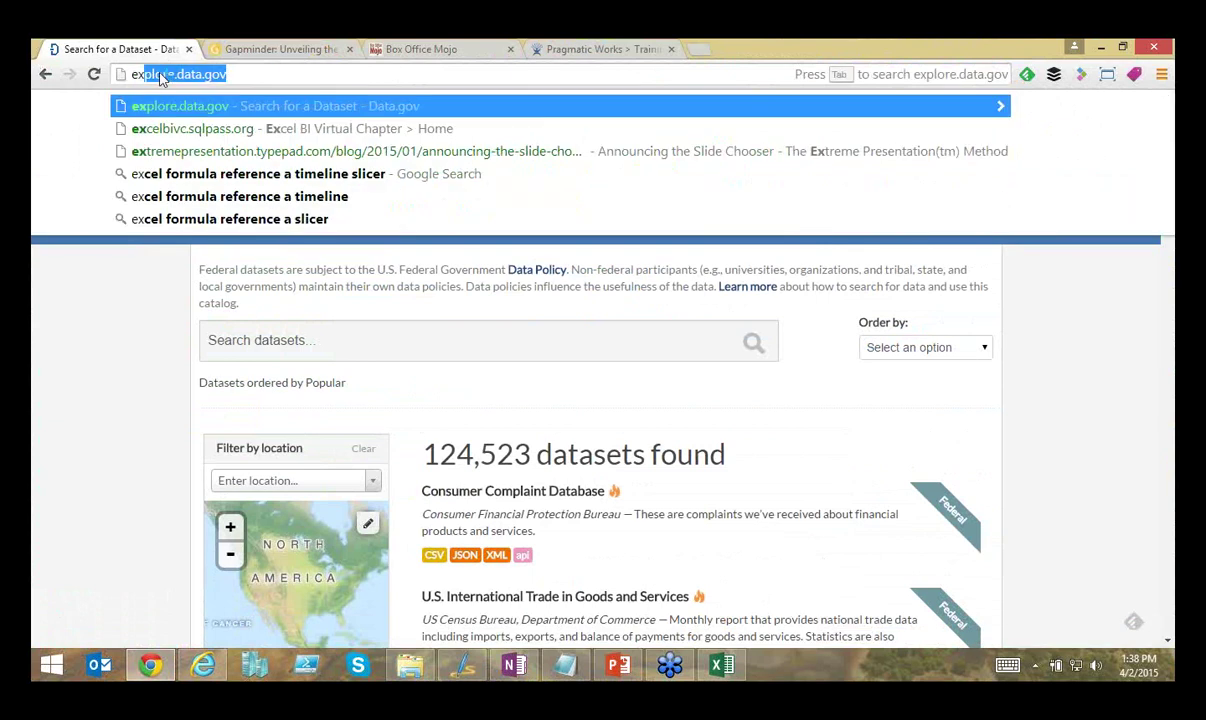
left_click(222, 75)
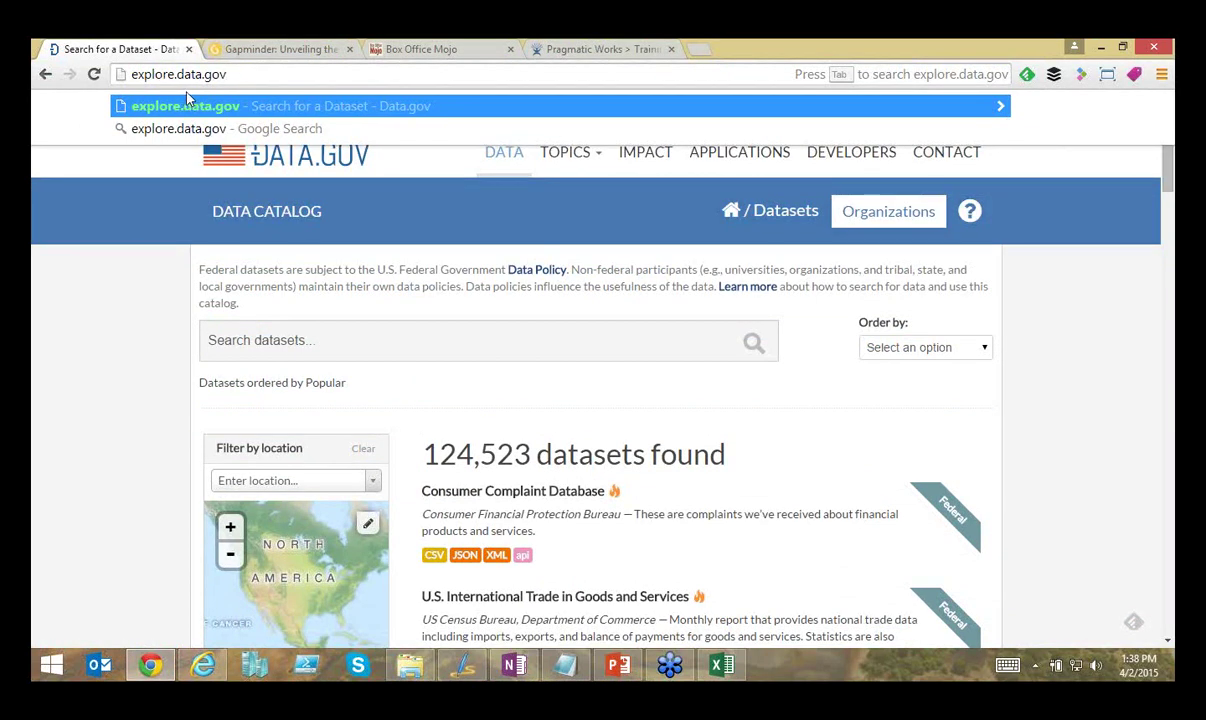
left_click(187, 99)
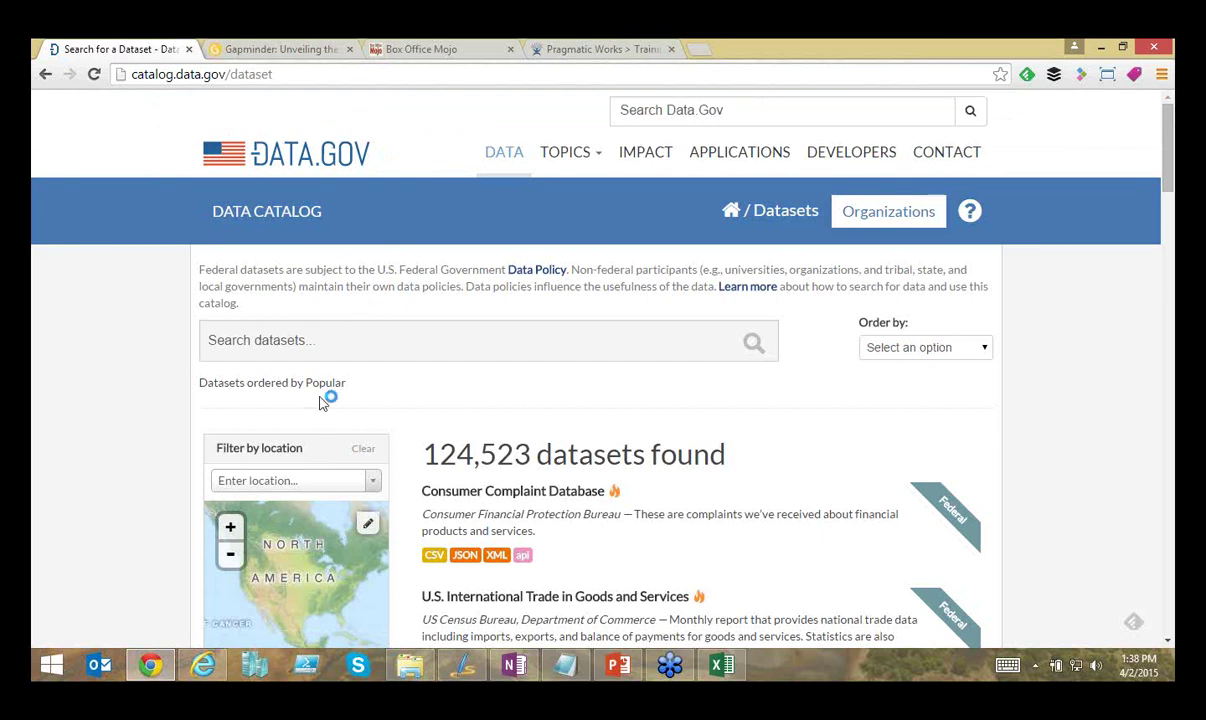
left_click(245, 340)
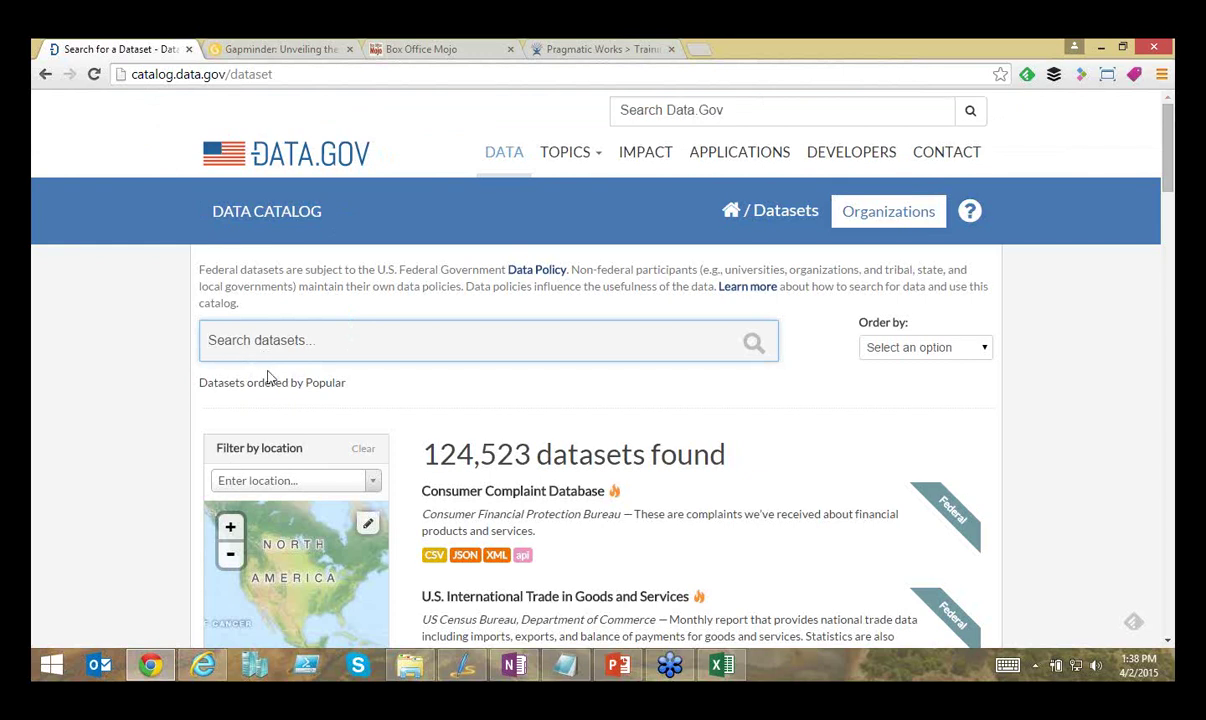
- Search 'FDIC Failed Banks', then open the FDIC Failed Bank List's Comma Separated Values File page
type("FDIC Failed Banks")
key("Return")
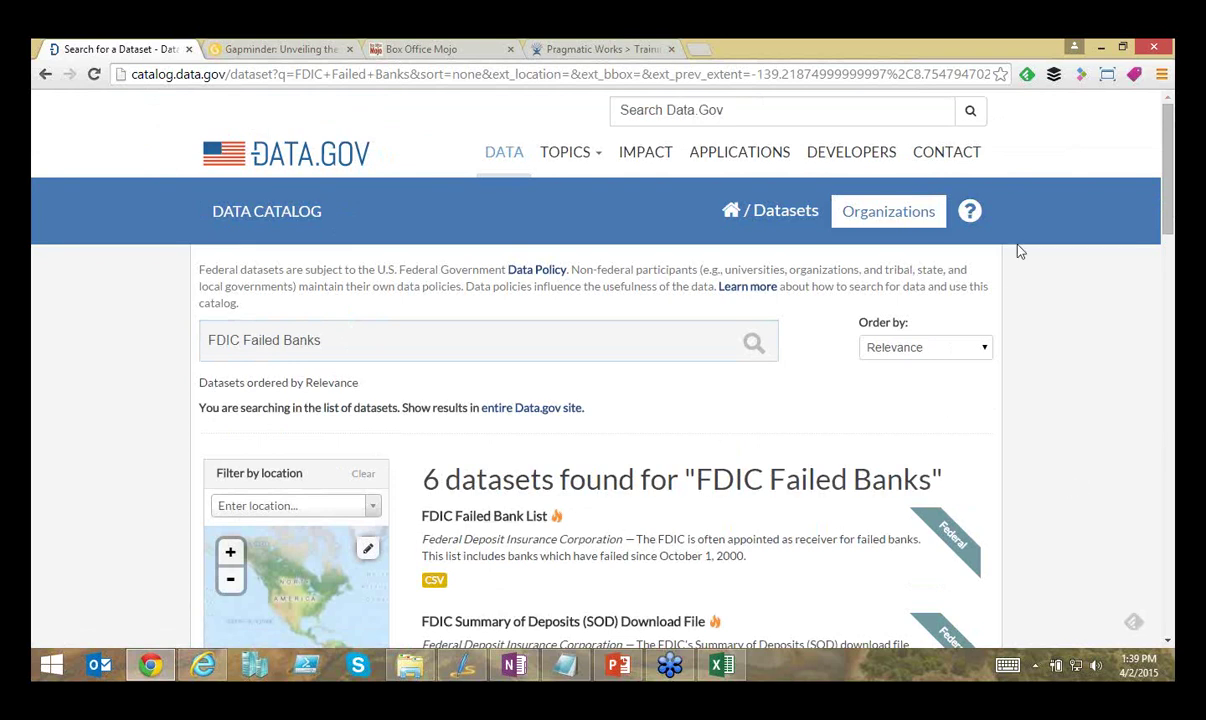
scroll(1168, 192, "down", 2)
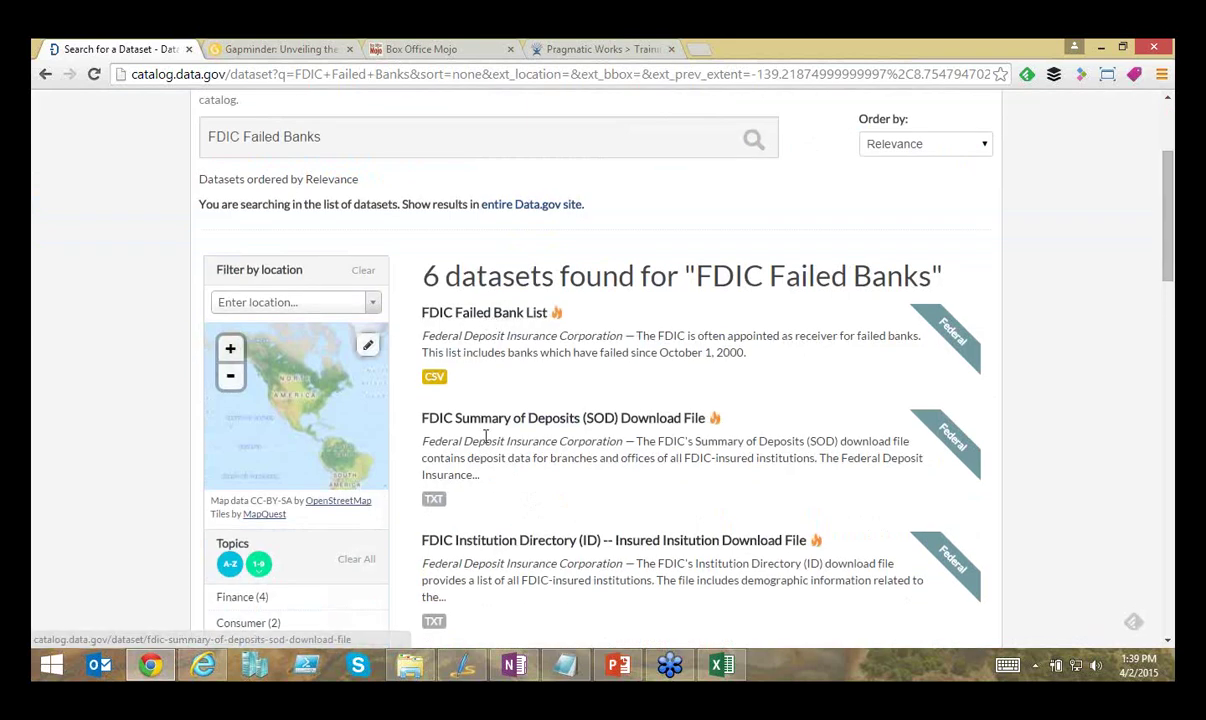
left_click(481, 314)
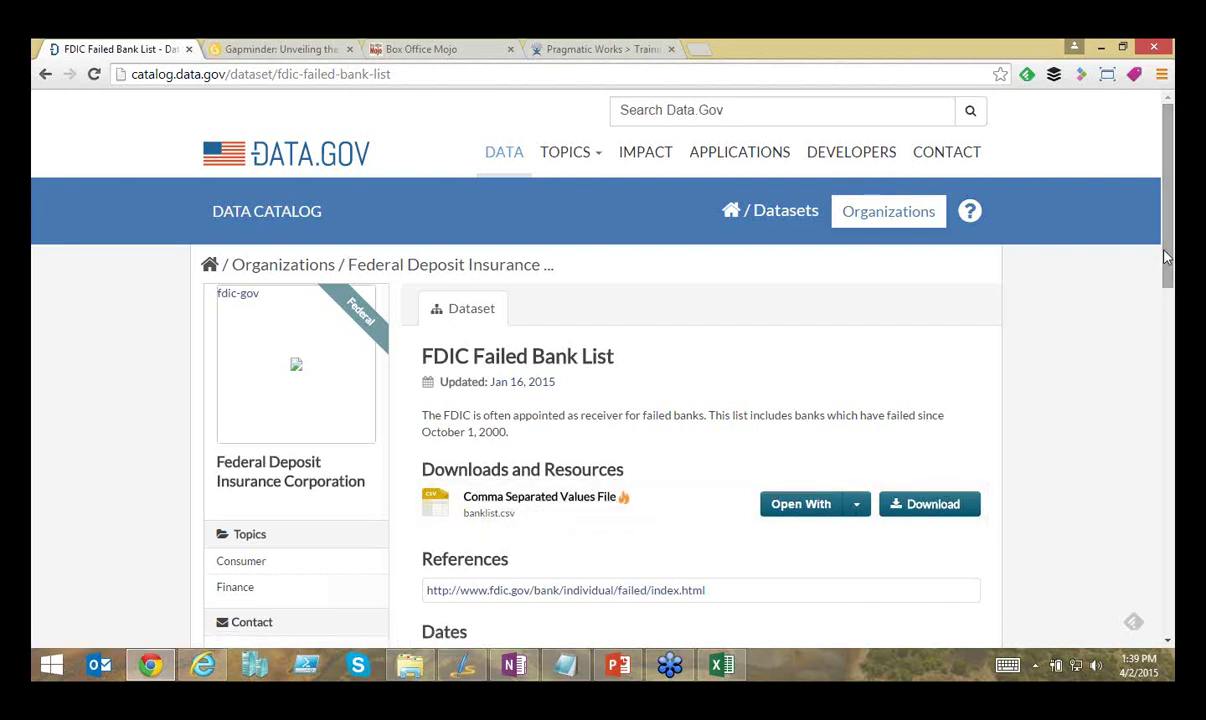
scroll(1105, 350, "down", 2)
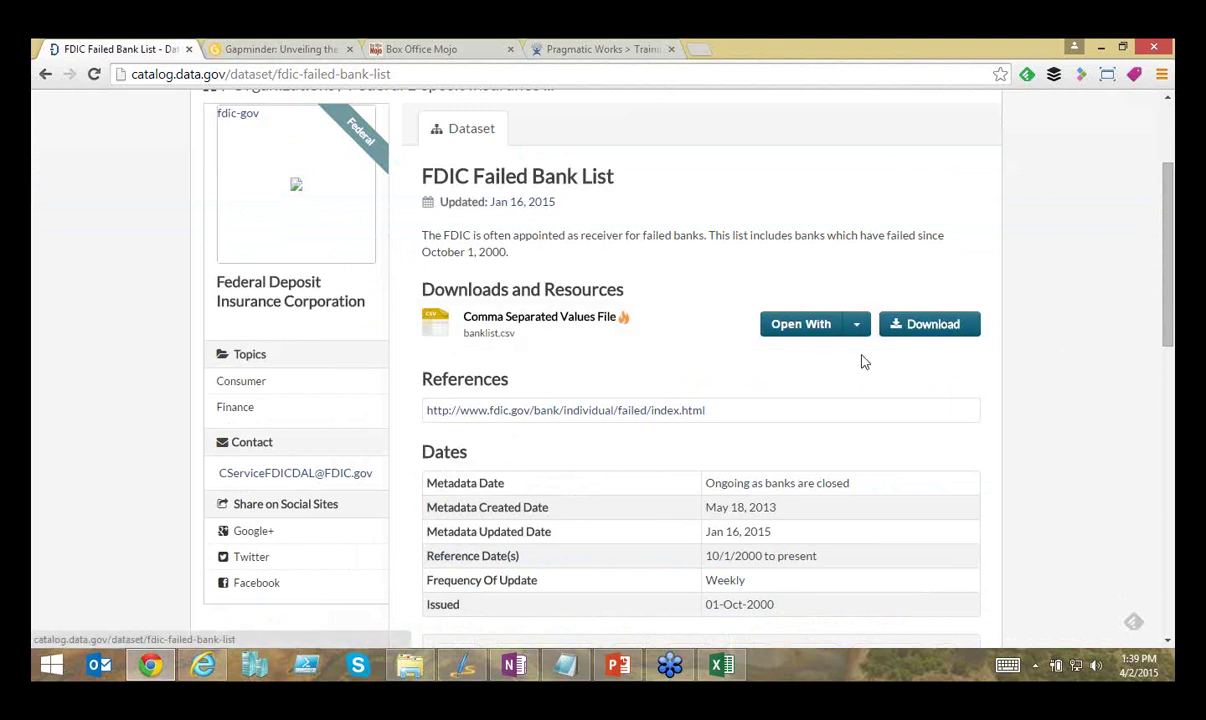
left_click(576, 320)
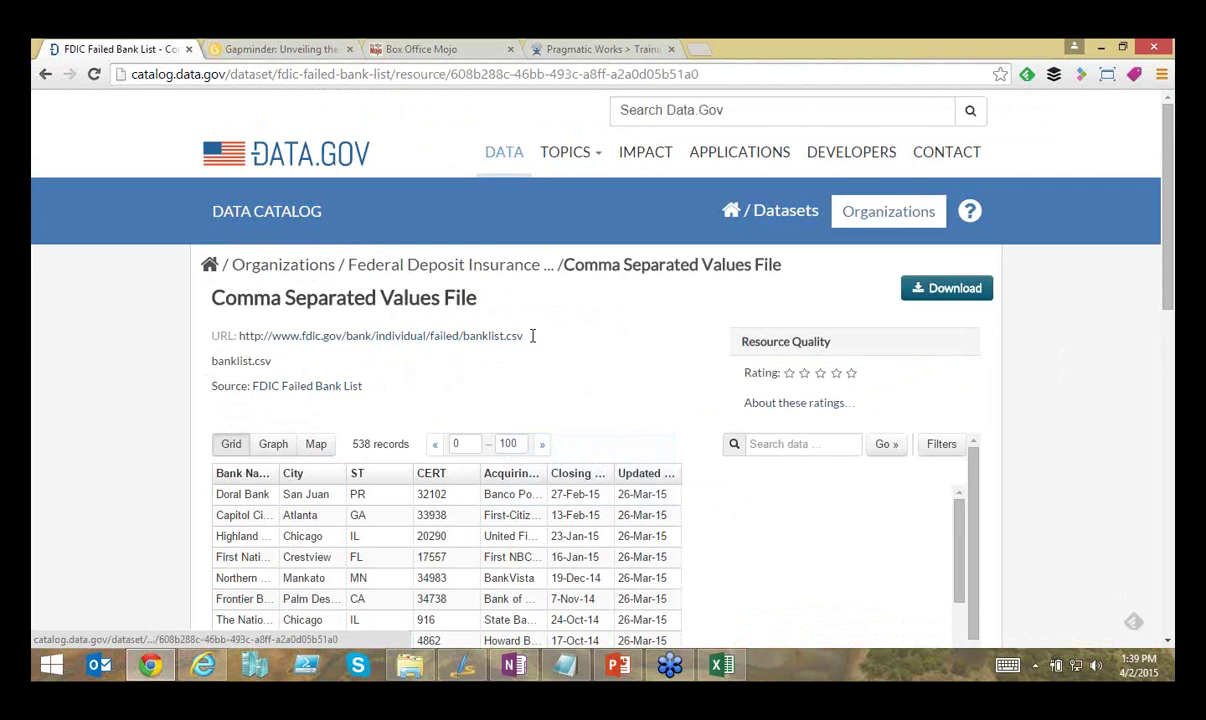
left_click_drag(532, 335, 236, 336)
key("ctrl+c")
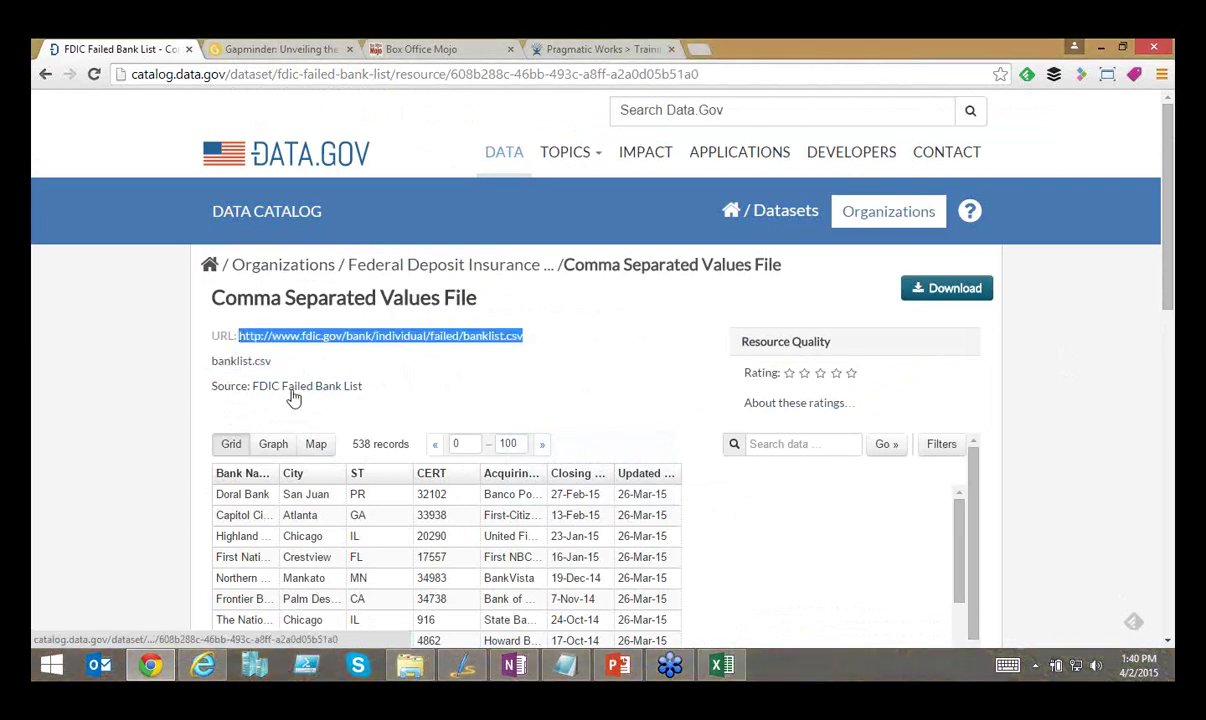
left_click(455, 368)
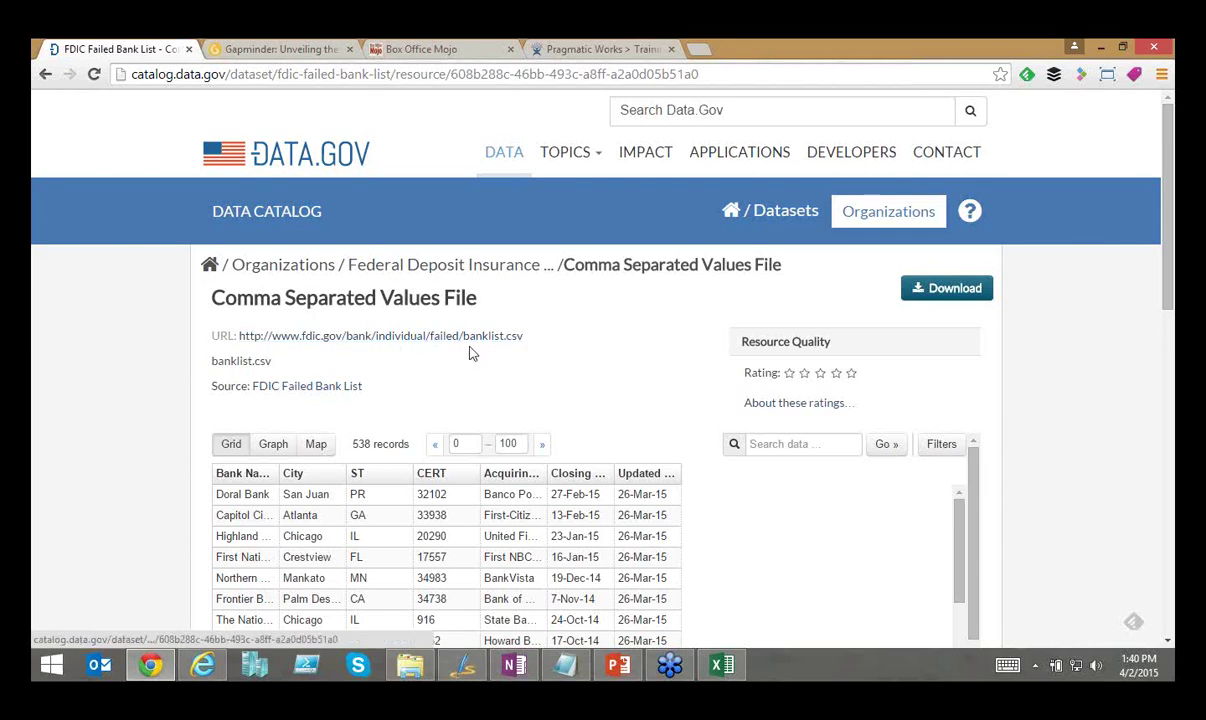
- Minimize Chrome and import banklist.csv through Power Query From Web by pasting its URL
left_click(1101, 47)
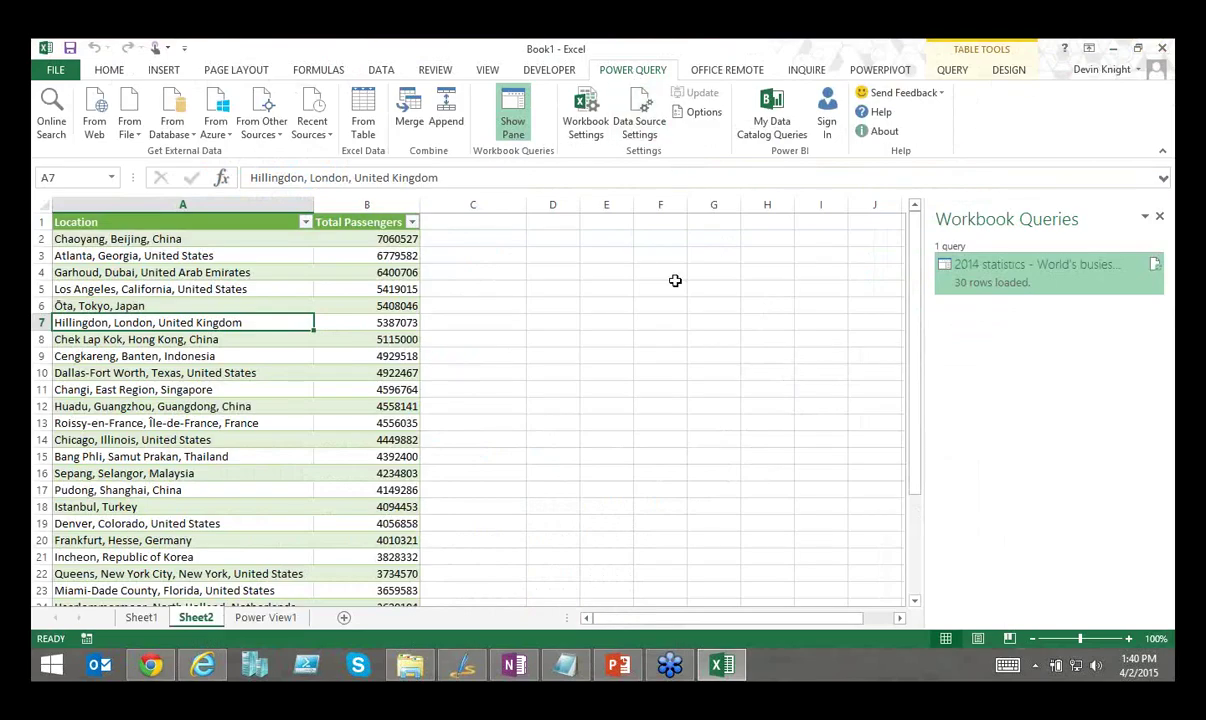
left_click(104, 100)
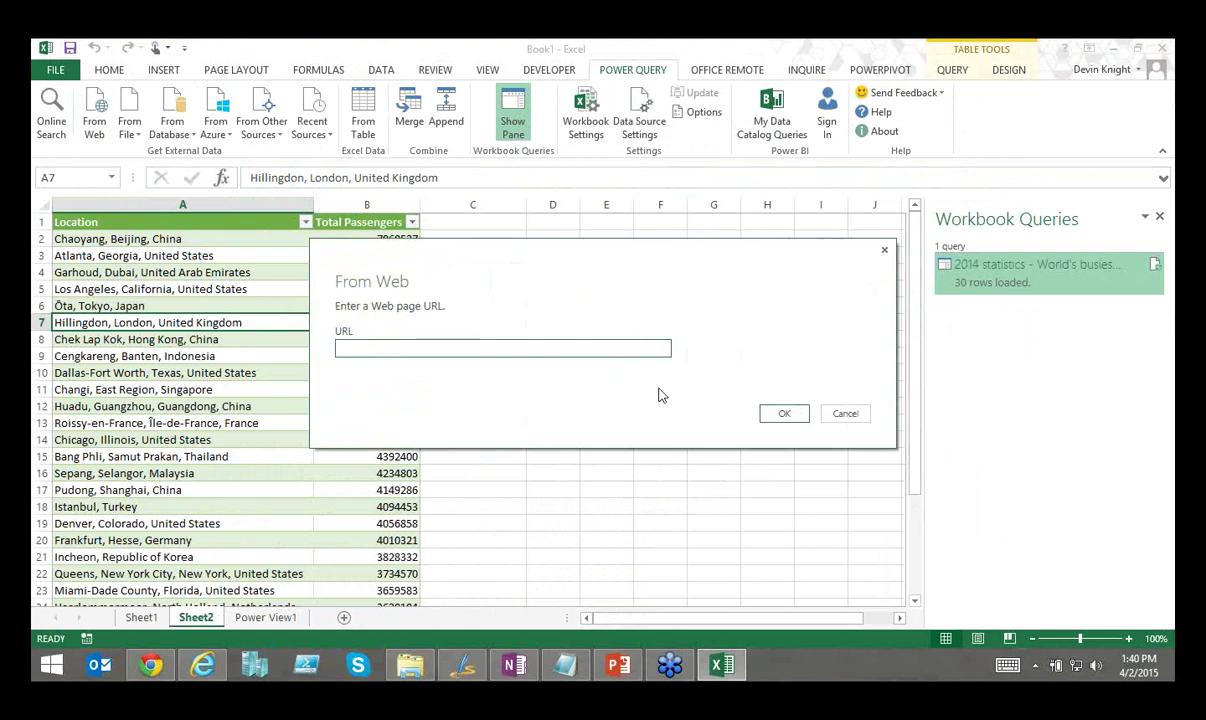
key("ctrl+v")
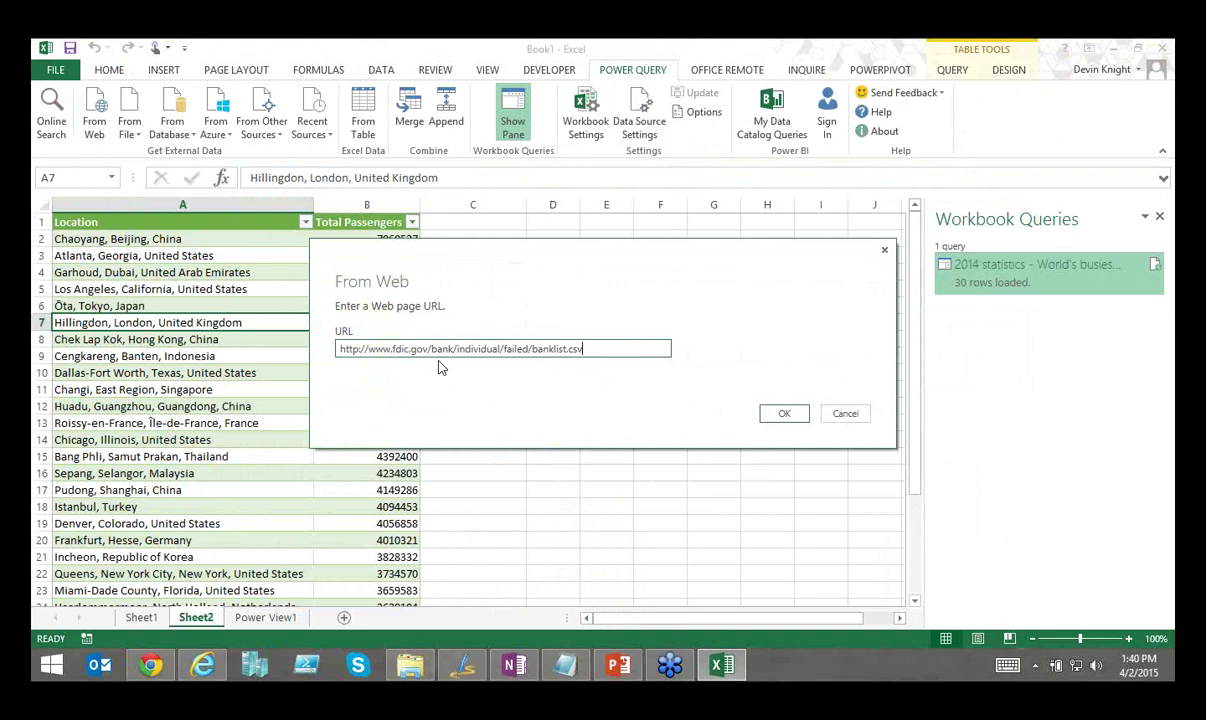
left_click(778, 413)
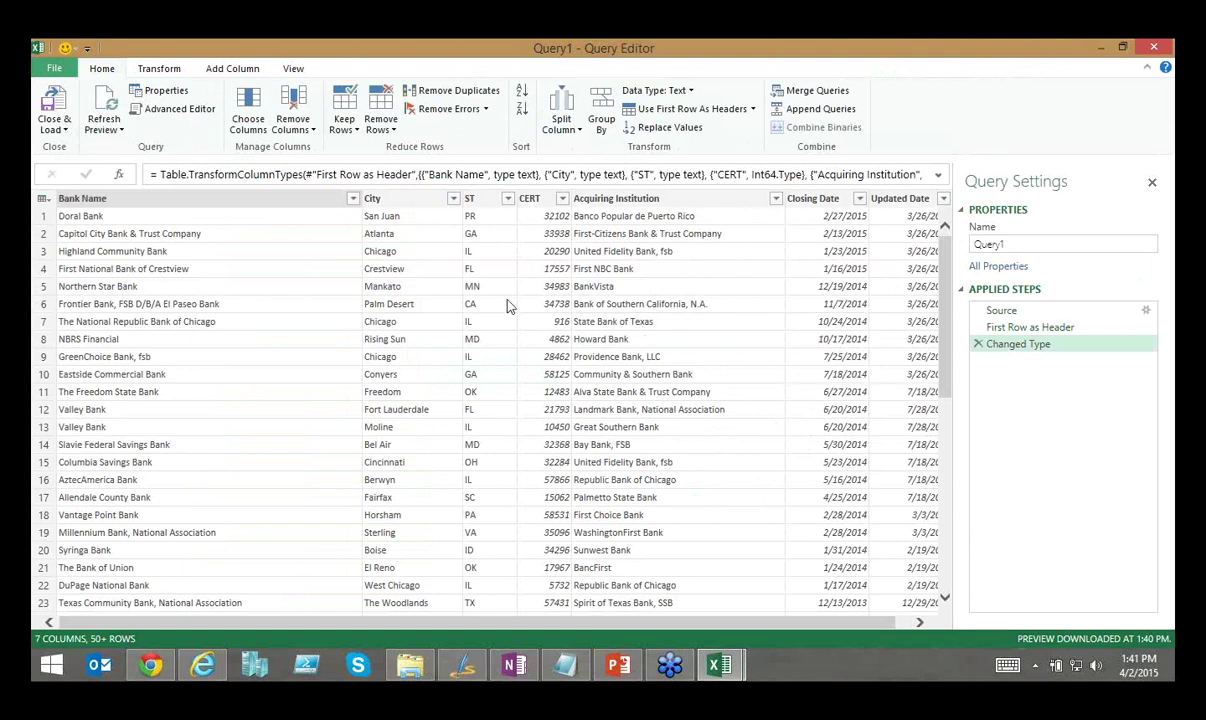
- Select Bank Name, City, ST and Closing Date, then remove every other column
left_click(270, 198)
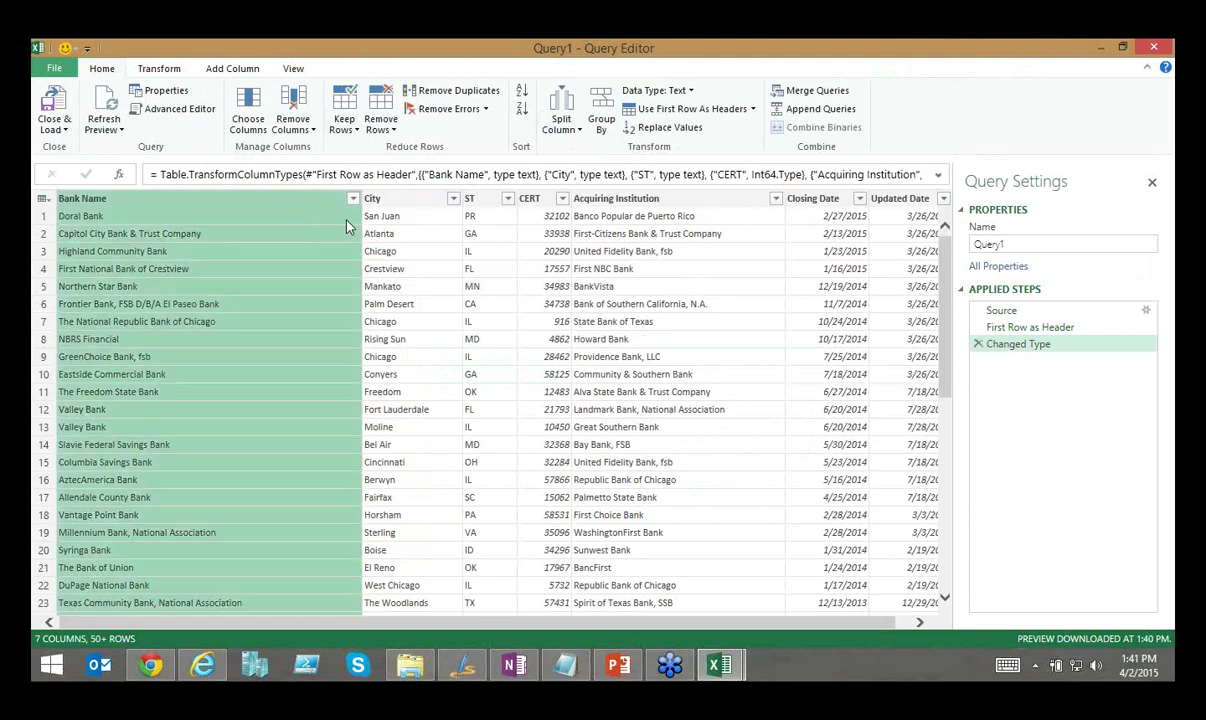
left_click(438, 198, "shift")
left_click(466, 198, "shift")
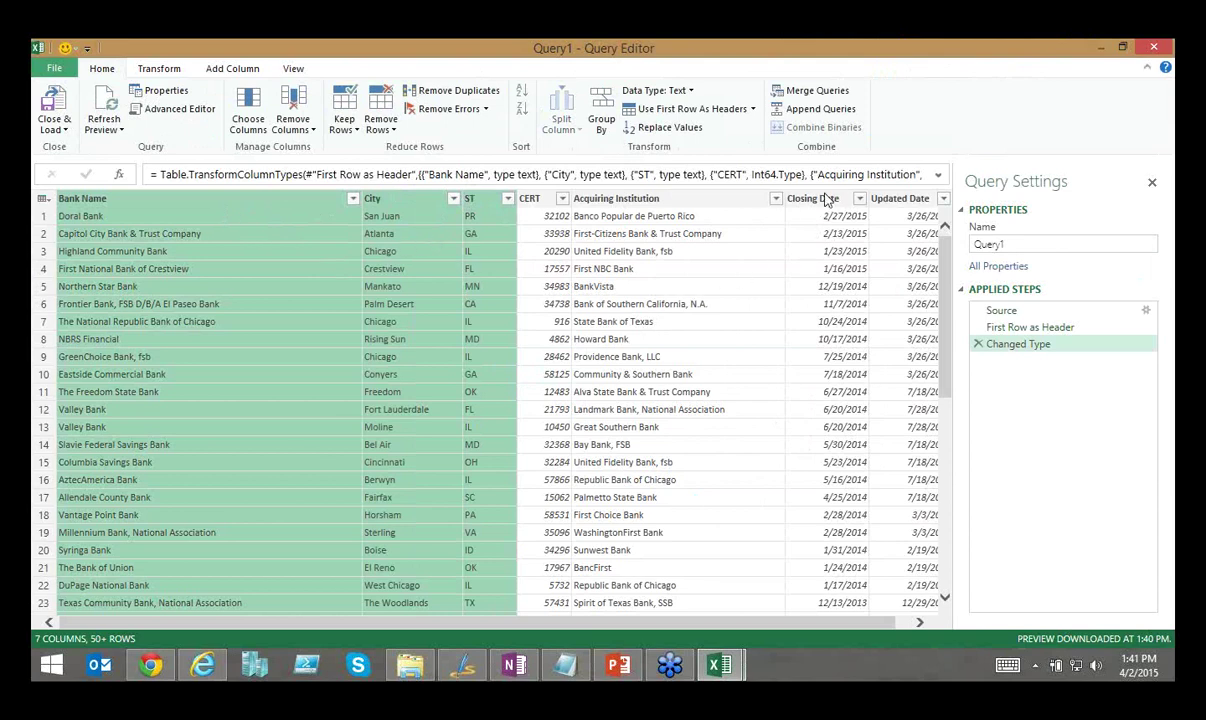
left_click(790, 198, "ctrl")
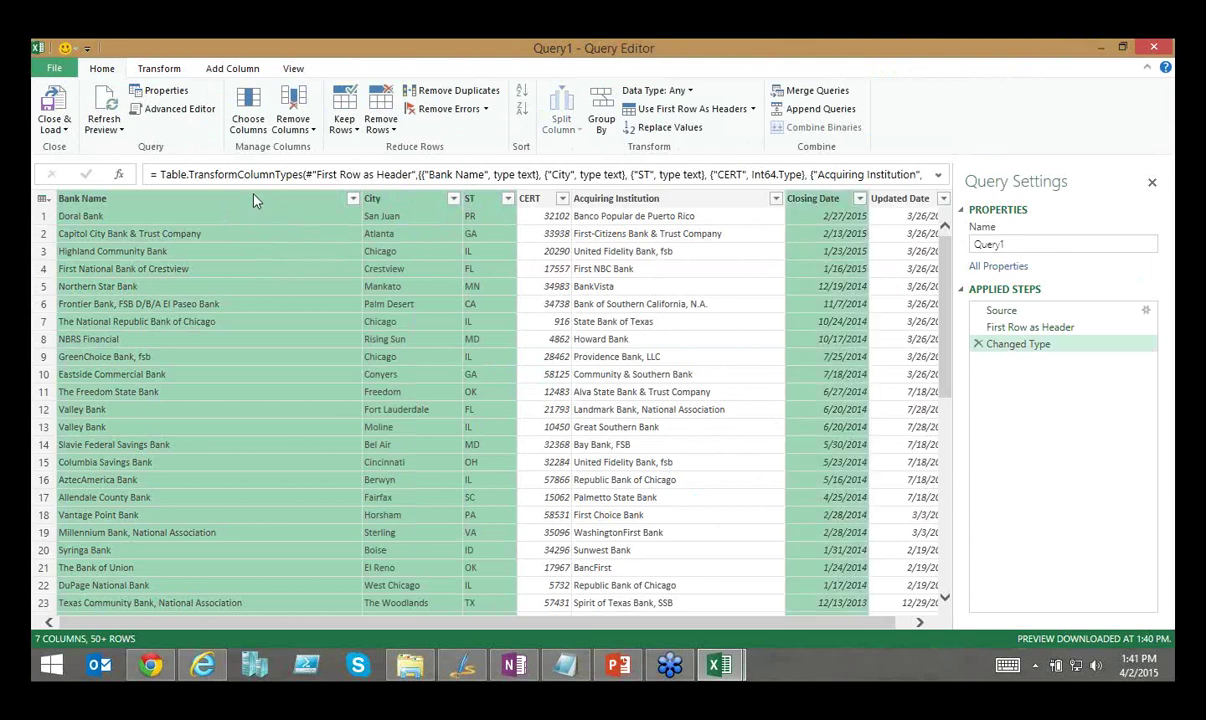
right_click(286, 201)
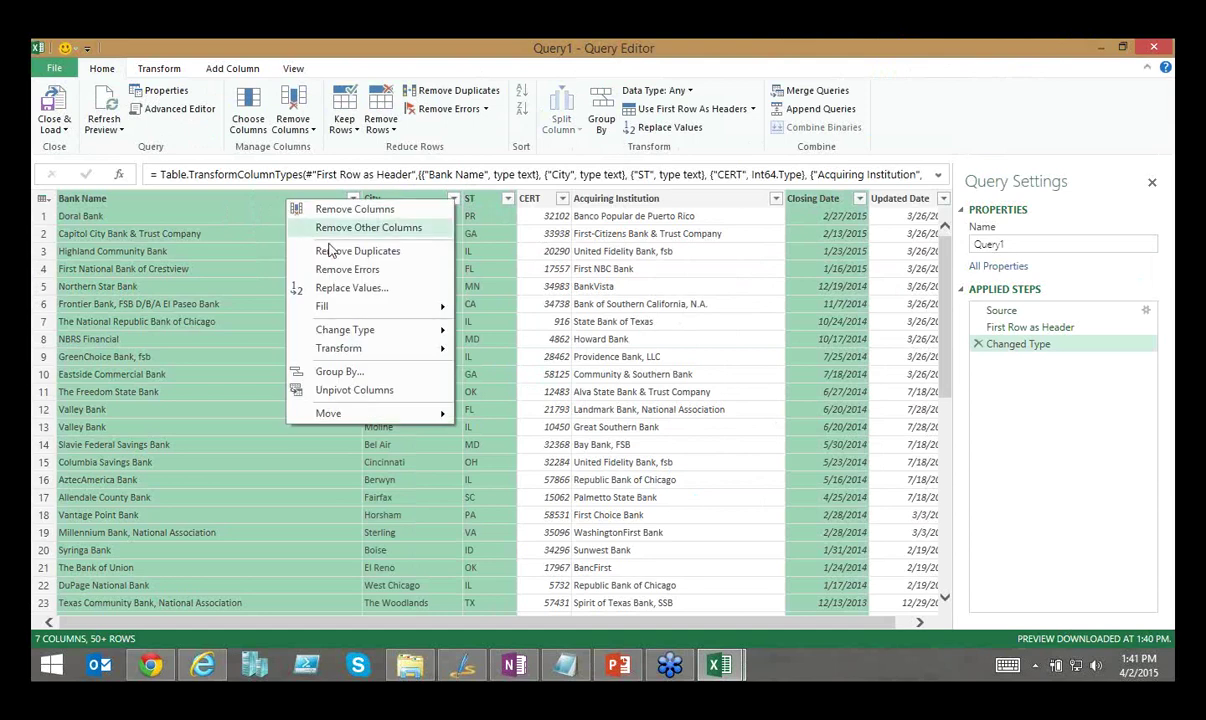
left_click(368, 228)
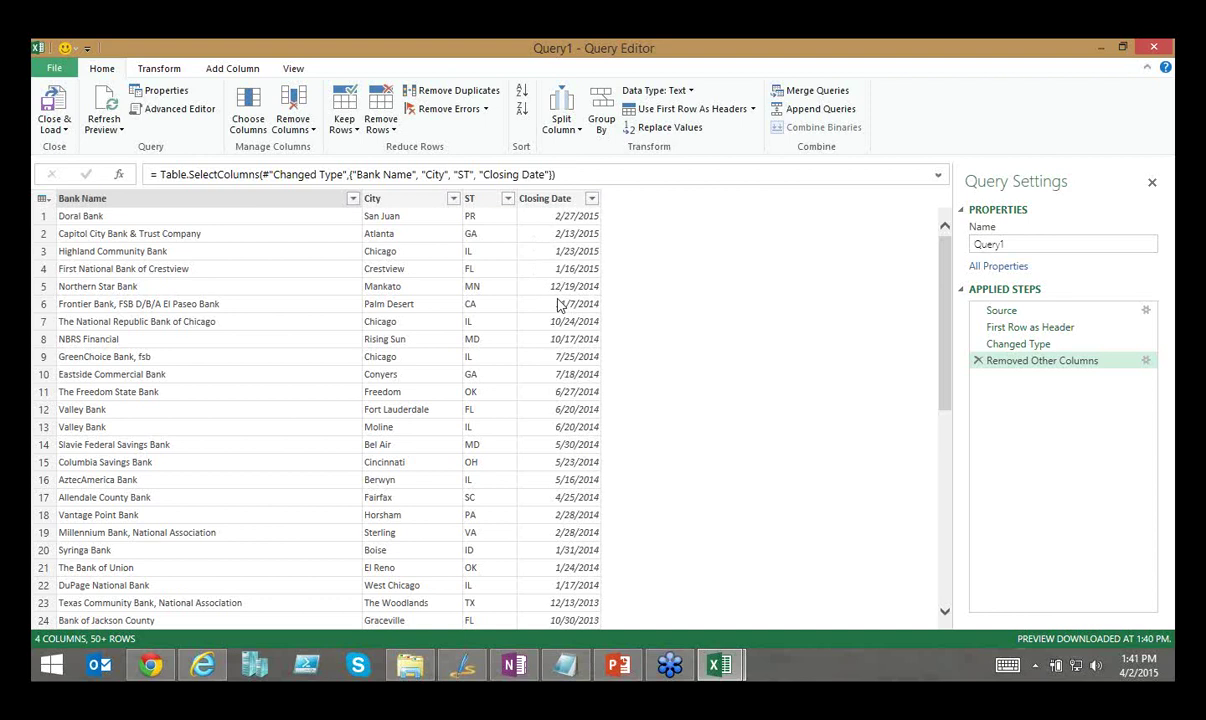
- Display the Transform date submenu for the selected Closing Date column
left_click(546, 199)
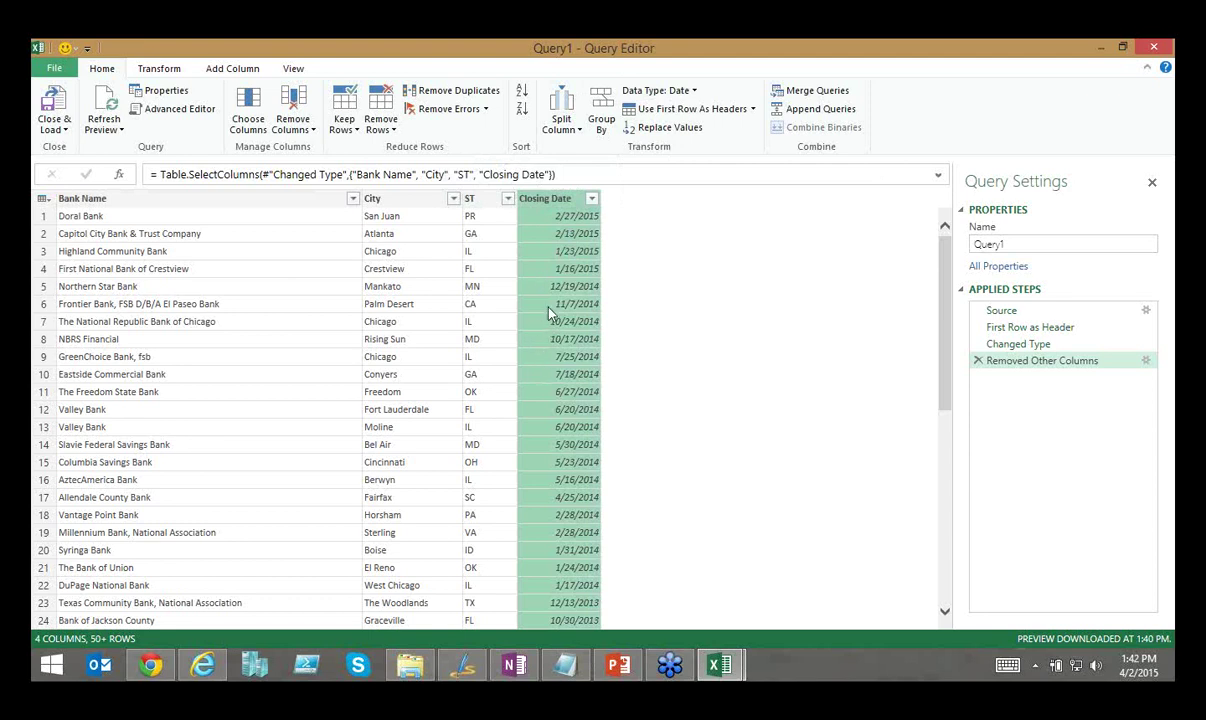
right_click(556, 201)
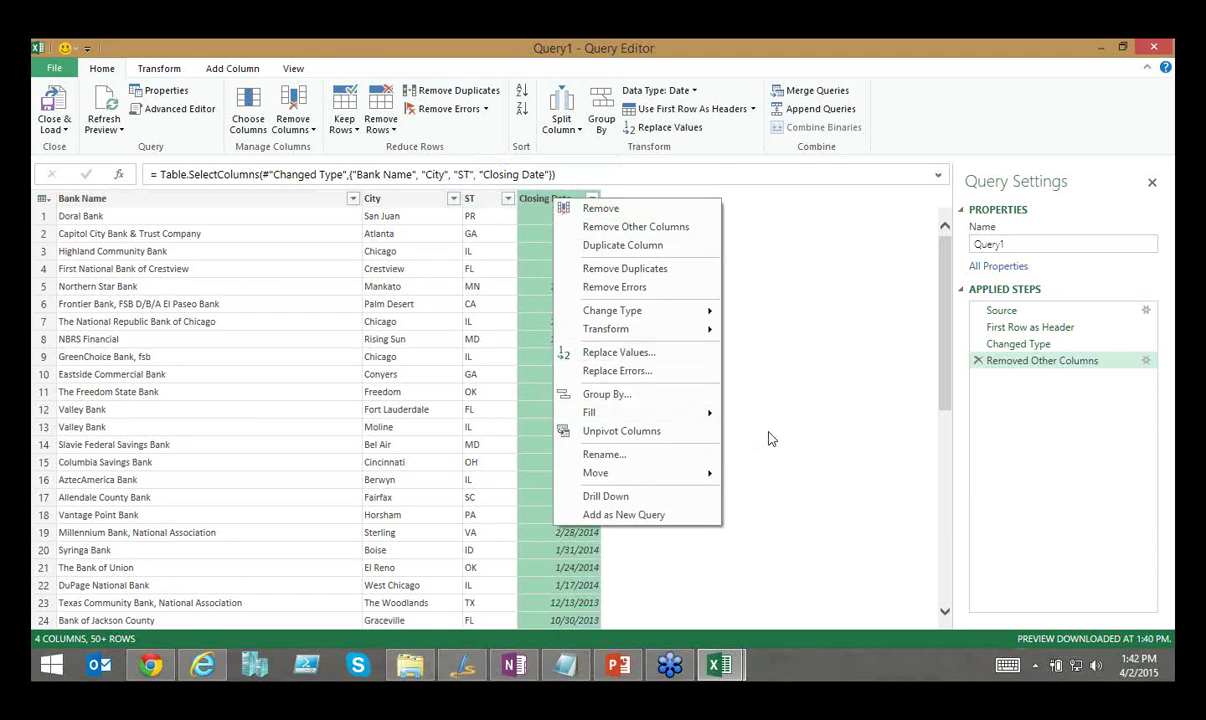
mouse_move(667, 341)
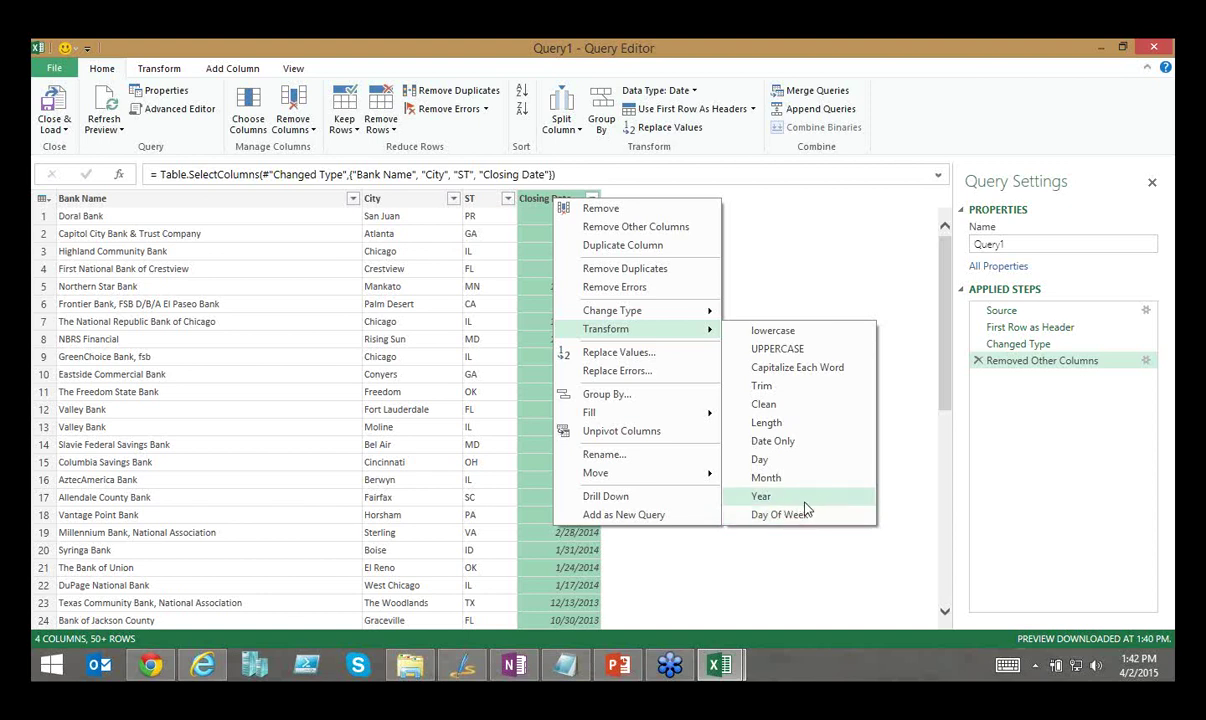
- Convert Closing Date to years with Transform > Year and rename the column 'Year'
left_click(760, 497)
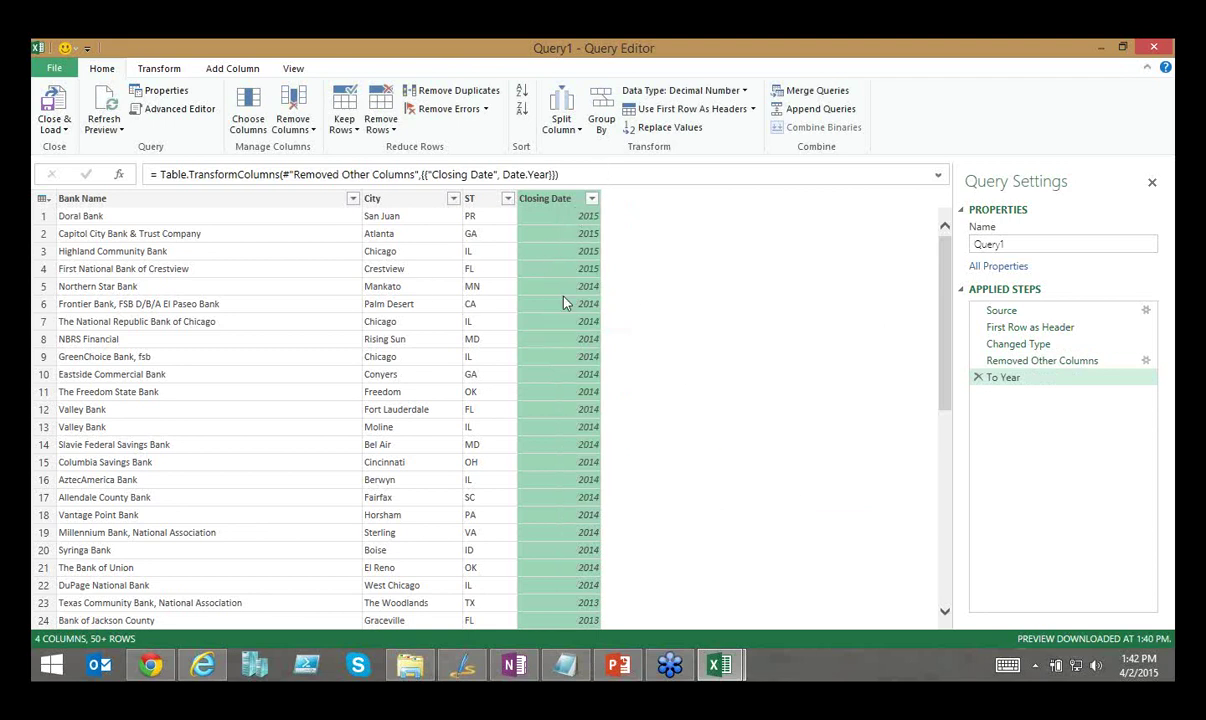
double_click(550, 198)
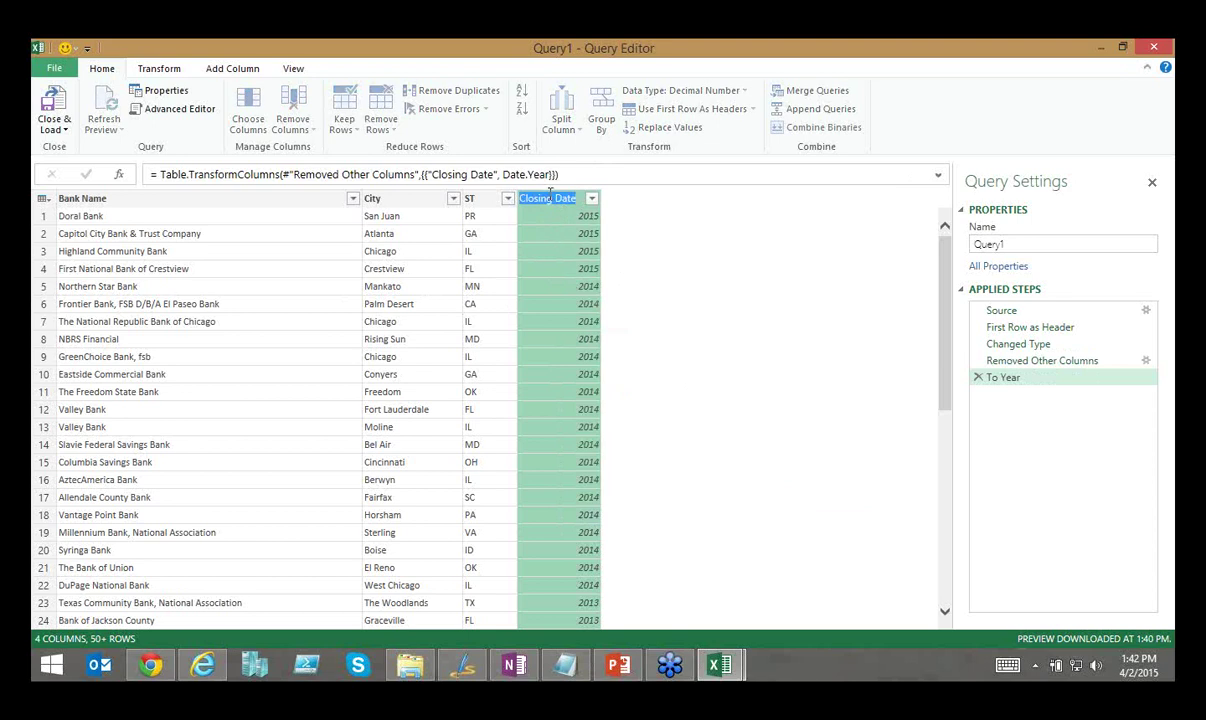
type("Year")
key("Return")
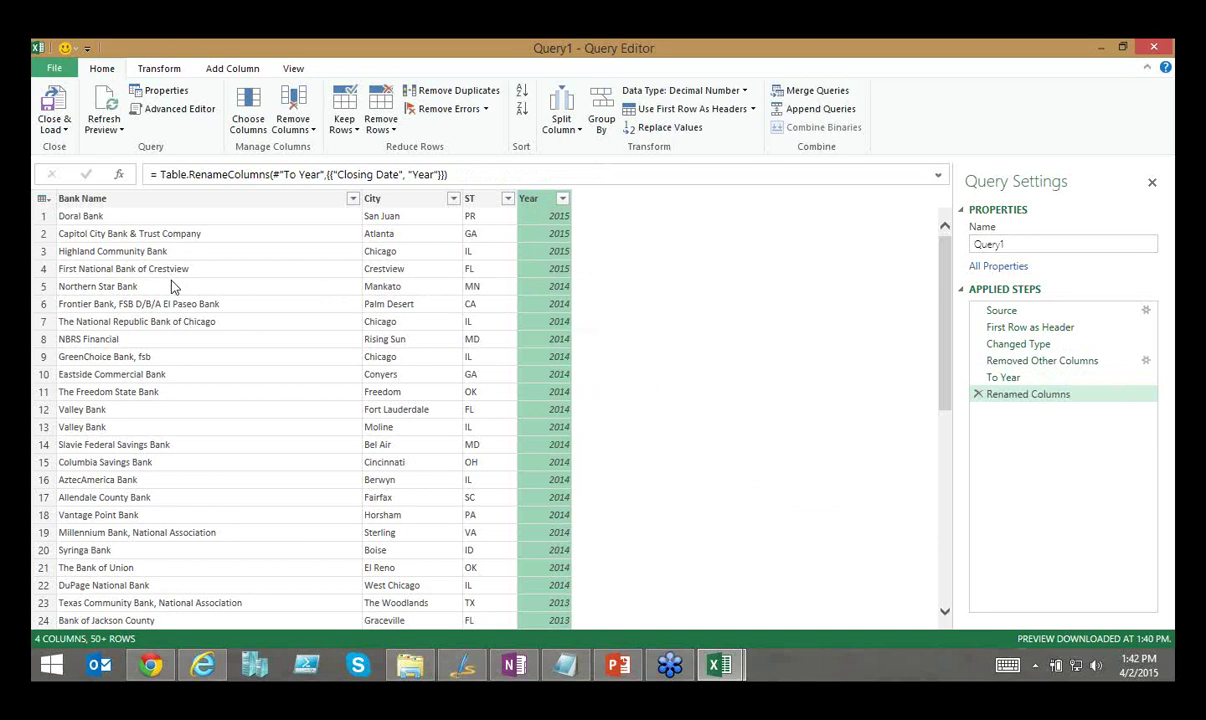
left_click(468, 268)
- Change the query name in Query Settings from Query1 to 'FDIC Failed Banks'
left_click(326, 287)
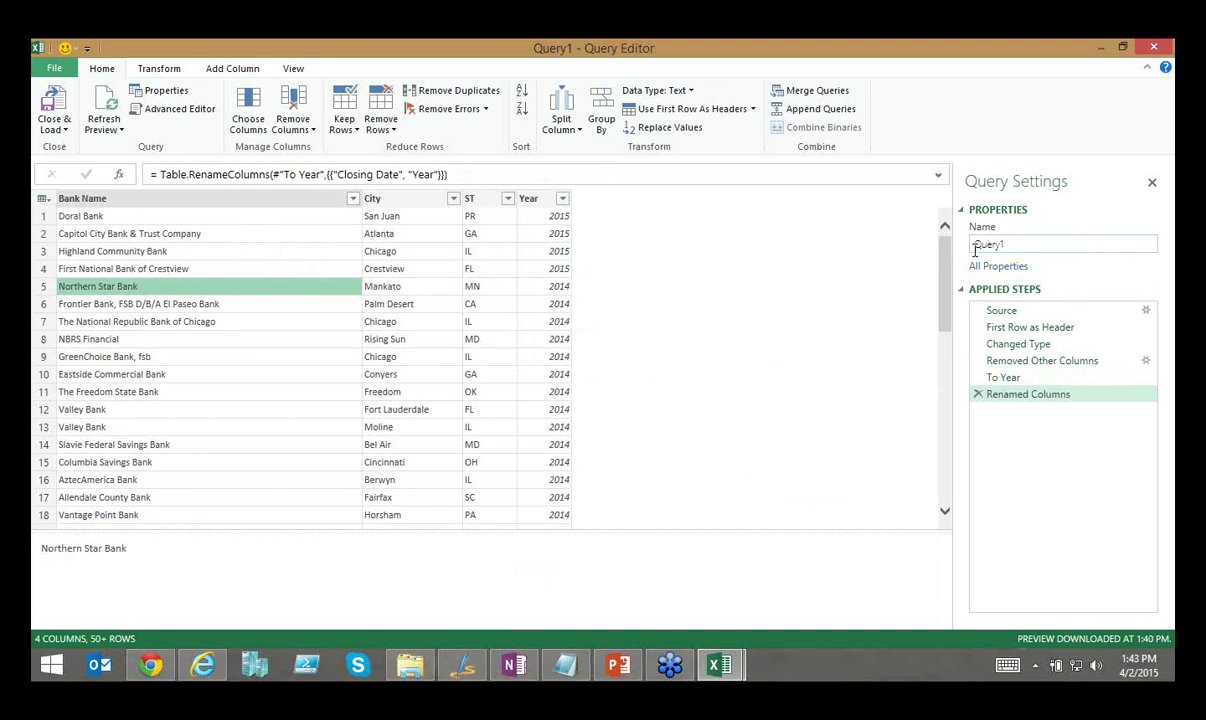
left_click(1013, 246)
left_click_drag(1013, 246, 975, 245)
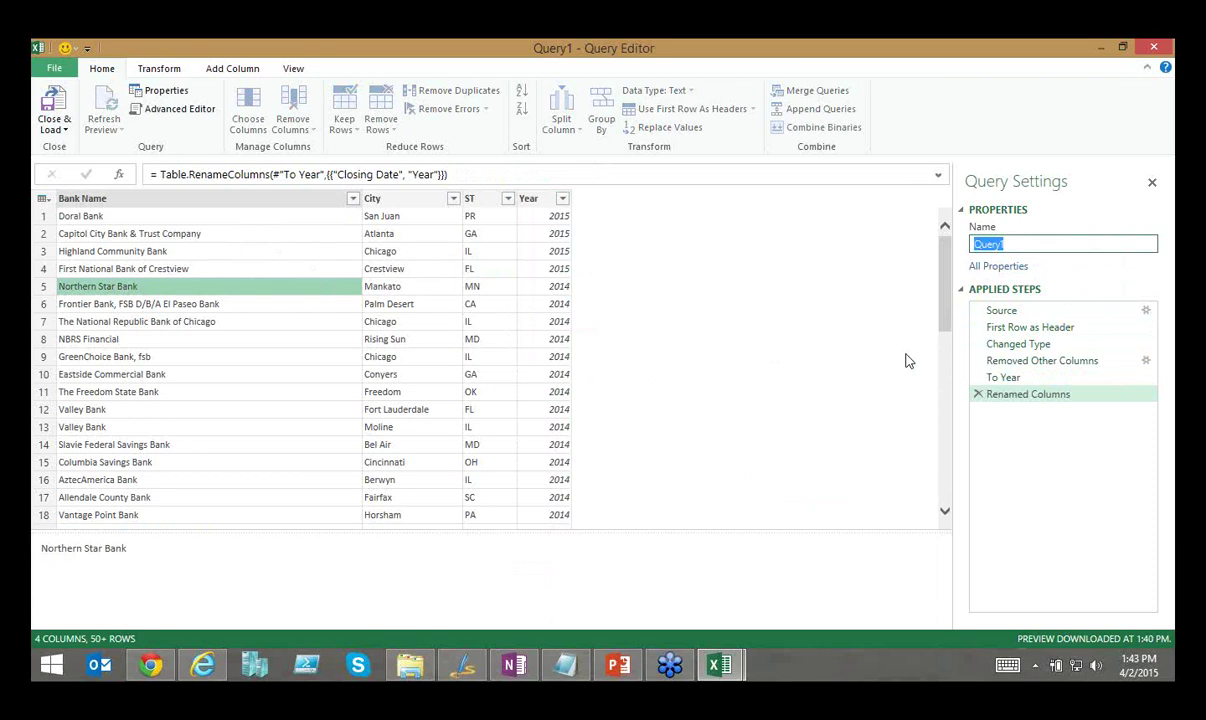
type("FDIC Failed Banks")
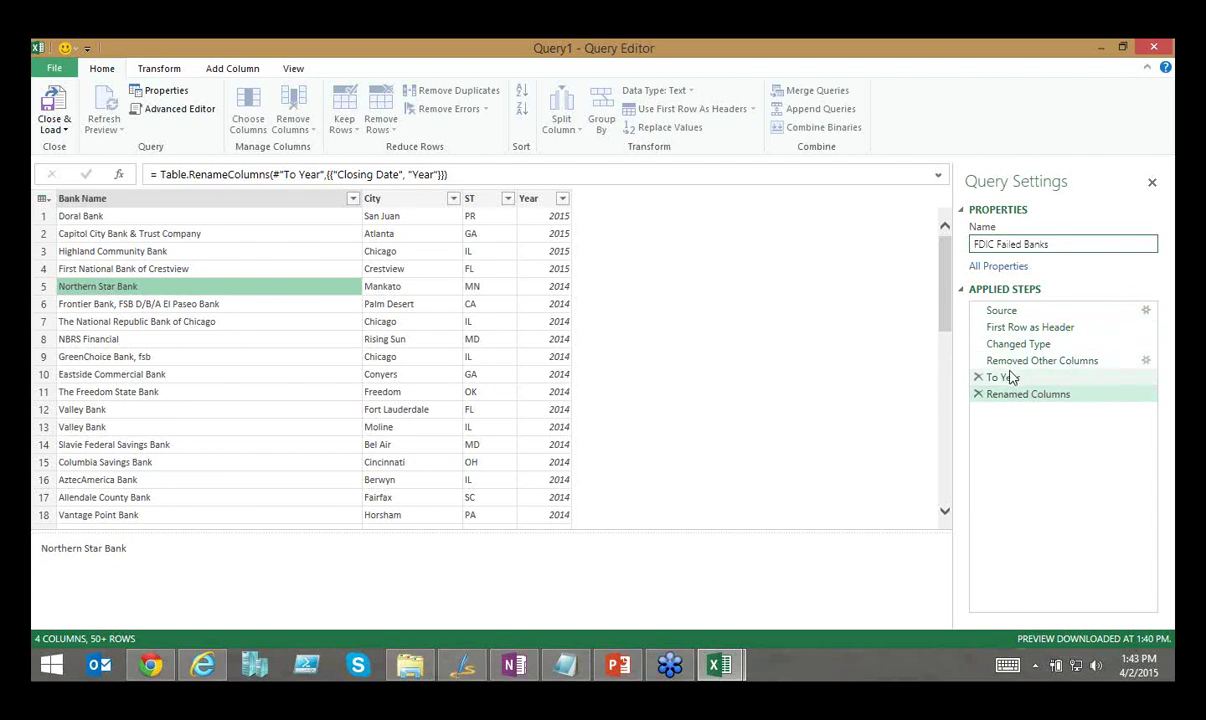
left_click(1058, 390)
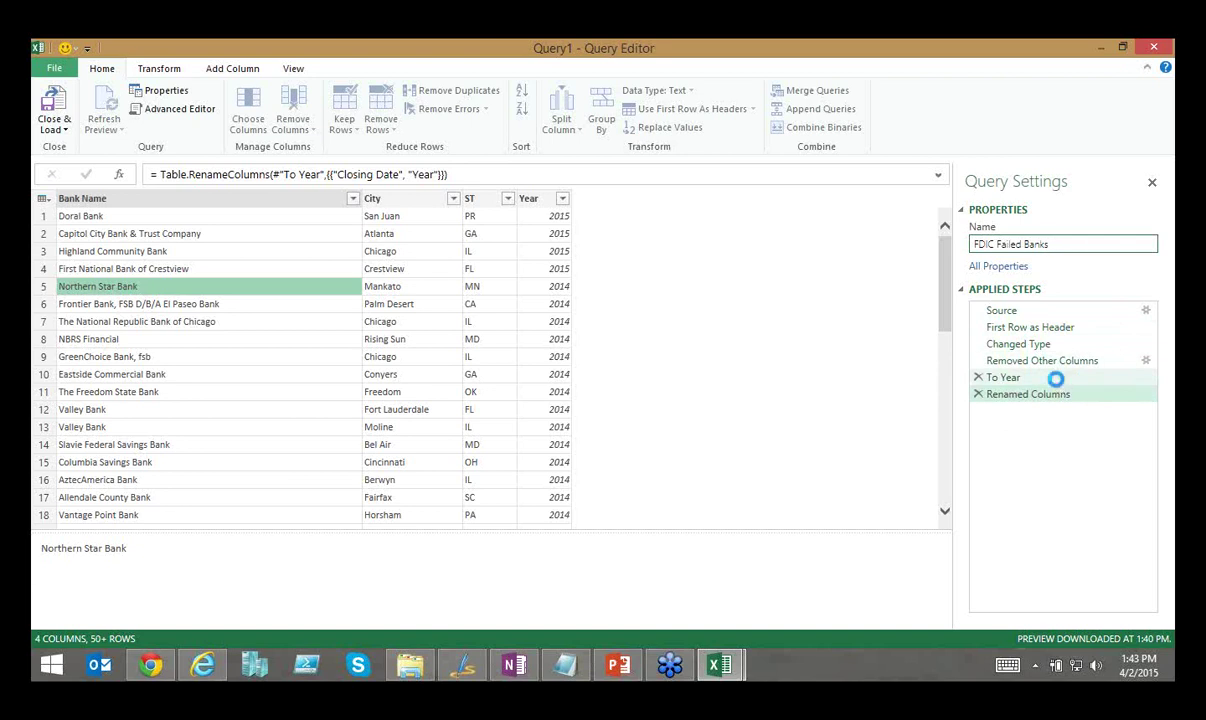
- Review the Changed Type, Removed Other Columns, To Year and Renamed Columns steps, then check Year's type
left_click(1003, 377)
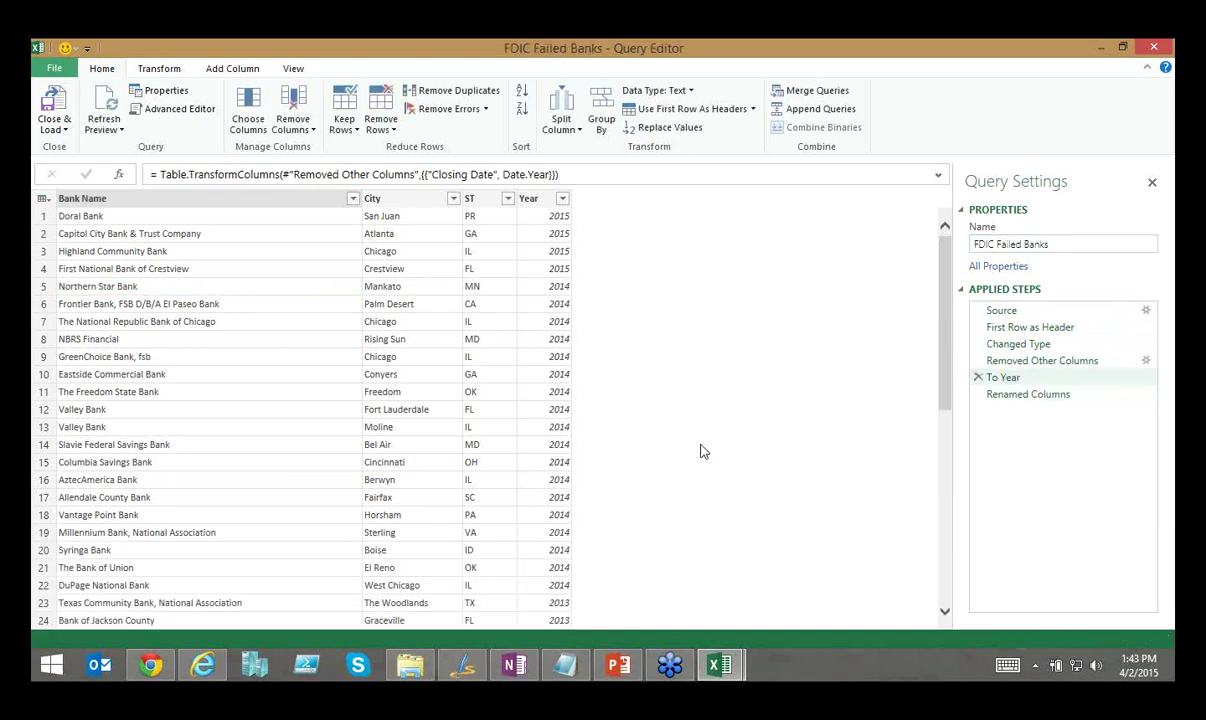
left_click(1010, 360)
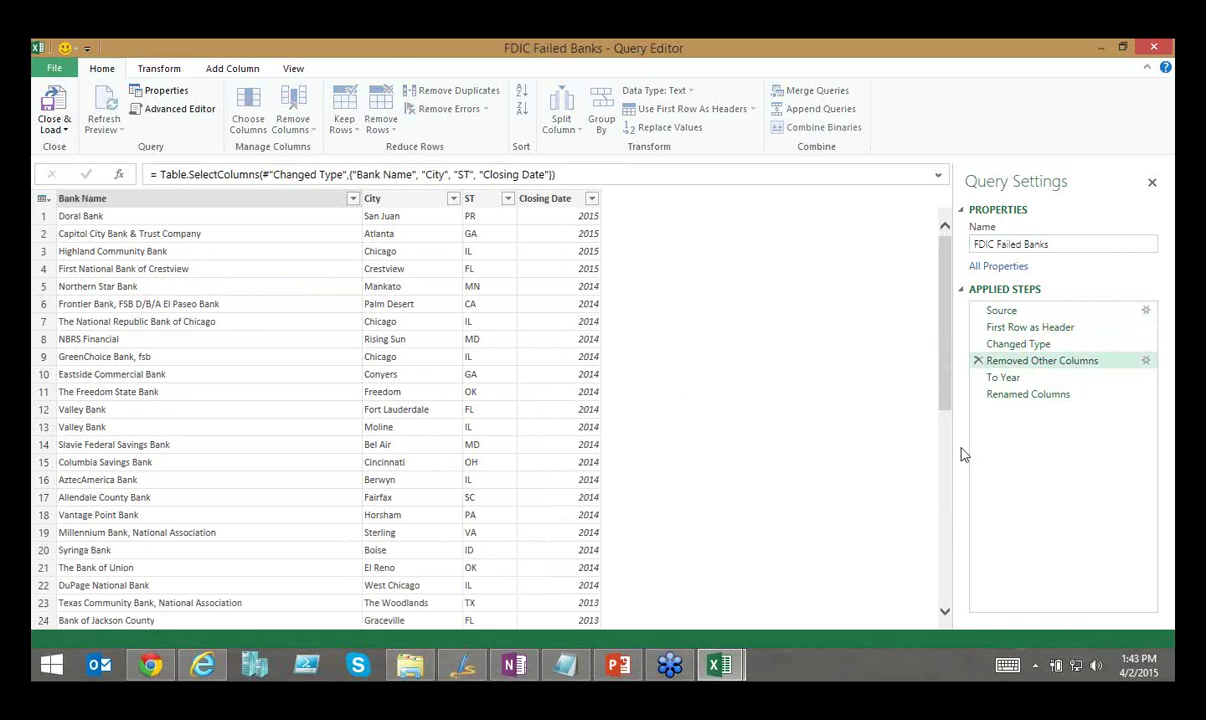
left_click(1020, 344)
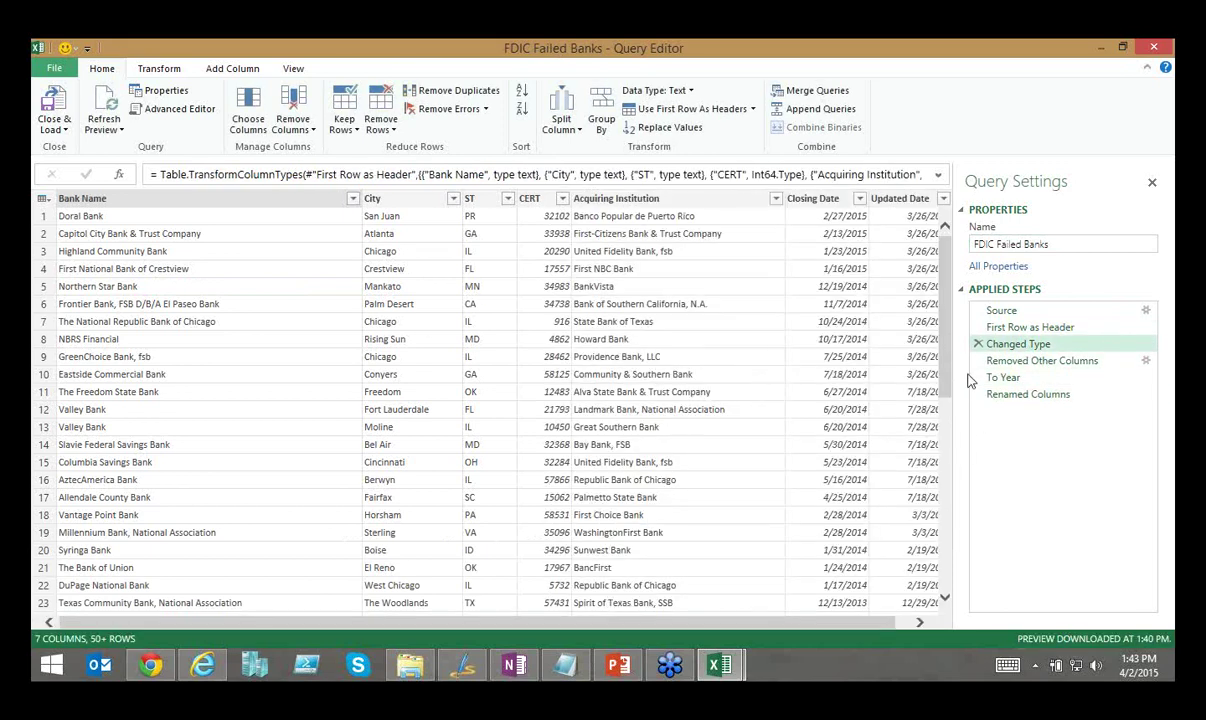
left_click(1030, 364)
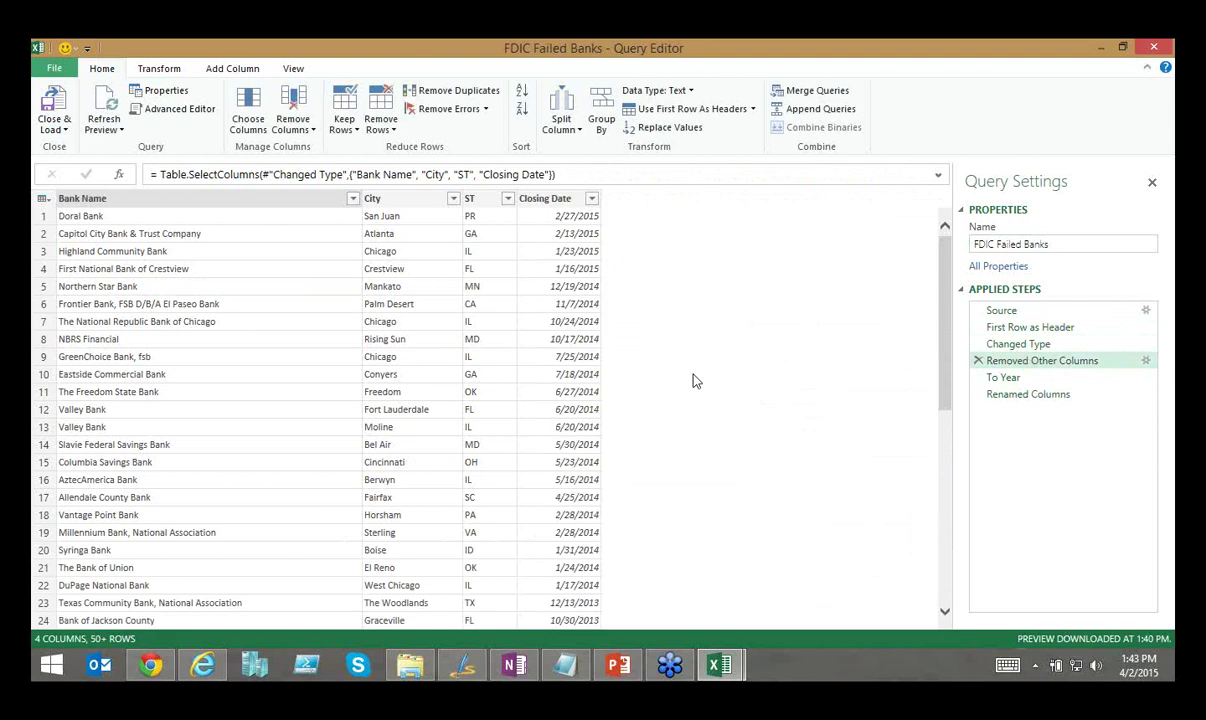
left_click(995, 379)
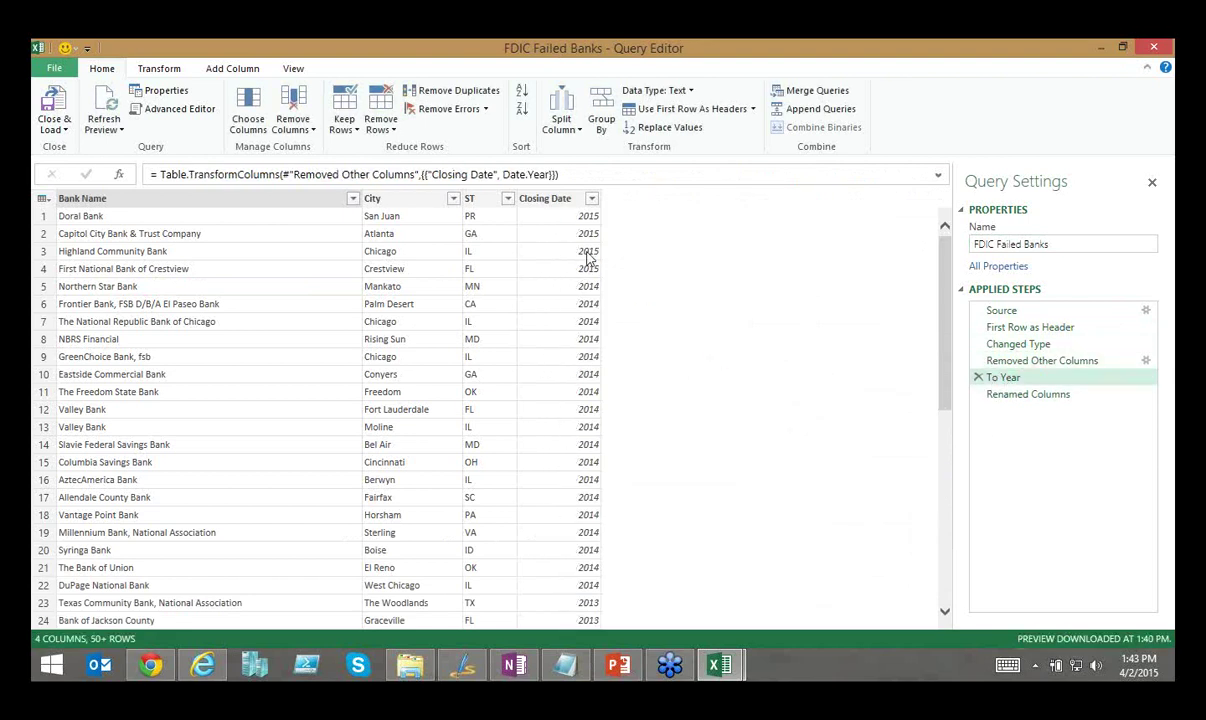
left_click(990, 395)
left_click(512, 198)
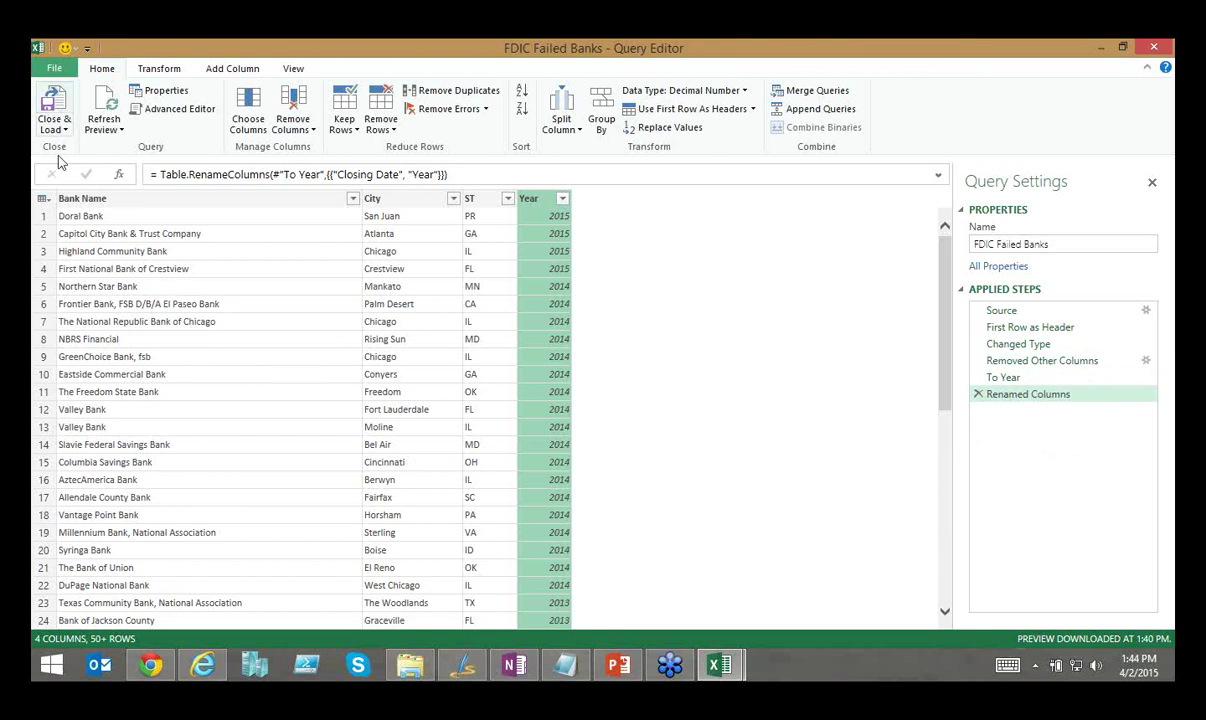
- Load FDIC Failed Banks to a worksheet table and insert a Power View report from it
left_click(54, 112)
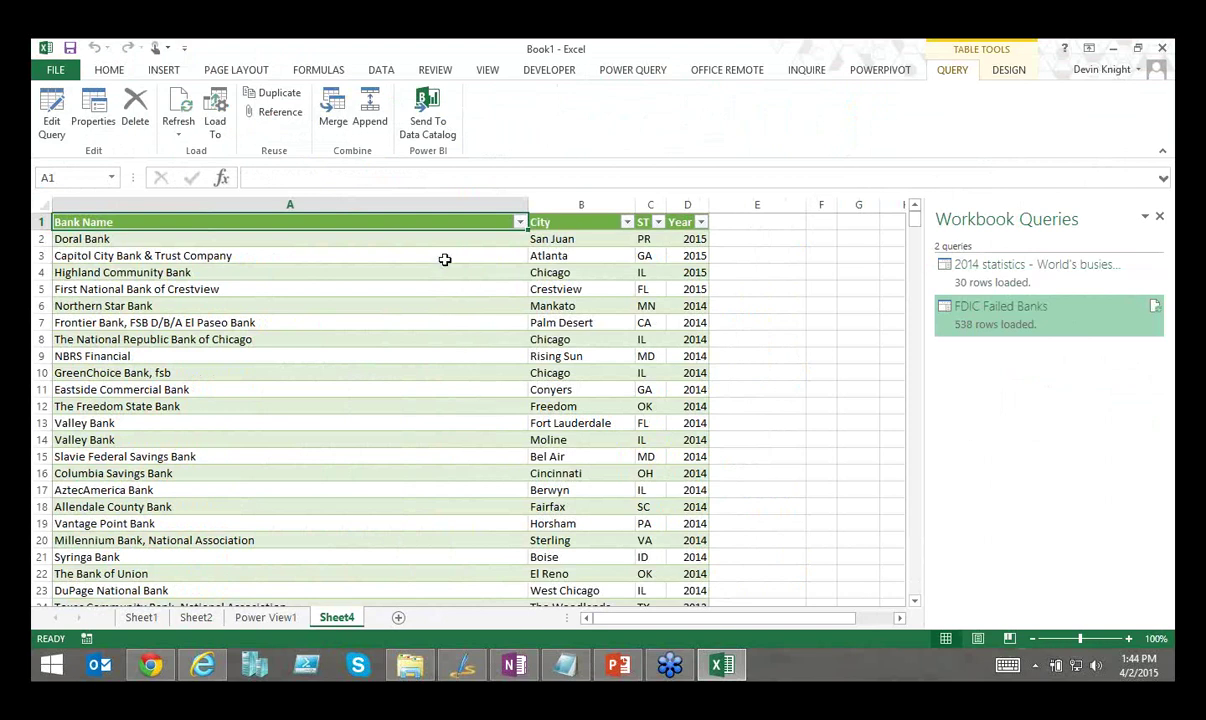
left_click(583, 344)
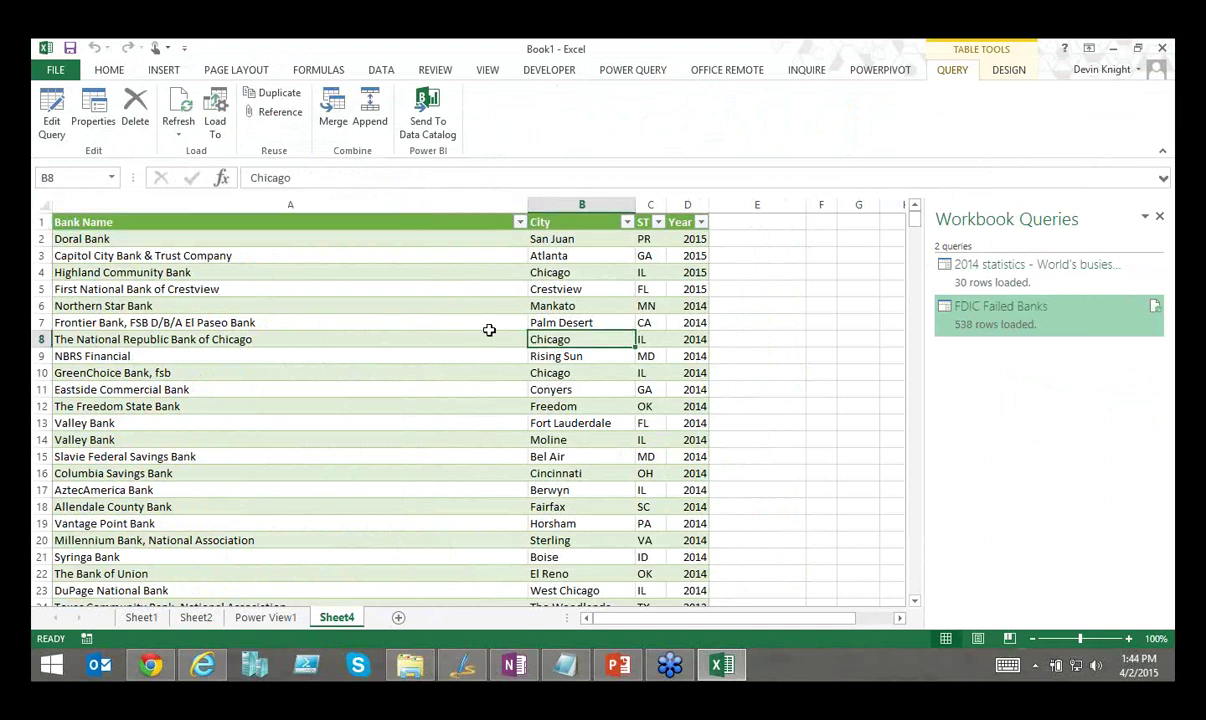
left_click(162, 70)
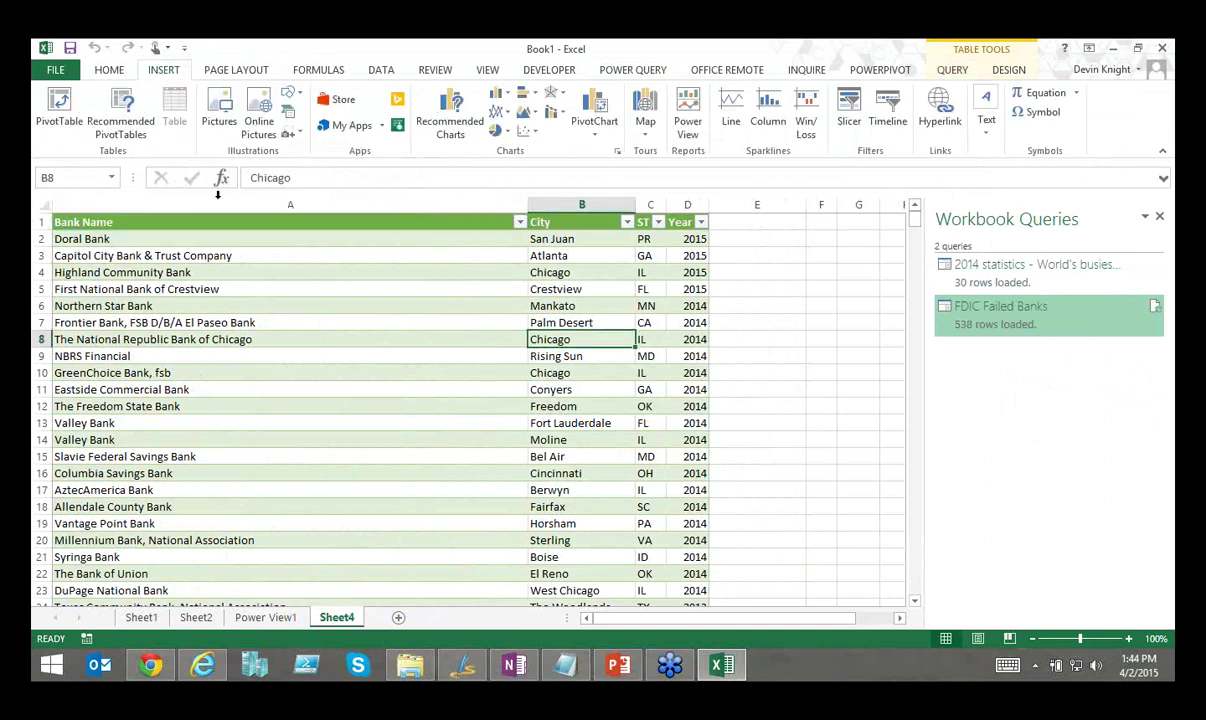
left_click(687, 110)
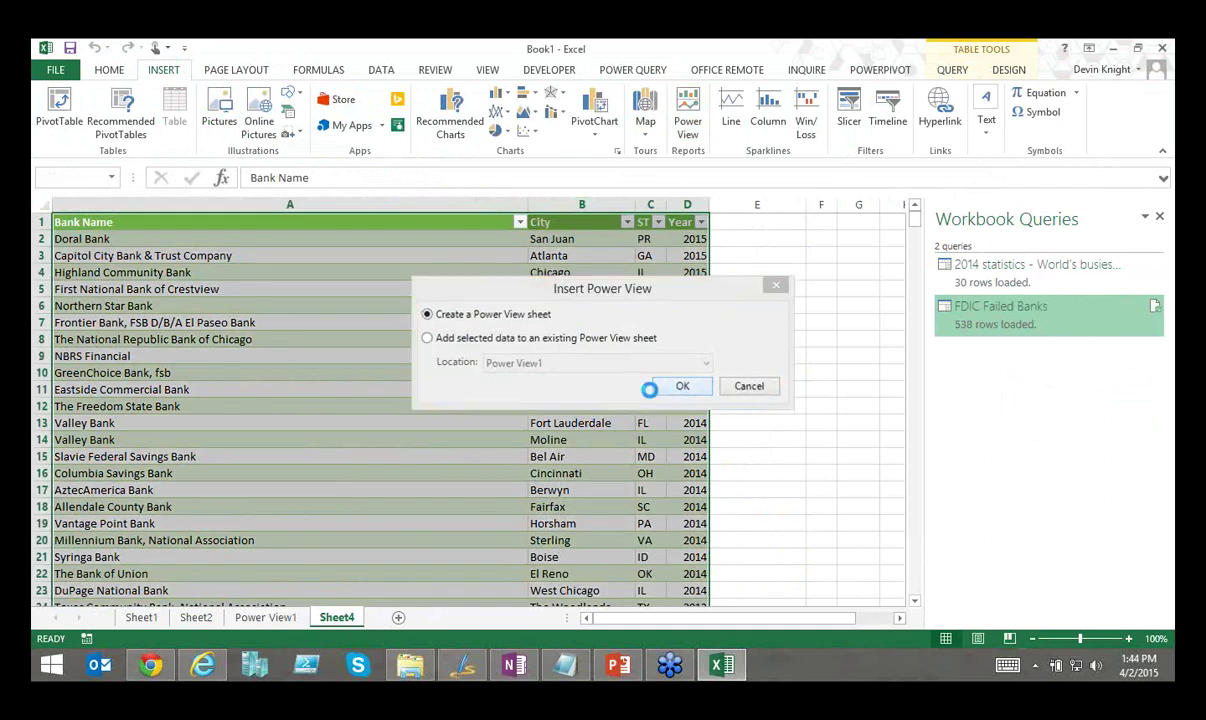
- Create the new Power View sheet and remove Year from the map's SIZE field
left_click(676, 388)
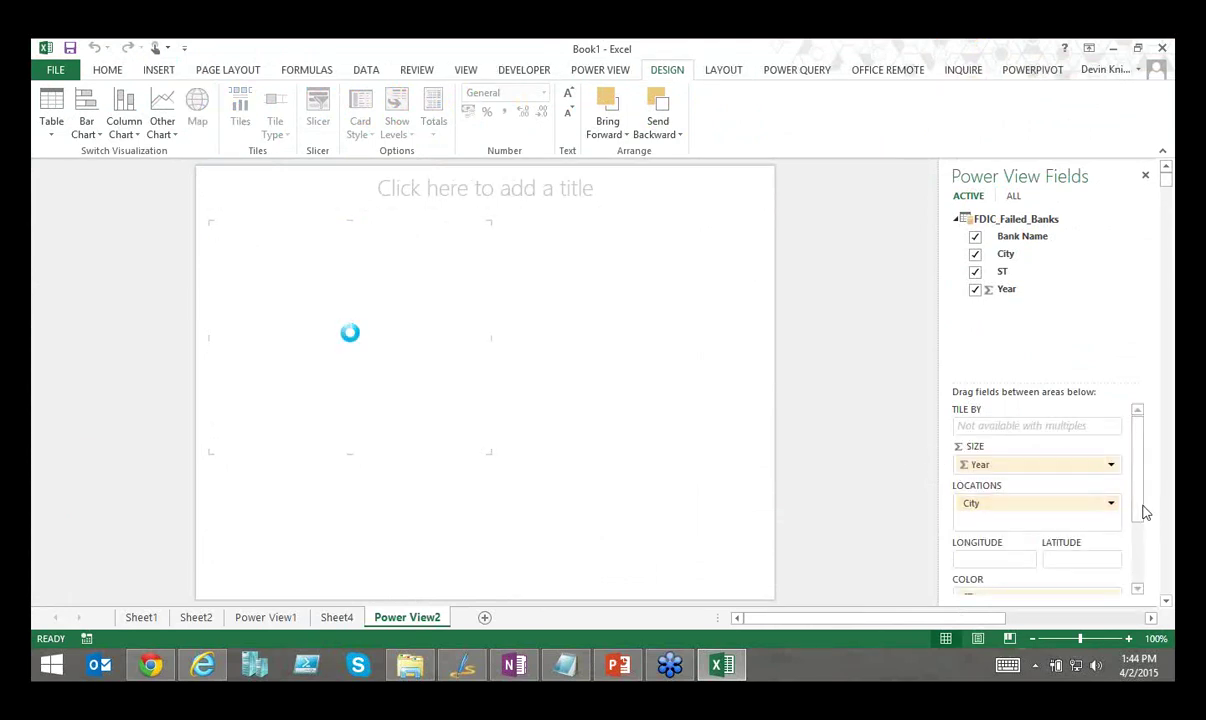
scroll(1141, 525, "down", 1)
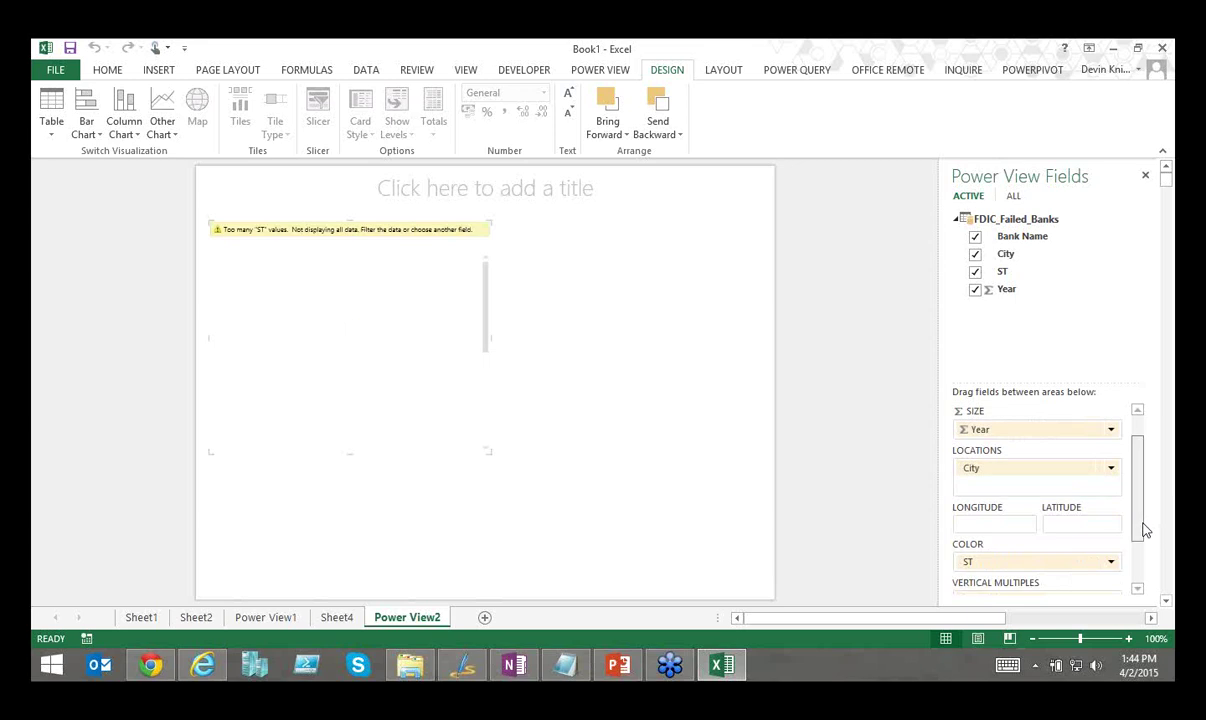
left_click(1110, 429)
left_click(1040, 449)
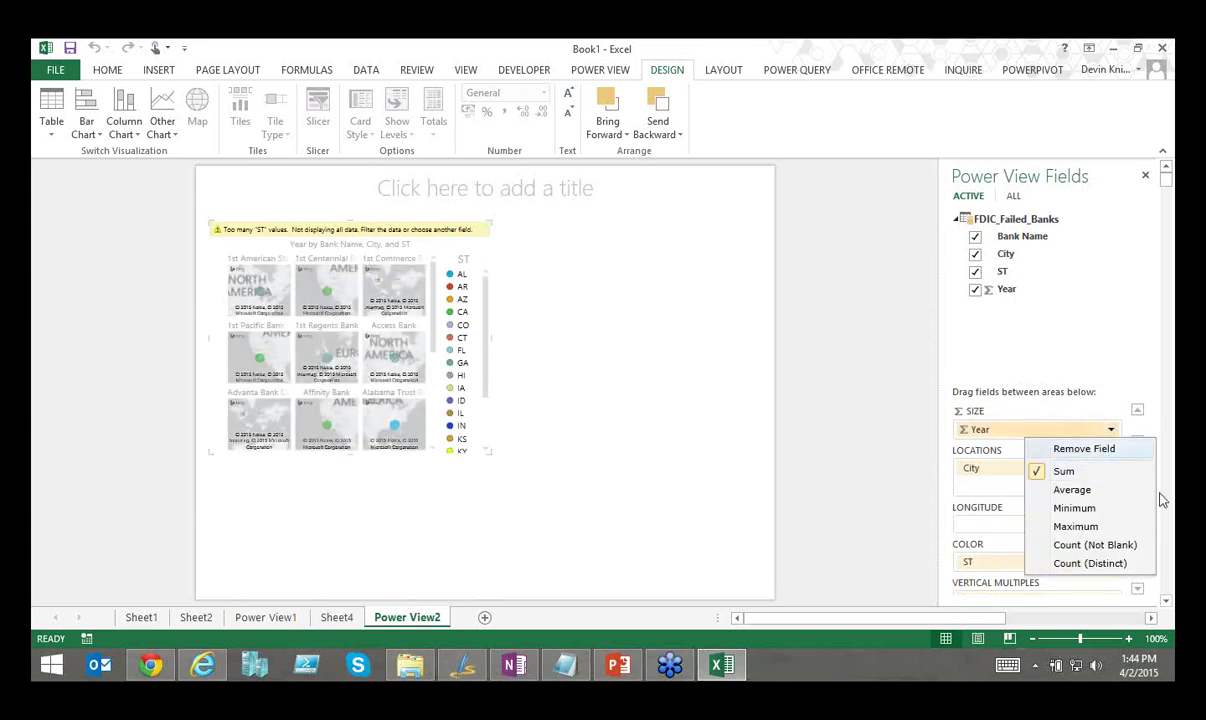
left_click_drag(1141, 472, 1060, 414)
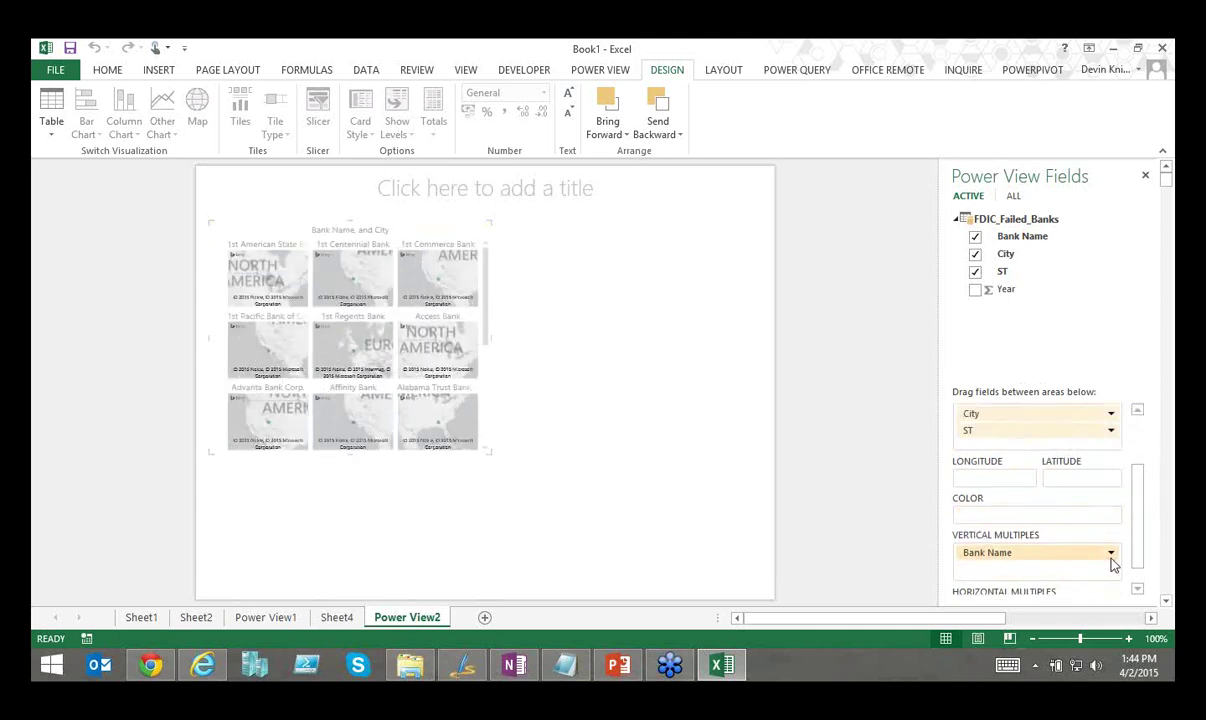
- Drop Bank Name from Vertical Multiples, size bubbles by Count of Bank Name, and enlarge the map
left_click(1110, 553)
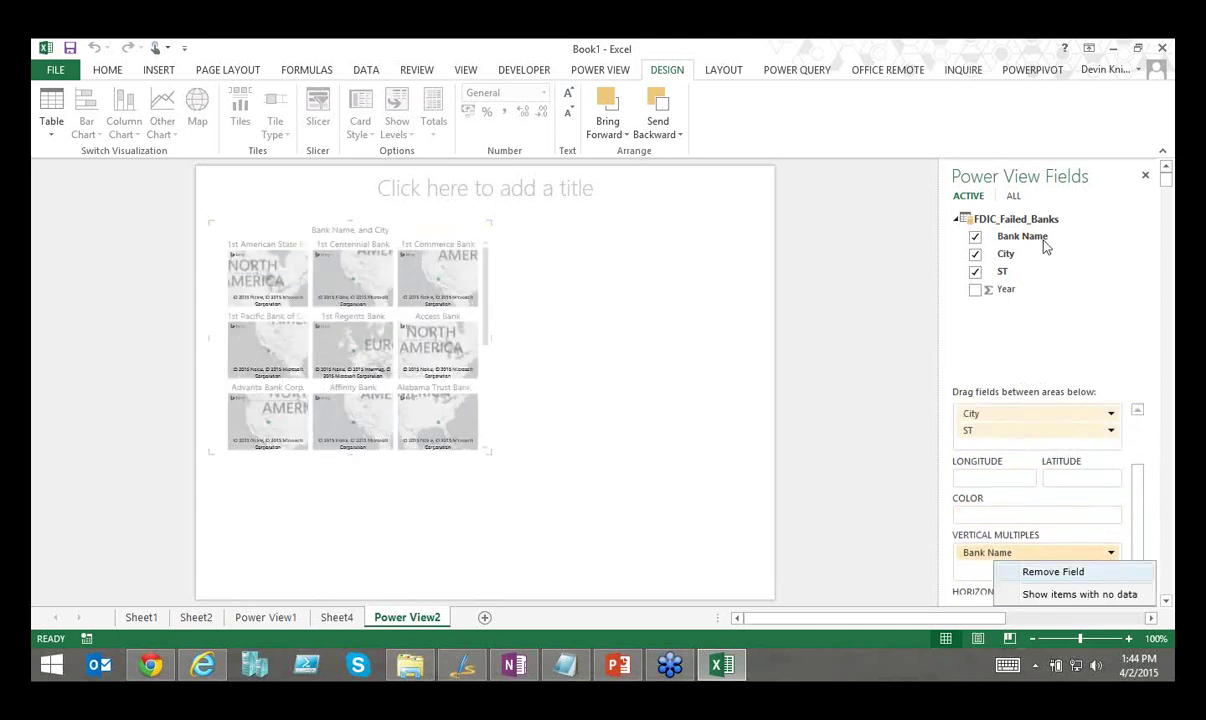
left_click(976, 237)
left_click(1137, 449)
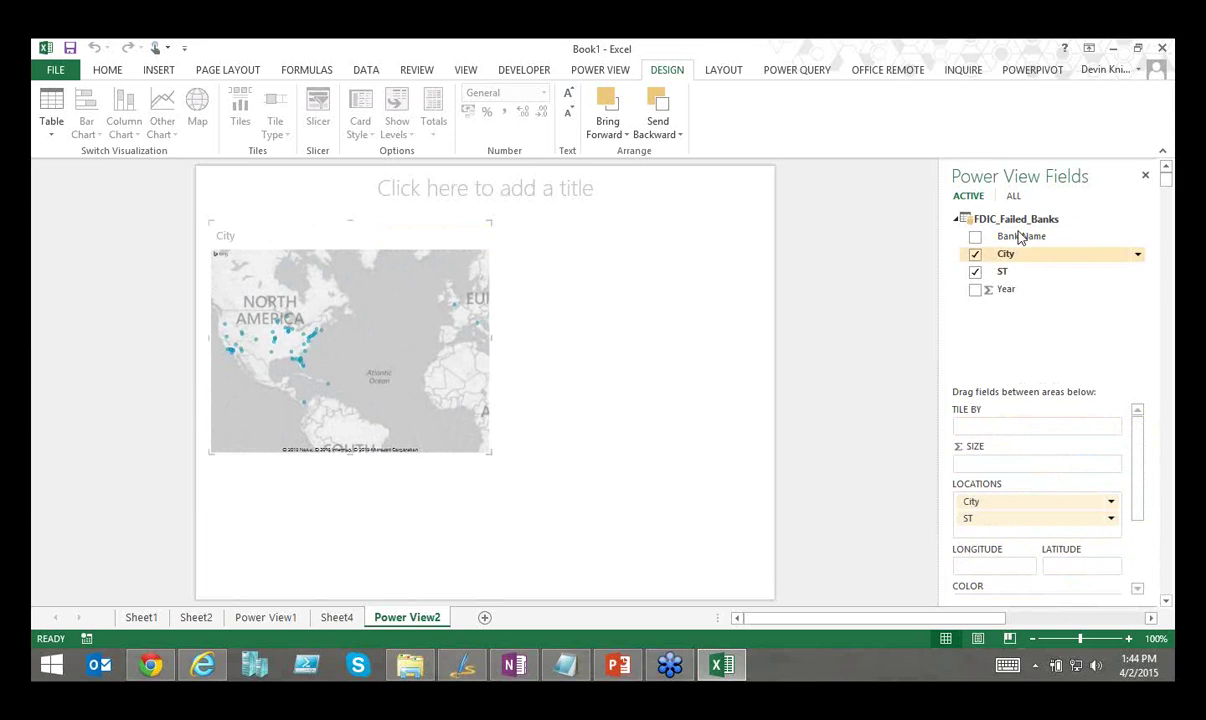
left_click_drag(1021, 236, 1068, 499)
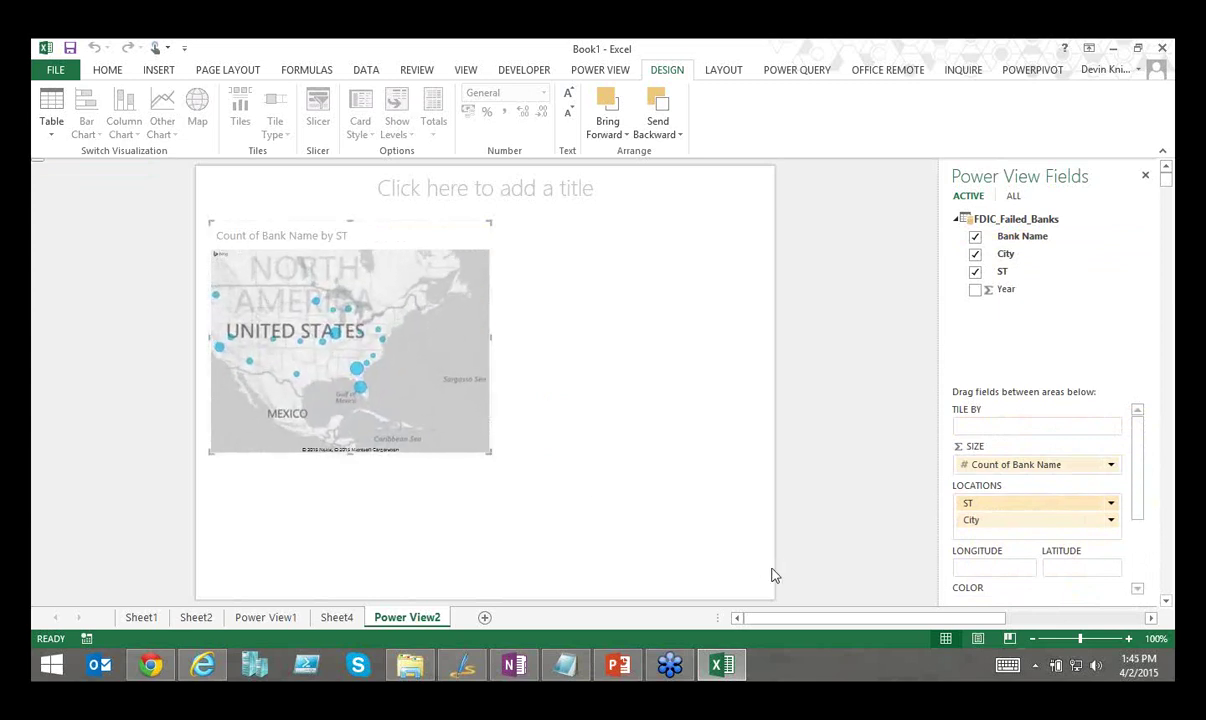
left_click_drag(491, 452, 778, 587)
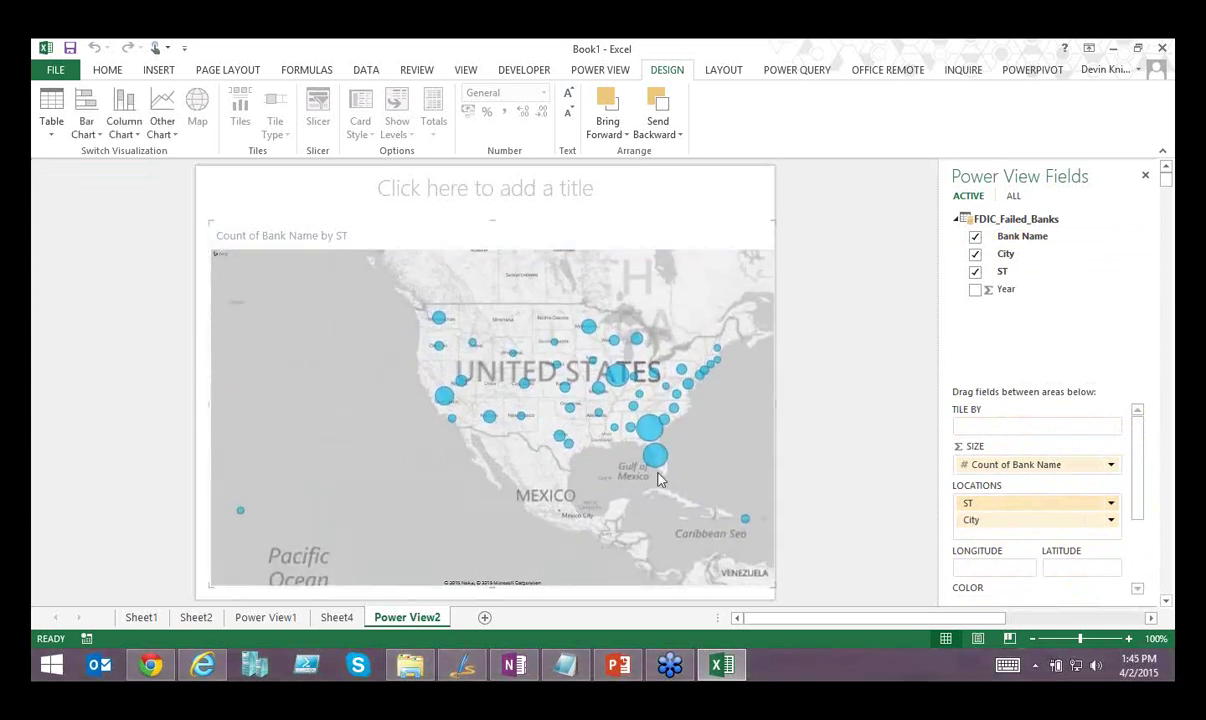
mouse_move(651, 434)
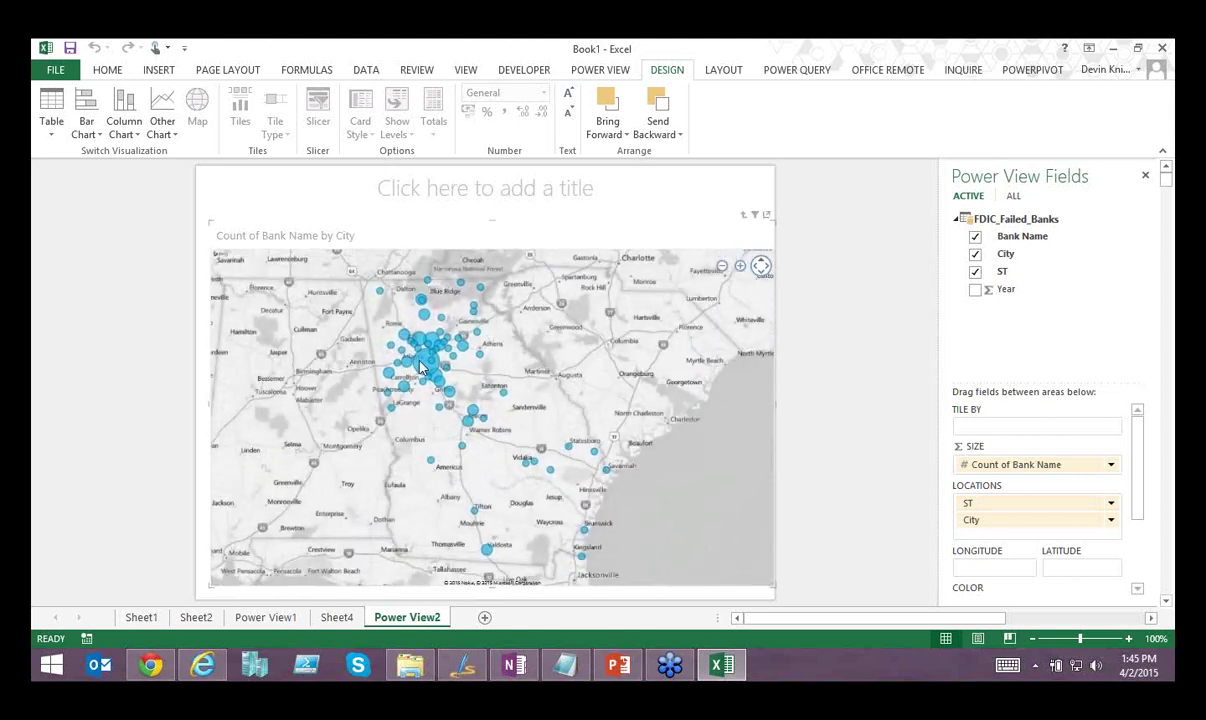
mouse_move(418, 368)
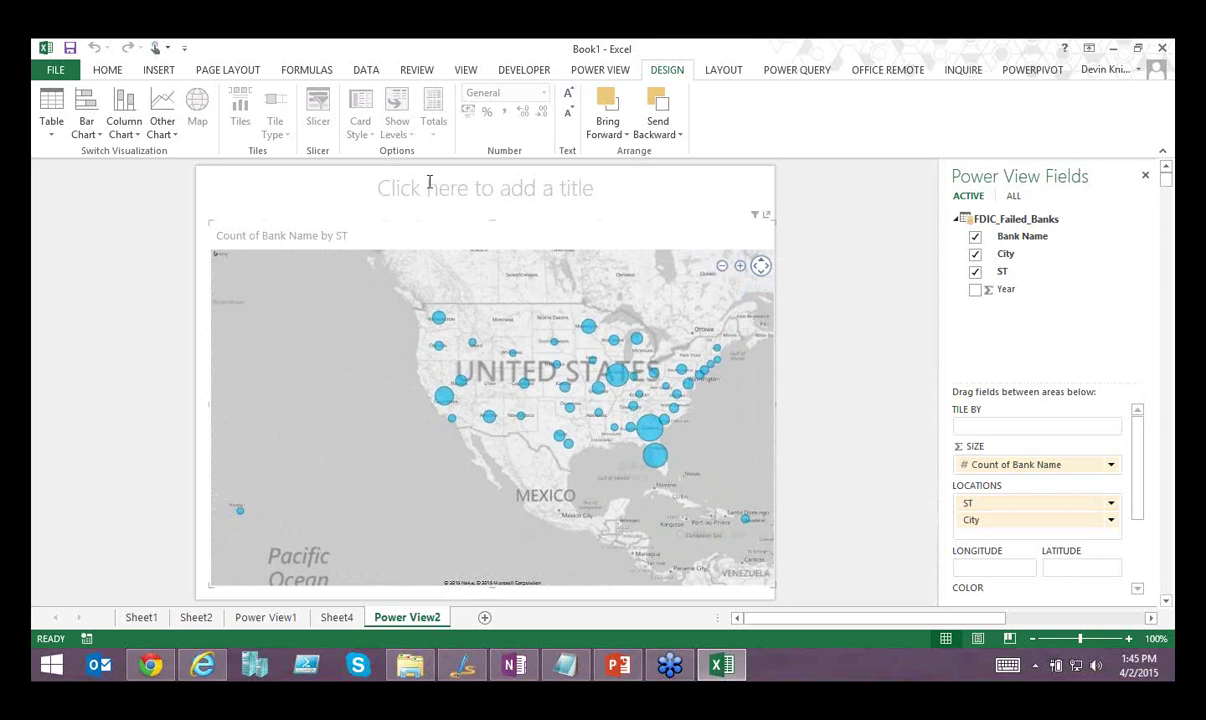
left_click(92, 135)
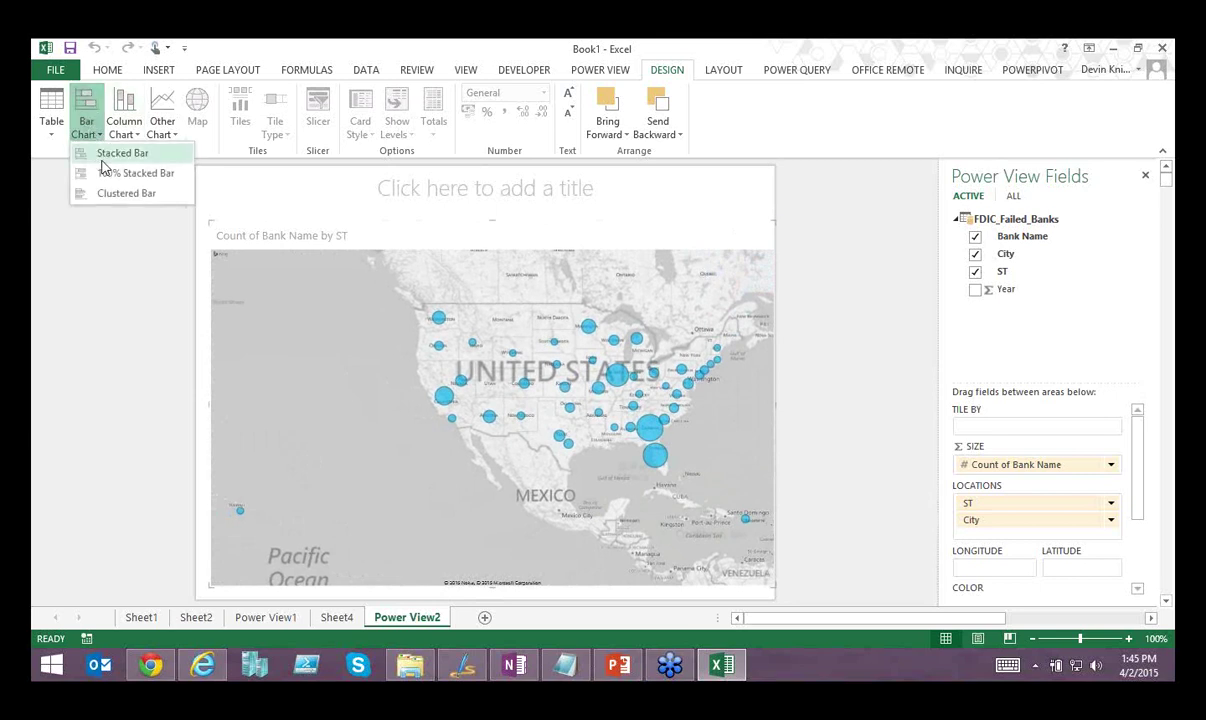
left_click(103, 154)
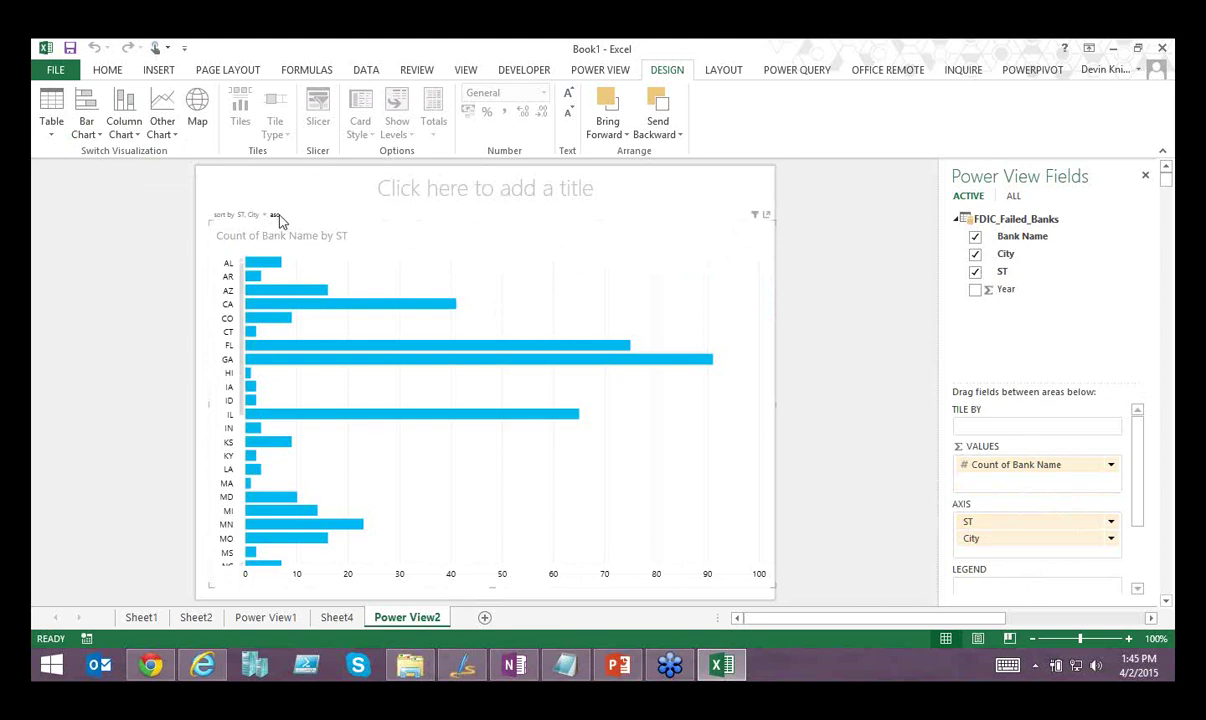
left_click(248, 215)
left_click(277, 231)
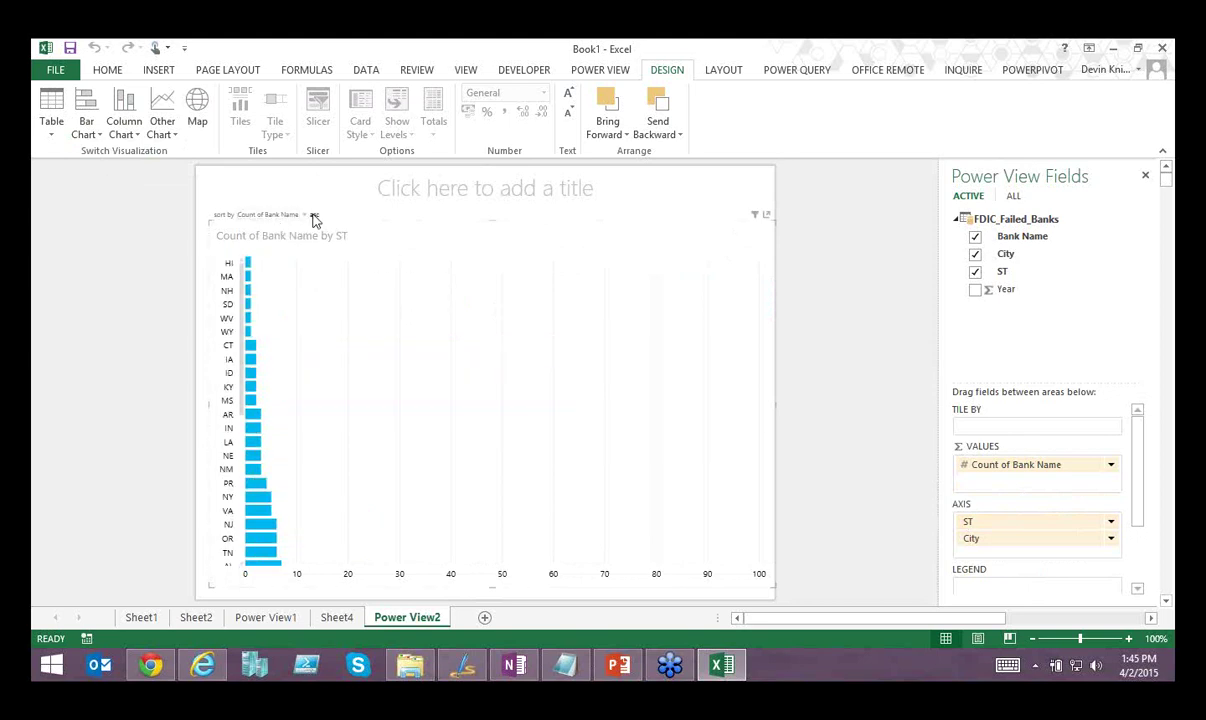
left_click(313, 216)
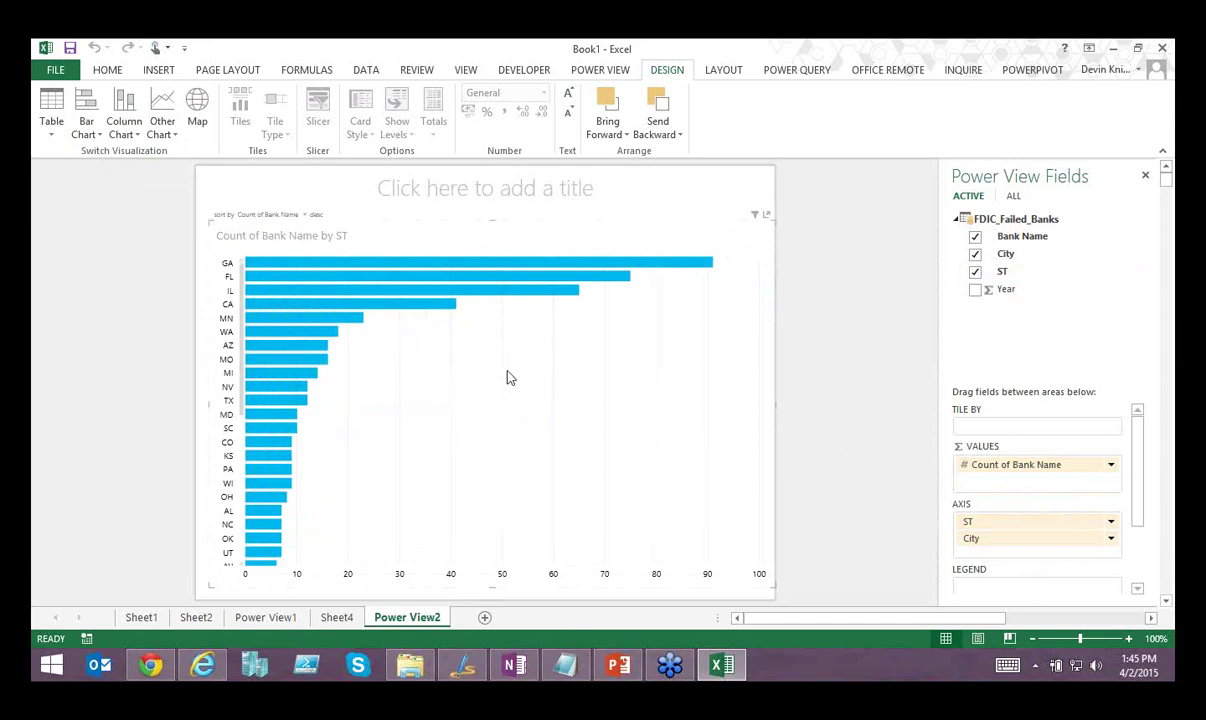
mouse_move(344, 326)
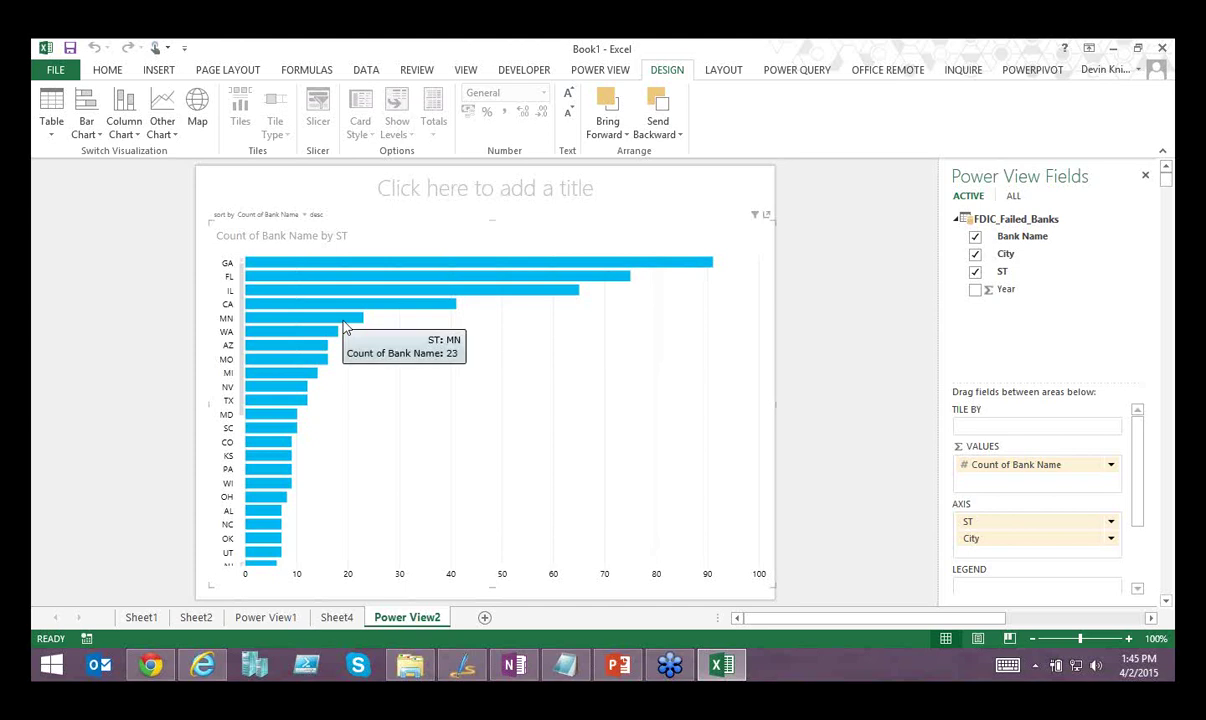
mouse_move(270, 273)
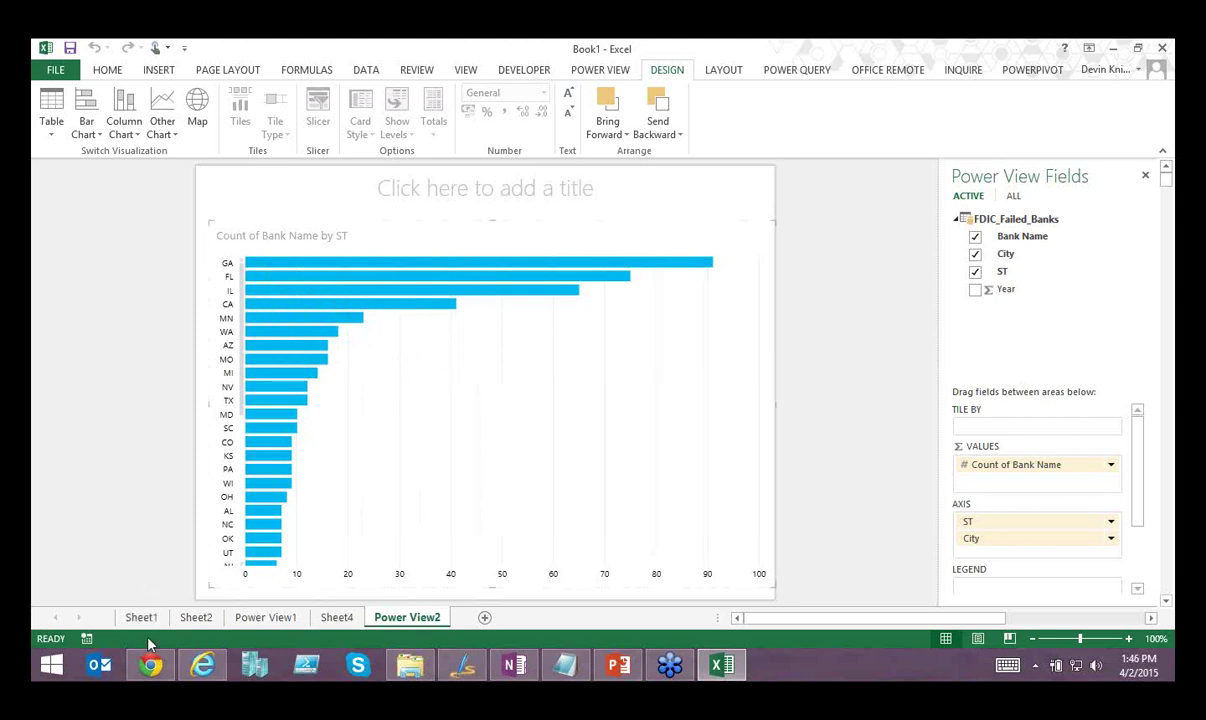
left_click(152, 672)
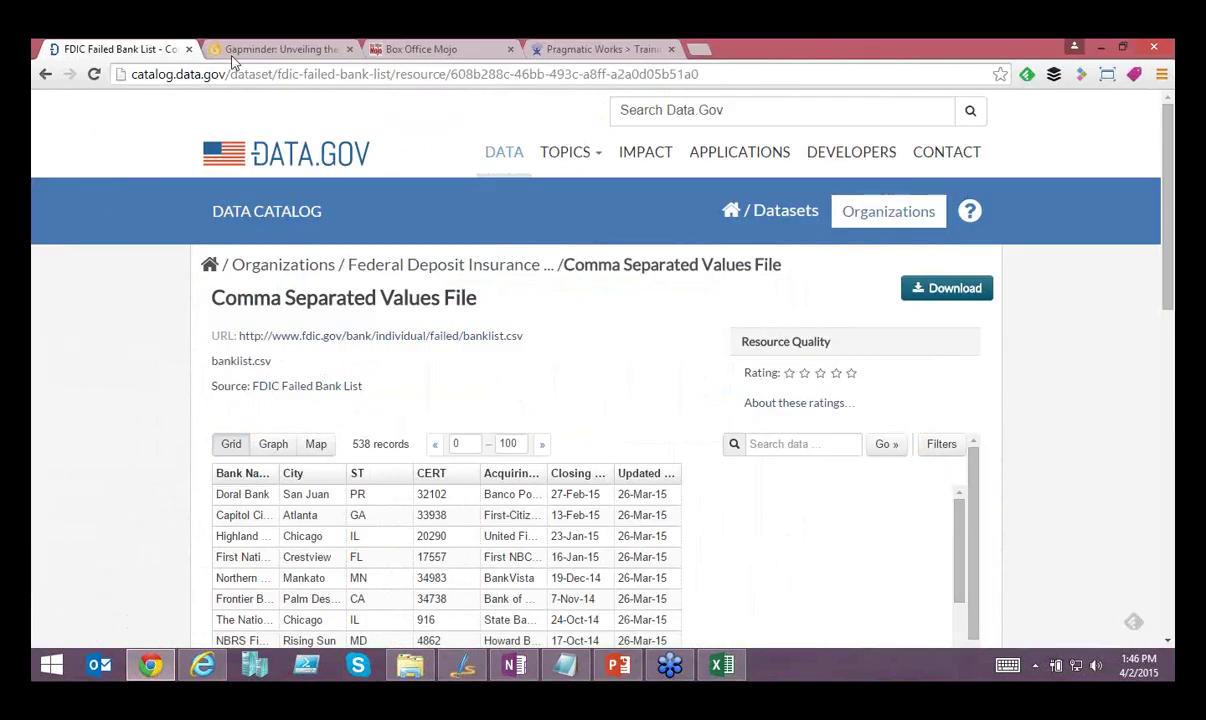
left_click(250, 50)
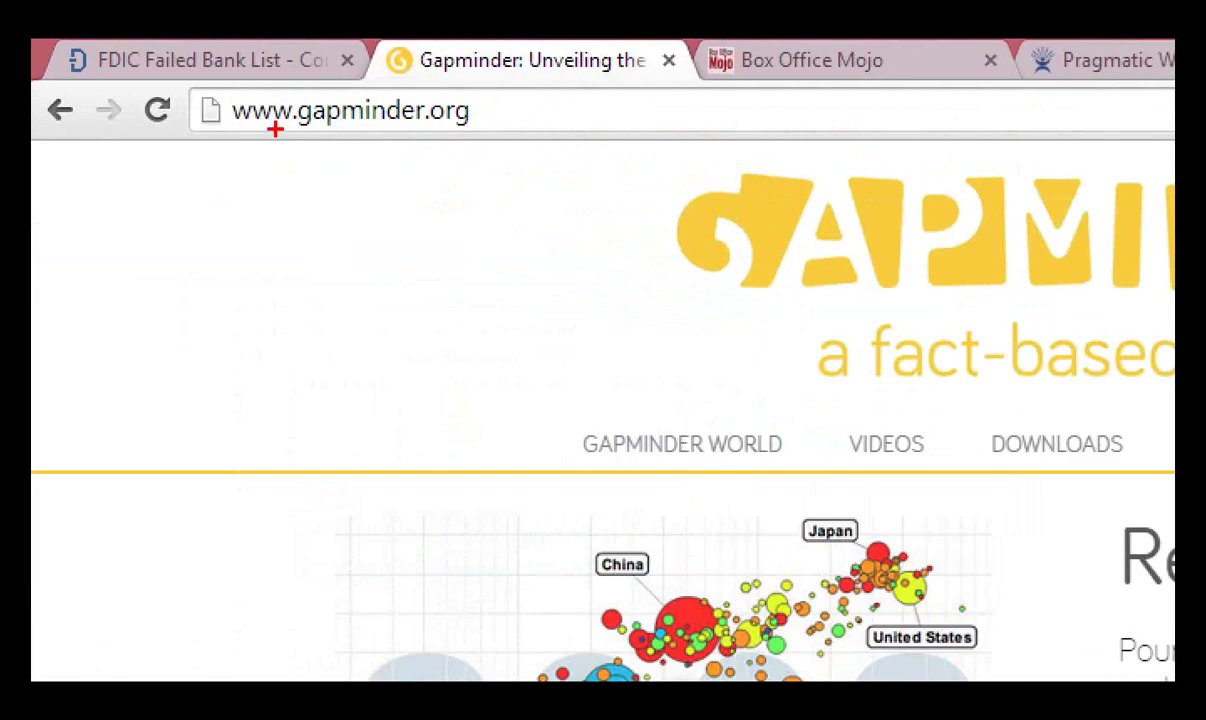
left_click_drag(225, 137, 497, 136)
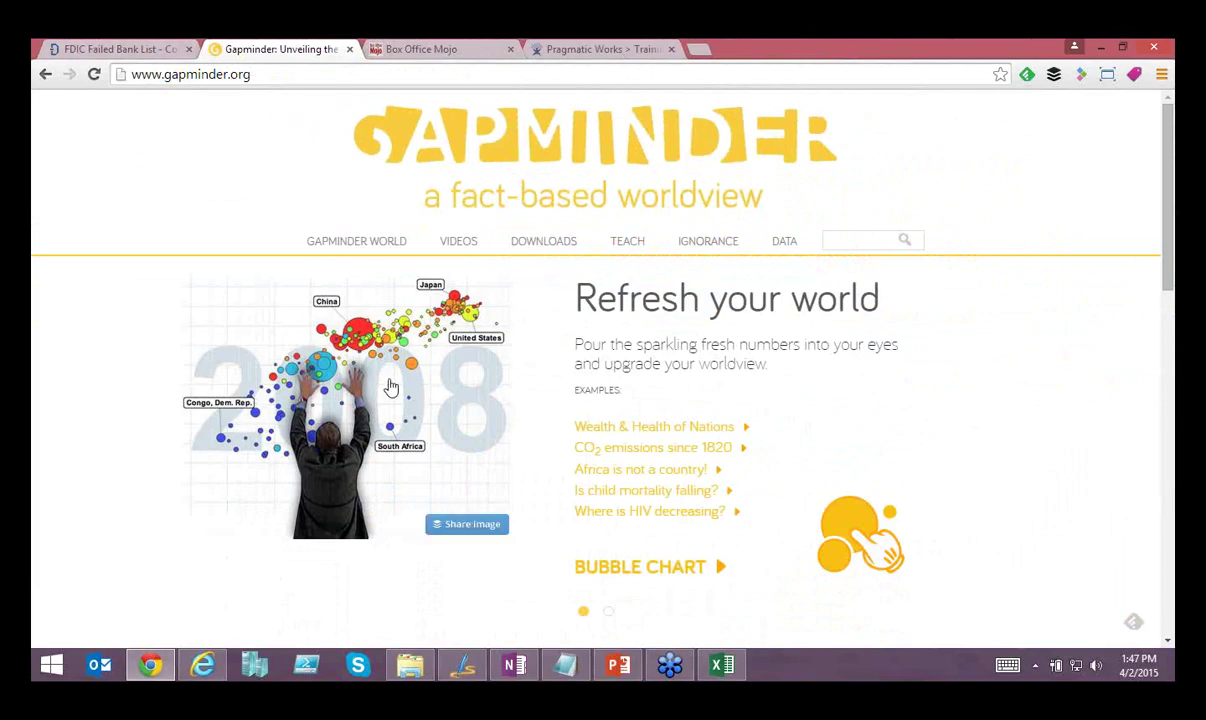
- Open Gapminder's DATA page and search the indicators for 'bmi'
left_click(785, 243)
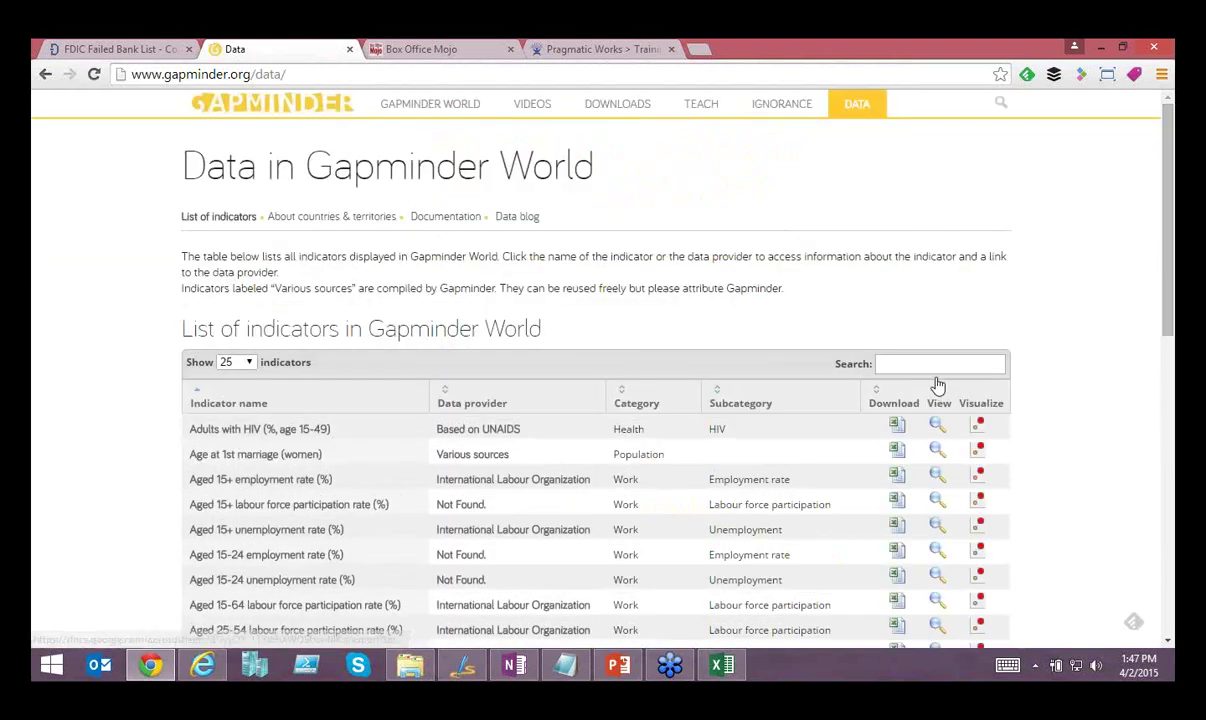
left_click(937, 362)
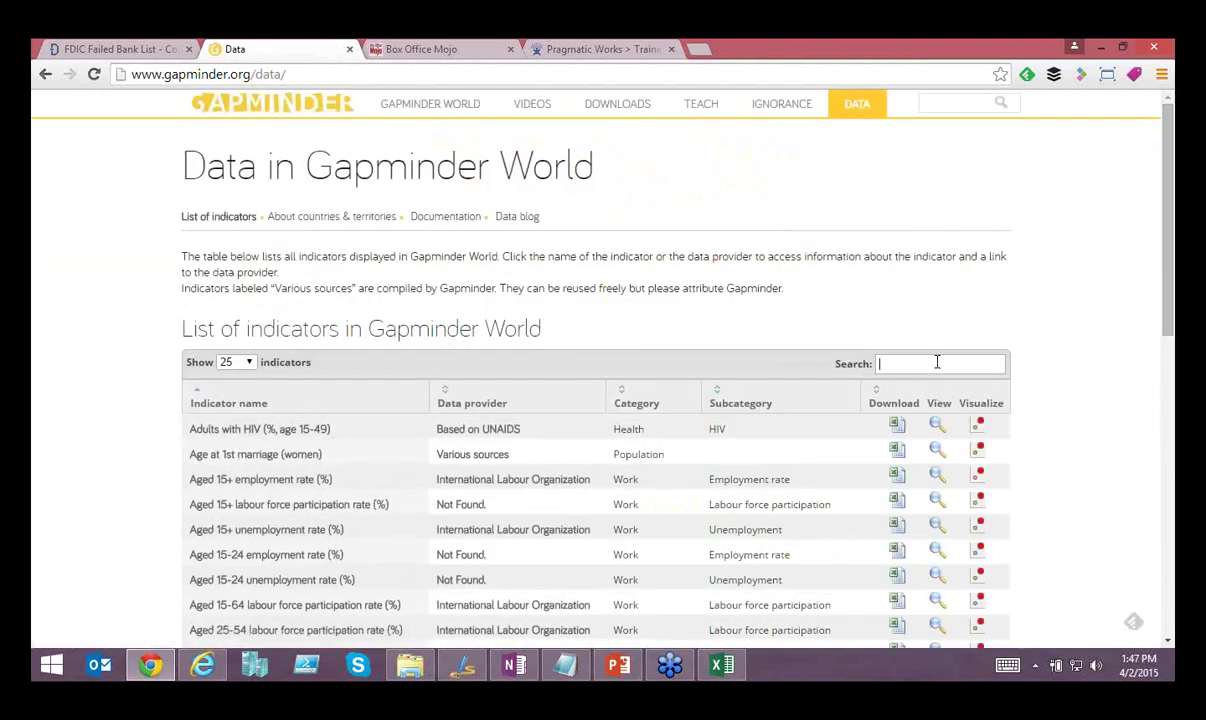
type("bmi")
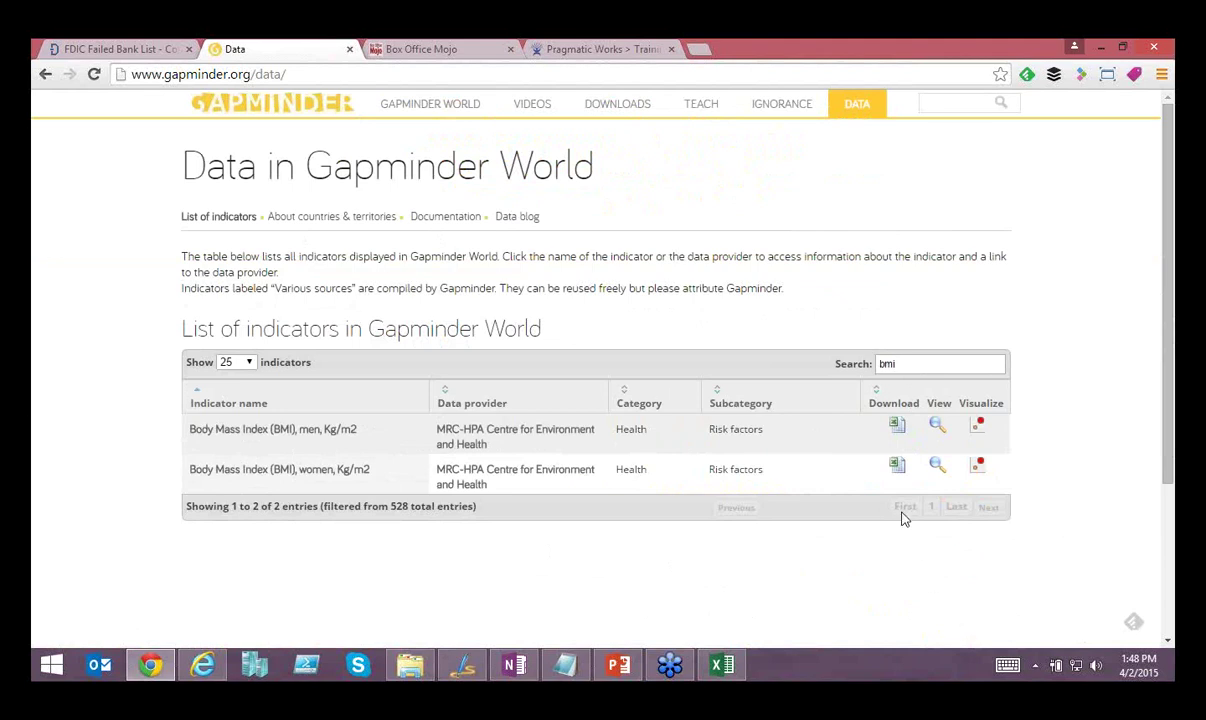
- Copy the men's BMI download link address and go back to Excel
right_click(898, 427)
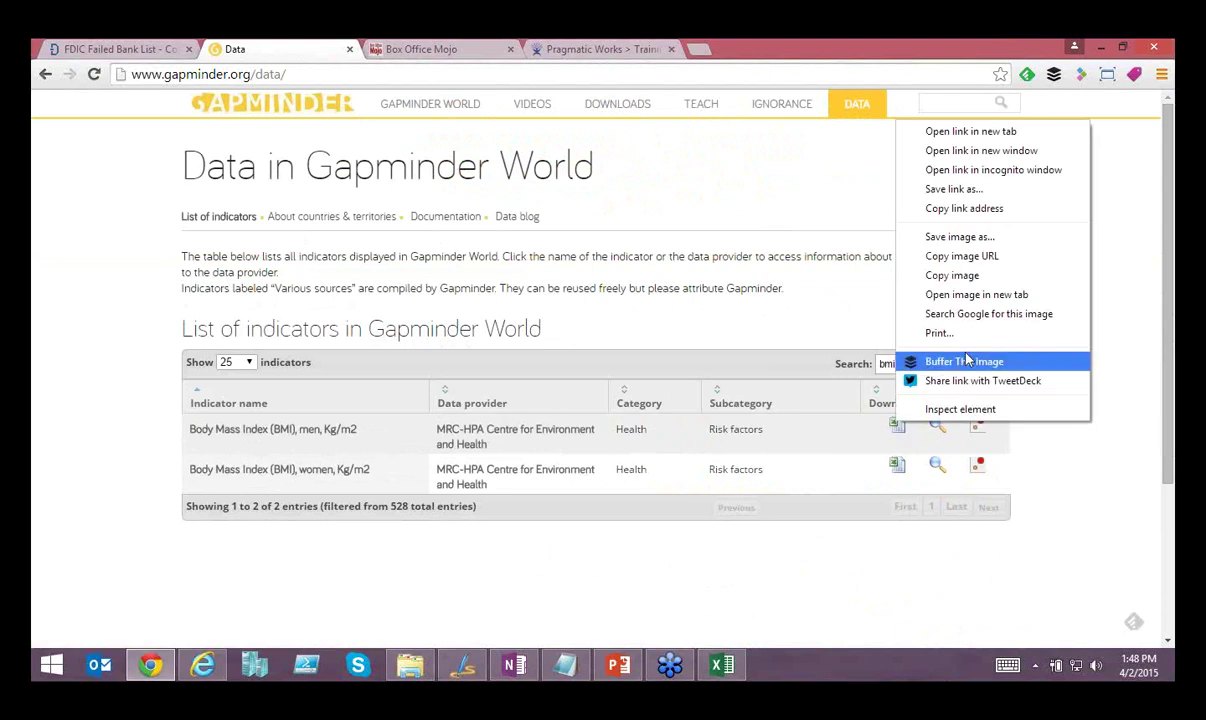
left_click(985, 213)
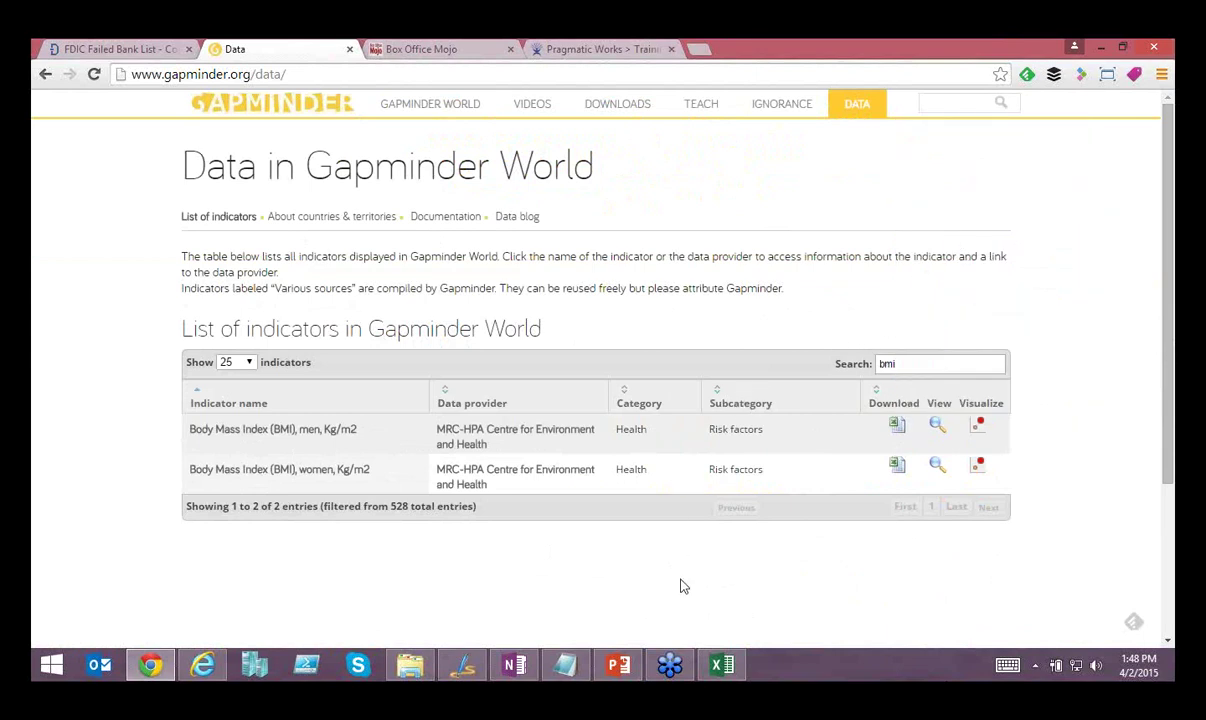
left_click(721, 665)
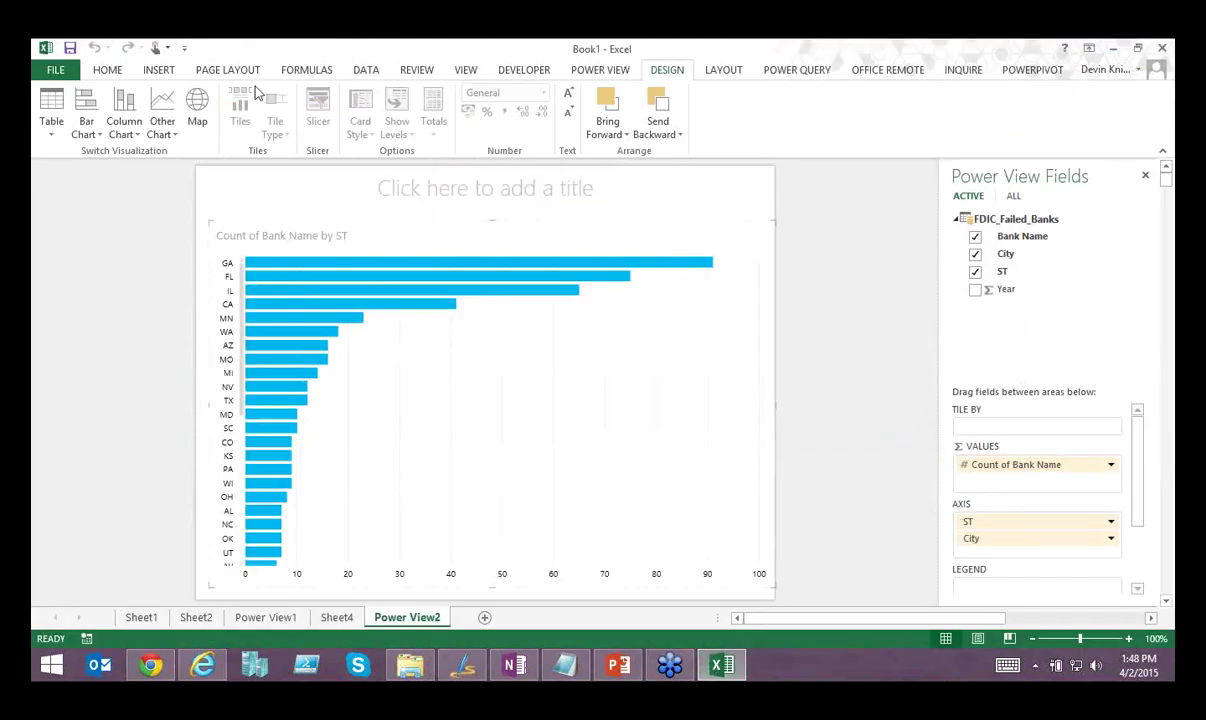
- Import the copied Gapminder BMI link via From Web and edit its Data sheet
left_click(796, 70)
left_click(94, 112)
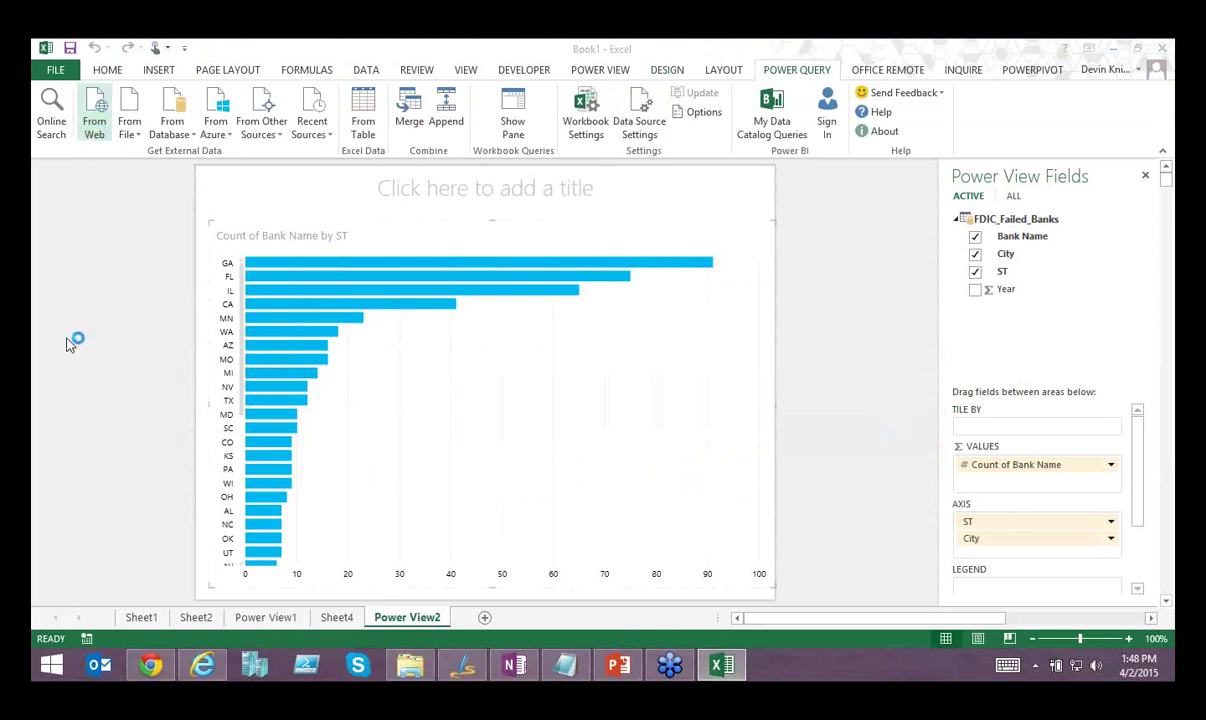
key("ctrl+v")
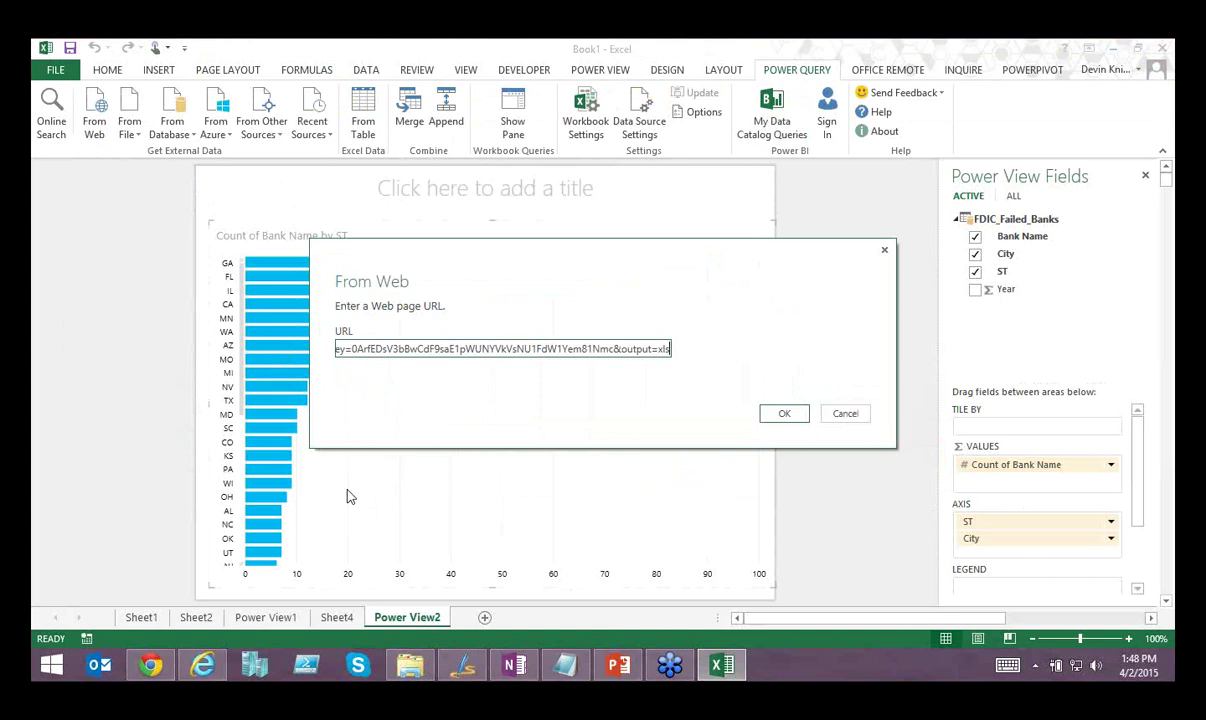
left_click(782, 413)
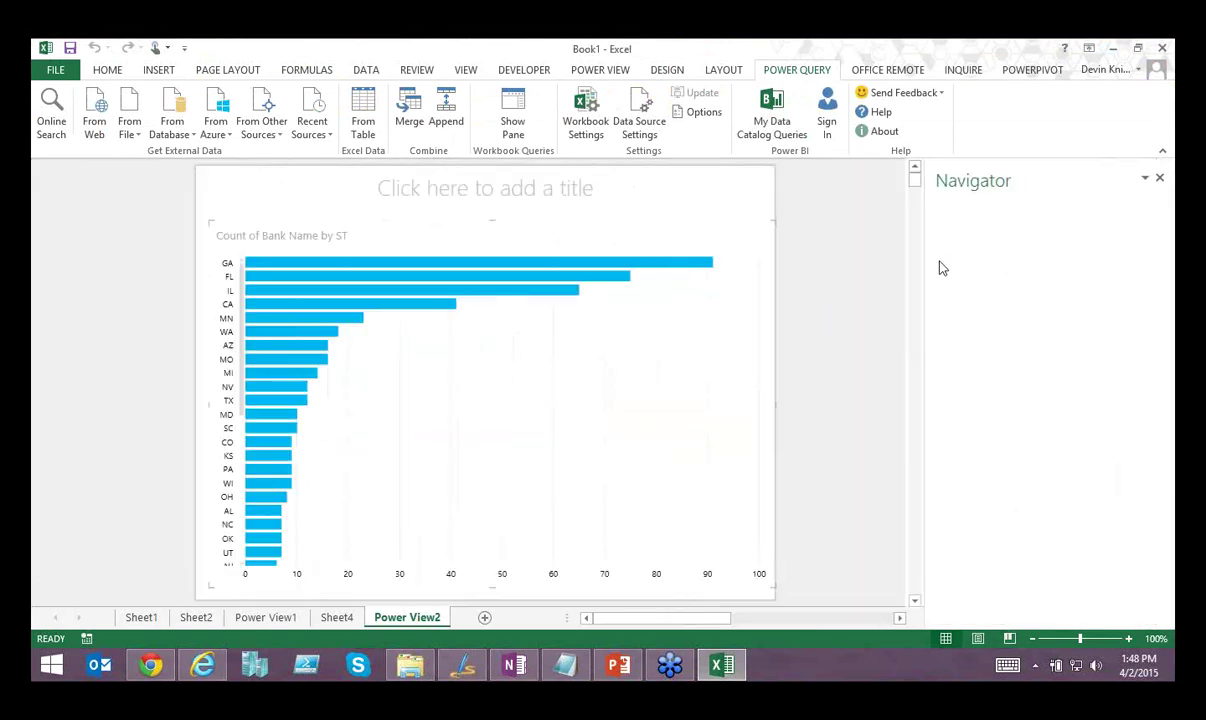
left_click(986, 230)
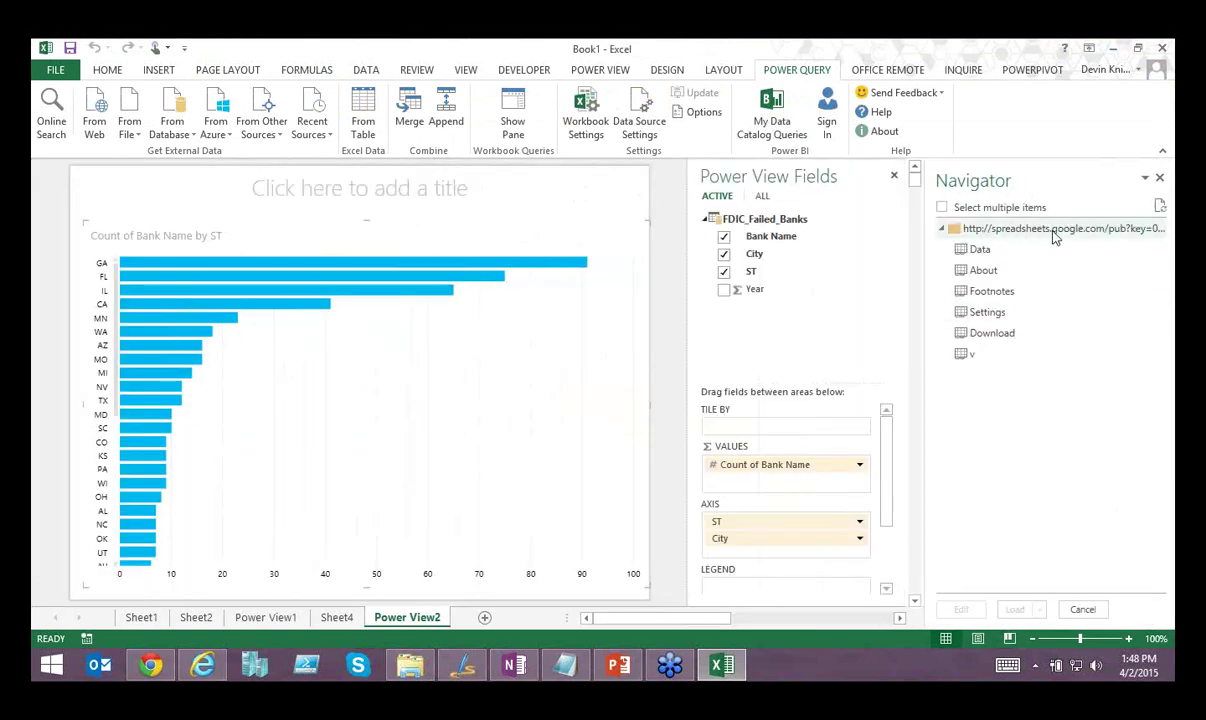
left_click(985, 250)
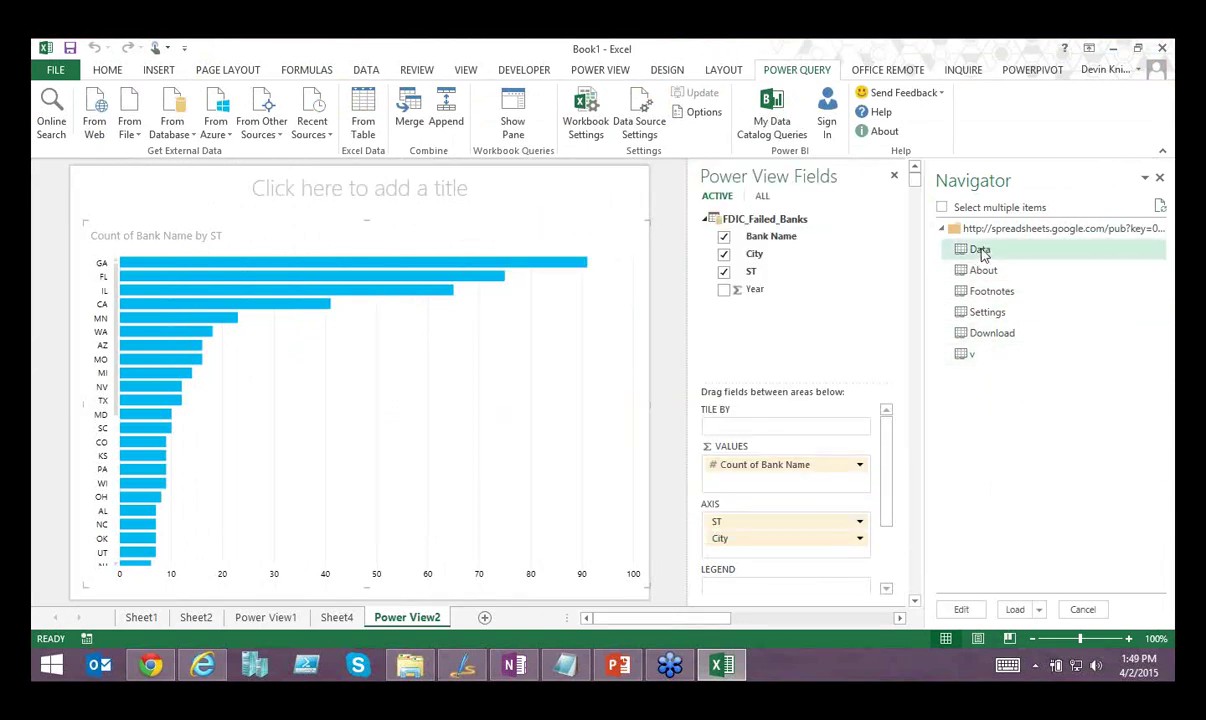
left_click(965, 612)
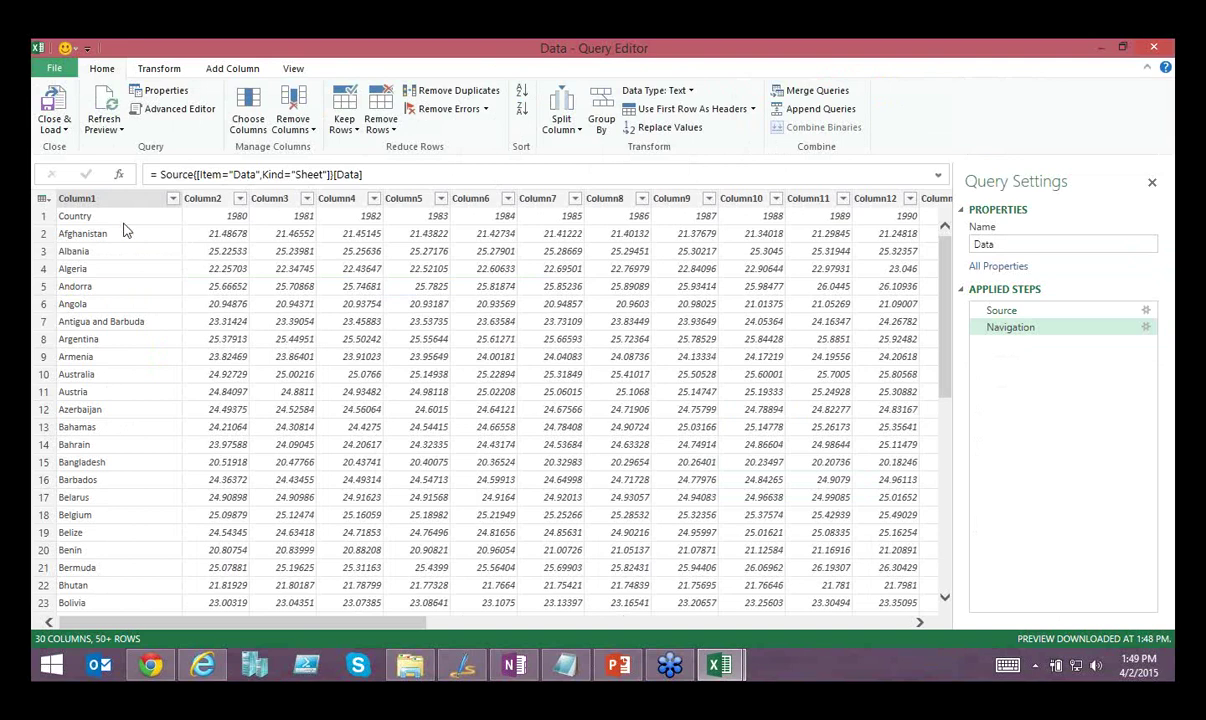
- Apply Use First Row As Headers so Country, 1980, 1981… become the column names
left_click(48, 214)
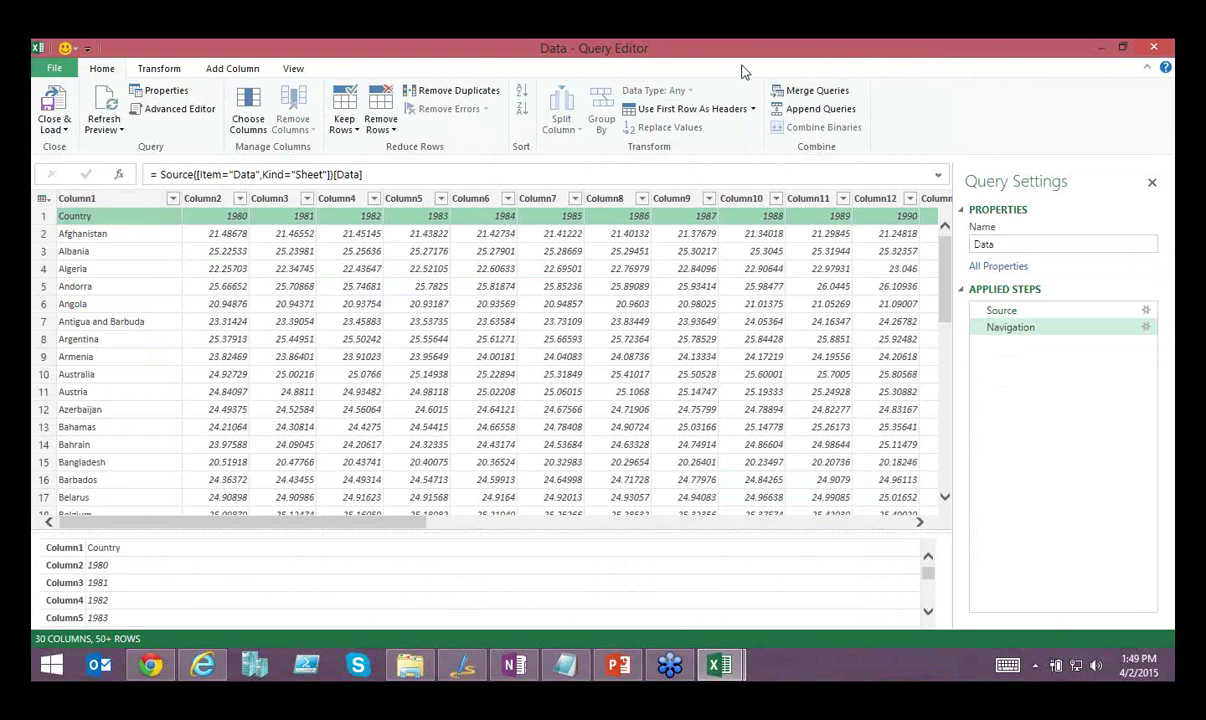
left_click(648, 118)
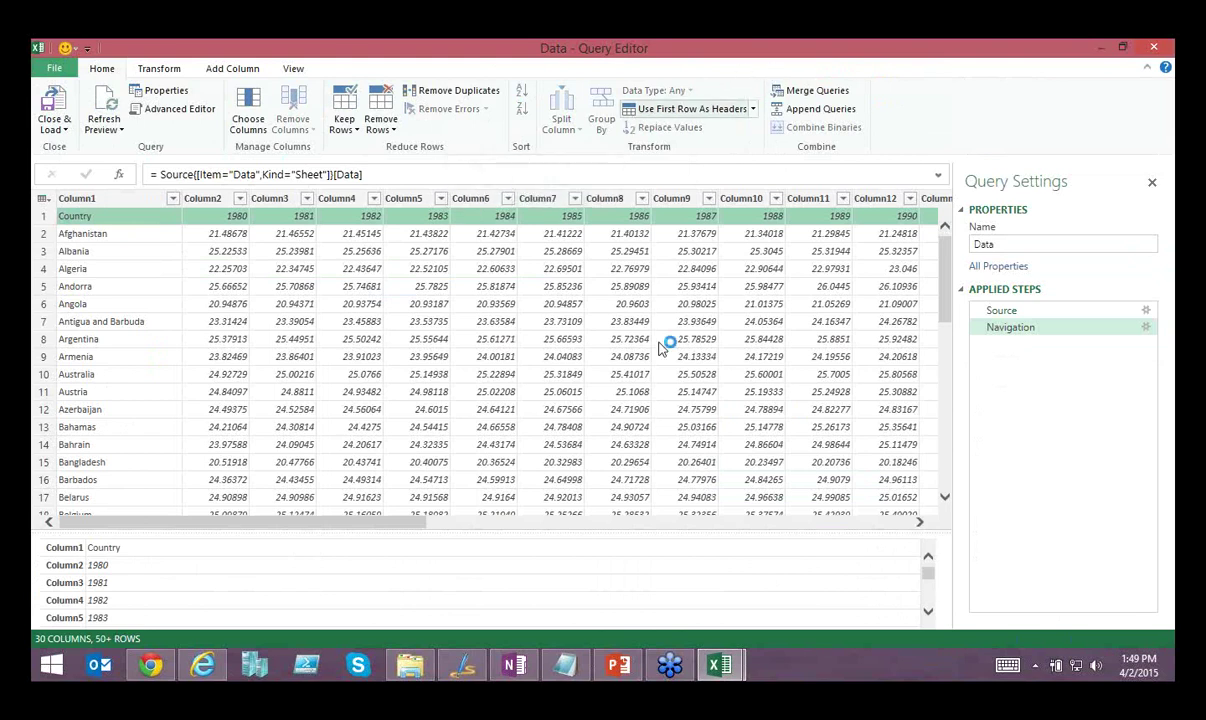
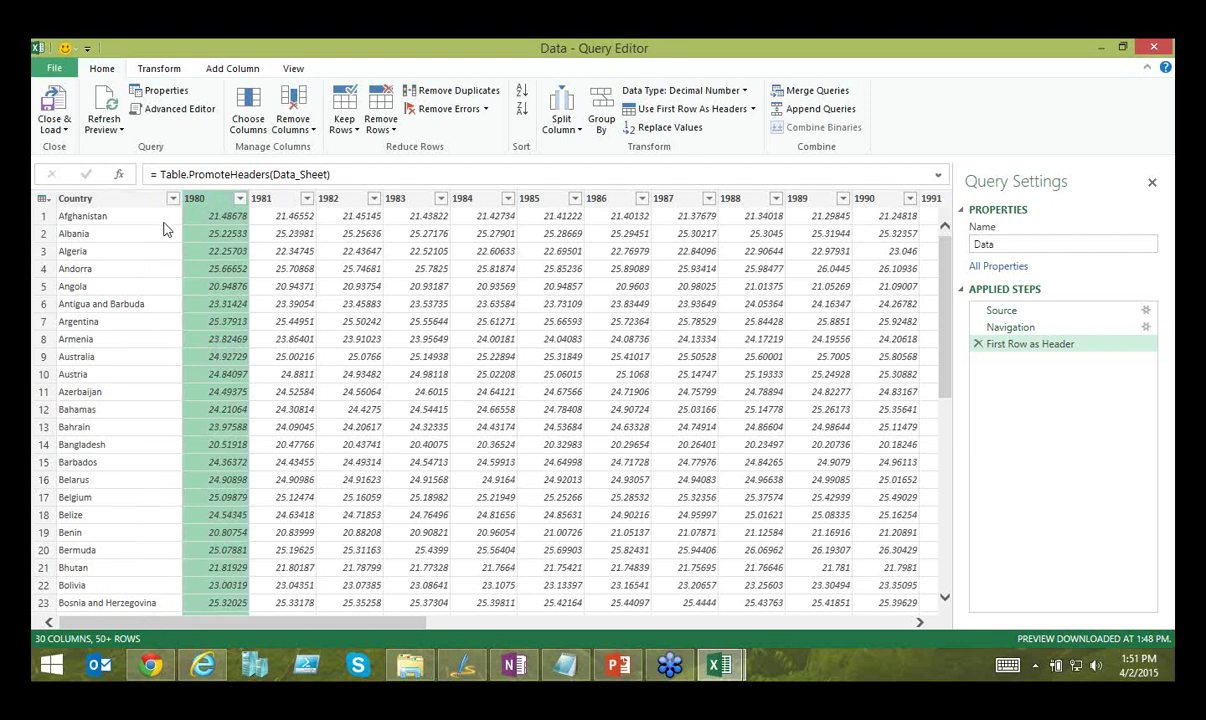
- Check a couple of country values, then select the 1980 through 2008 year columns
left_click(111, 303)
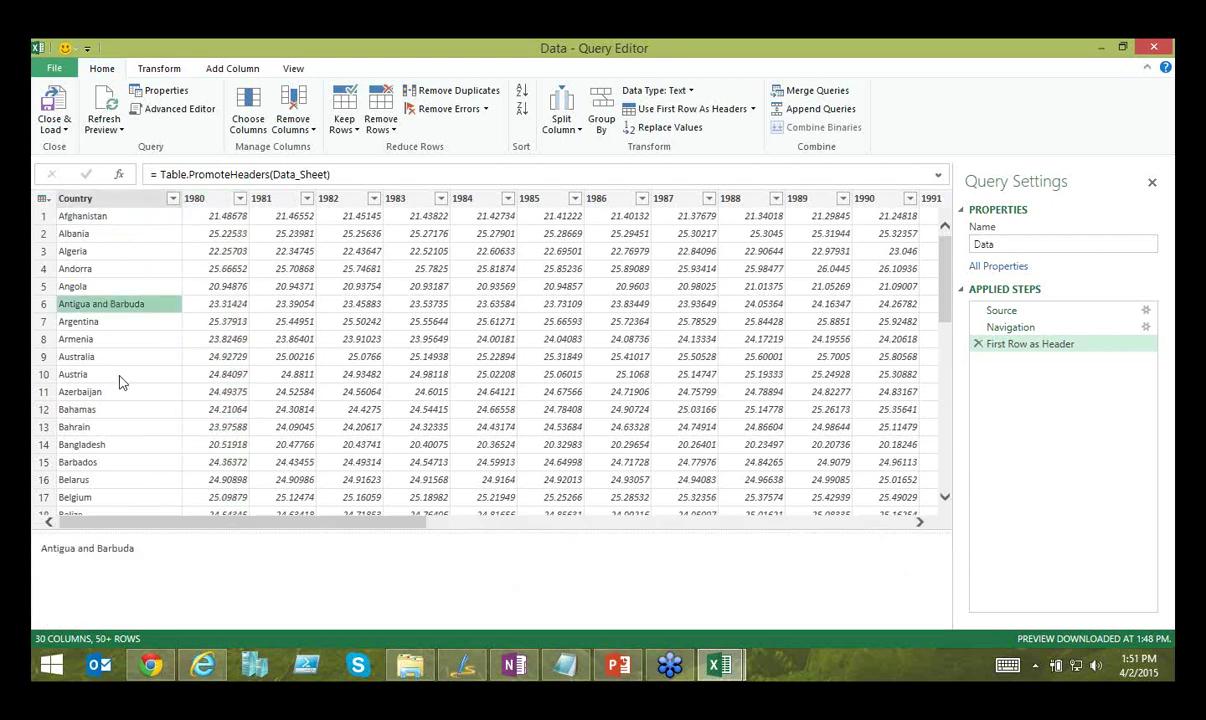
left_click(119, 376)
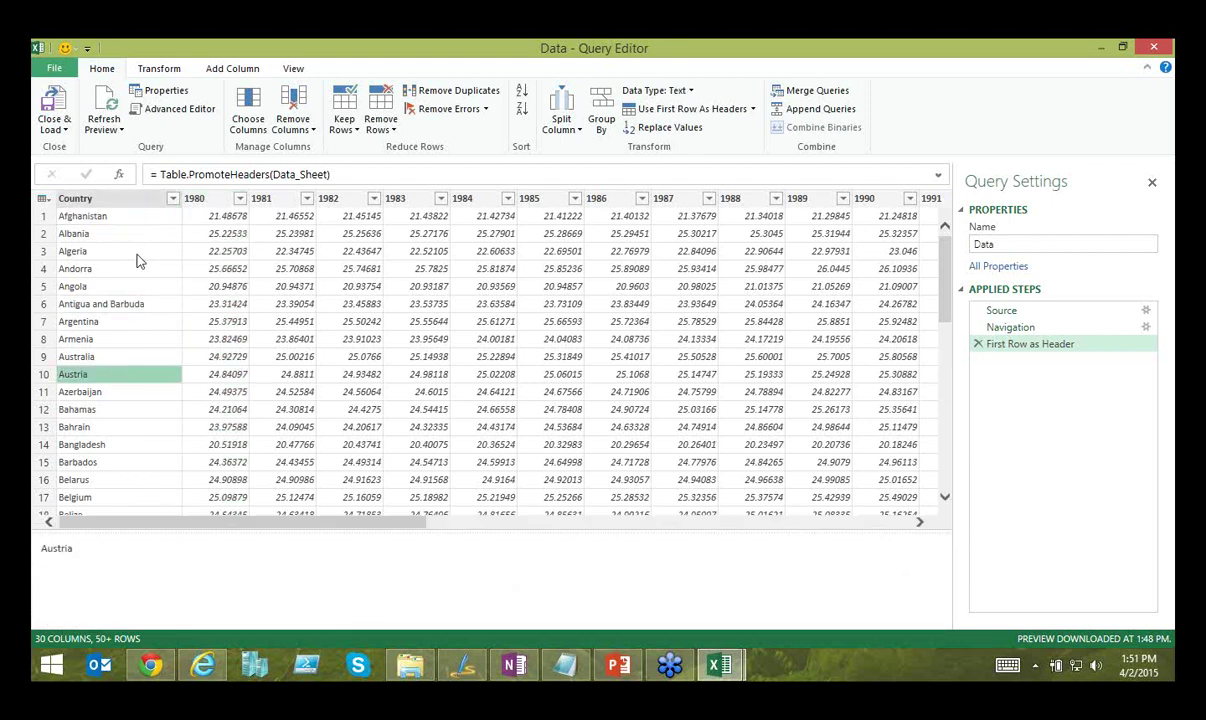
left_click(202, 199)
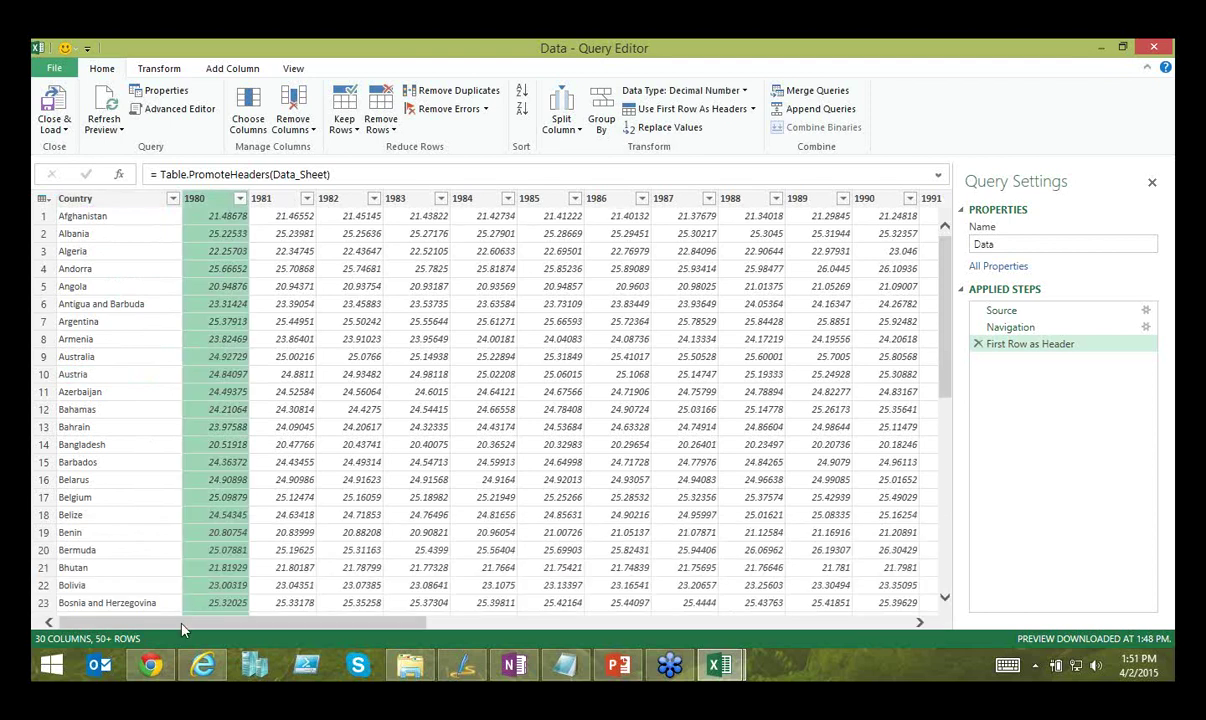
left_click_drag(182, 628, 598, 585)
key("ctrl+shift+End")
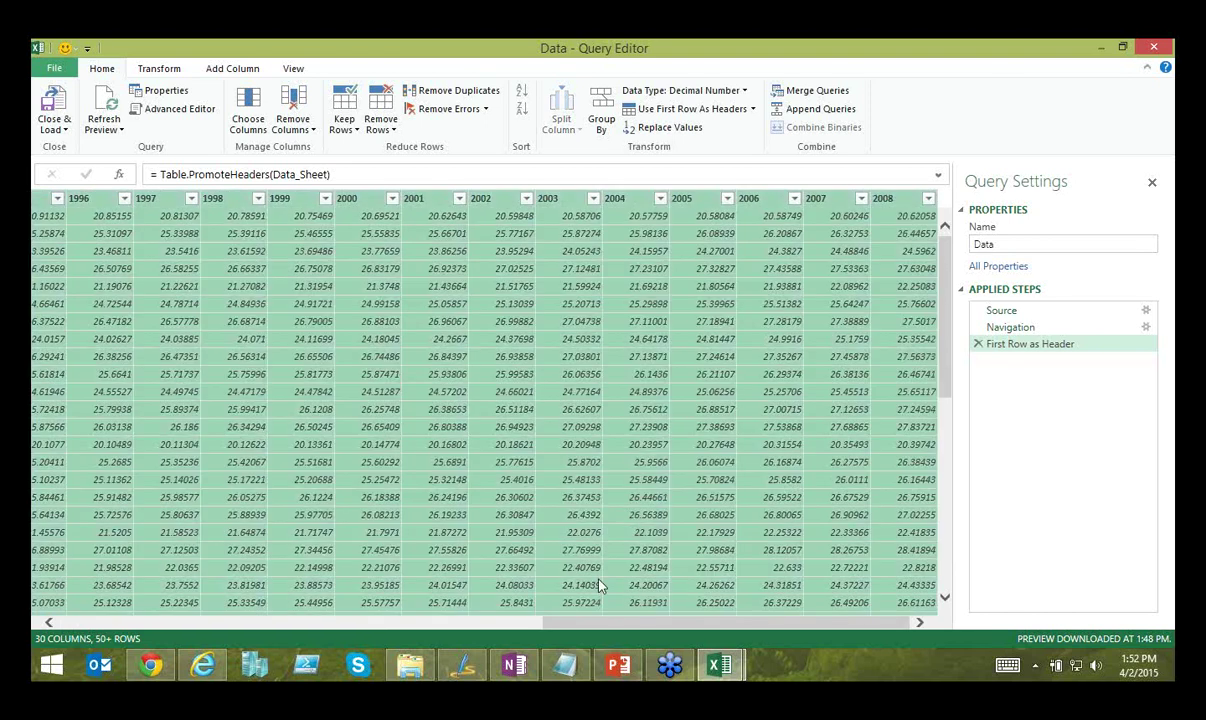
left_click_drag(558, 630, 30, 628)
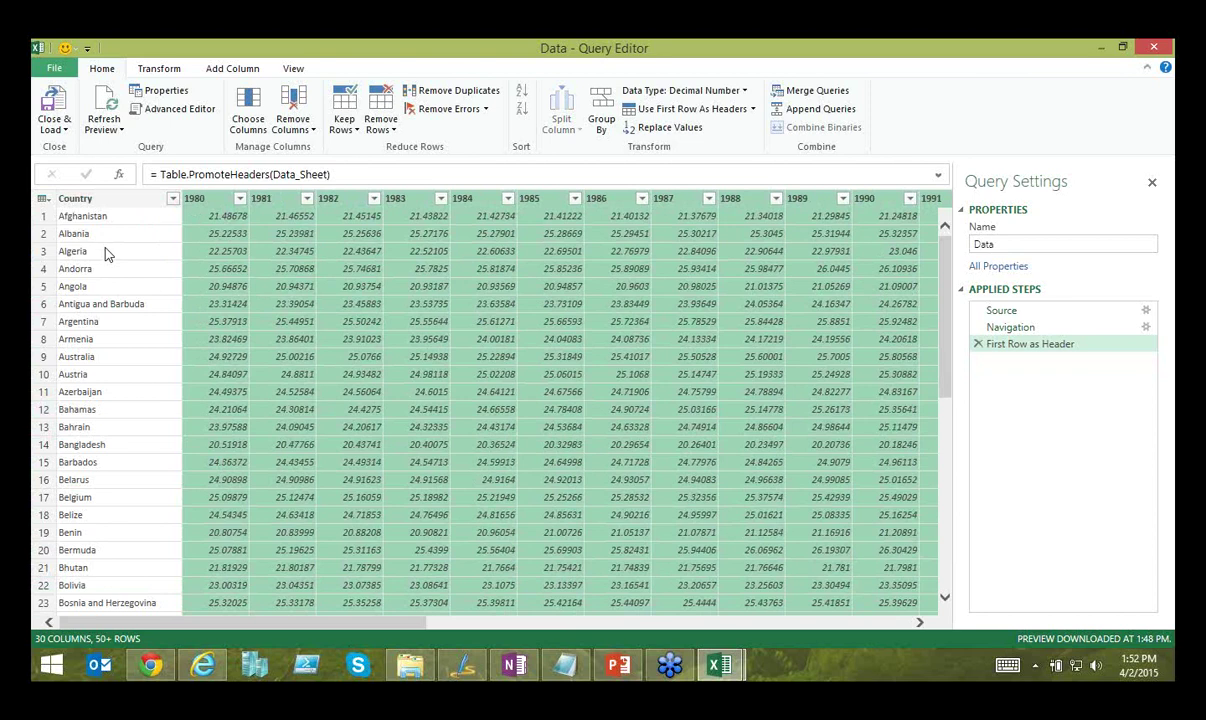
- Unpivot the selected 1980–2008 columns into Attribute and Value rows beside Country
right_click(212, 205)
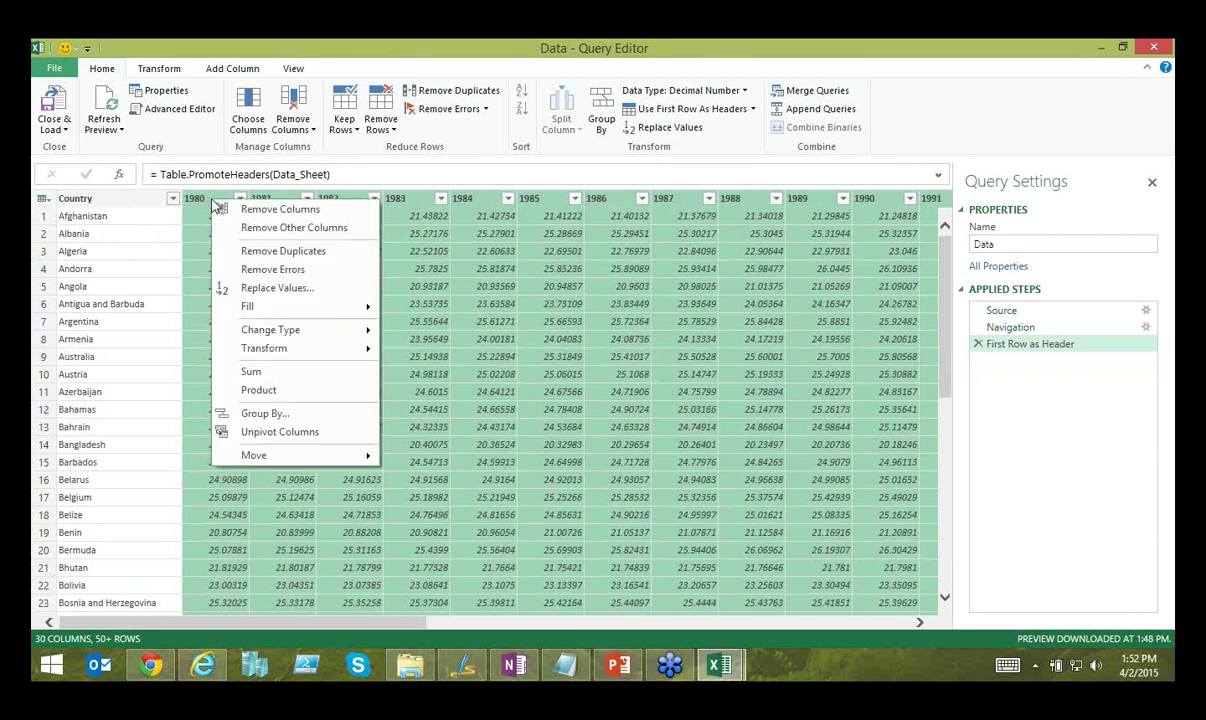
left_click(280, 432)
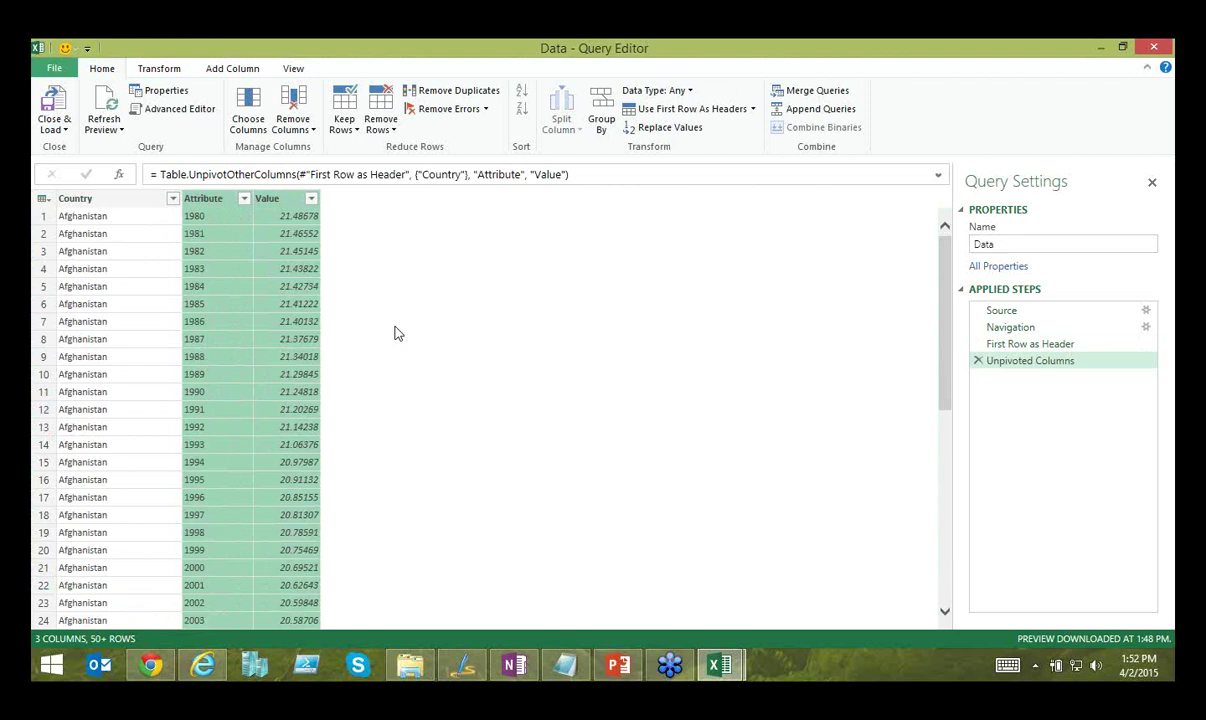
left_click(310, 339)
left_click(160, 286)
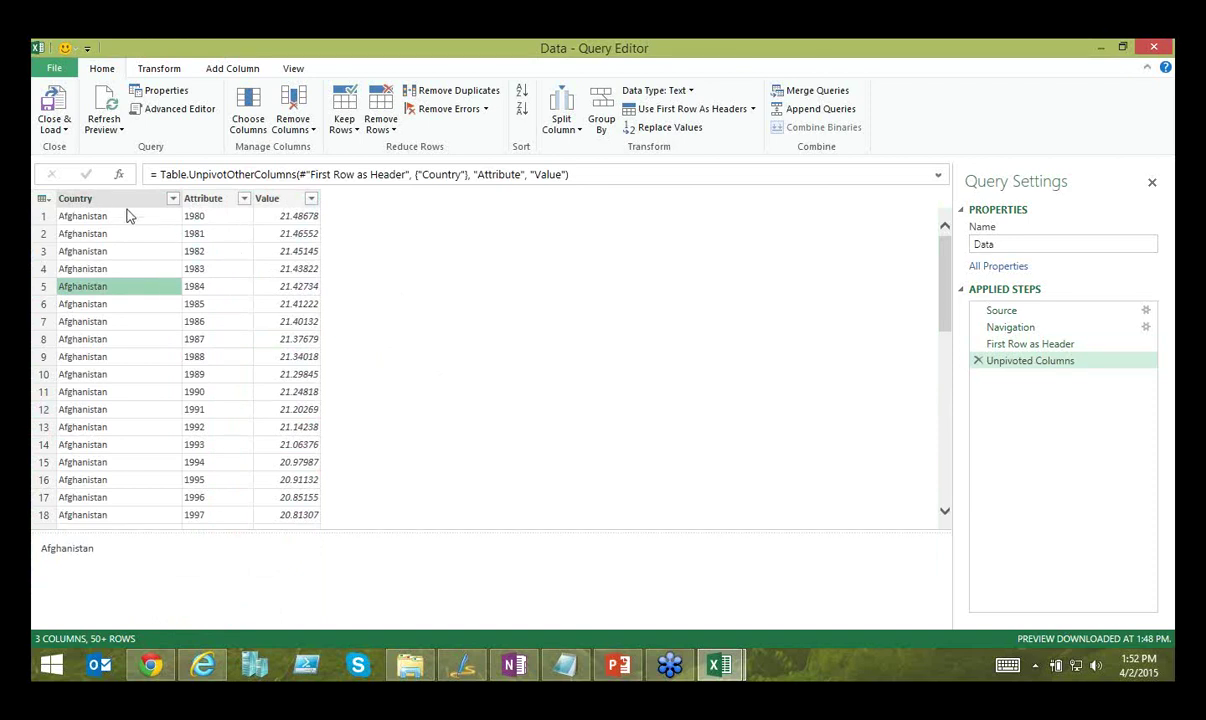
- Rename the Attribute column to Year and the Value column to BMI
left_click(206, 200)
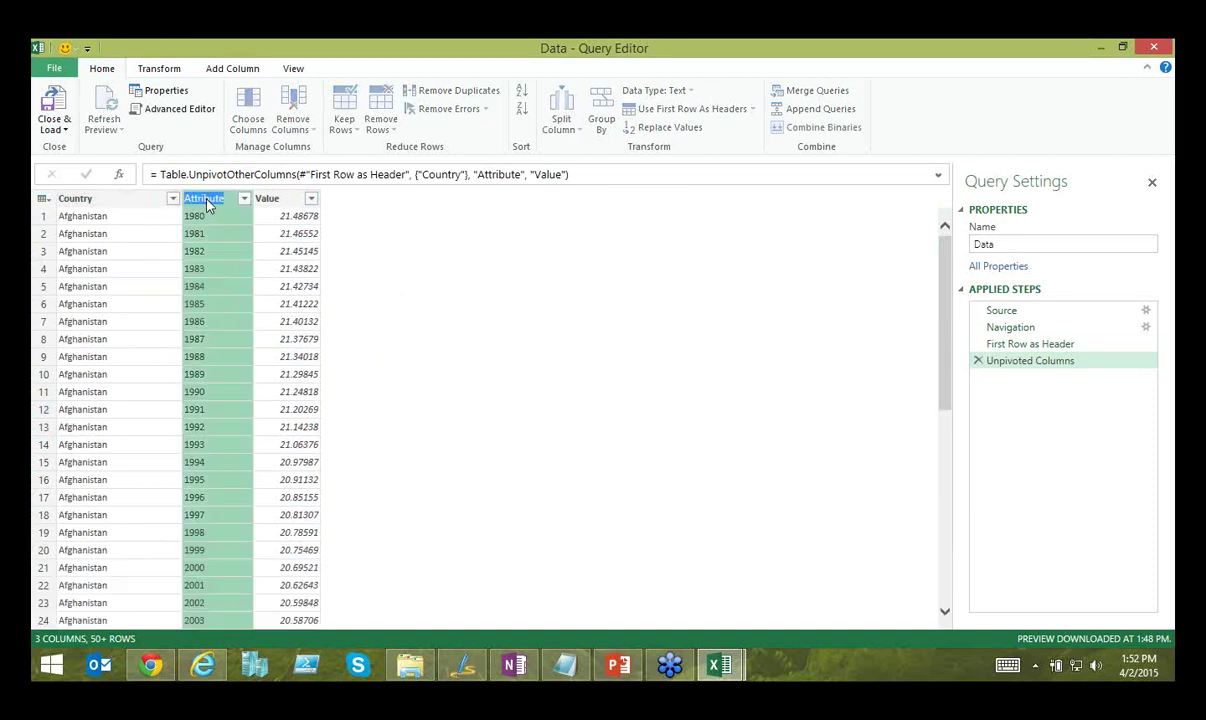
type("Year")
key("Return")
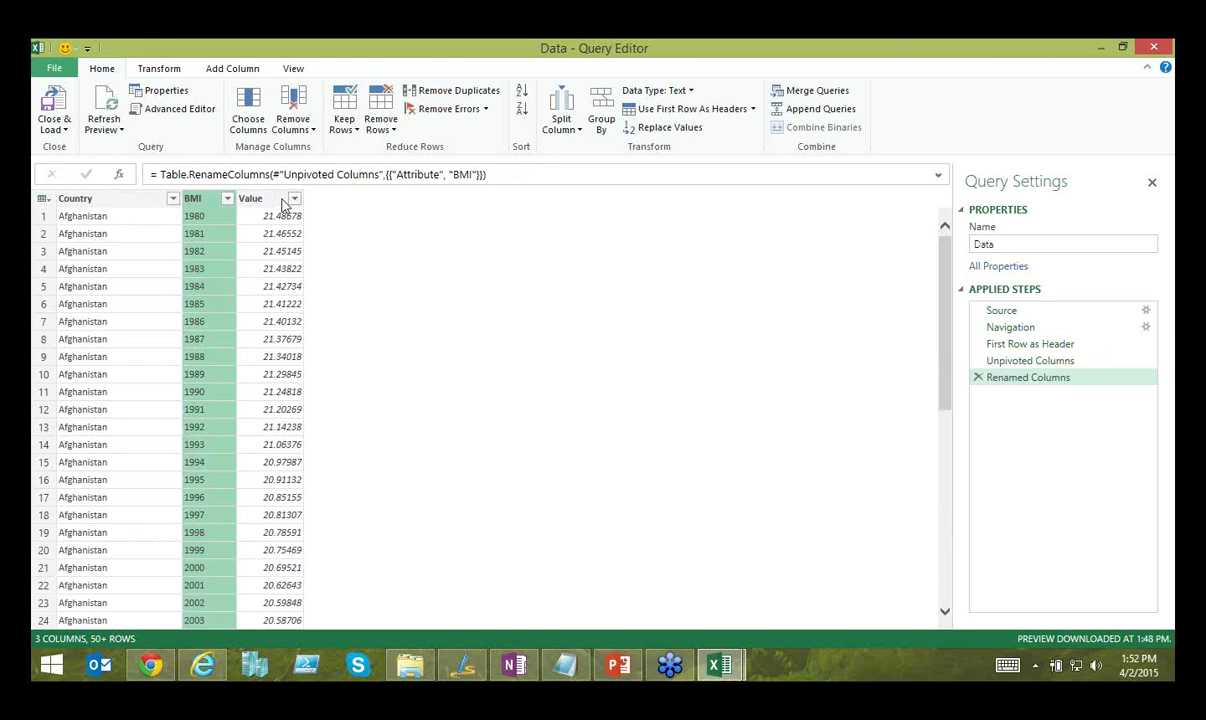
double_click(262, 198)
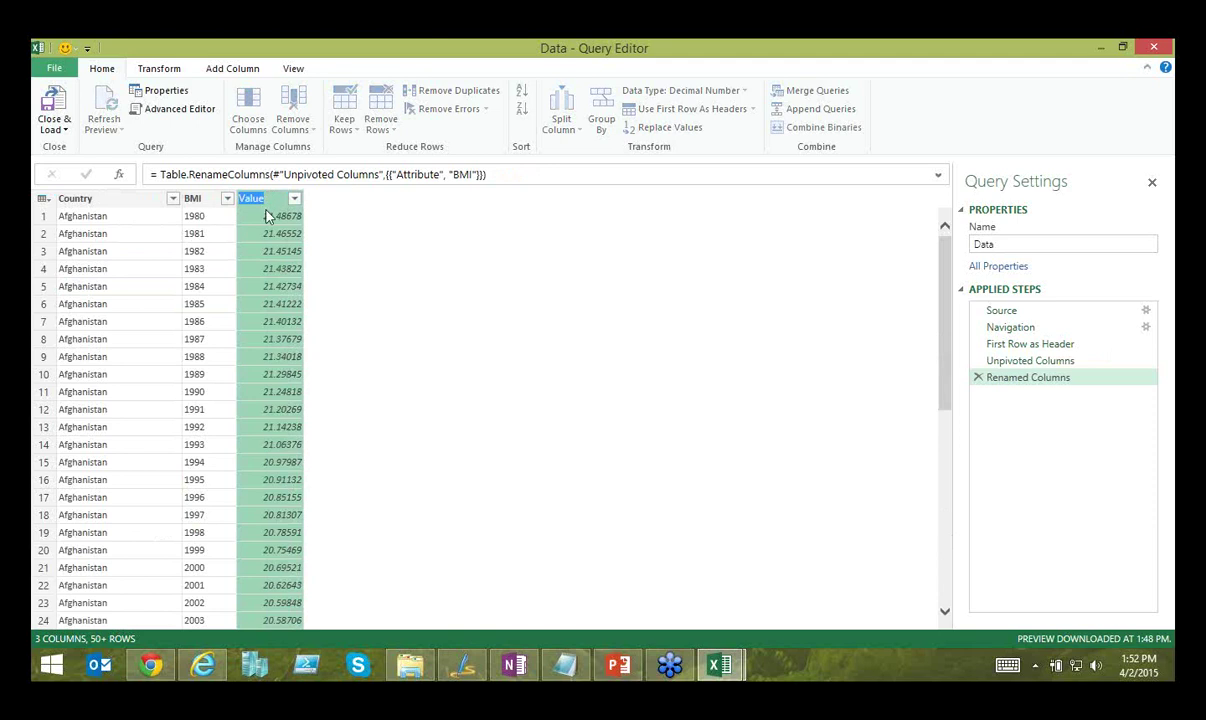
left_click(197, 199)
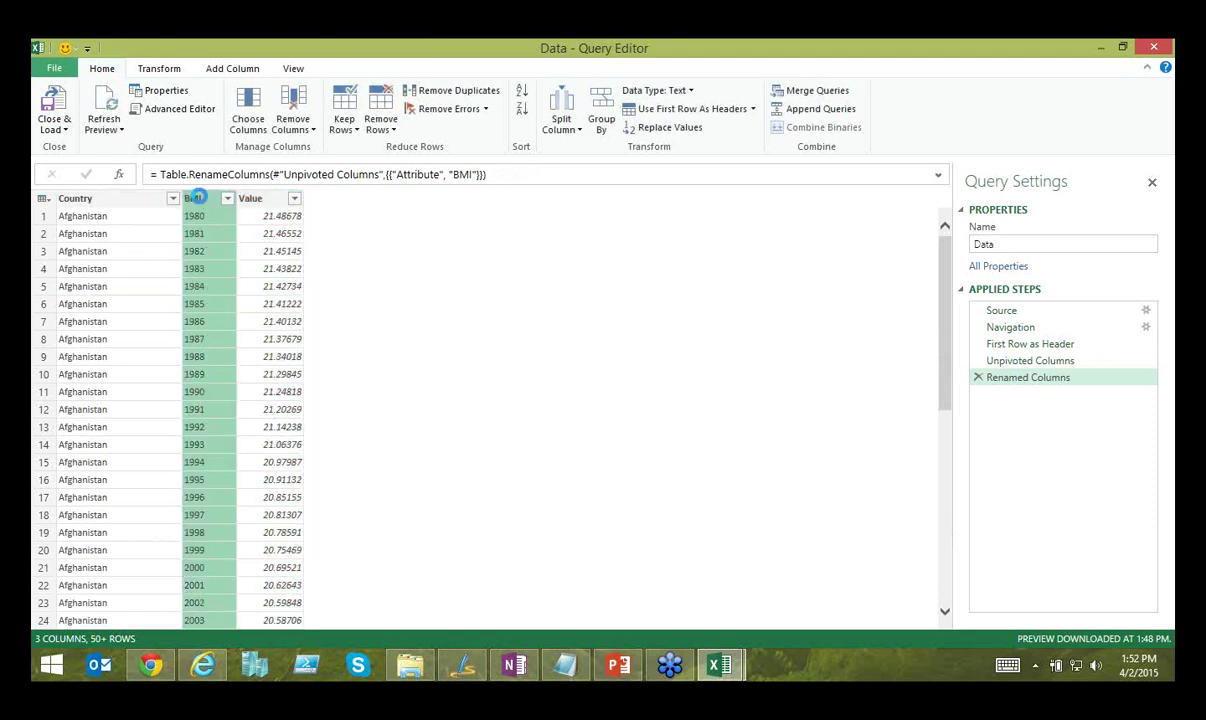
double_click(268, 199)
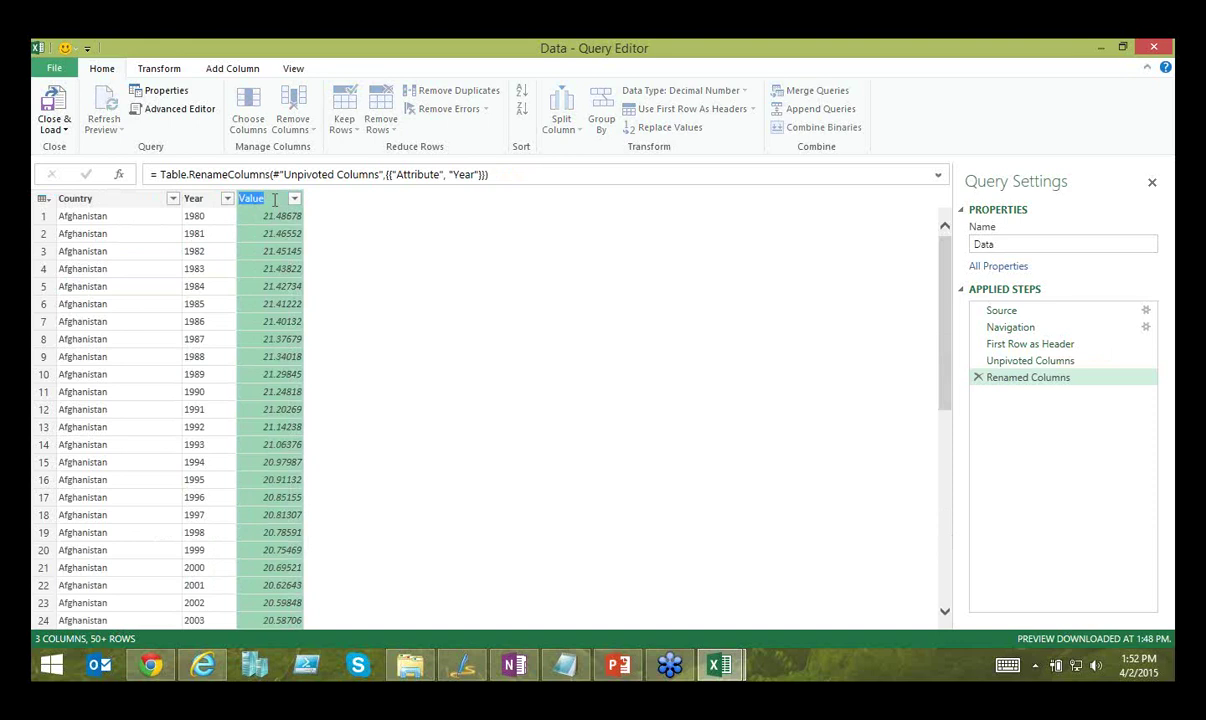
type("BMI")
key("Return")
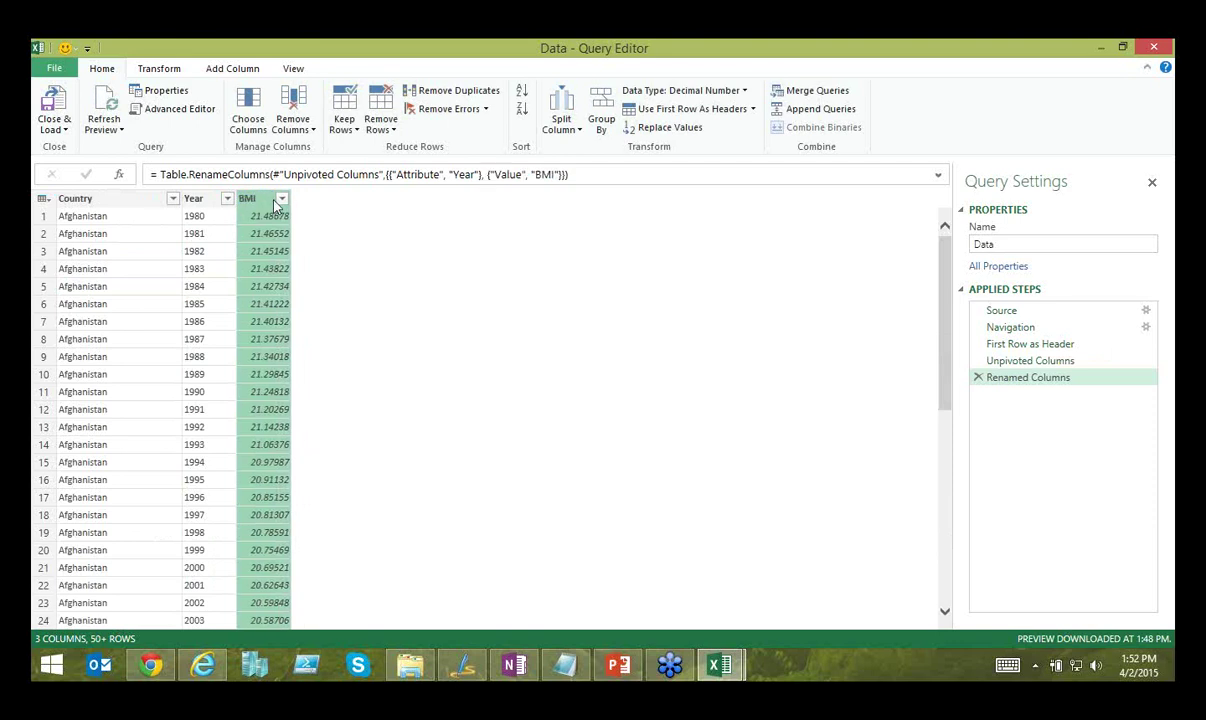
left_click(186, 201)
- Change the Year column's type to Whole Number
right_click(211, 204)
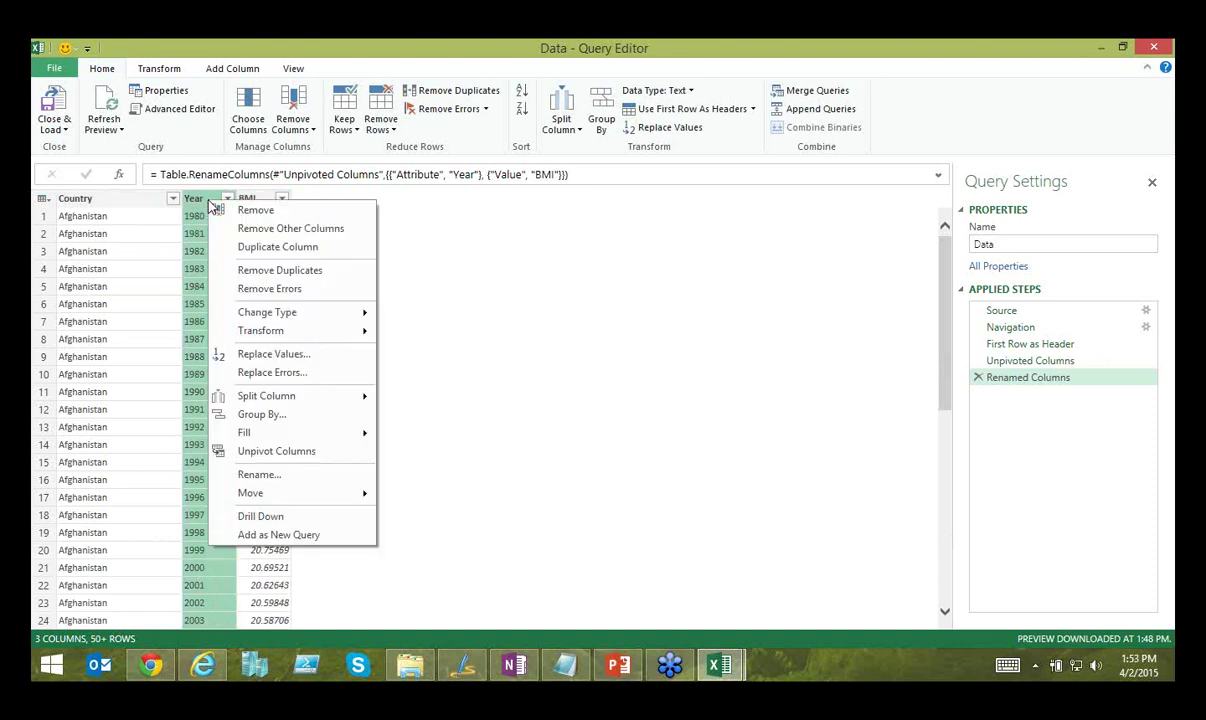
mouse_move(262, 312)
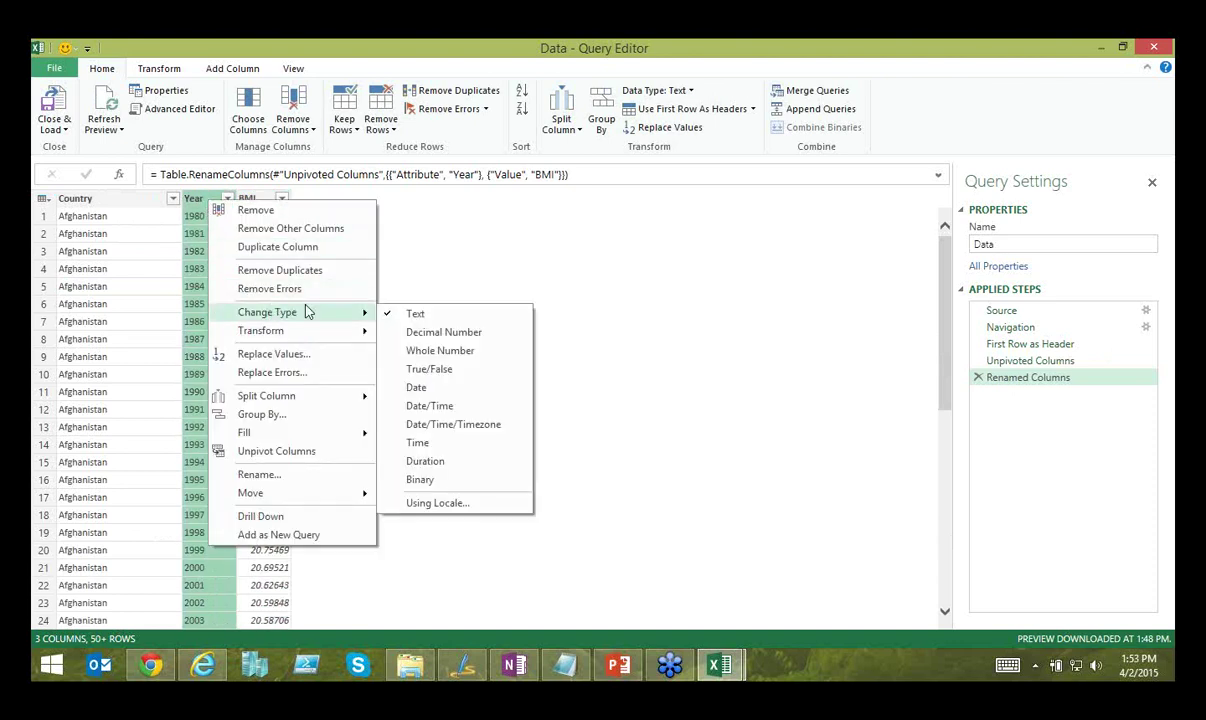
left_click(478, 351)
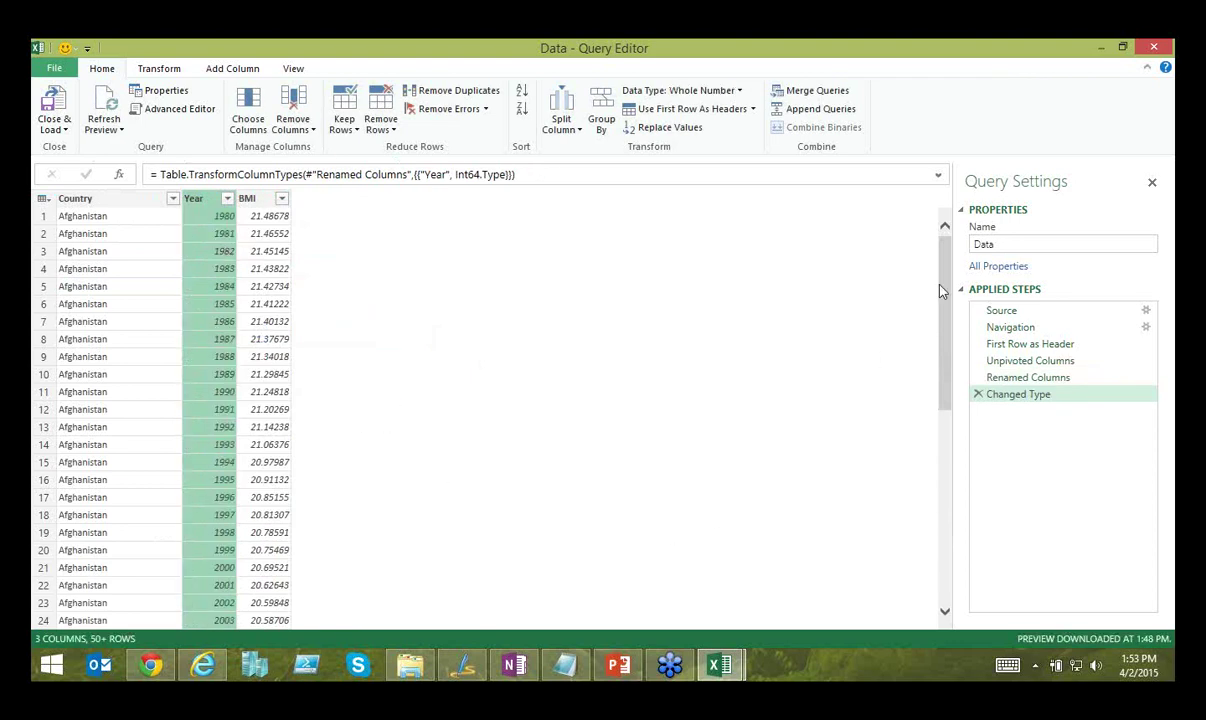
- Rename the query BMI and close and load it to a worksheet
double_click(984, 244)
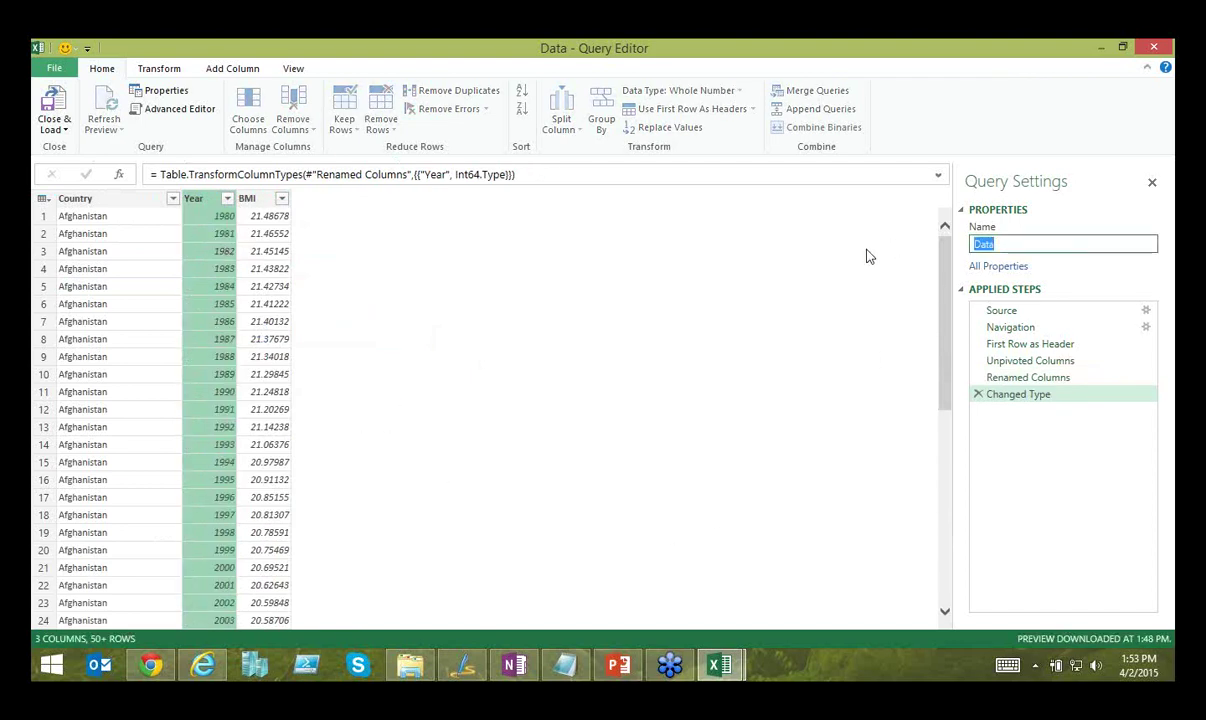
type("BMI")
key("Return")
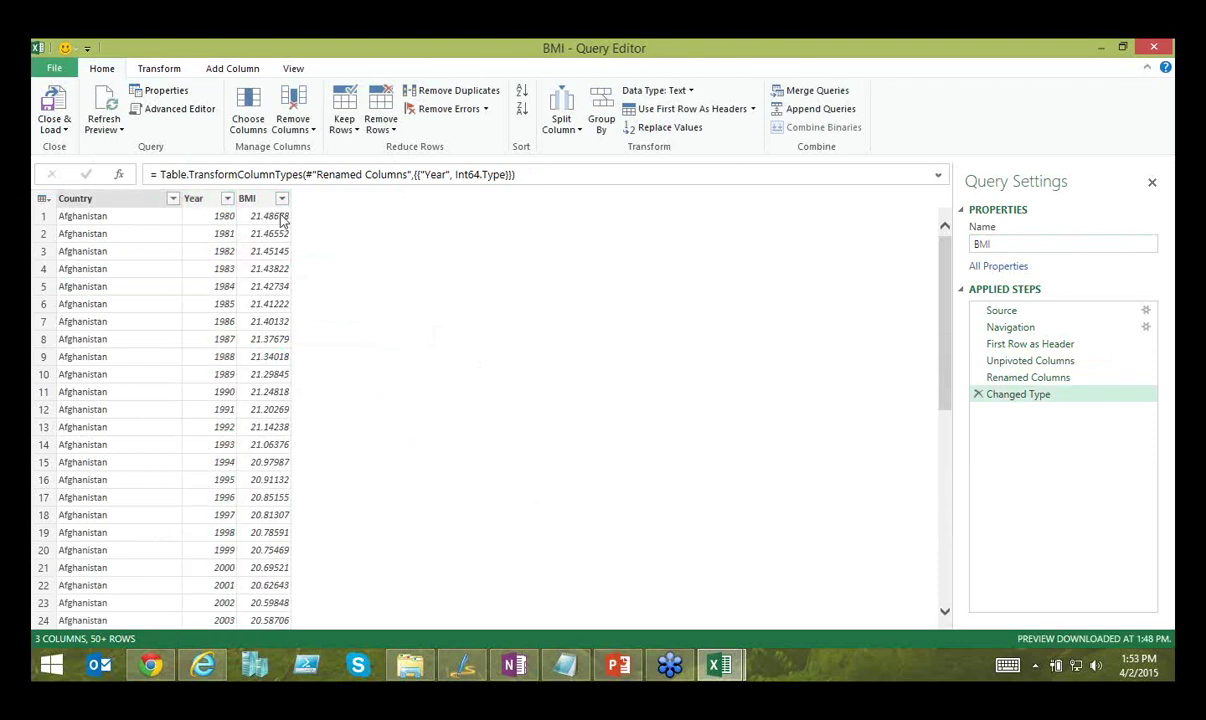
left_click(54, 108)
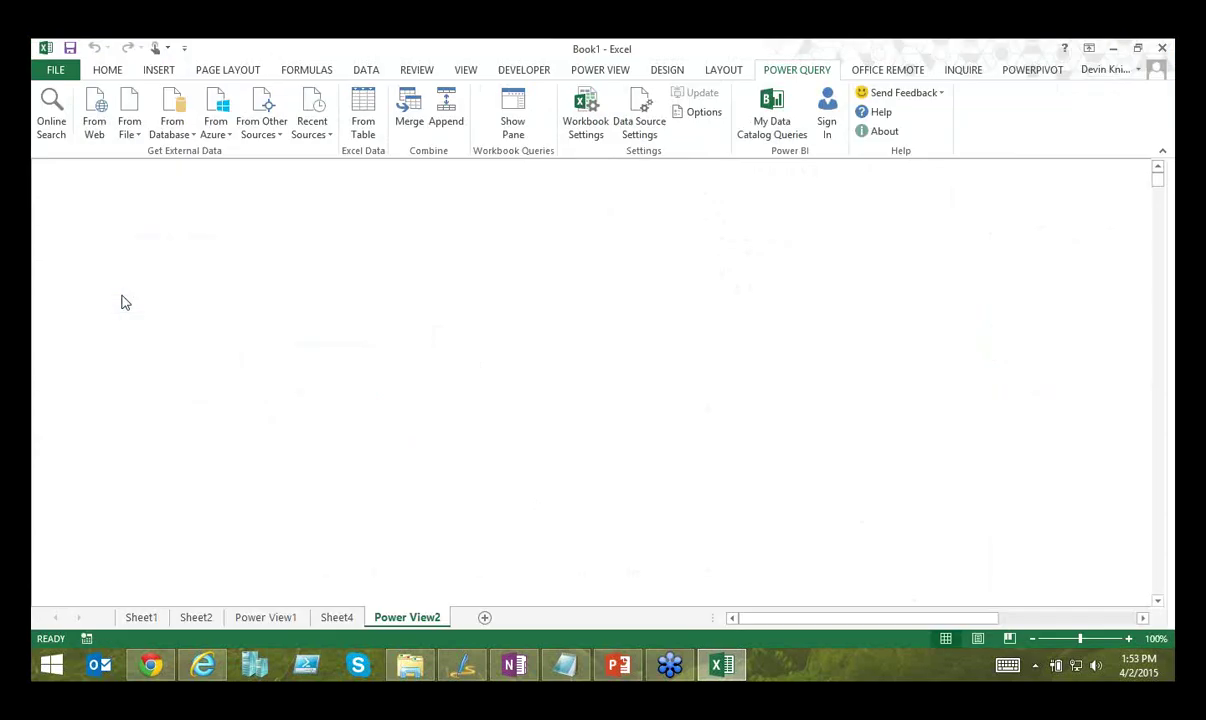
- In Chrome, search the Gapminder indicator list for 'income per person'
left_click(152, 667)
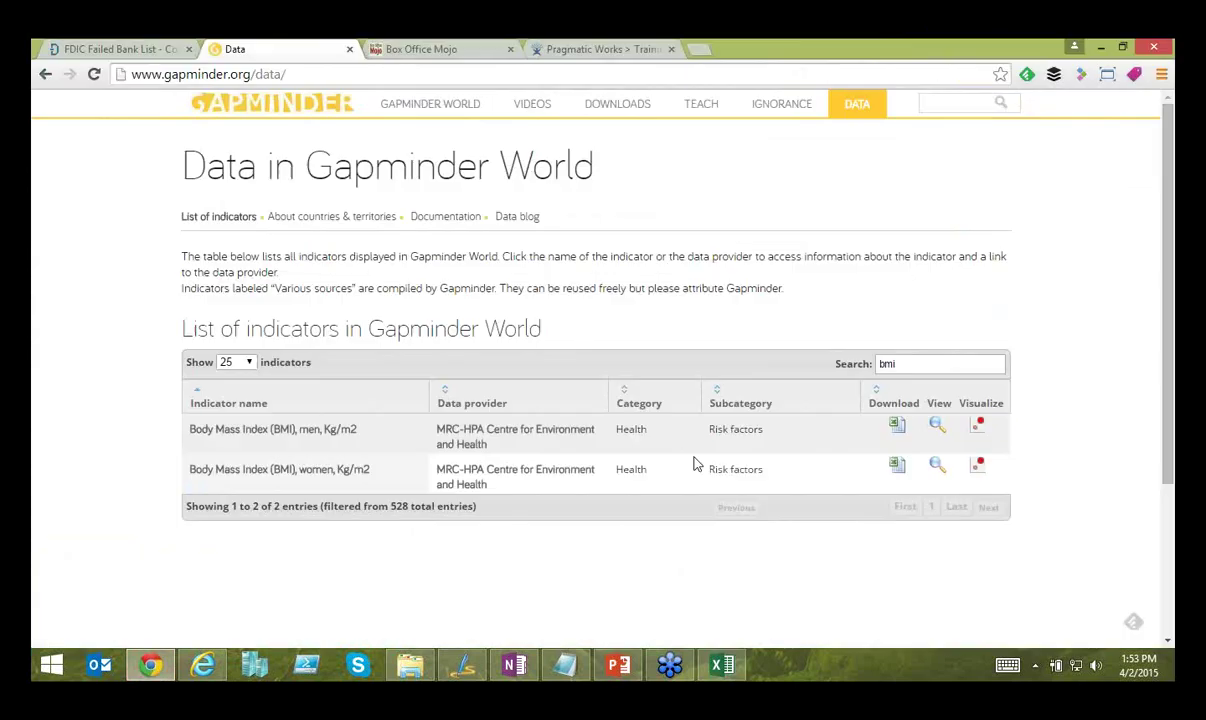
double_click(947, 363)
type("in")
key("BackSpace")
key("BackSpace")
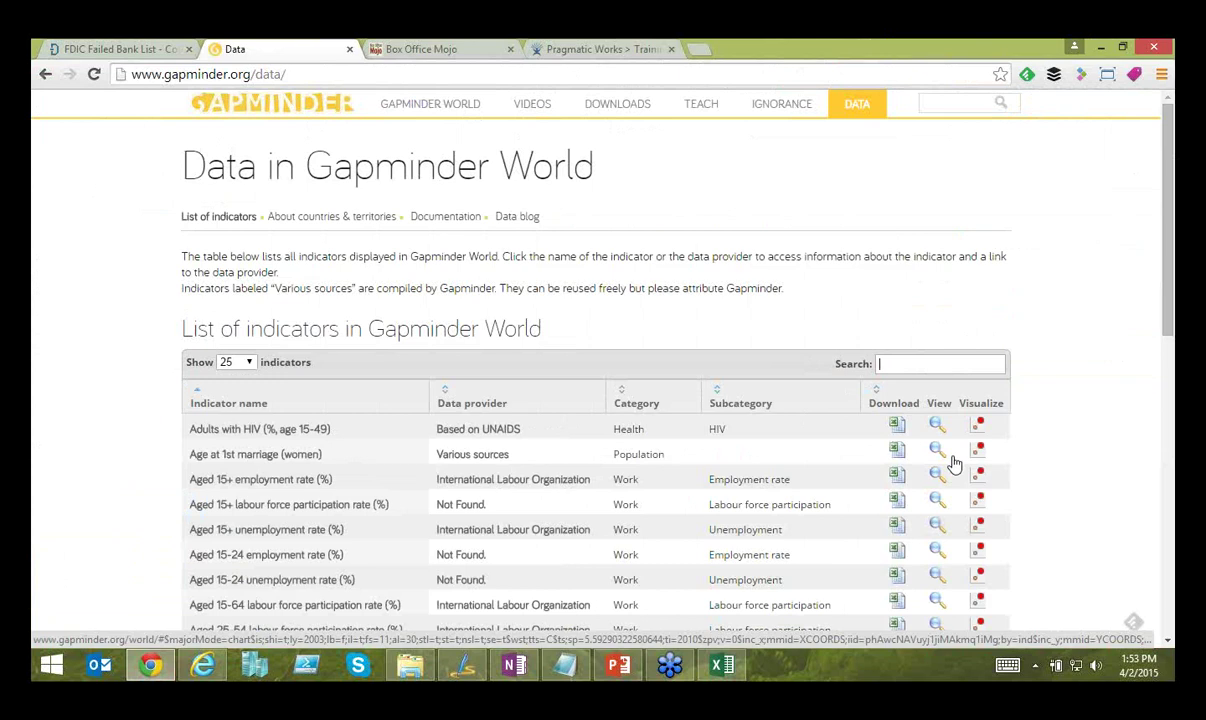
type("income per person")
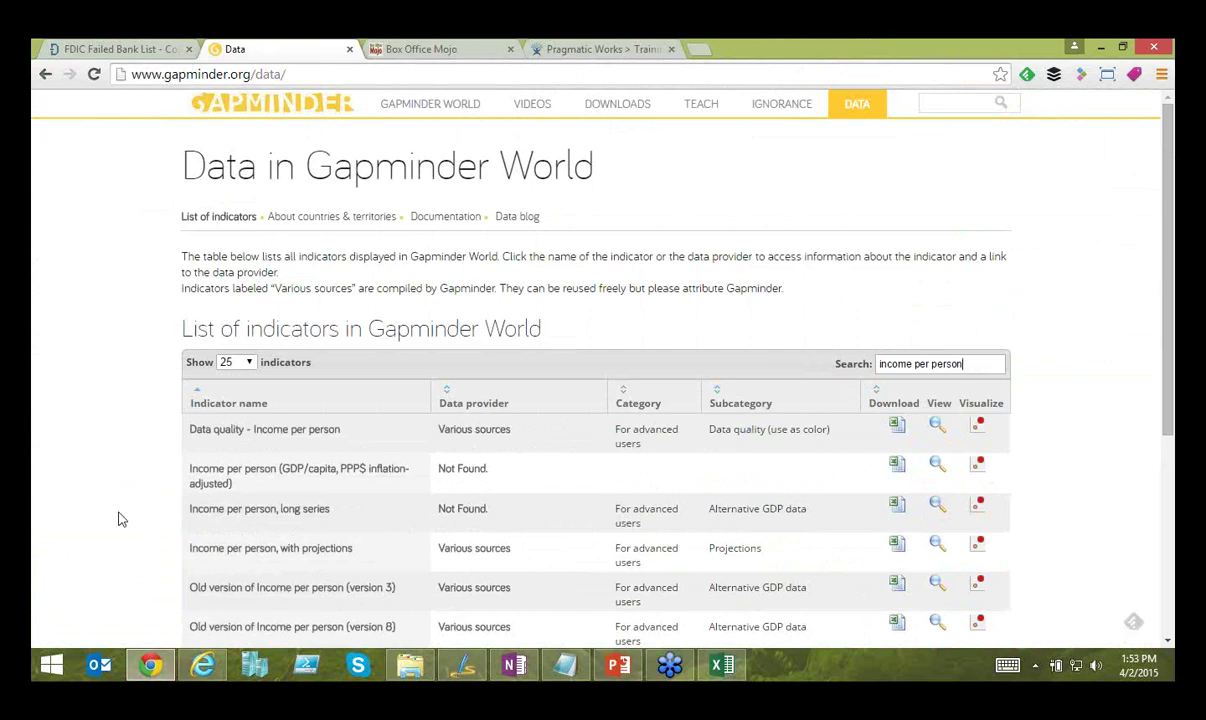
scroll(118, 519, "down", 2)
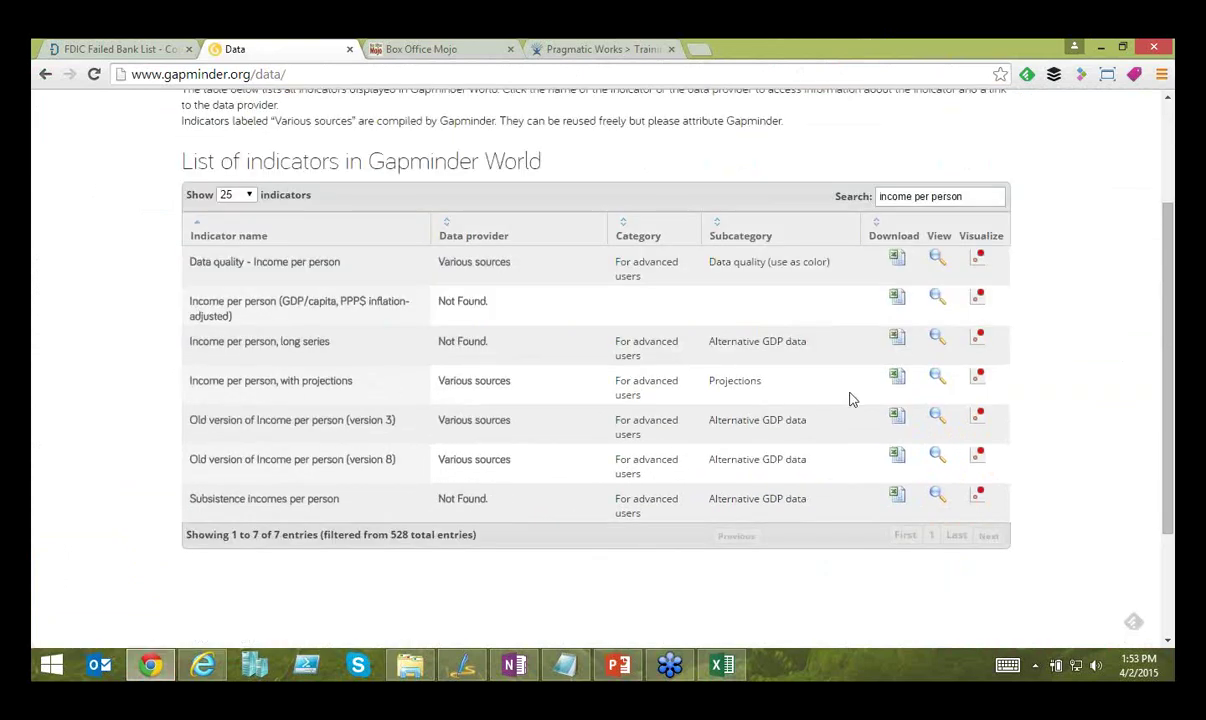
- Copy the income per person download link and minimize Chrome
right_click(897, 383)
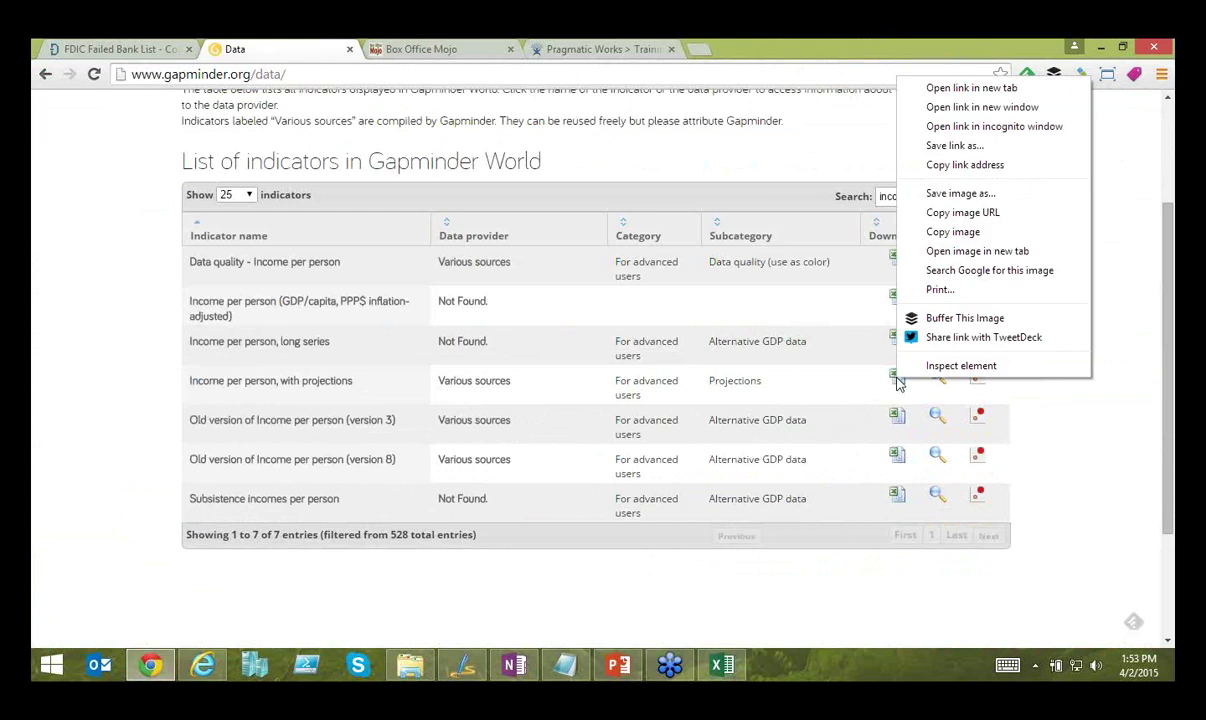
left_click(946, 168)
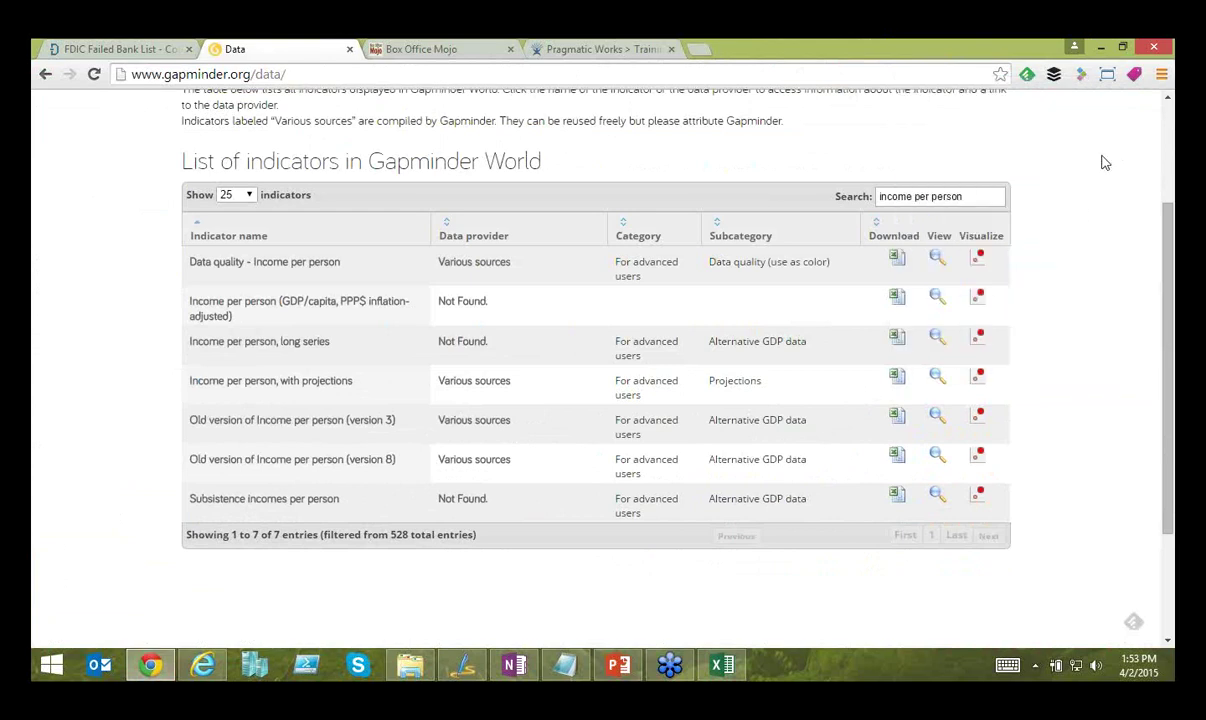
left_click(1102, 50)
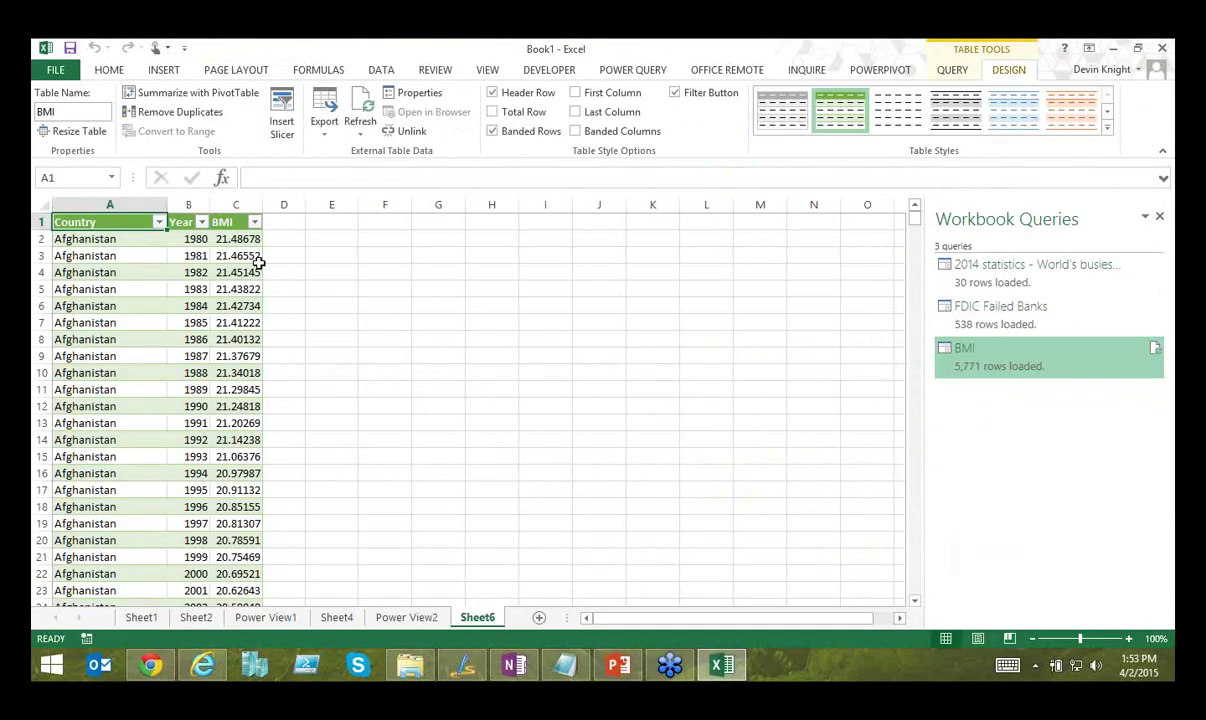
- Create a From Web query from the pasted Google Sheets URL and edit its Data sheet
left_click(612, 72)
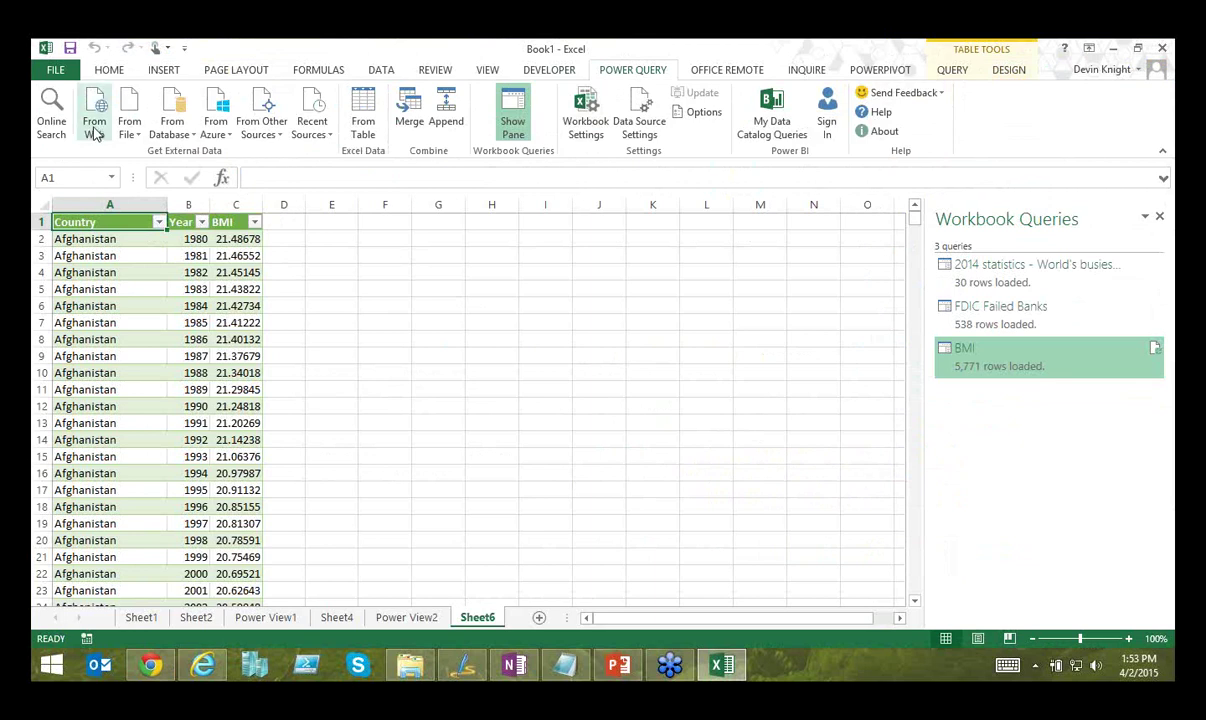
key("ctrl+v")
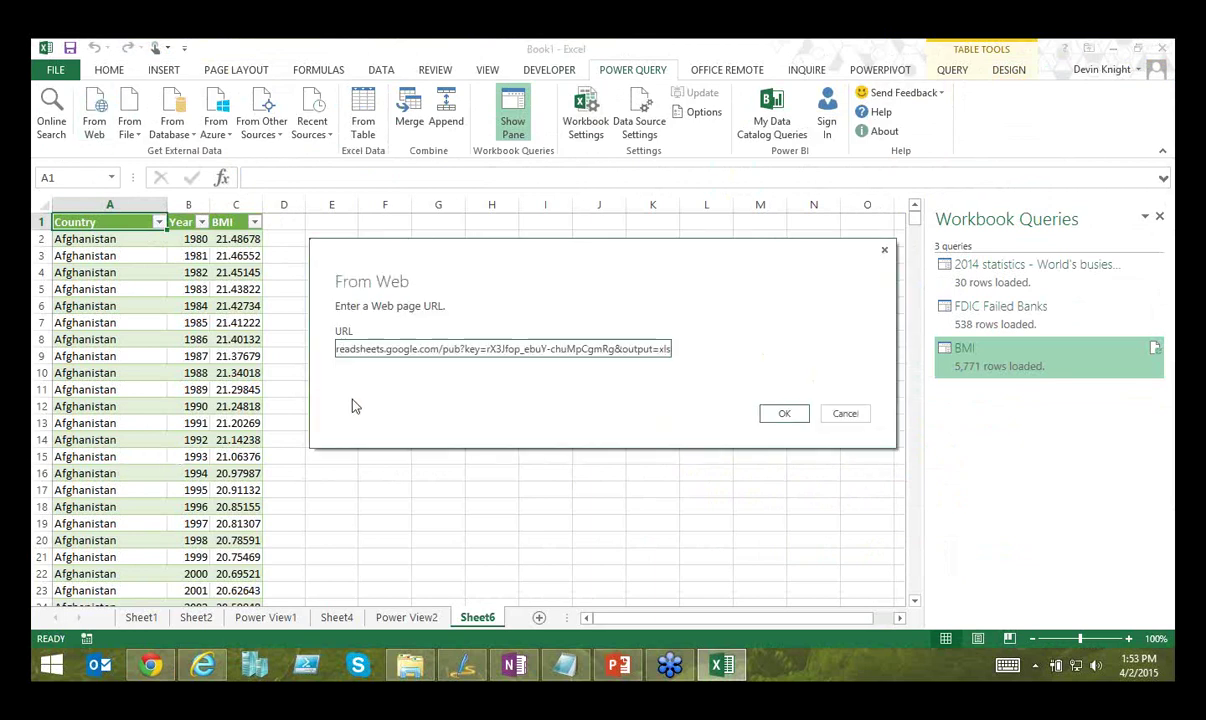
left_click(760, 417)
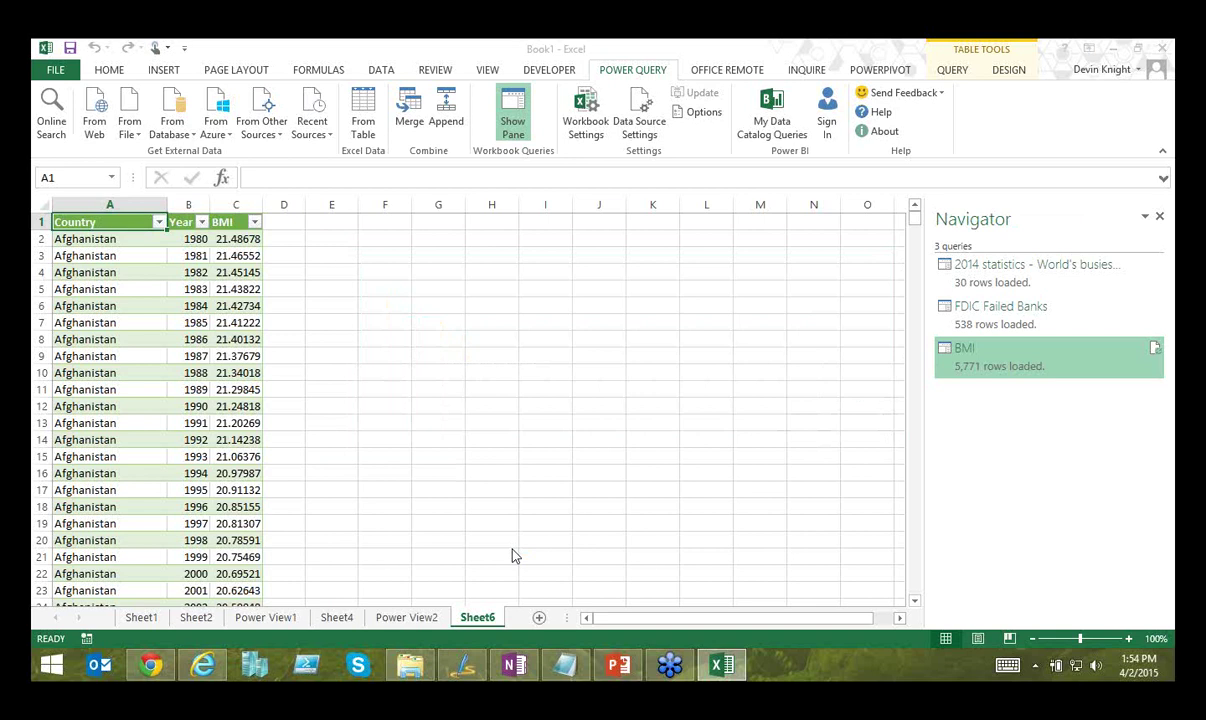
double_click(1003, 270)
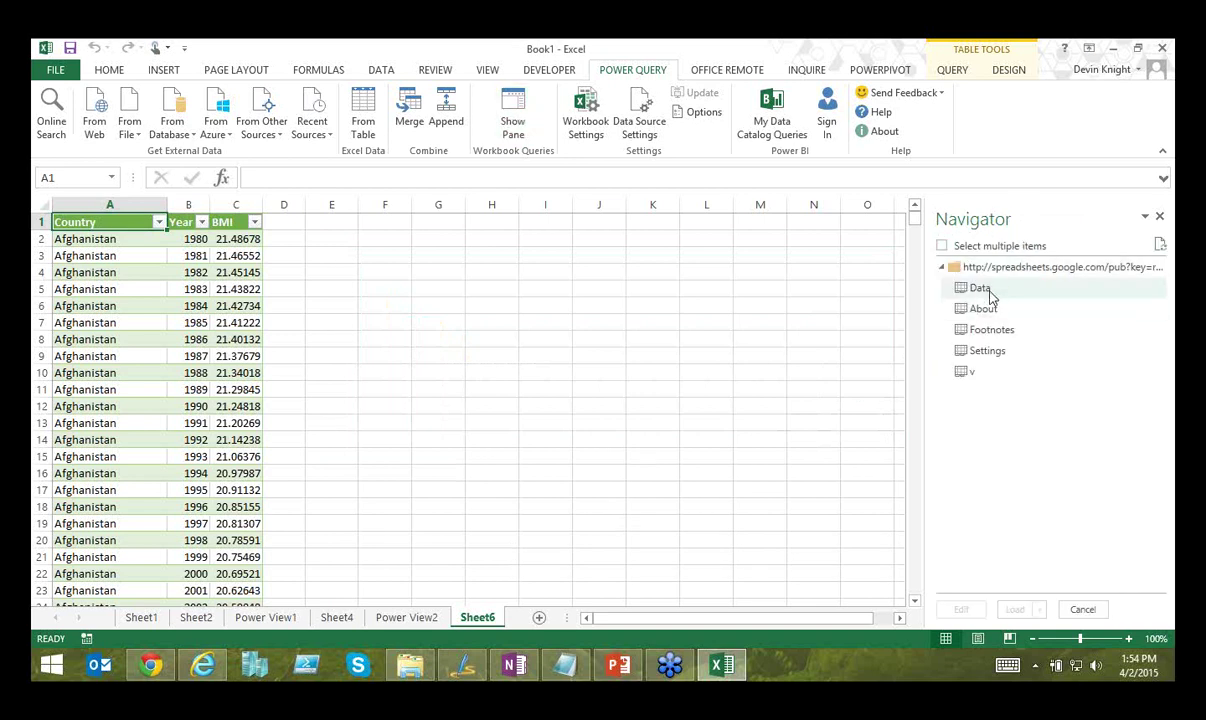
left_click(982, 288)
left_click(960, 609)
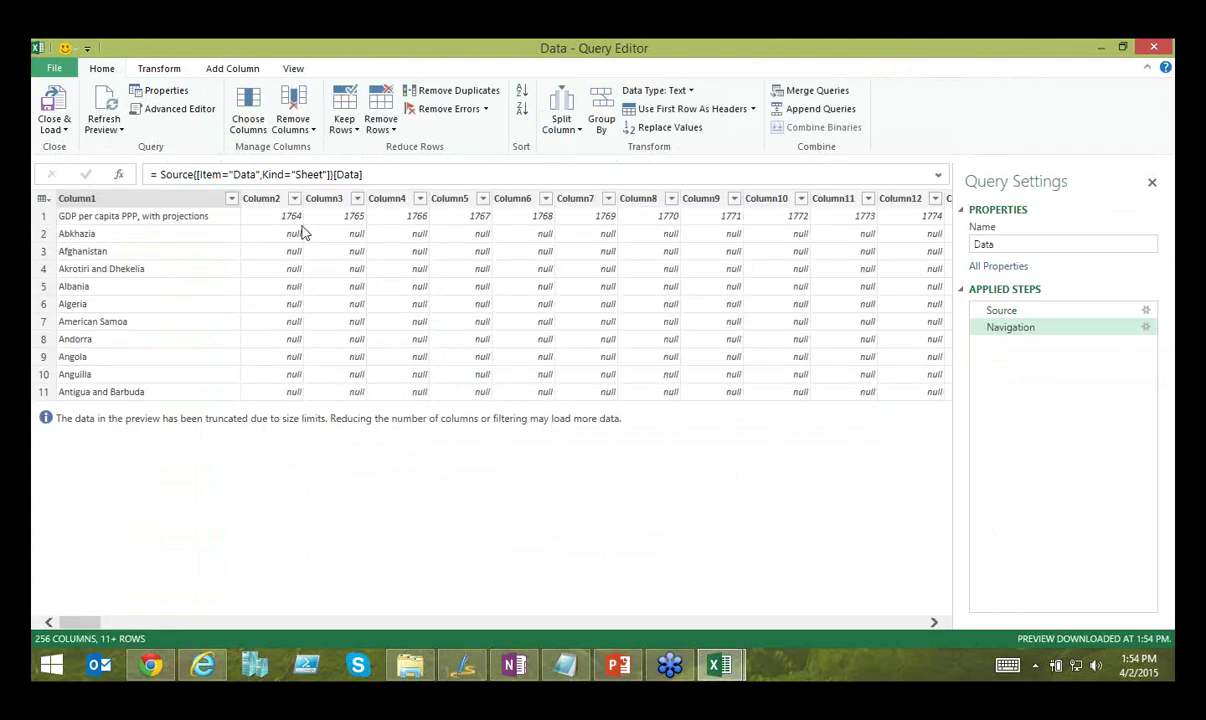
- Promote the first row to headers so the columns are named by year
left_click(188, 216)
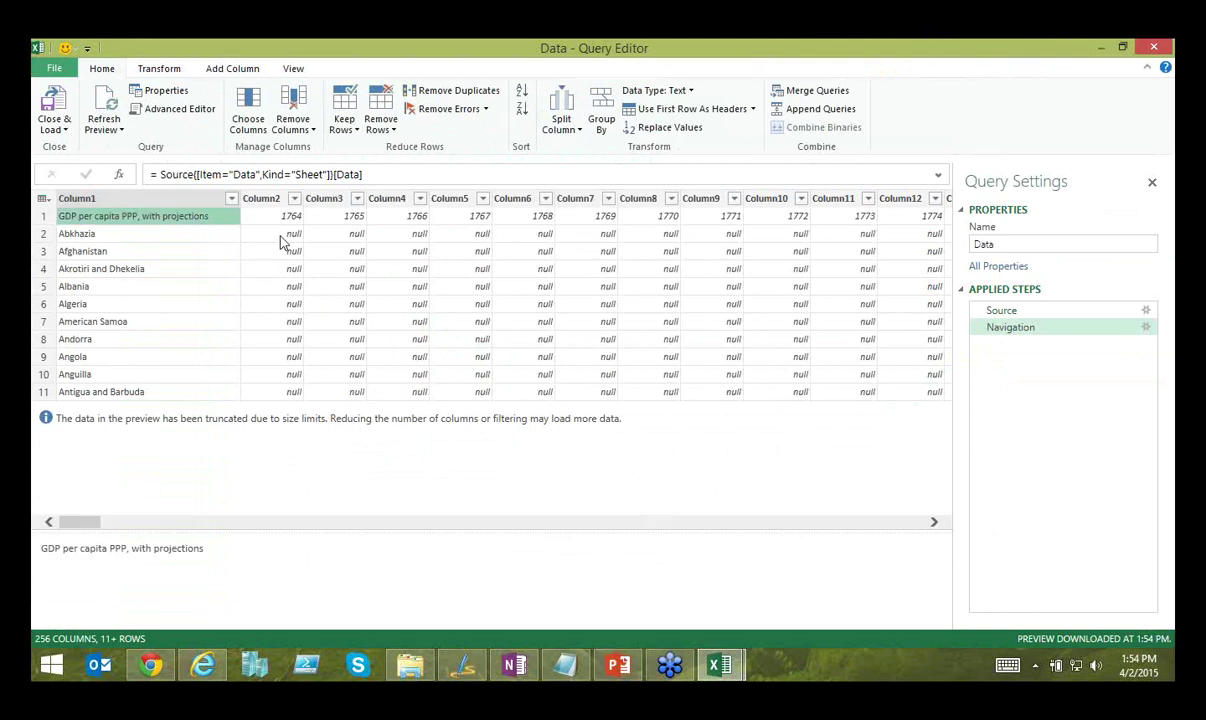
left_click(686, 110)
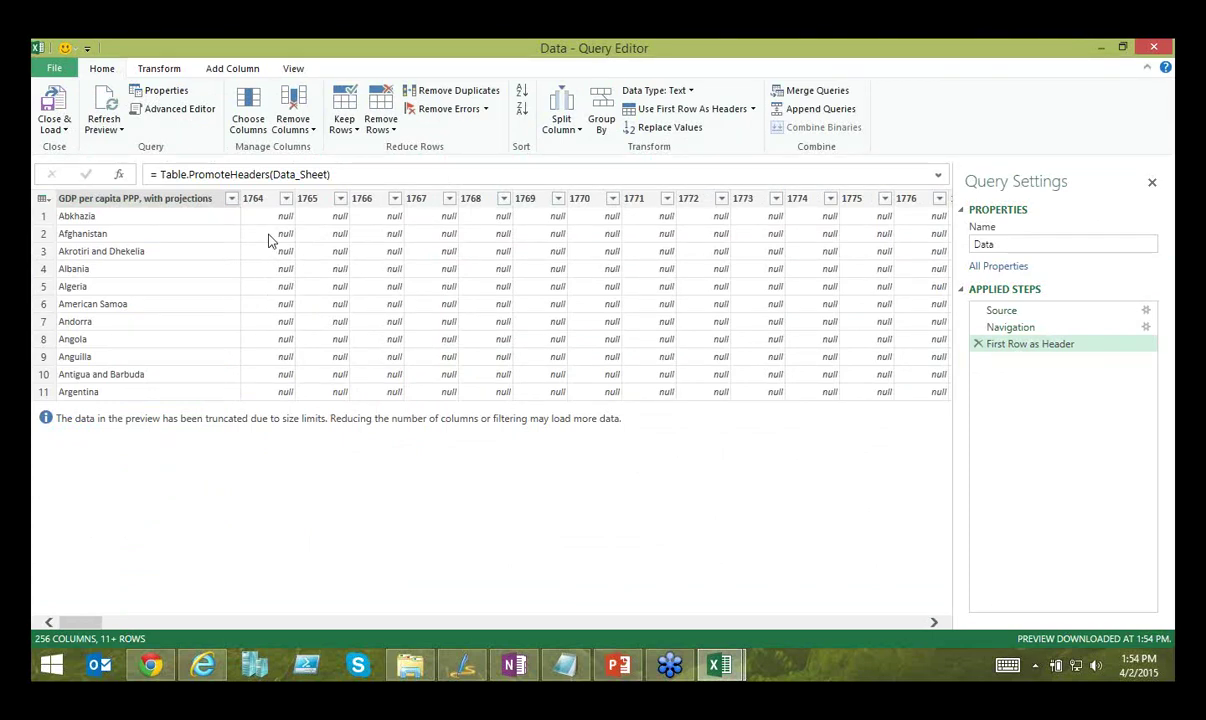
- Select the GDP per capita PPP column and apply Unpivot Other Columns to the year columns
left_click(253, 198)
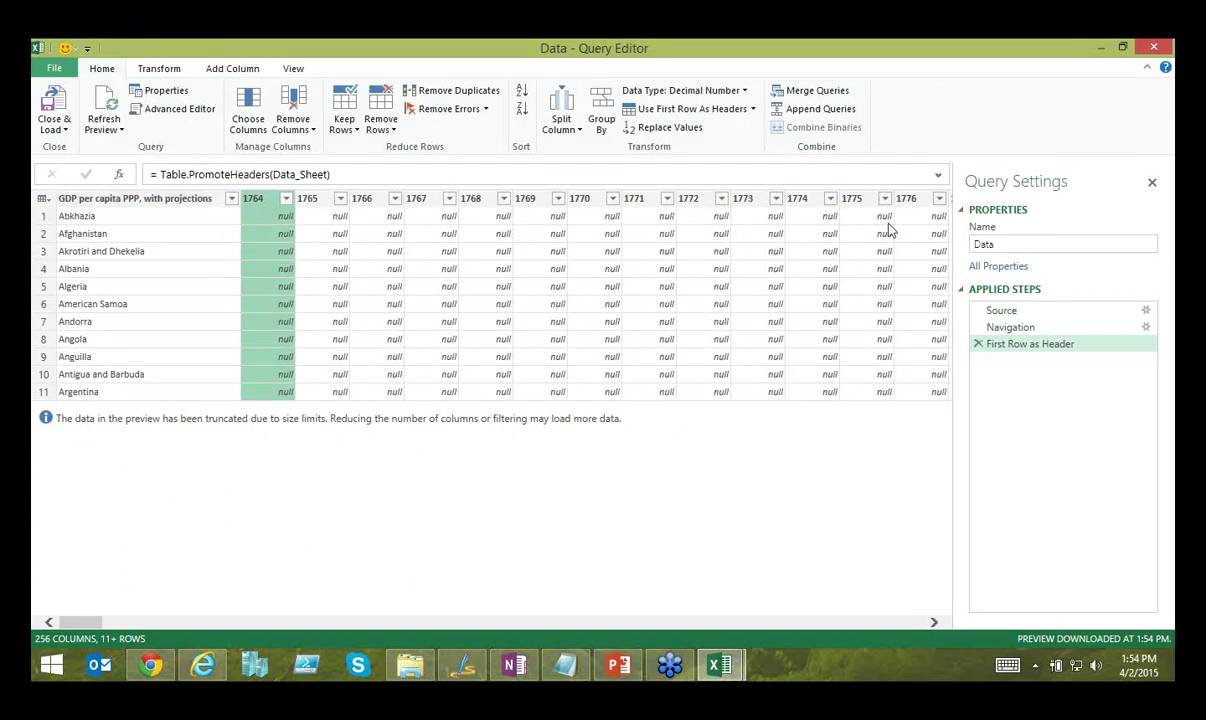
left_click(890, 215, "shift")
right_click(530, 198)
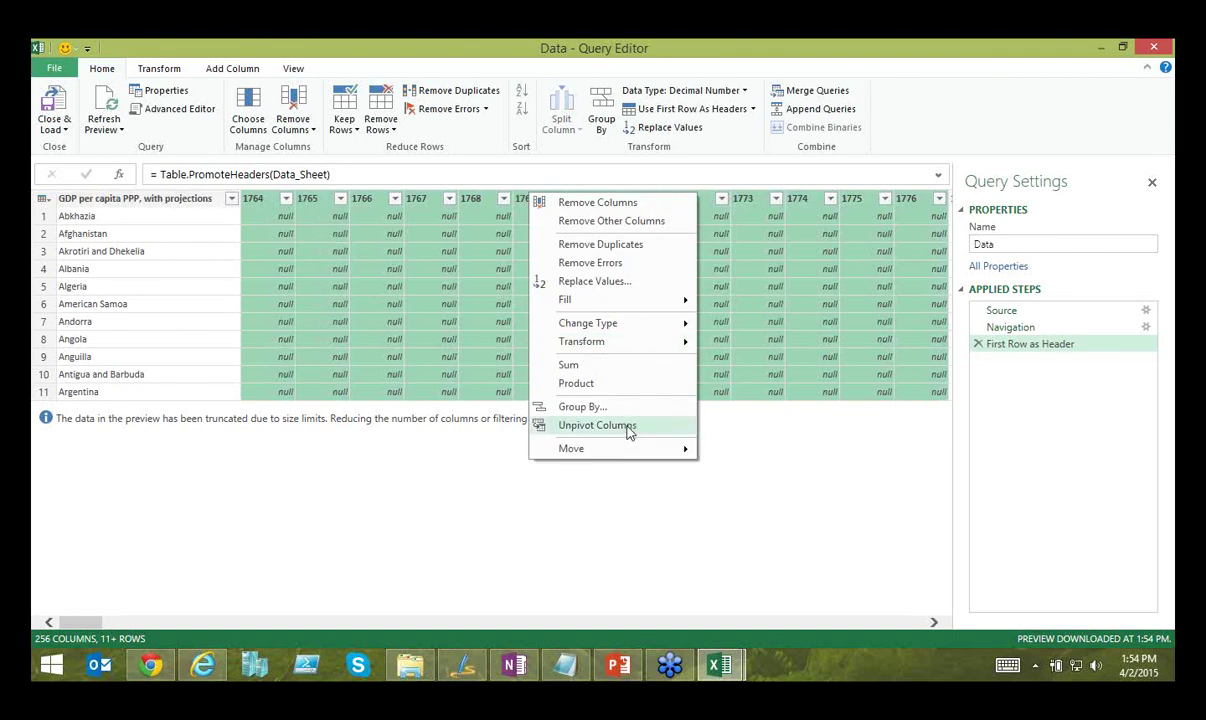
left_click(262, 487)
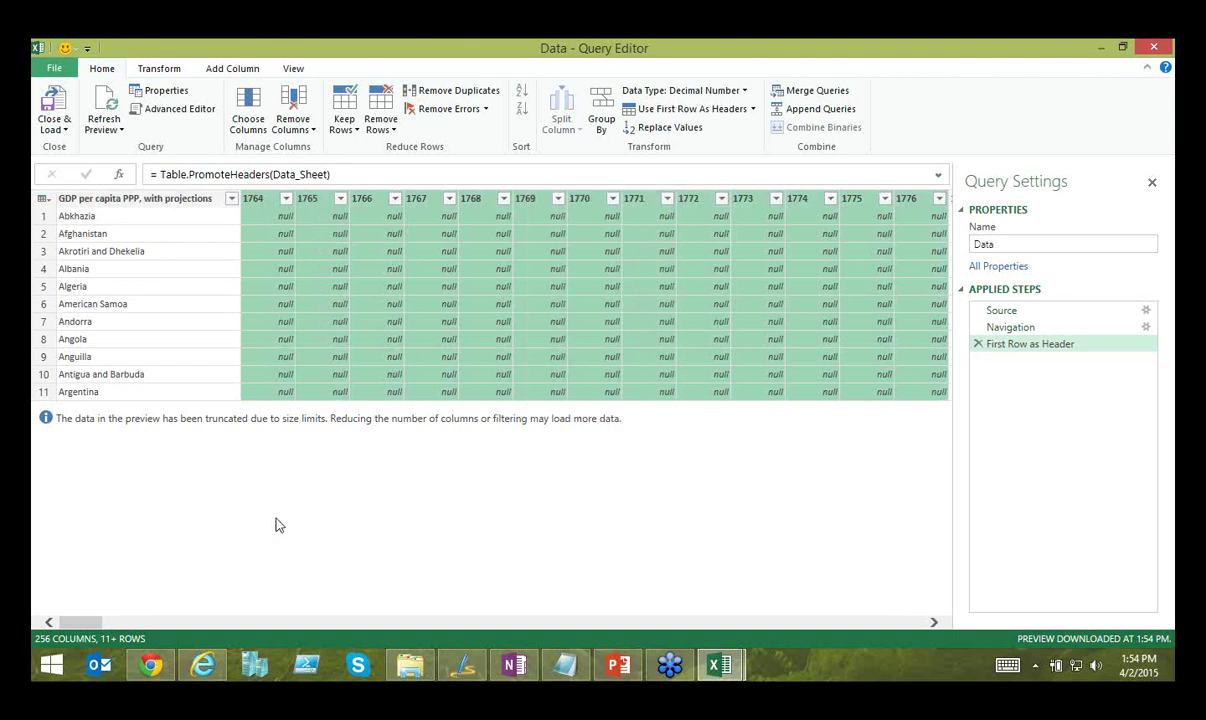
left_click(307, 321)
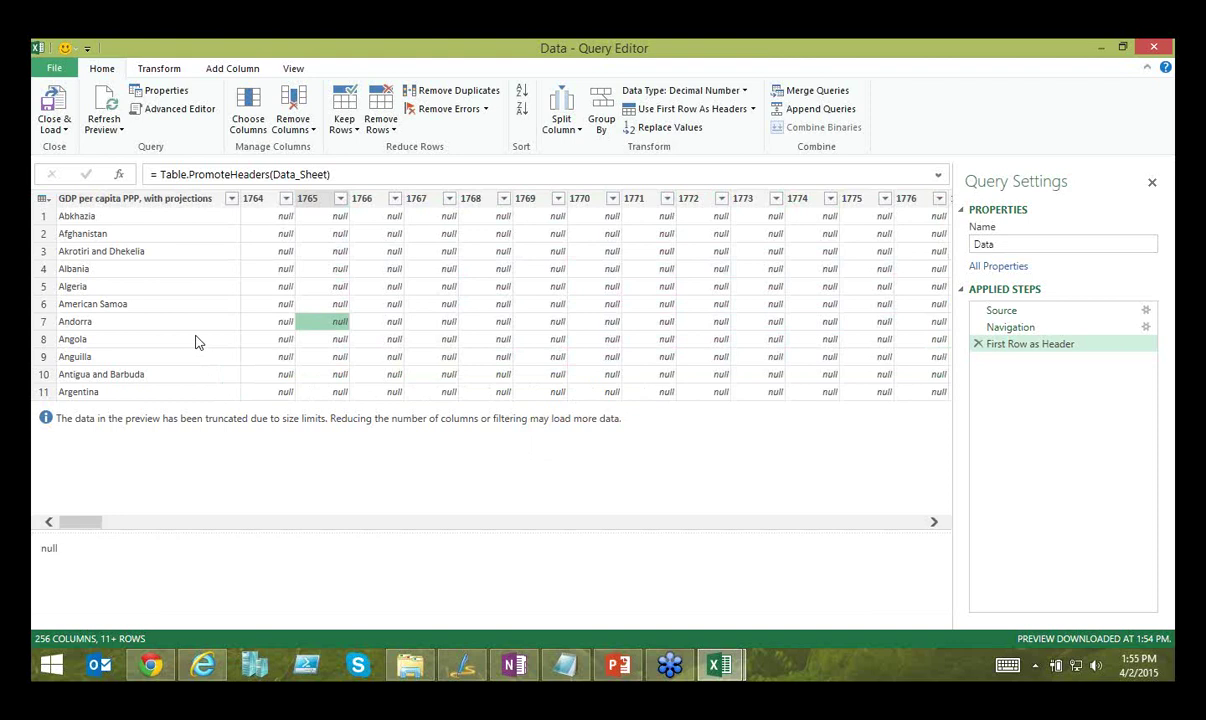
left_click(176, 198)
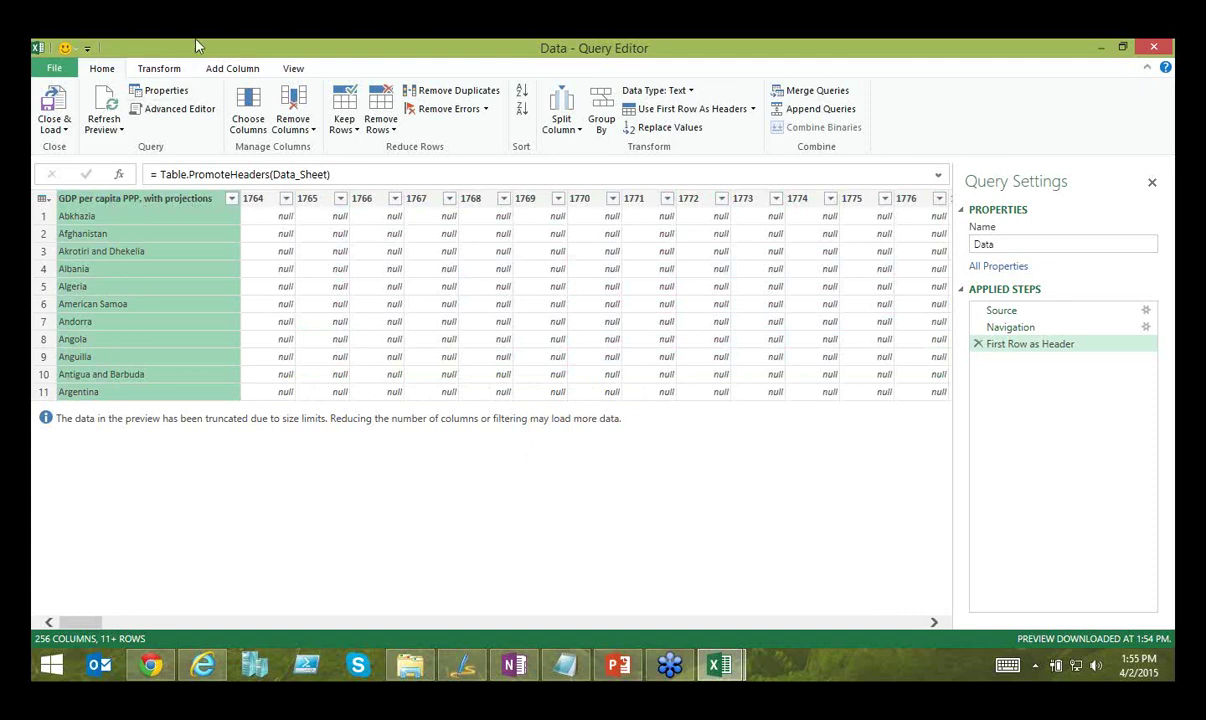
left_click(175, 70)
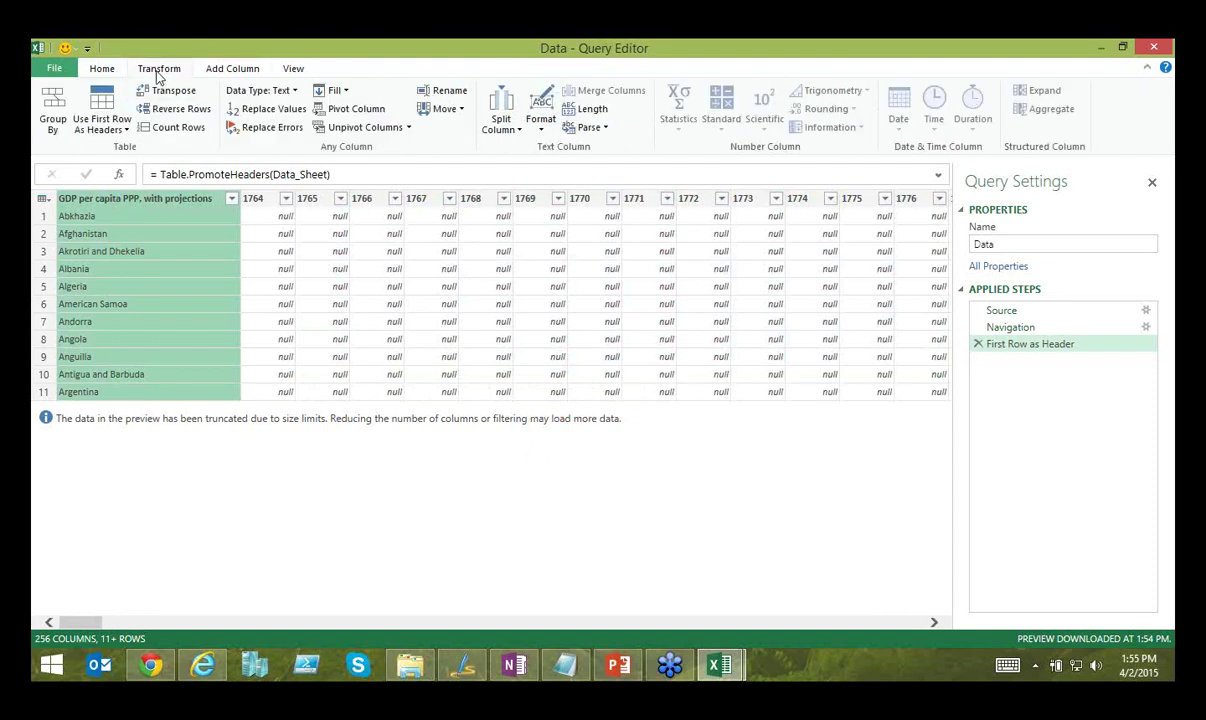
left_click(408, 129)
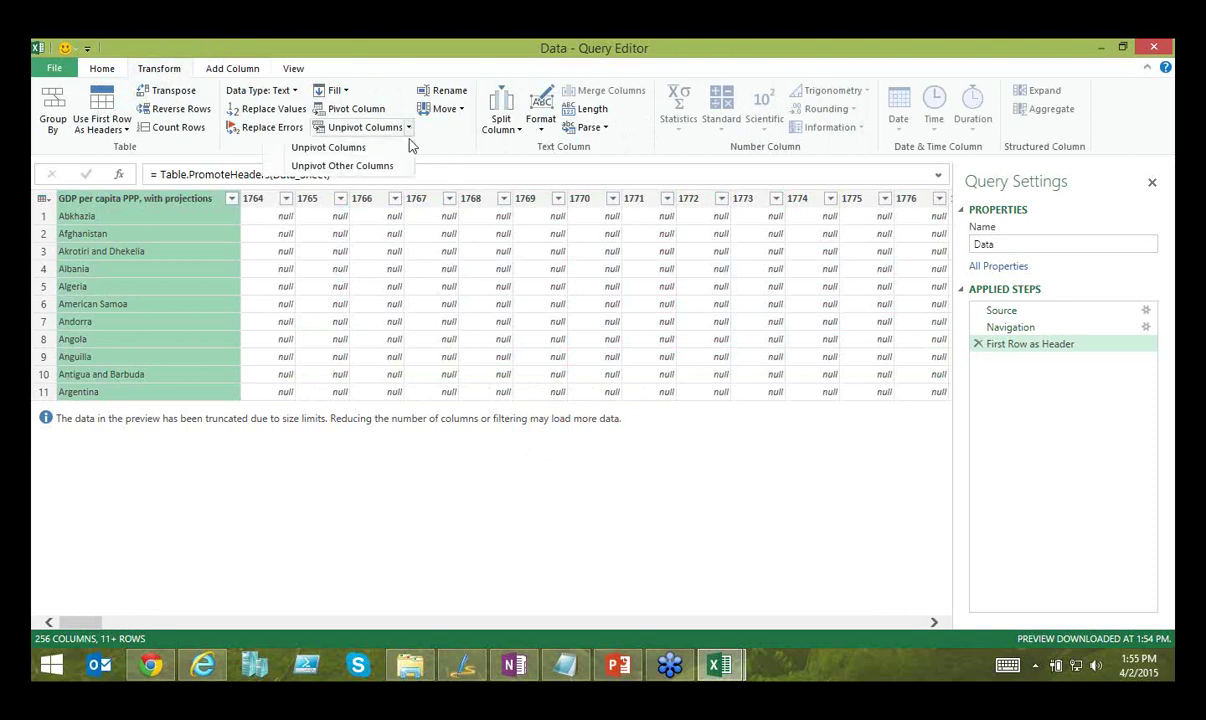
left_click(342, 166)
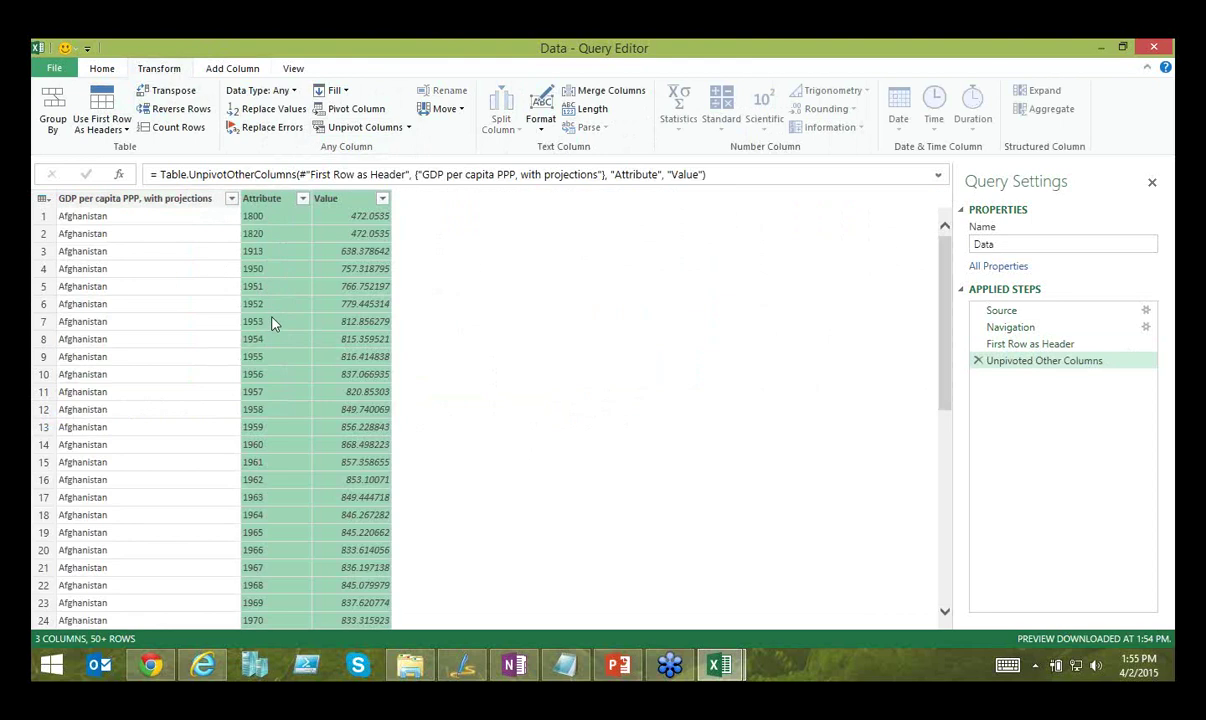
- Rename the three columns to Country, Year and Income
left_click(226, 202)
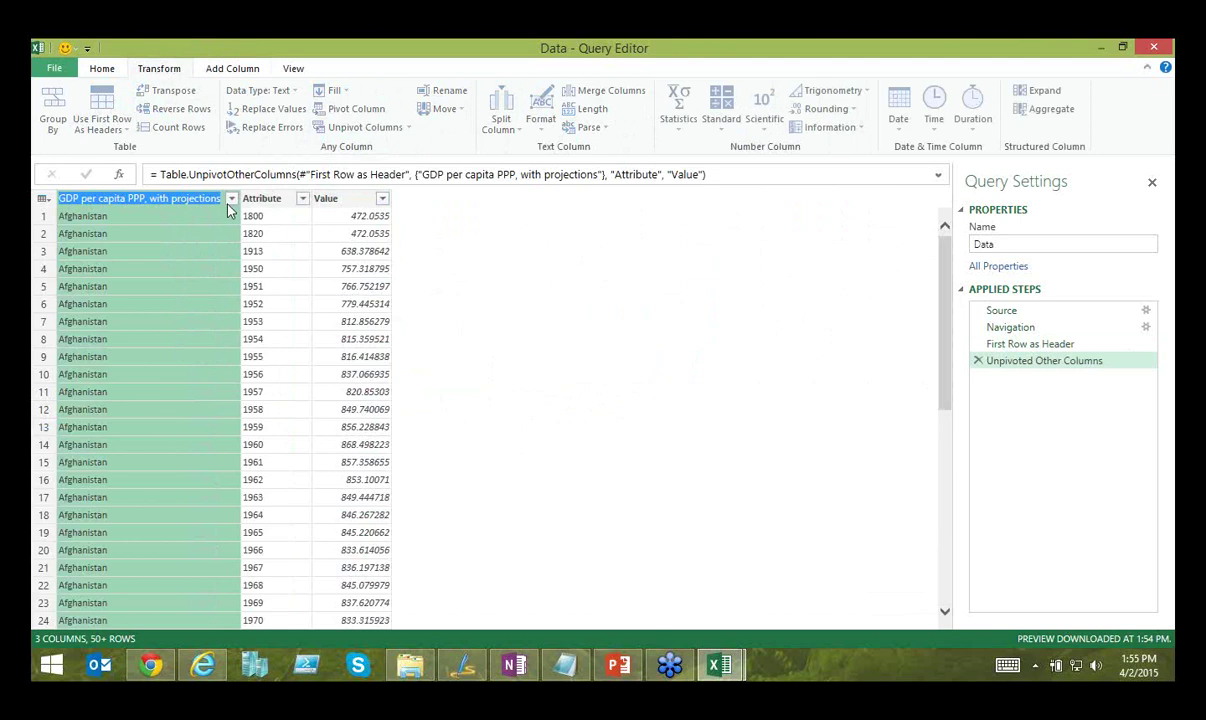
type("C")
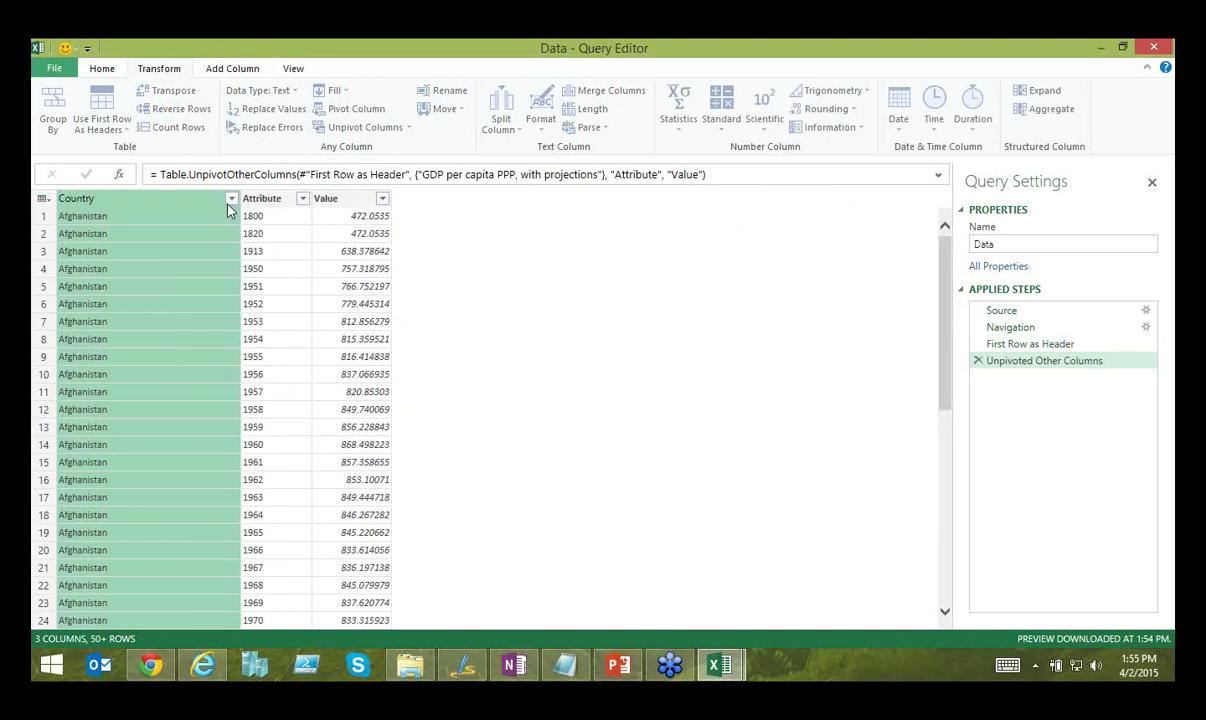
type("ountry")
key("Return")
left_click(175, 203)
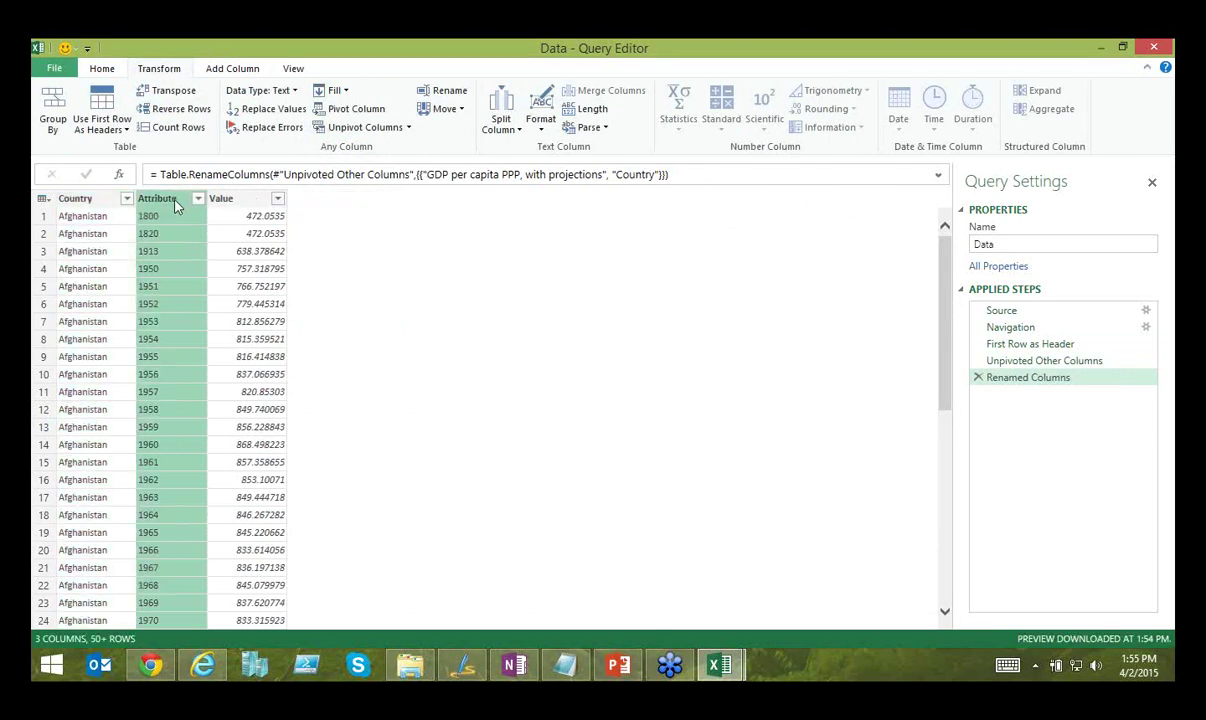
double_click(175, 203)
type("Year")
key("Return")
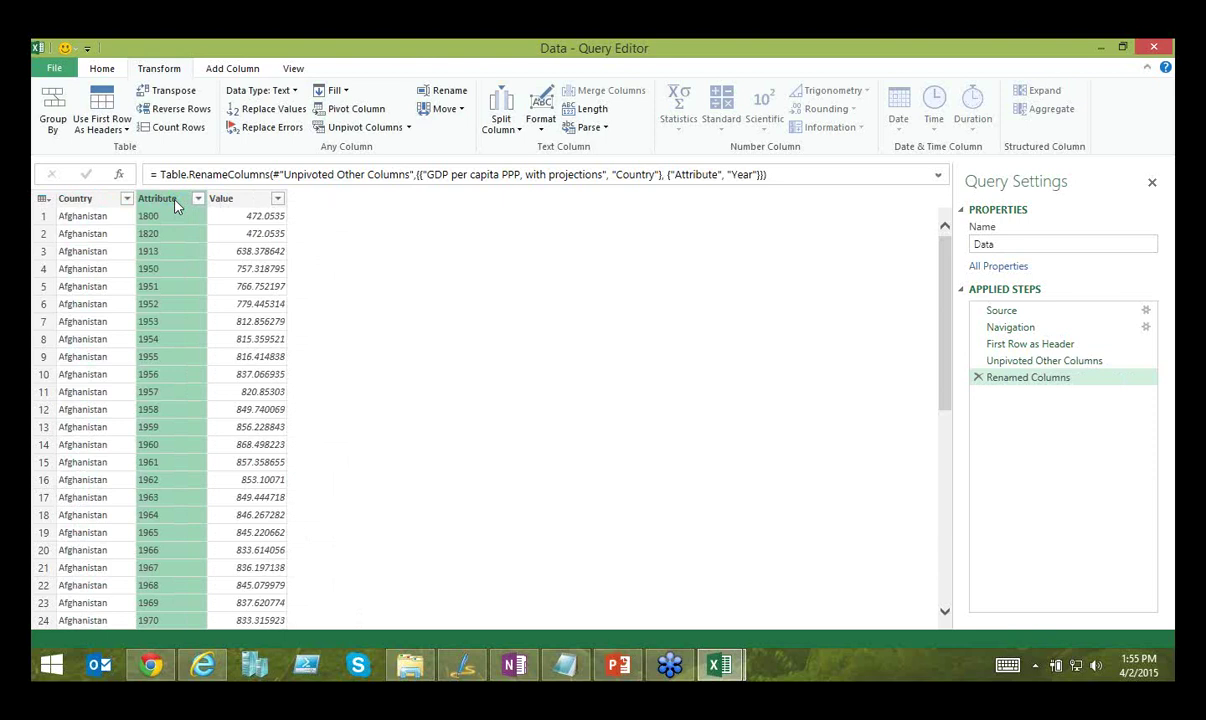
left_click(205, 198)
double_click(205, 198)
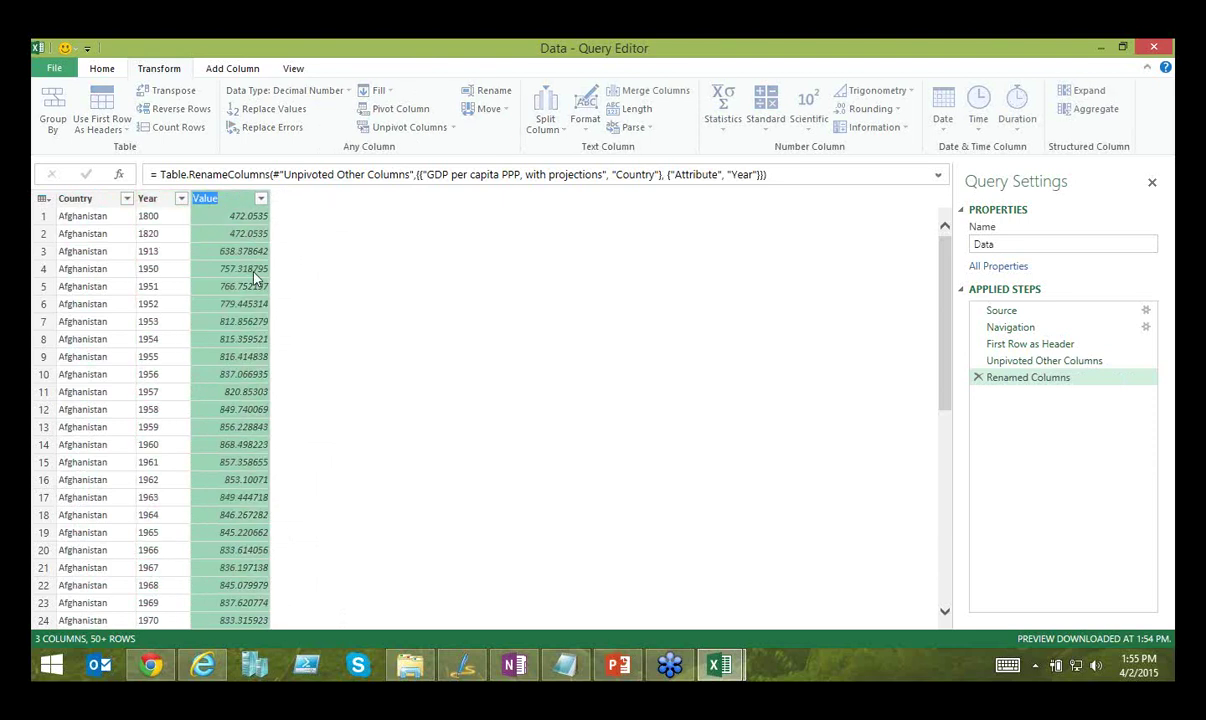
type("Av")
key("Return")
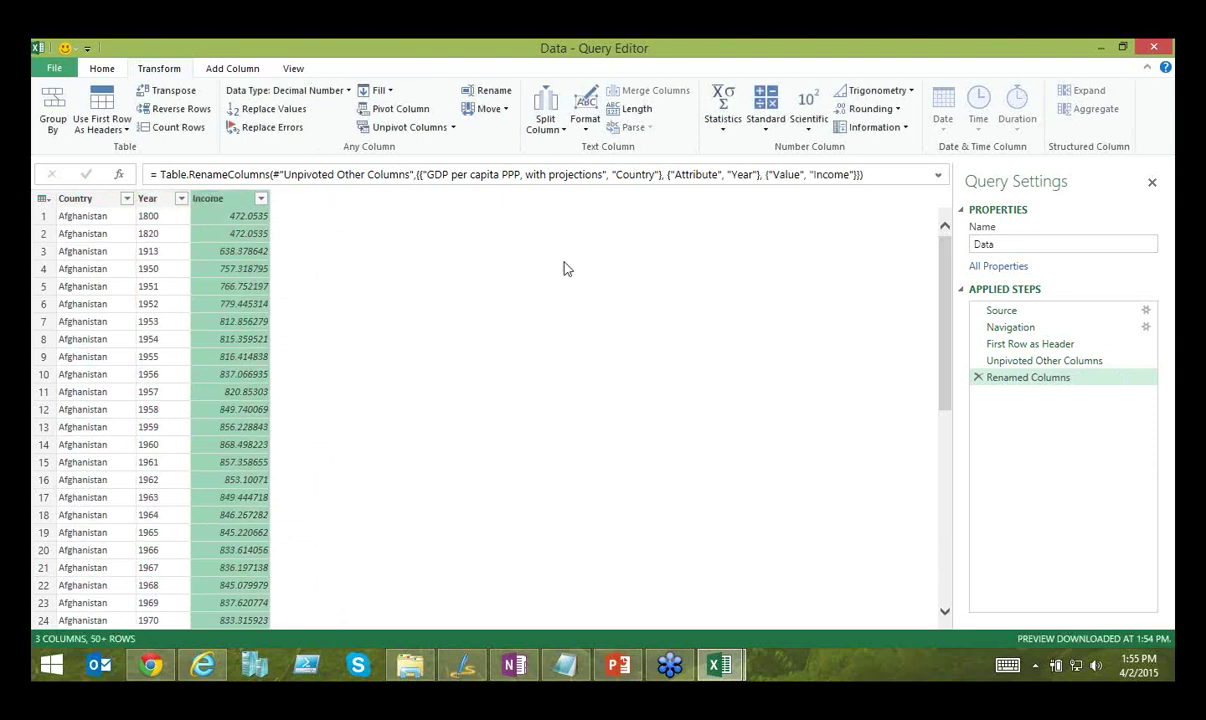
- Rename the query from Data to Income
left_click(1035, 245)
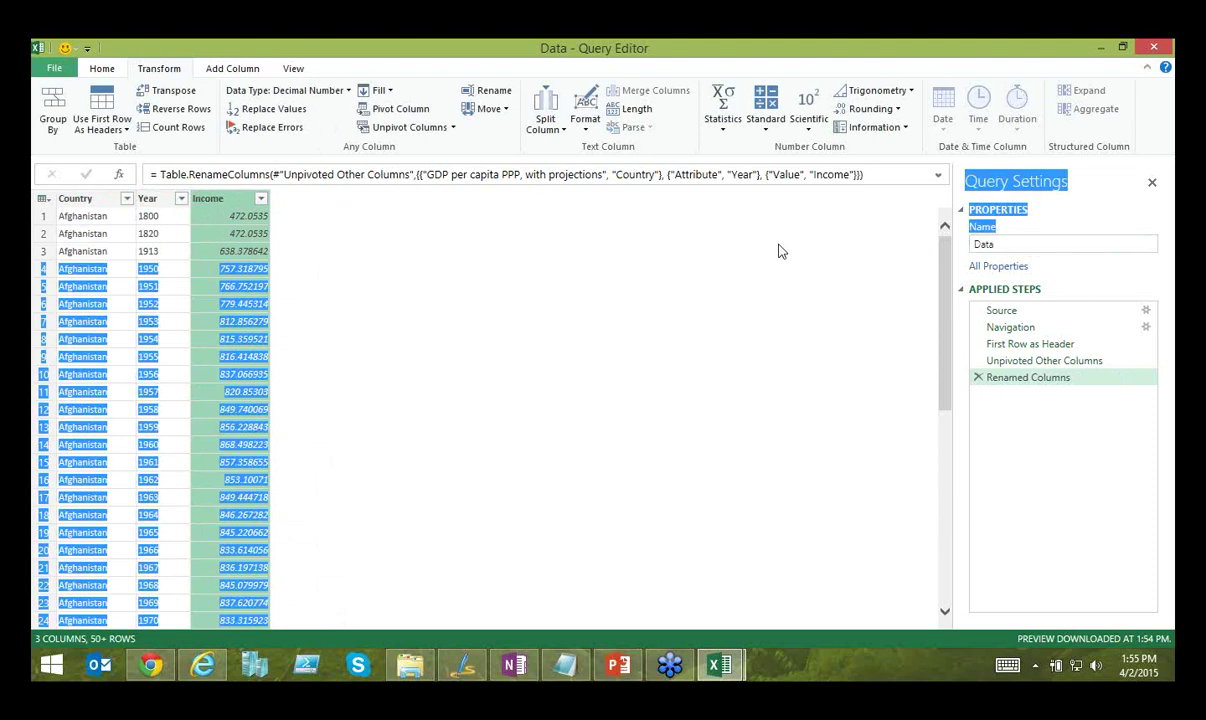
key("ctrl+a")
type("Income")
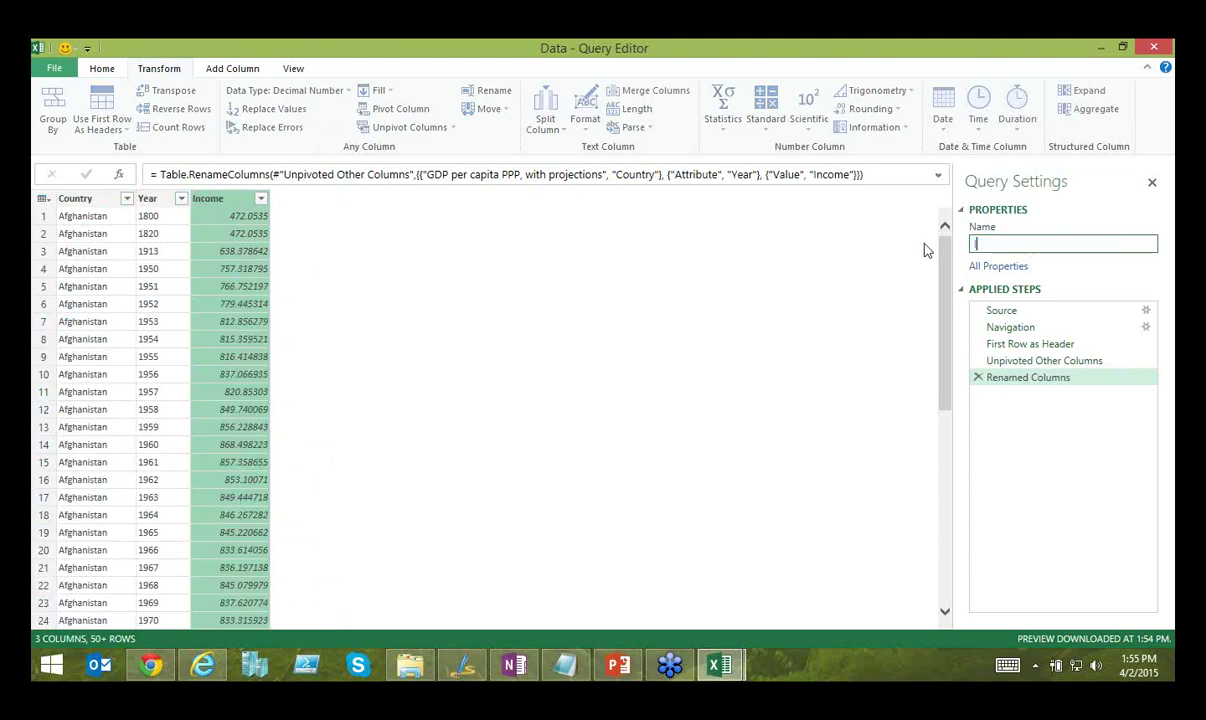
key("Return")
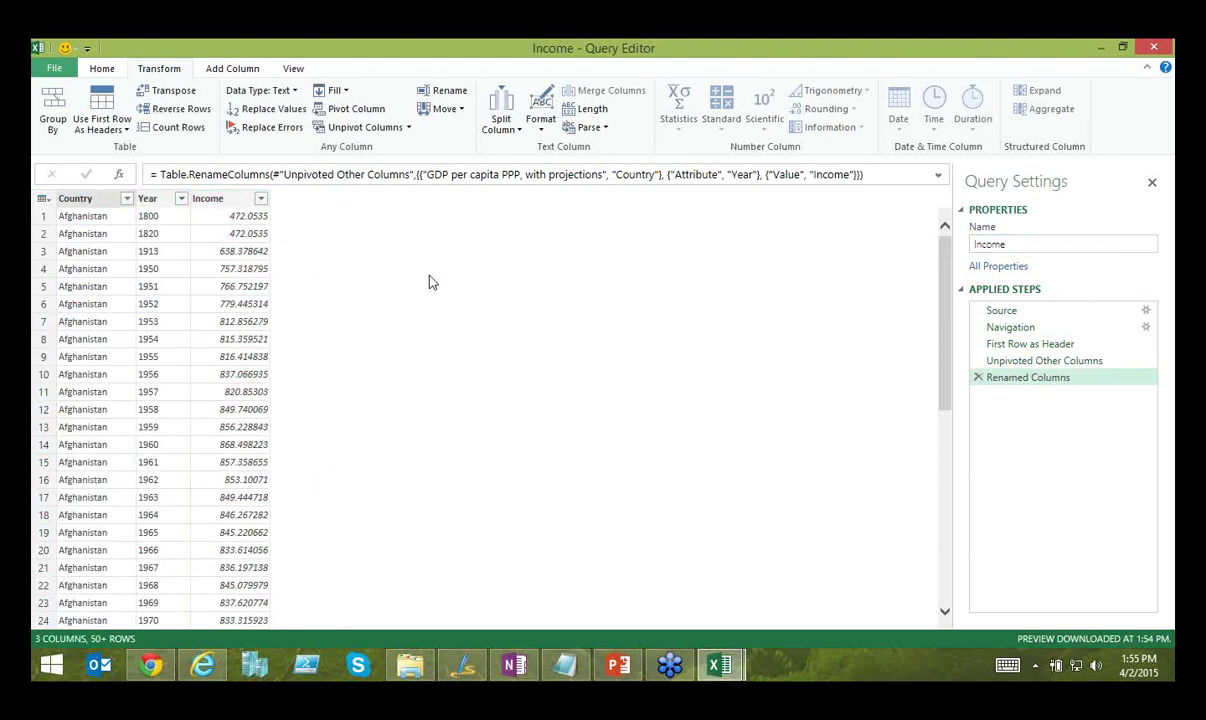
- Change the Year column's type to Whole Number
right_click(162, 197)
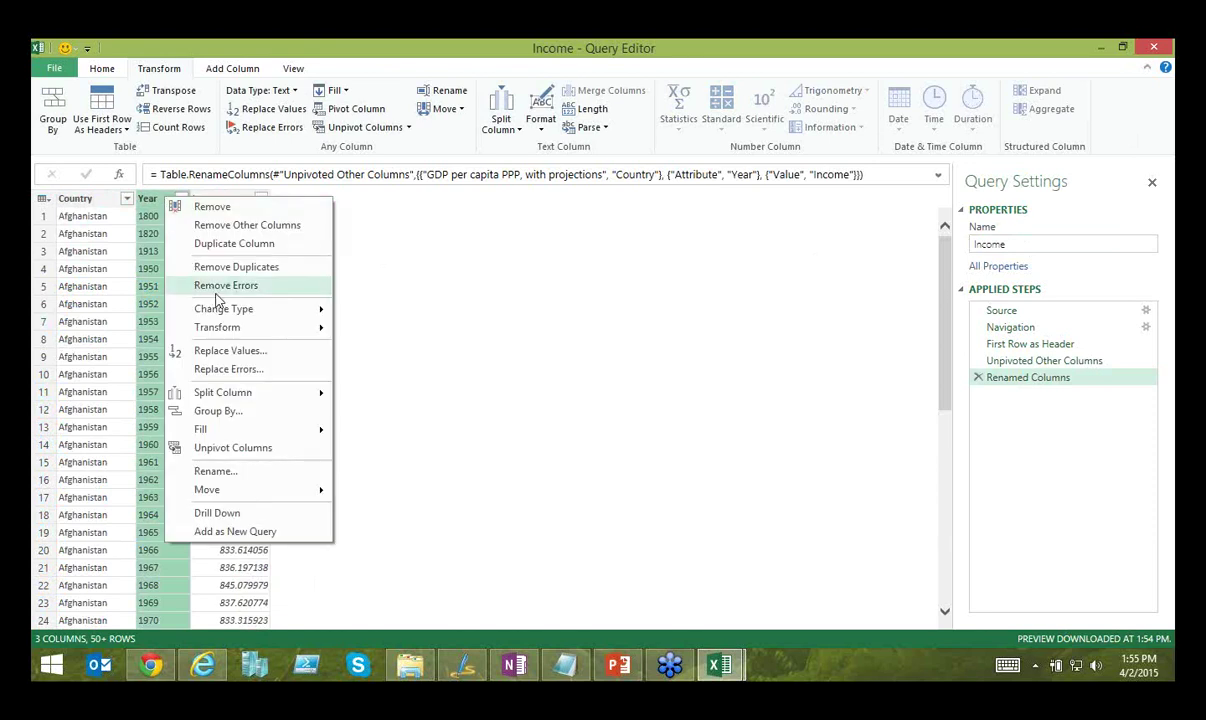
mouse_move(224, 312)
left_click(370, 347)
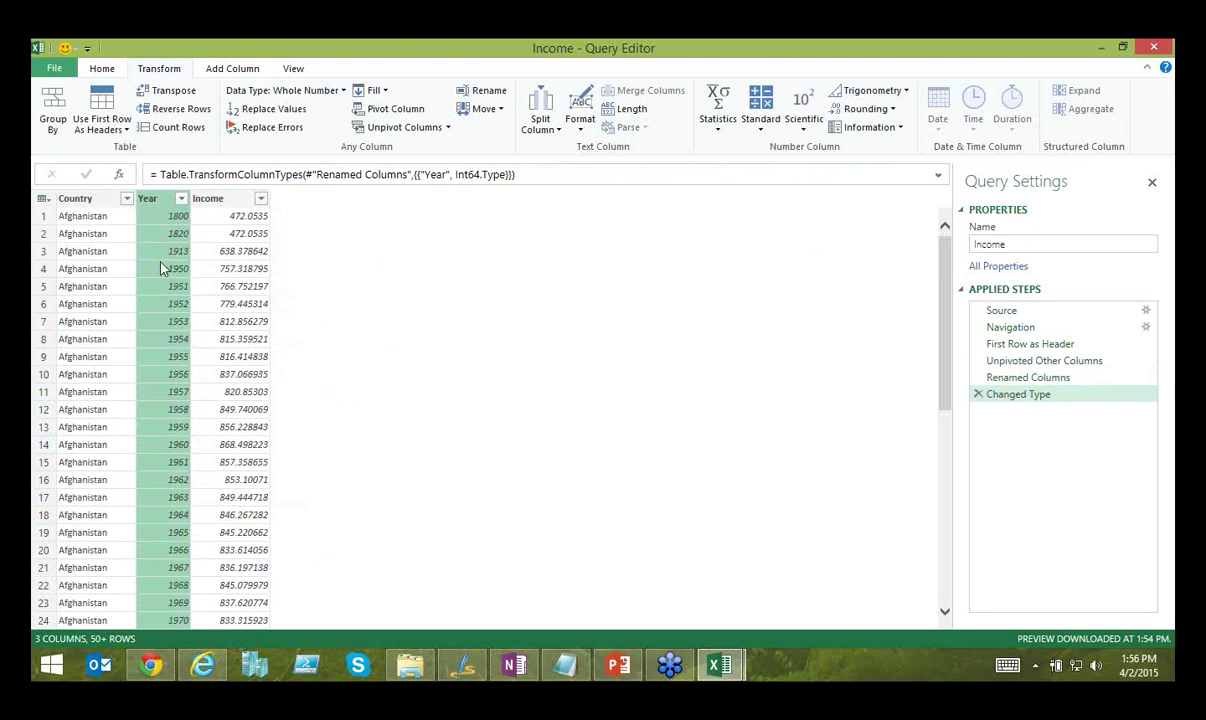
- Filter Year to between 1980 and 2008, then close and load Income into Excel
left_click(181, 202)
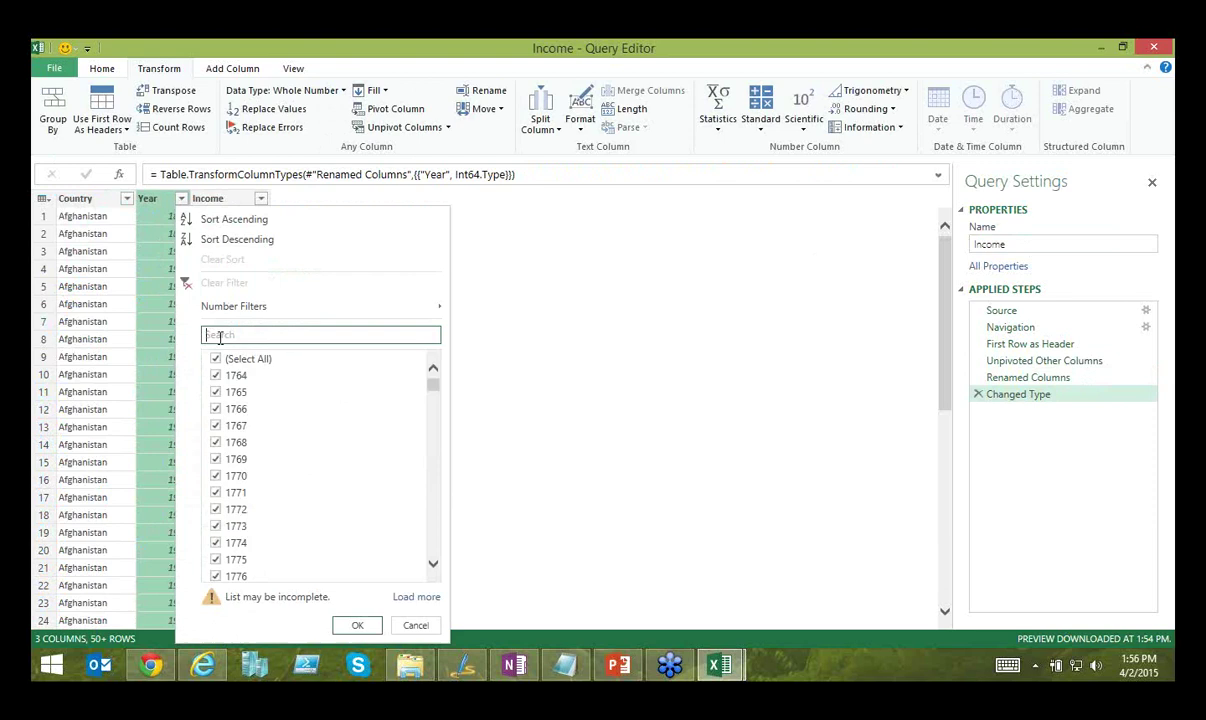
mouse_move(279, 313)
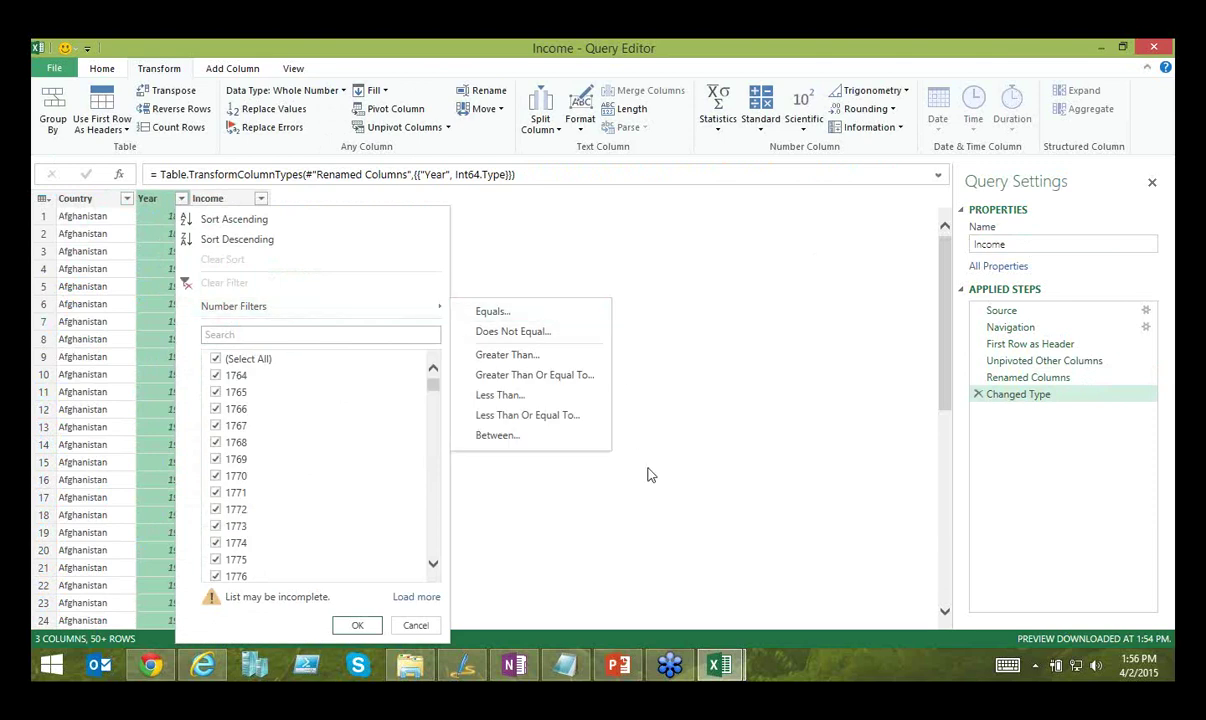
mouse_move(401, 311)
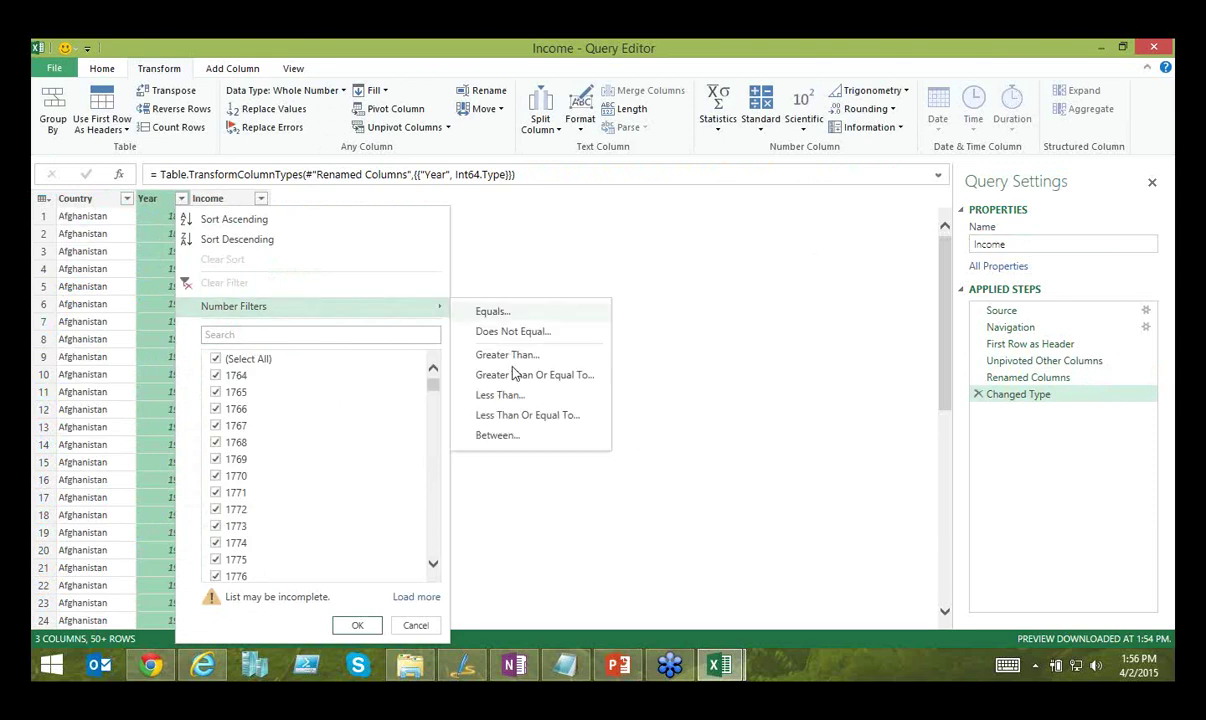
left_click(519, 440)
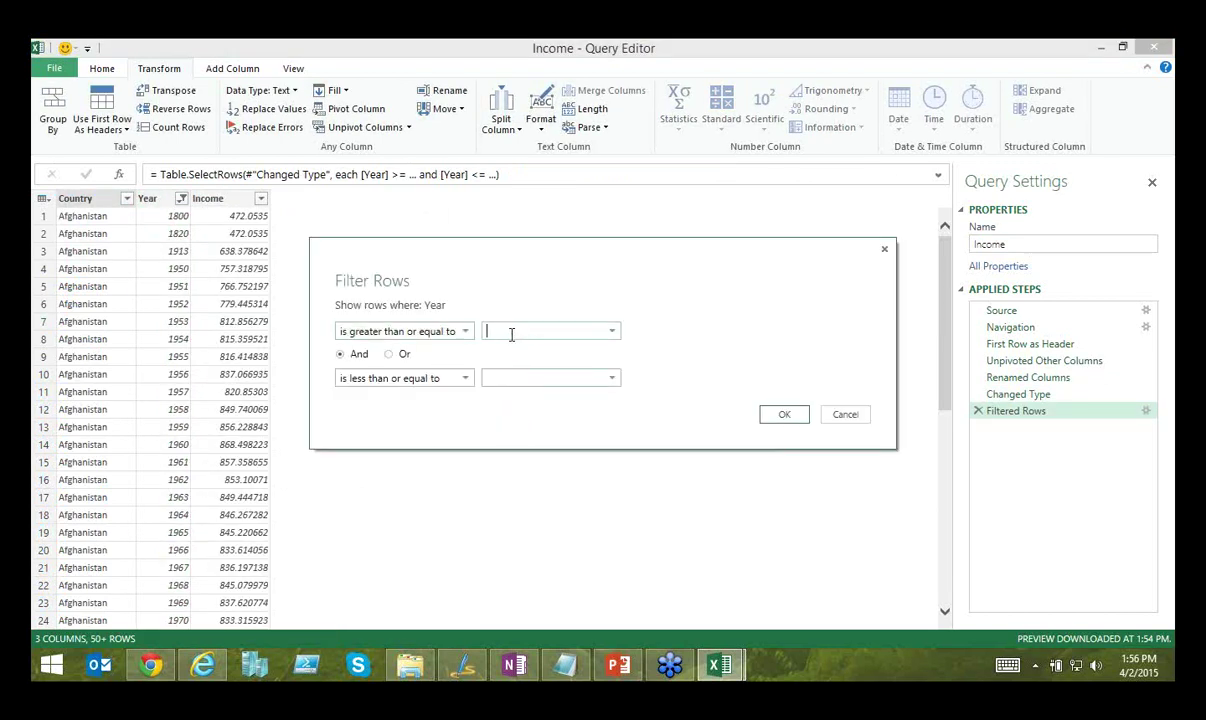
type("1980")
key("Tab")
key("Tab")
key("Tab")
type("2008")
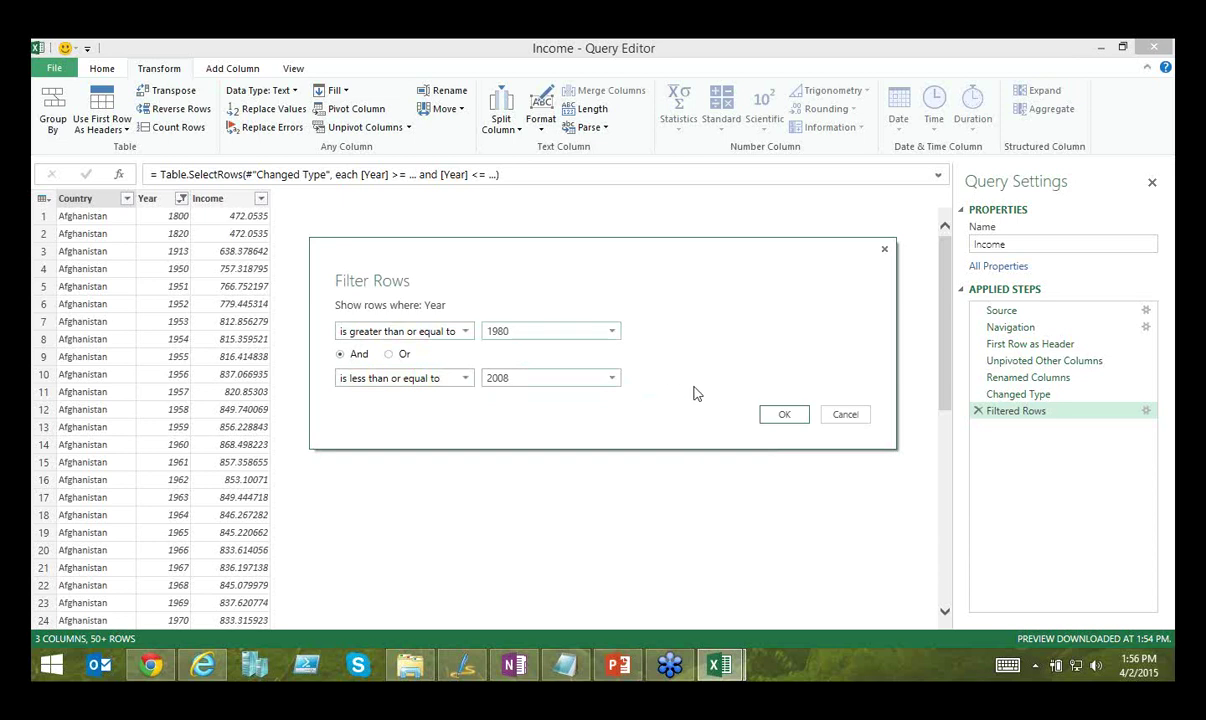
left_click(782, 414)
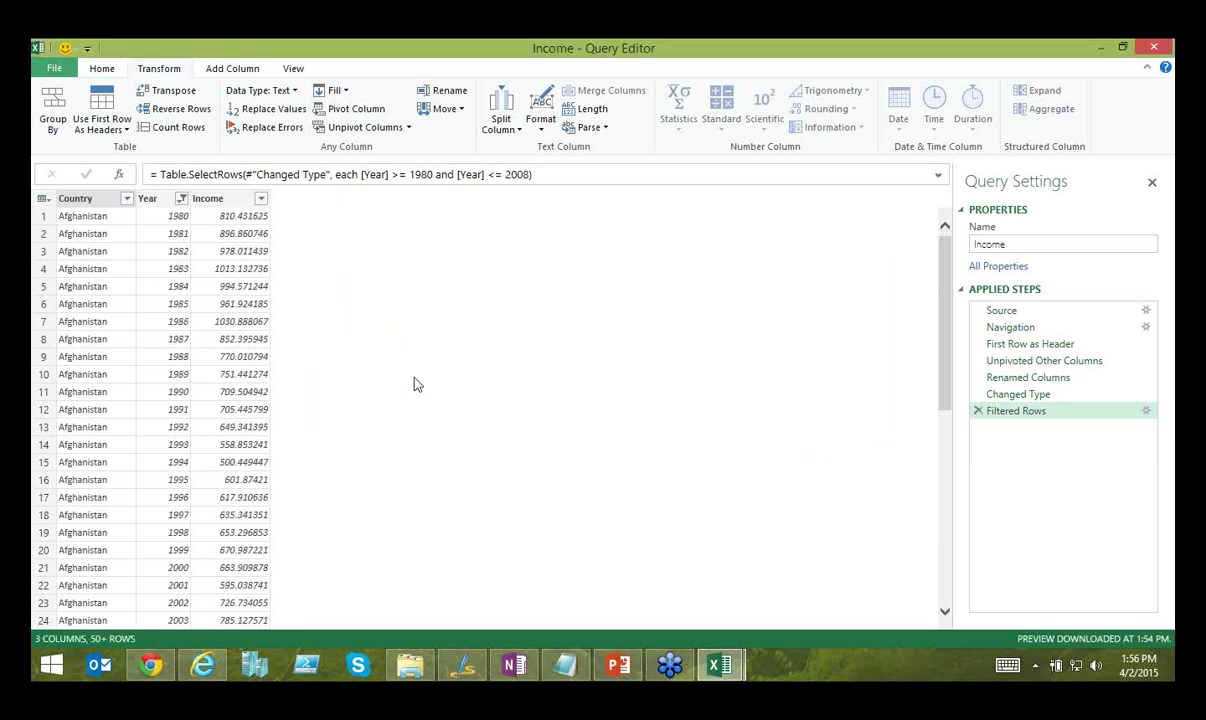
left_click(92, 69)
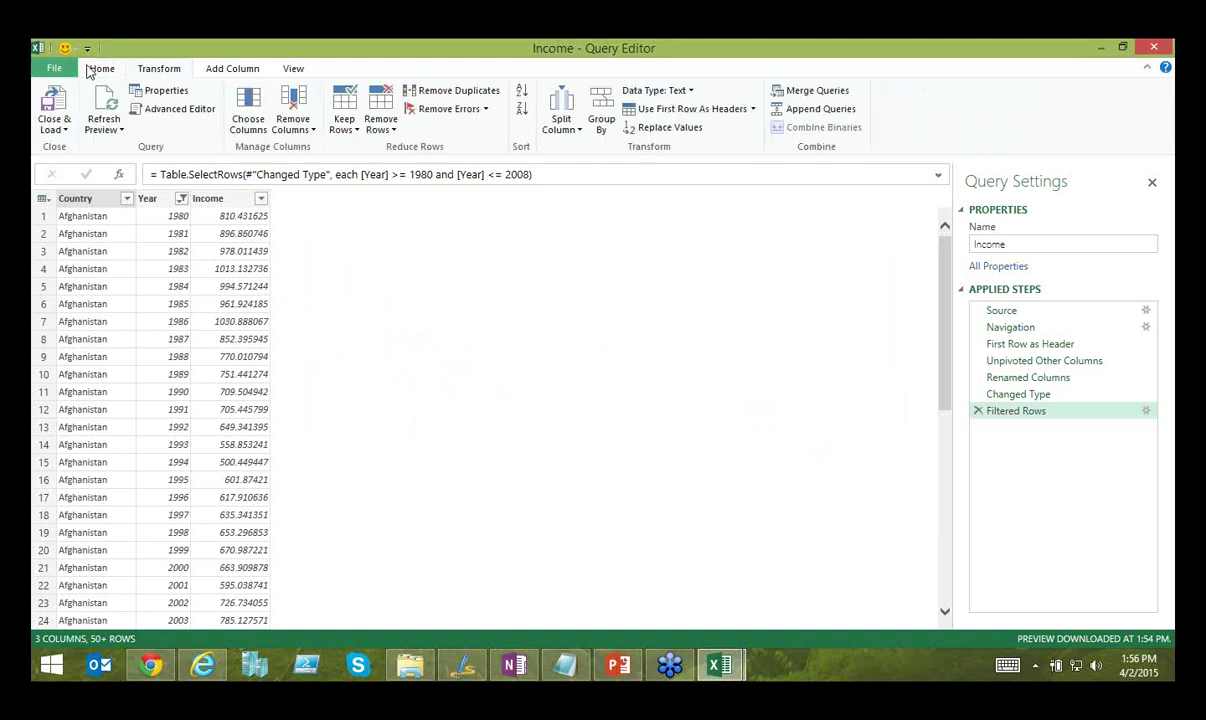
left_click(55, 103)
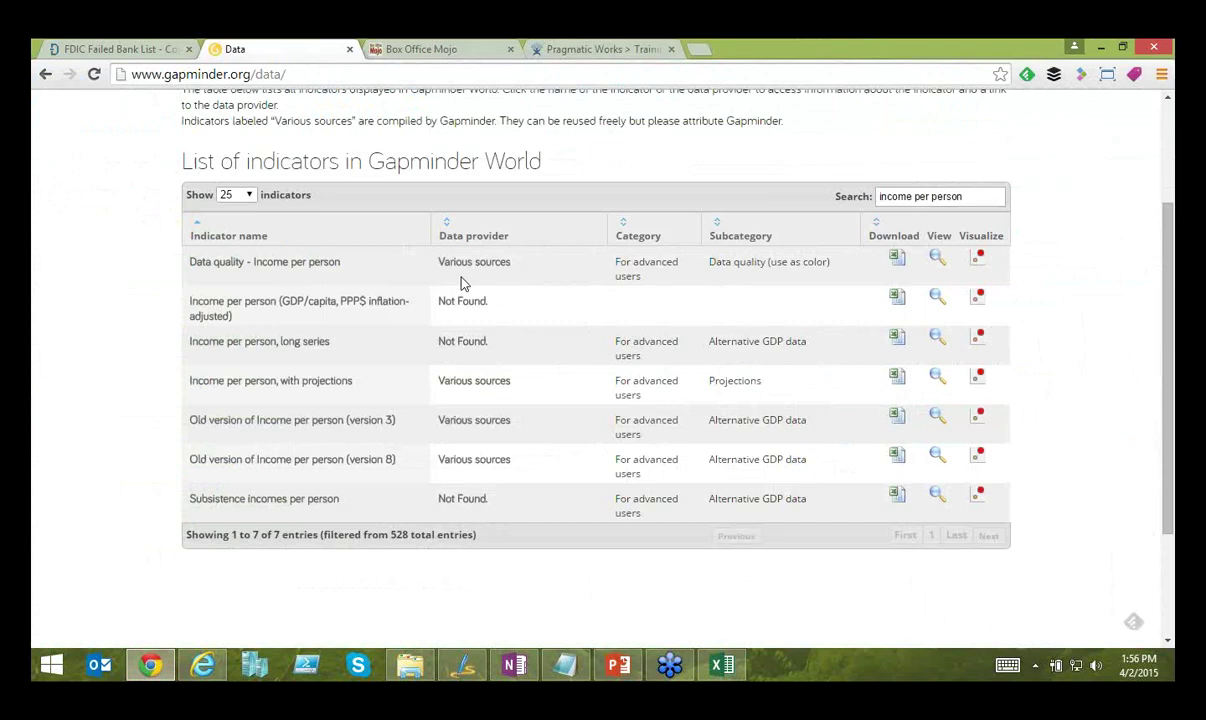
- Search the Gapminder list for 'Total Population' and copy the 'Total population, with projections' download link
left_click_drag(980, 196, 795, 201)
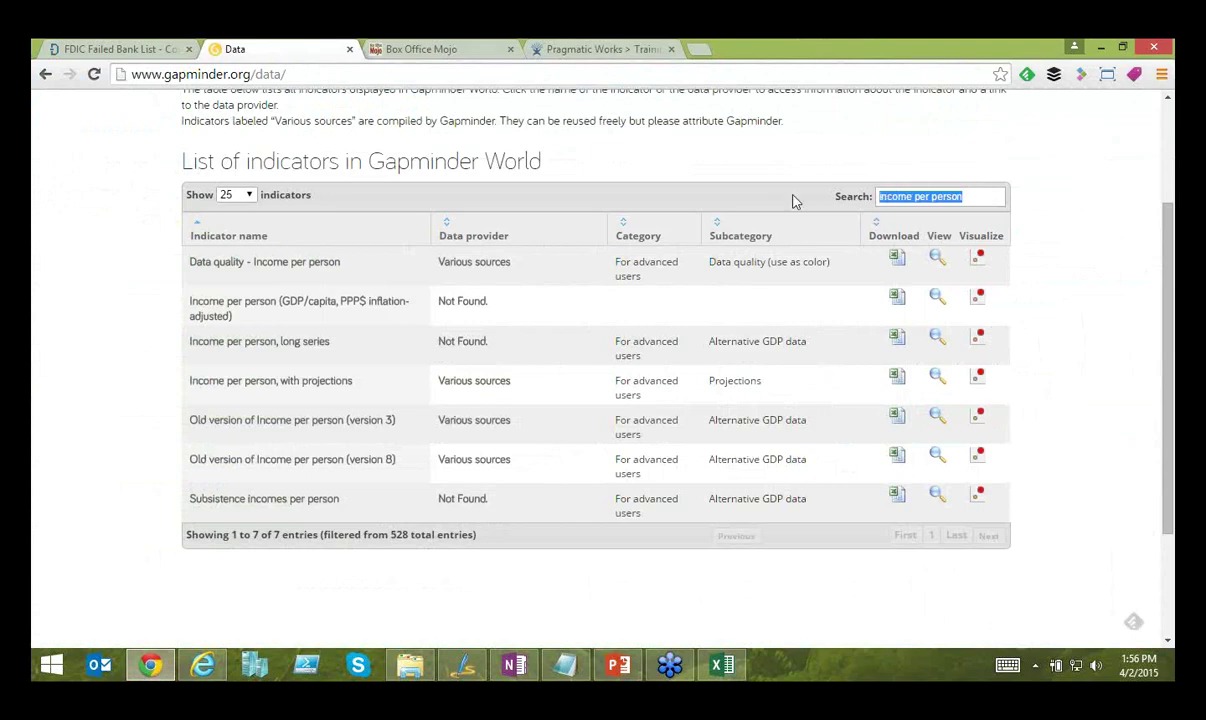
type("T")
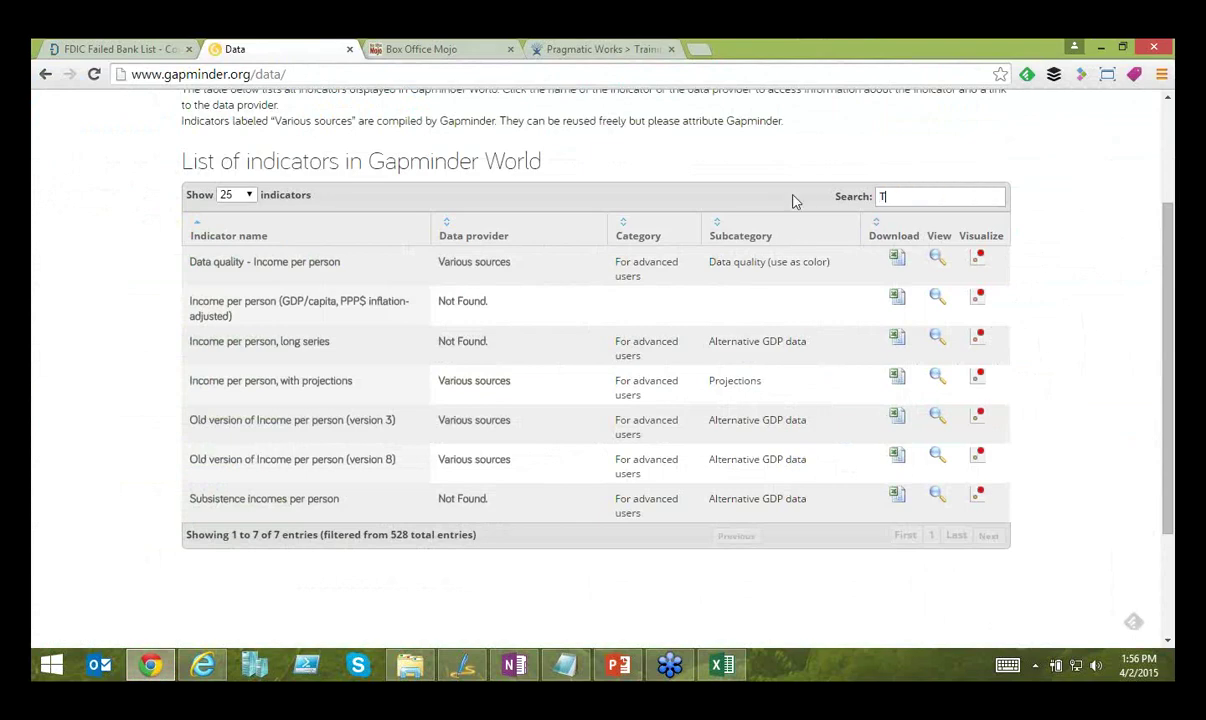
type("otal Po")
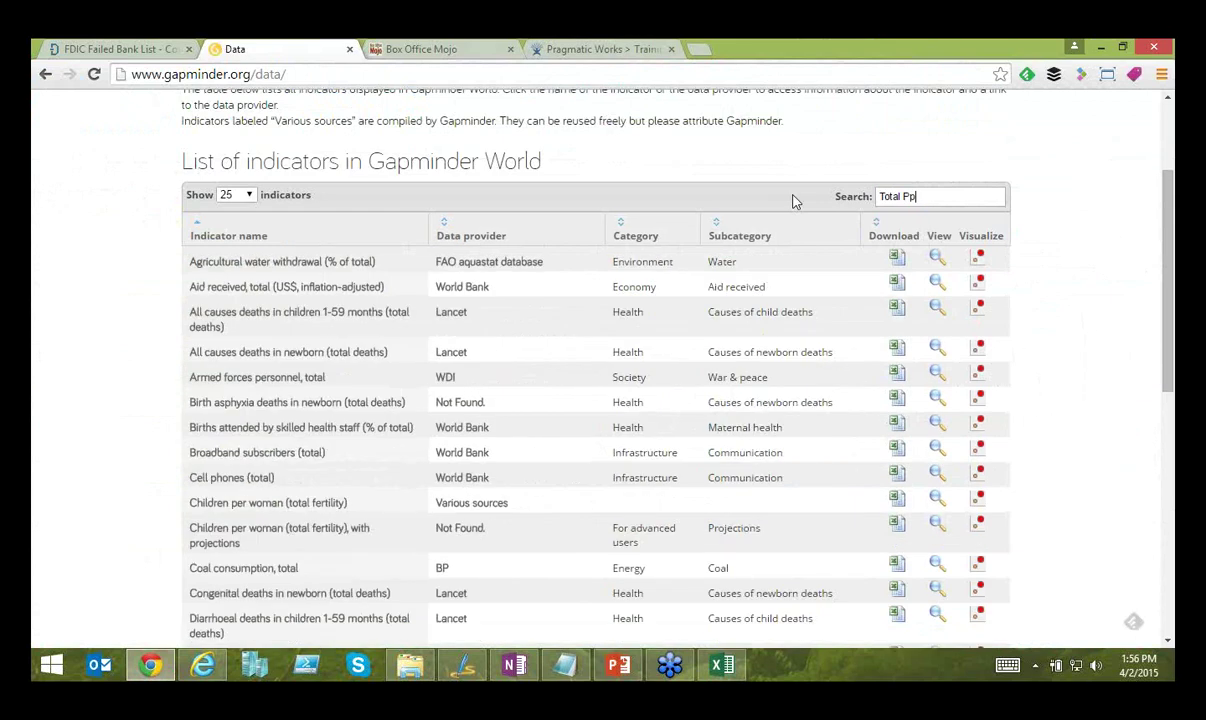
type("pulation")
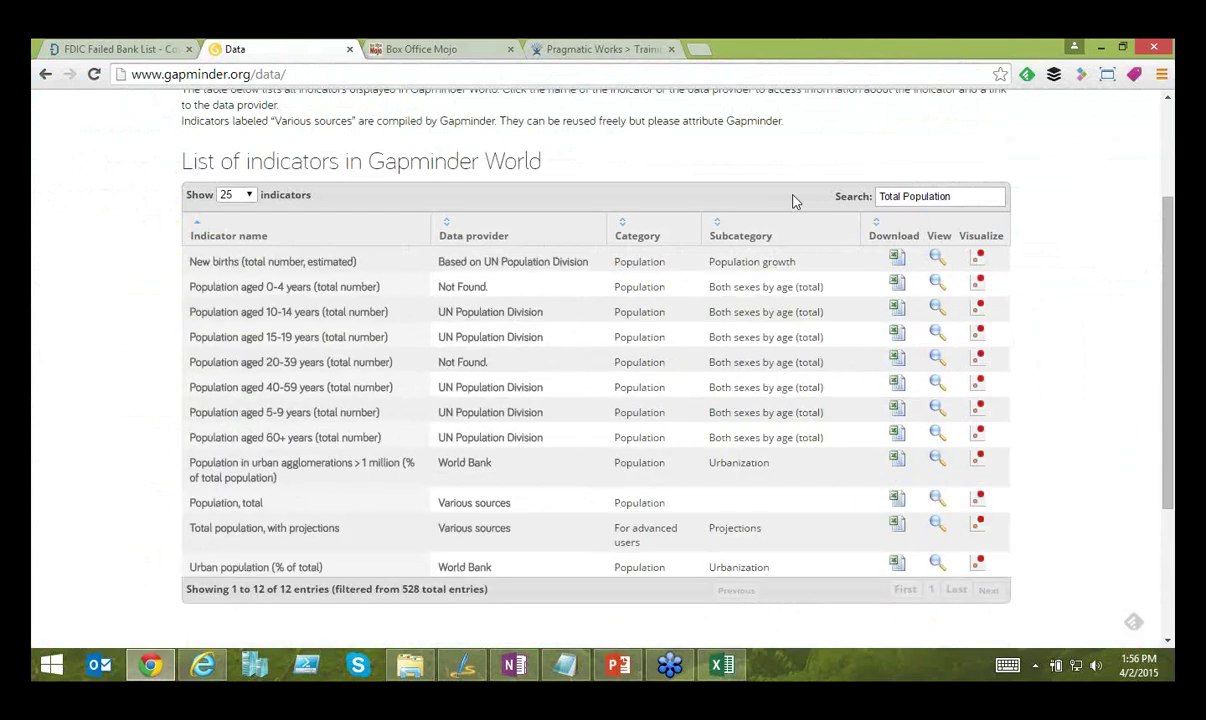
right_click(897, 522)
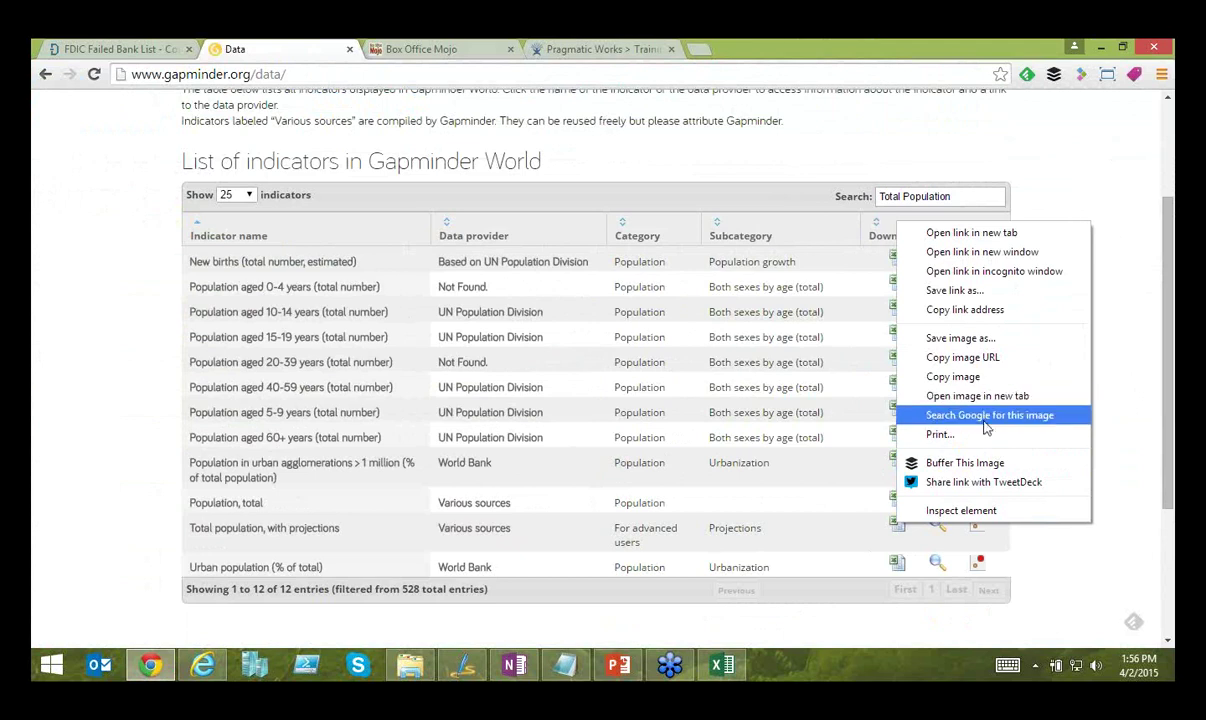
left_click(965, 309)
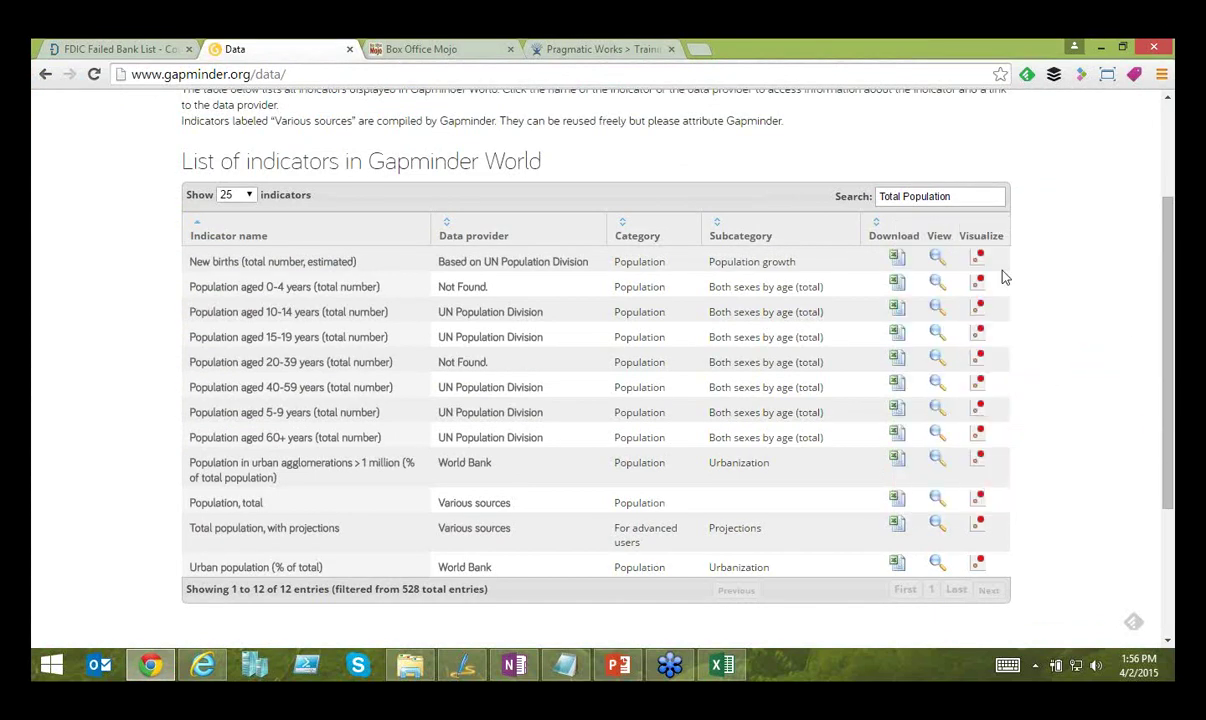
- Create a Power Query From Web query with the pasted Google Sheets link and edit its Data sheet
left_click(1101, 50)
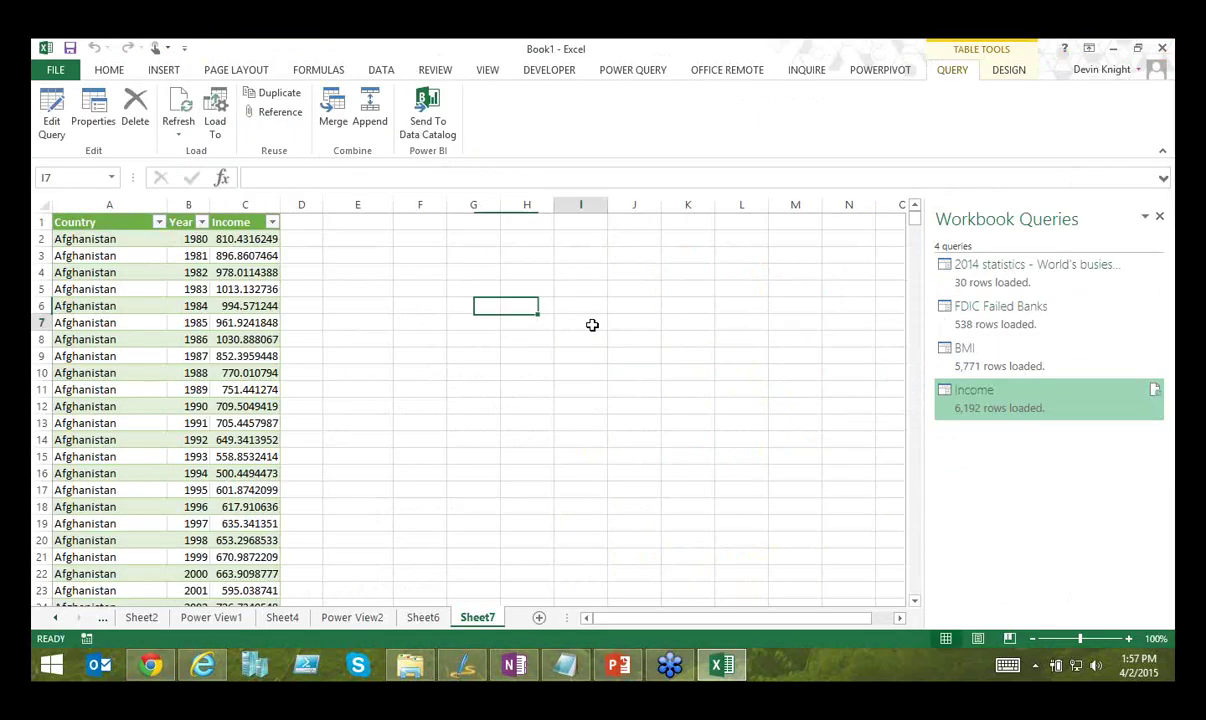
left_click(590, 322)
left_click(625, 70)
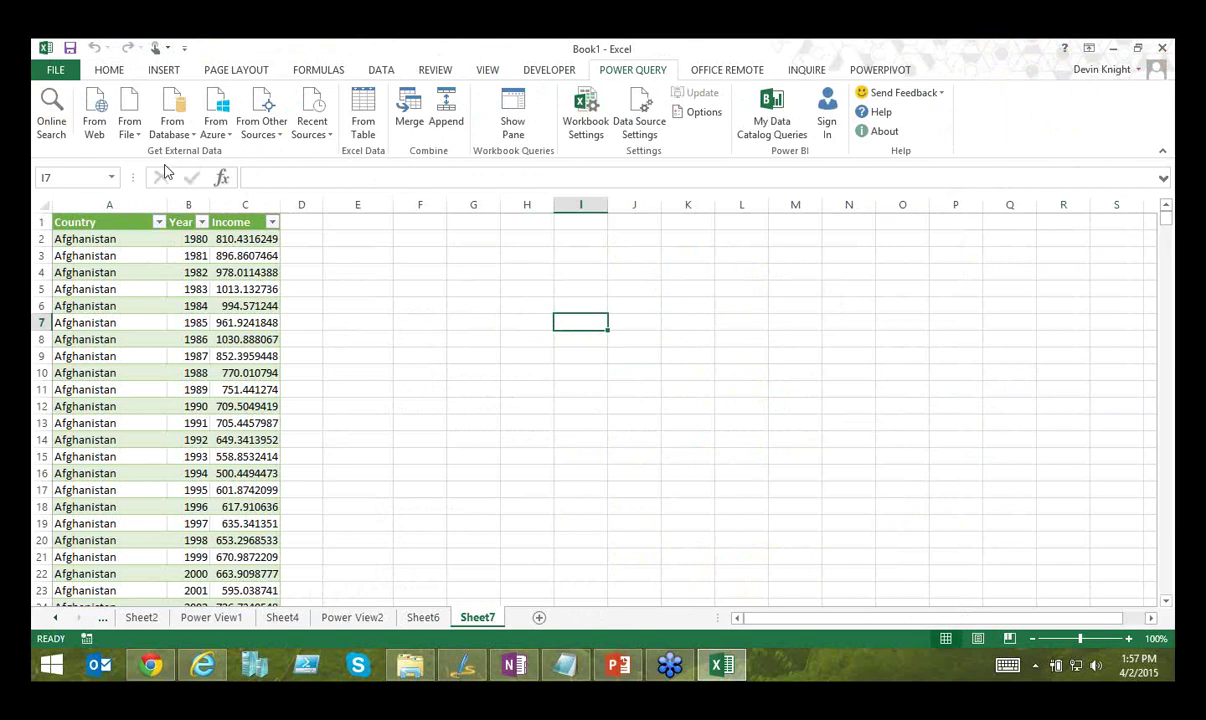
left_click(95, 122)
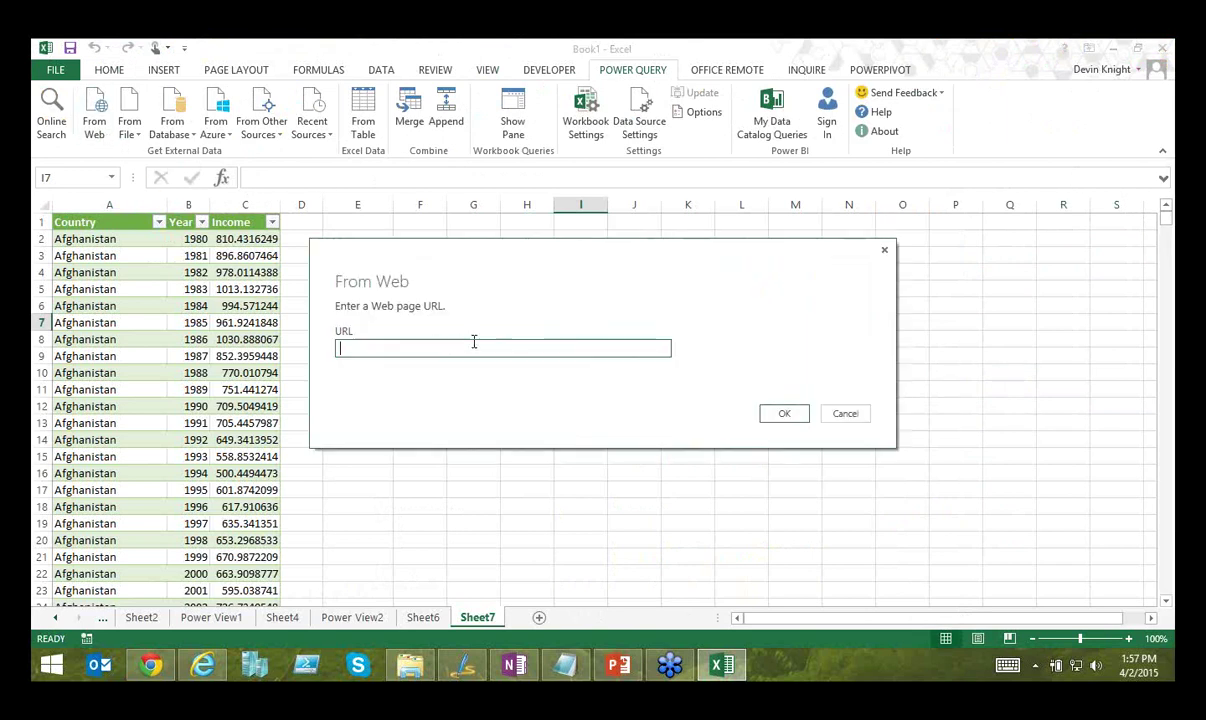
type("https://spreadsheets.google.com/pub?key=tL0jLxFBF9TbXIN_39b1qCQ&output=xls")
left_click(768, 416)
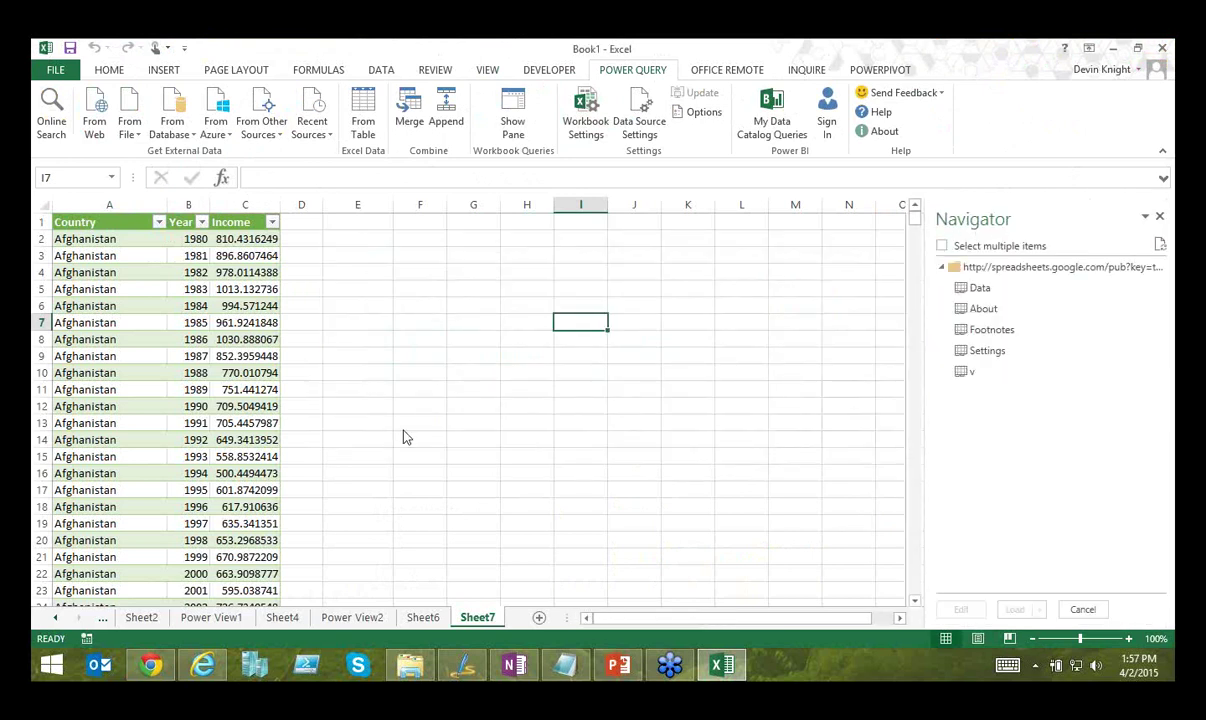
left_click(955, 289)
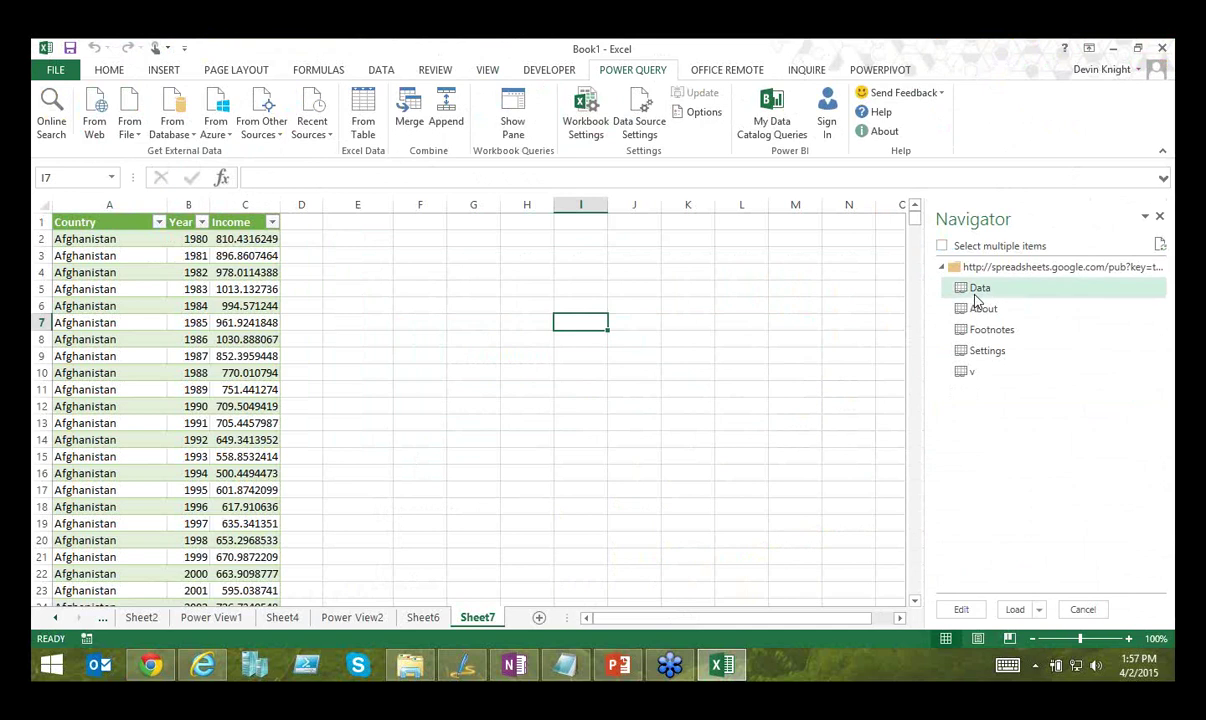
left_click(958, 610)
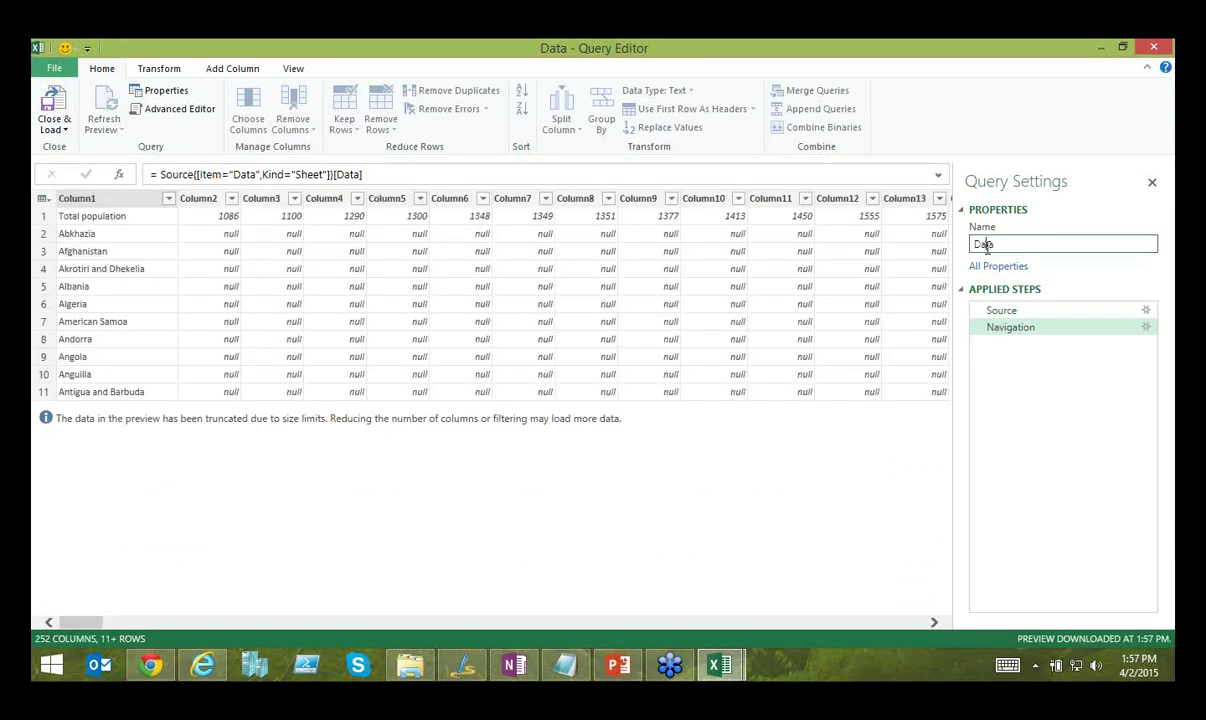
- Rename the new query to 'Population'
double_click(986, 246)
type("Po")
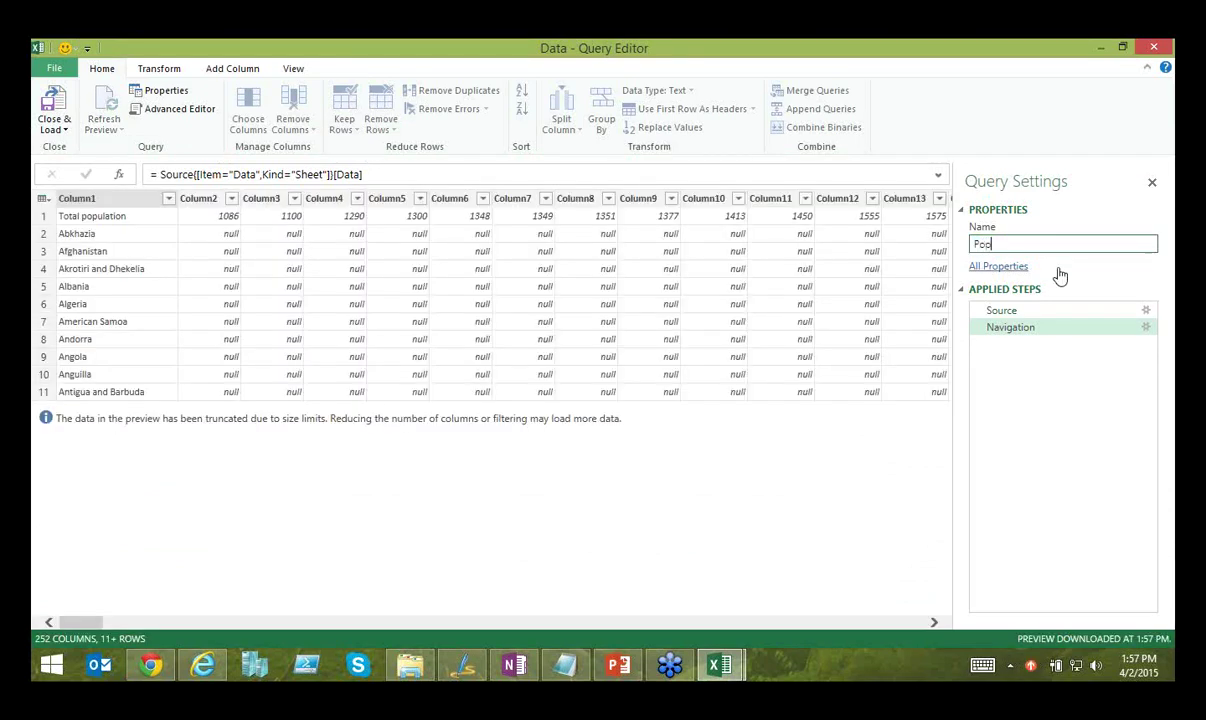
type("pulation")
key("Return")
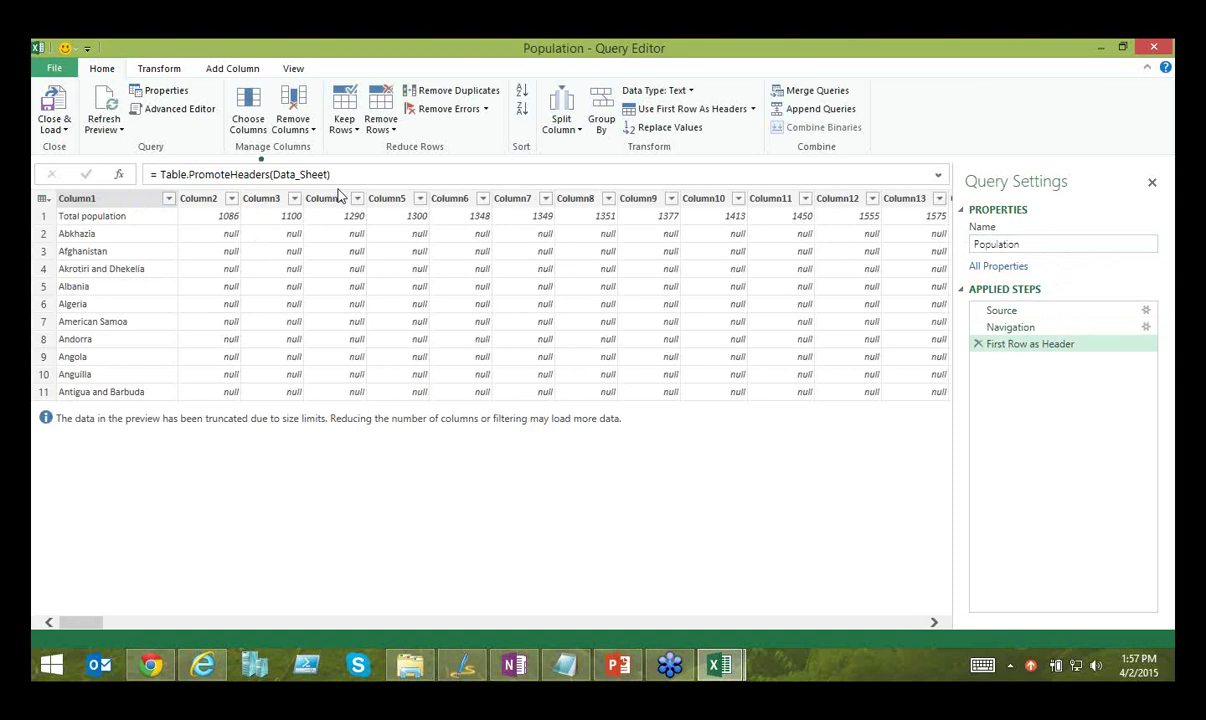
- Unpivot every column except Total population
left_click(128, 197)
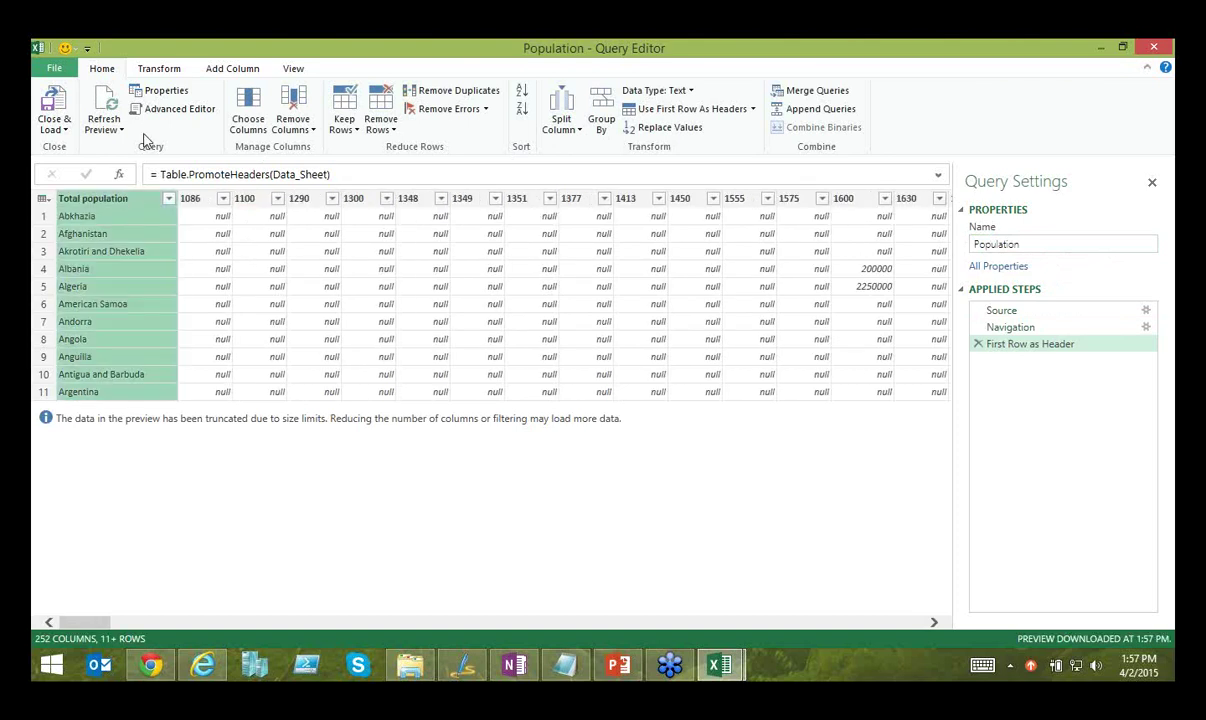
left_click(166, 72)
left_click(408, 128)
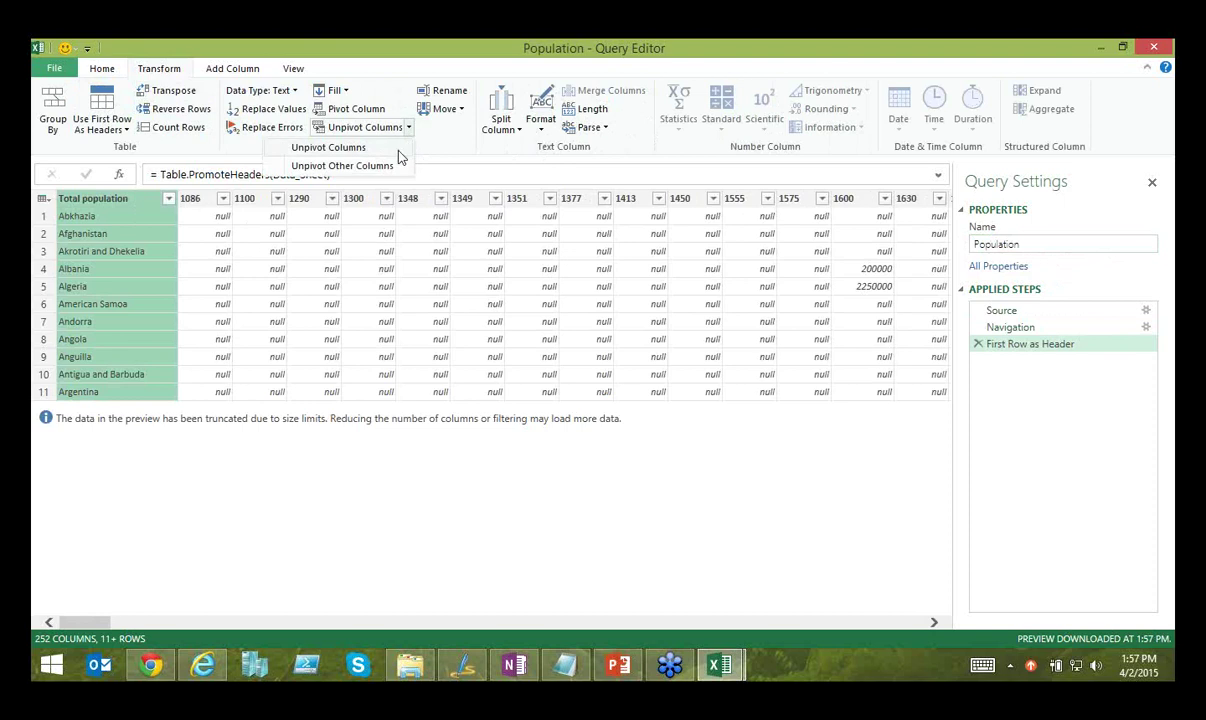
left_click(362, 166)
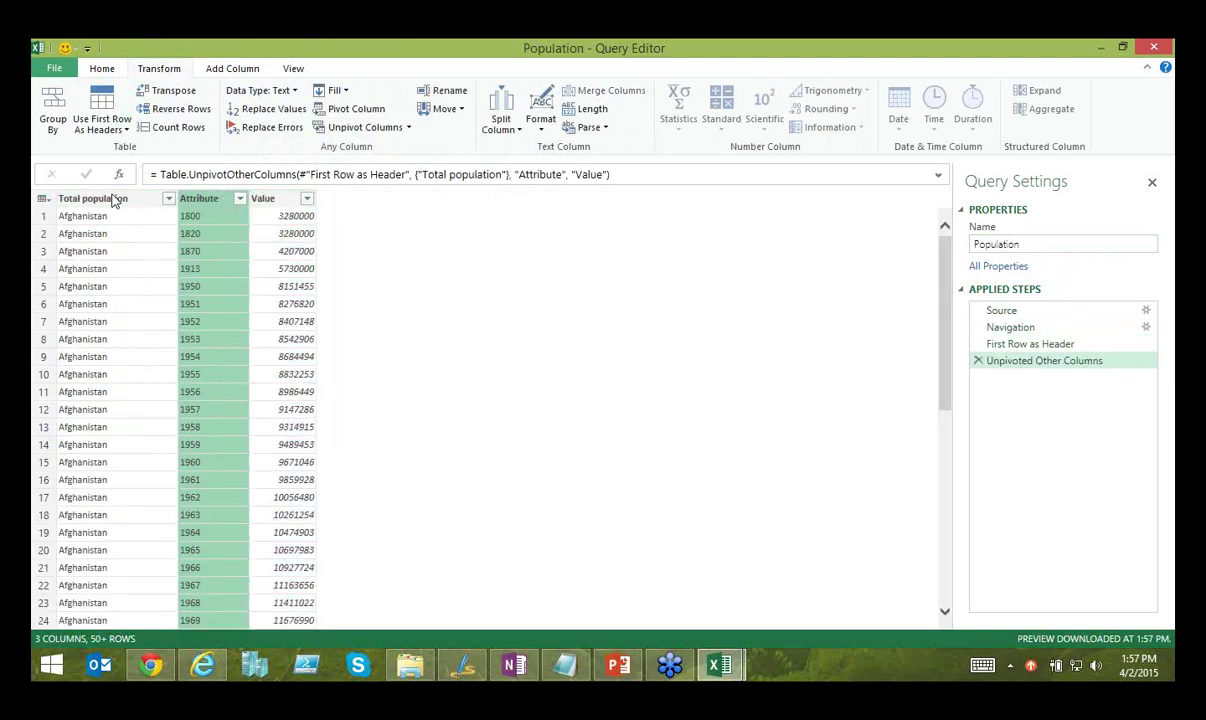
- Rename the columns to Country, Year and Population
double_click(113, 199)
type("Country")
key("Return")
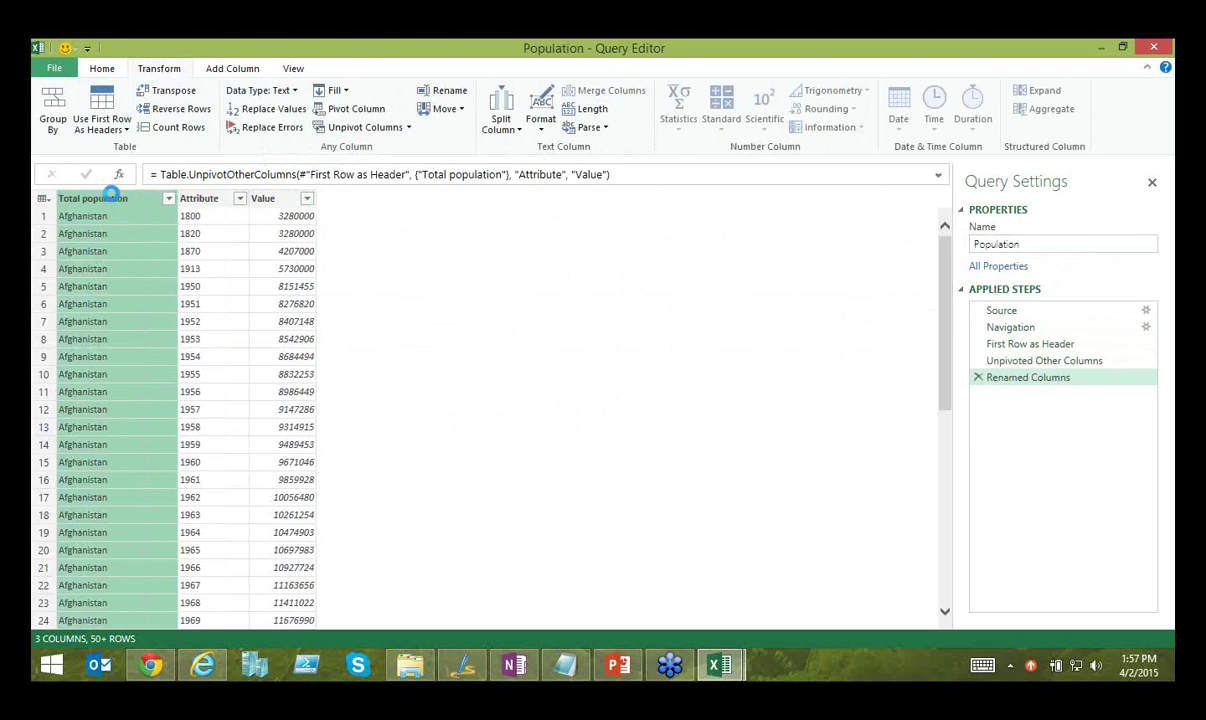
double_click(151, 201)
type("Year")
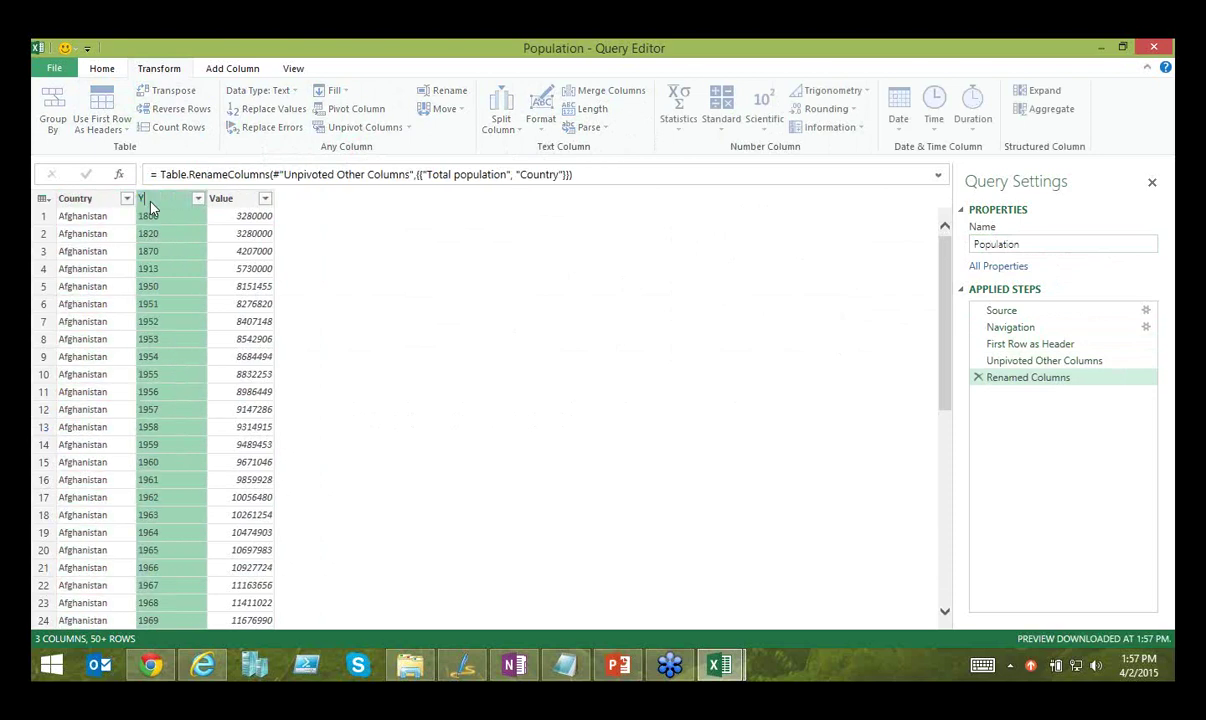
key("Return")
double_click(213, 199)
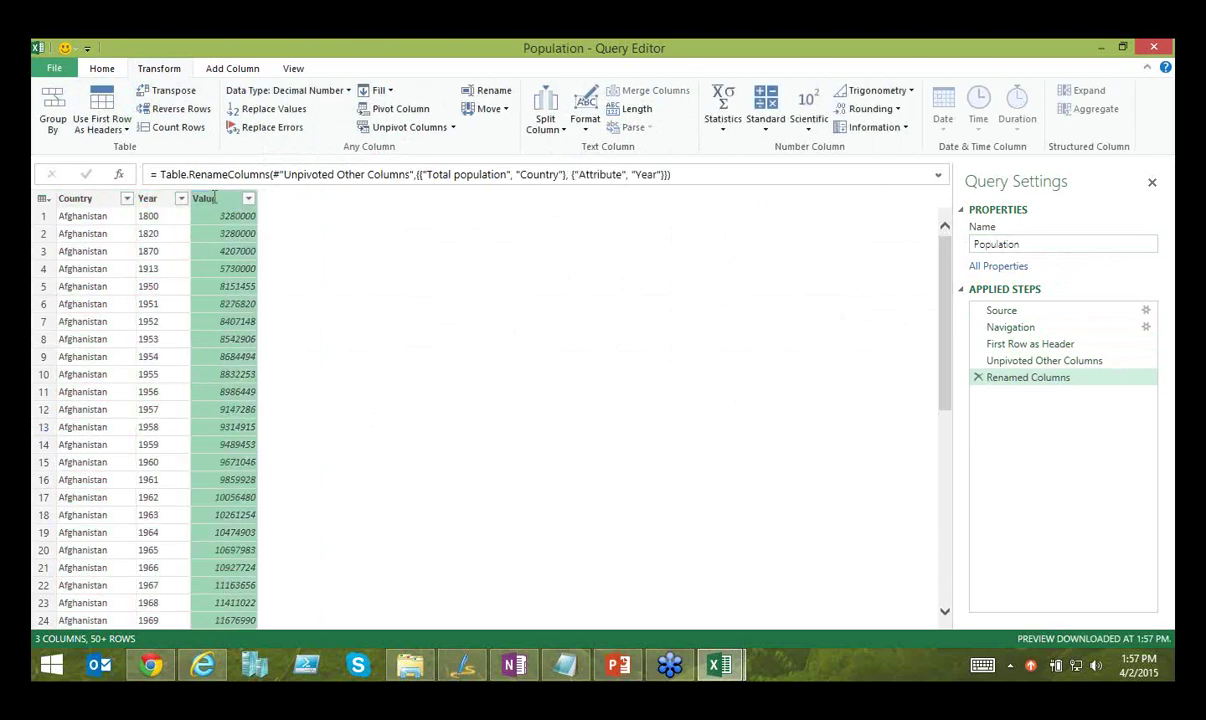
type("Population")
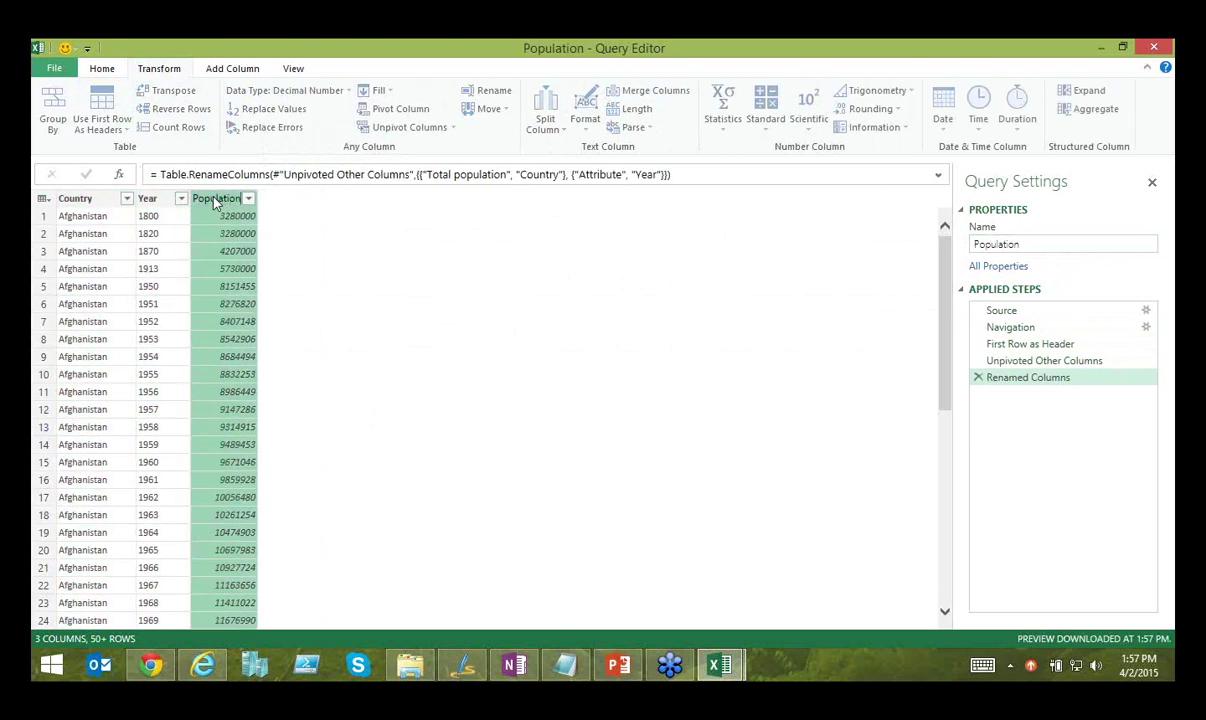
key("Return")
- Change the Year column's type to Whole Number
left_click(158, 200)
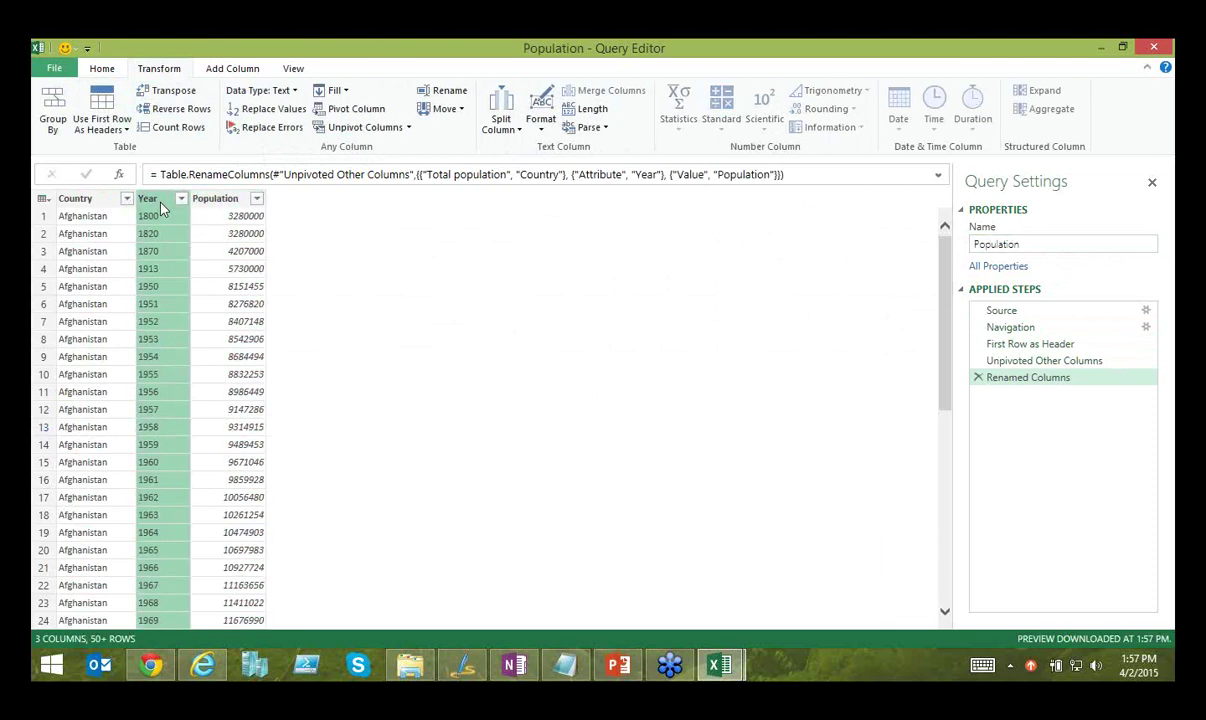
right_click(160, 202)
mouse_move(280, 314)
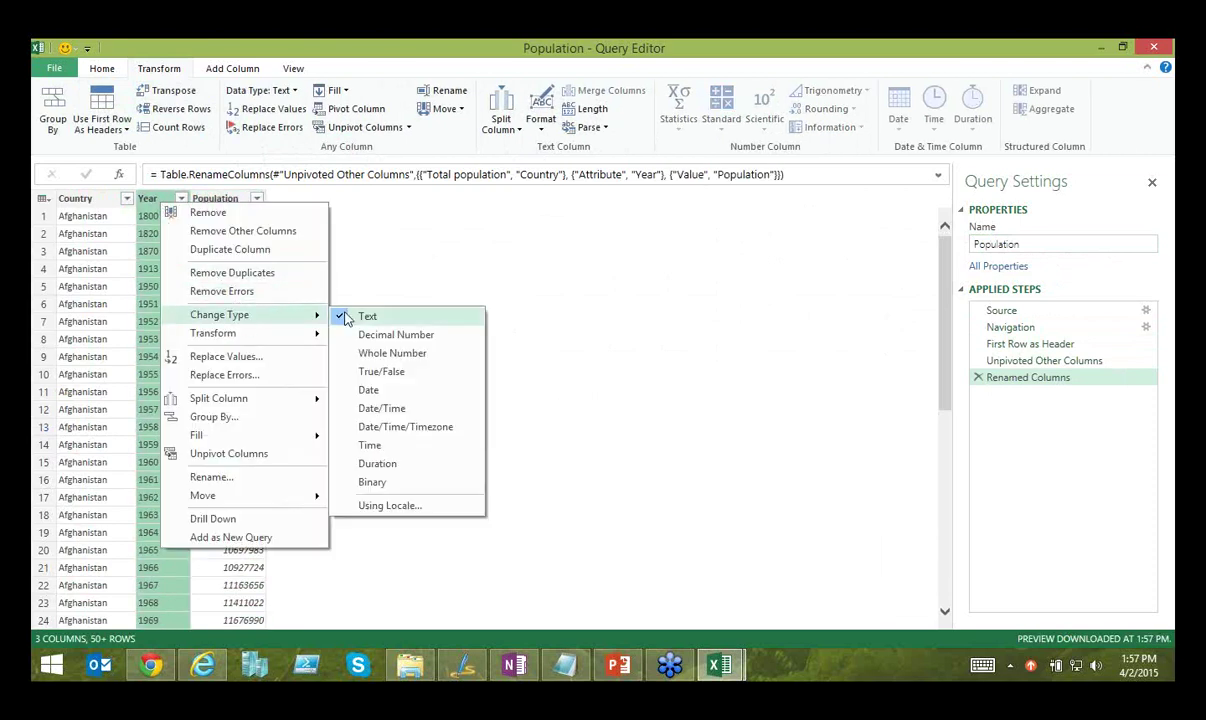
left_click(382, 350)
- Filter Year to values between 1980 and 2008
left_click(181, 199)
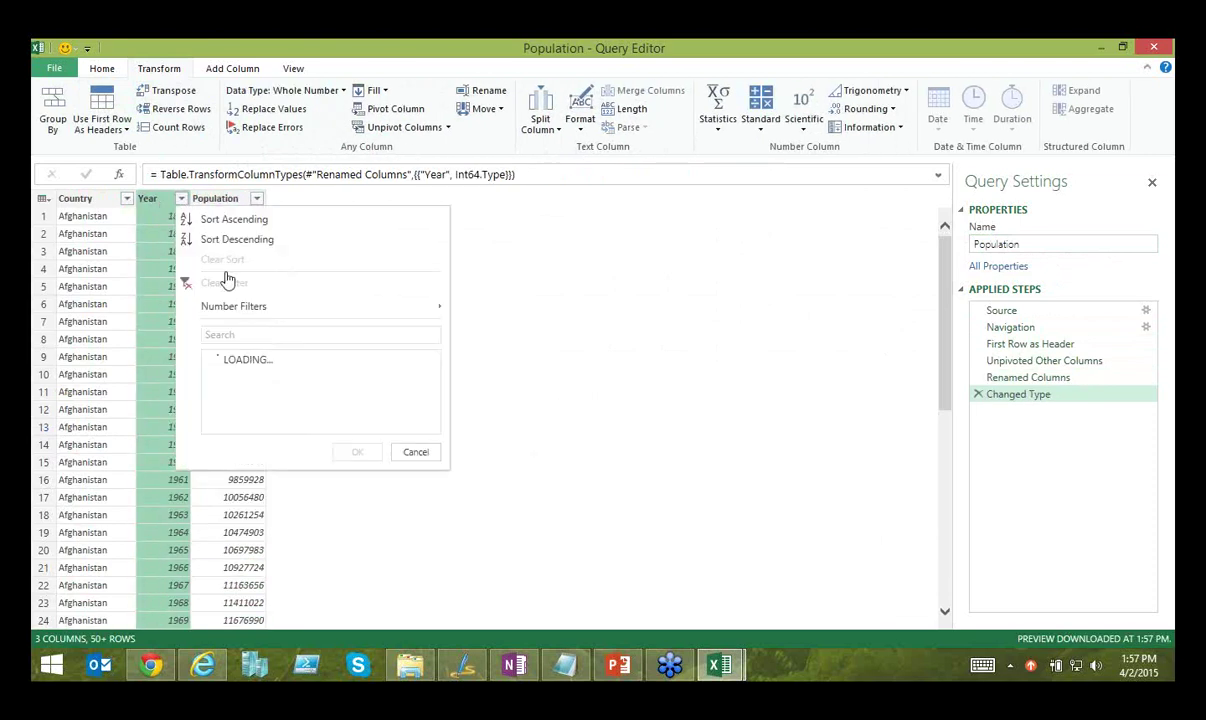
mouse_move(276, 306)
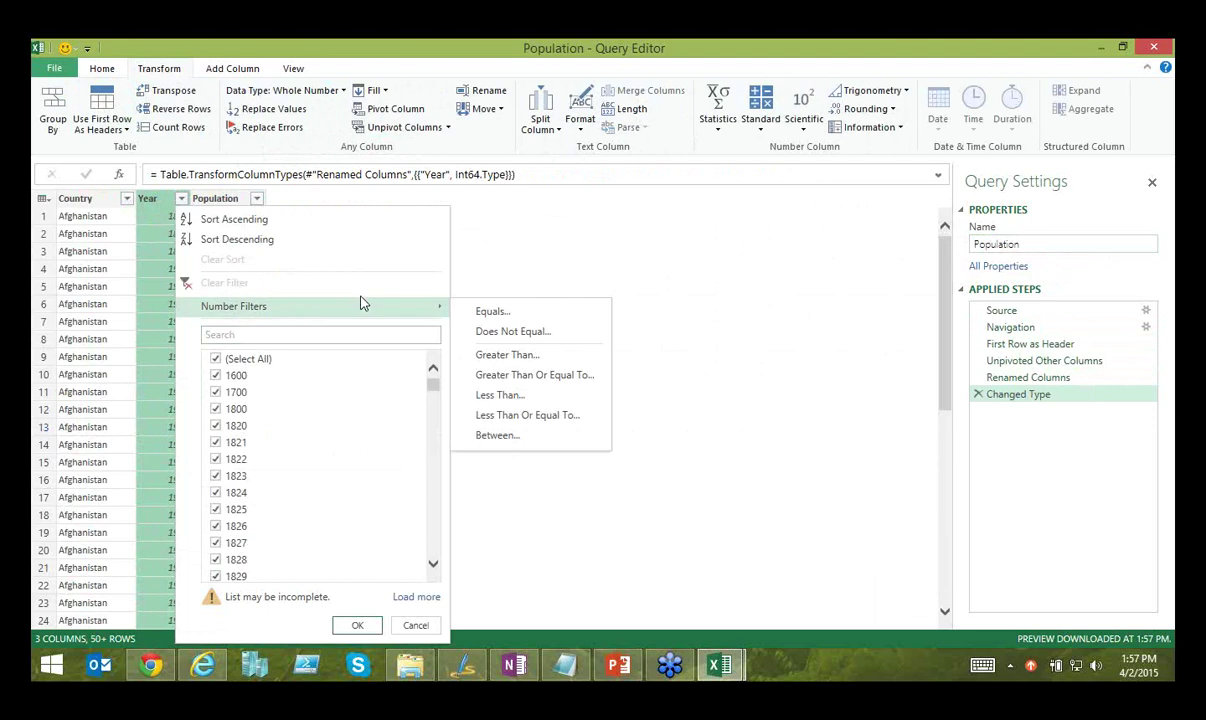
left_click(514, 437)
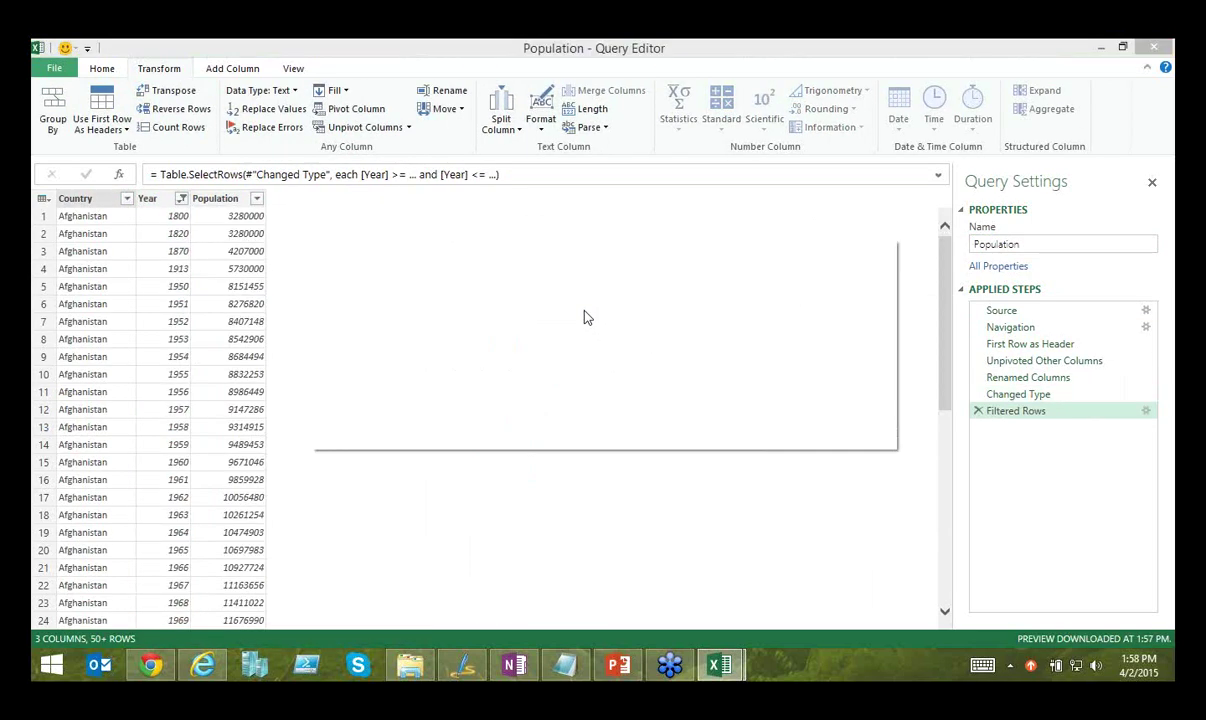
left_click(527, 331)
type("1980")
key("Tab")
key("Tab")
key("Tab")
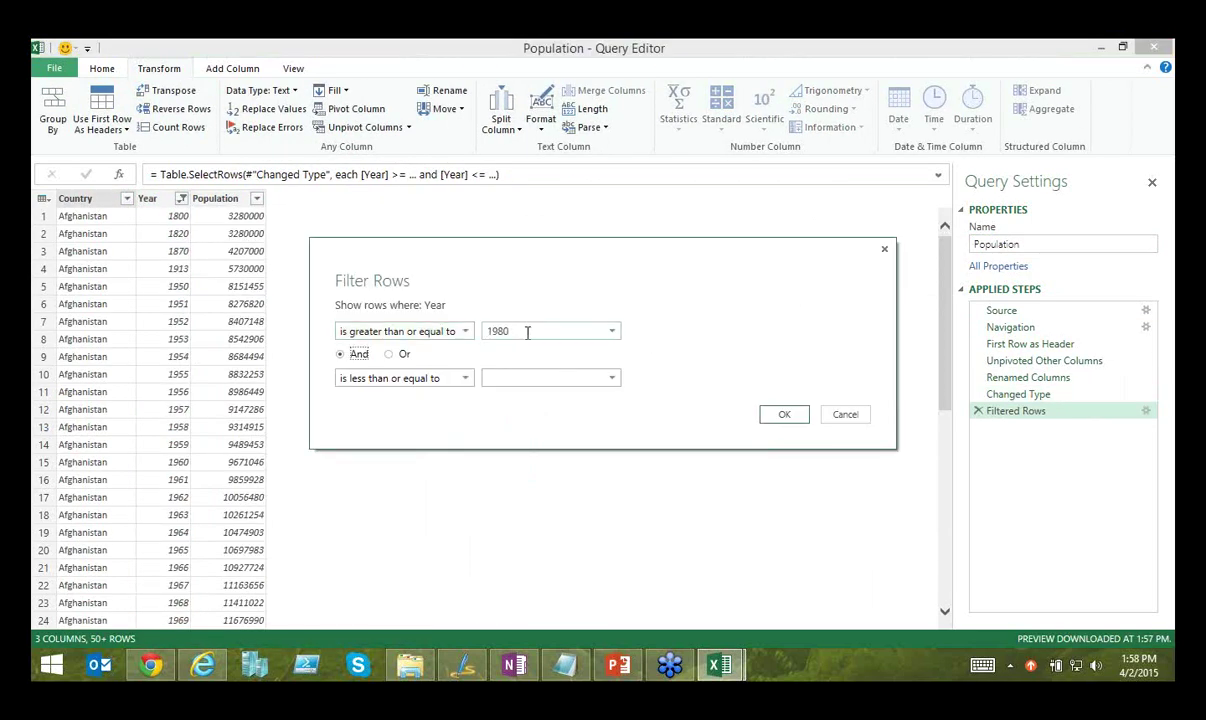
type("2008")
key("Return")
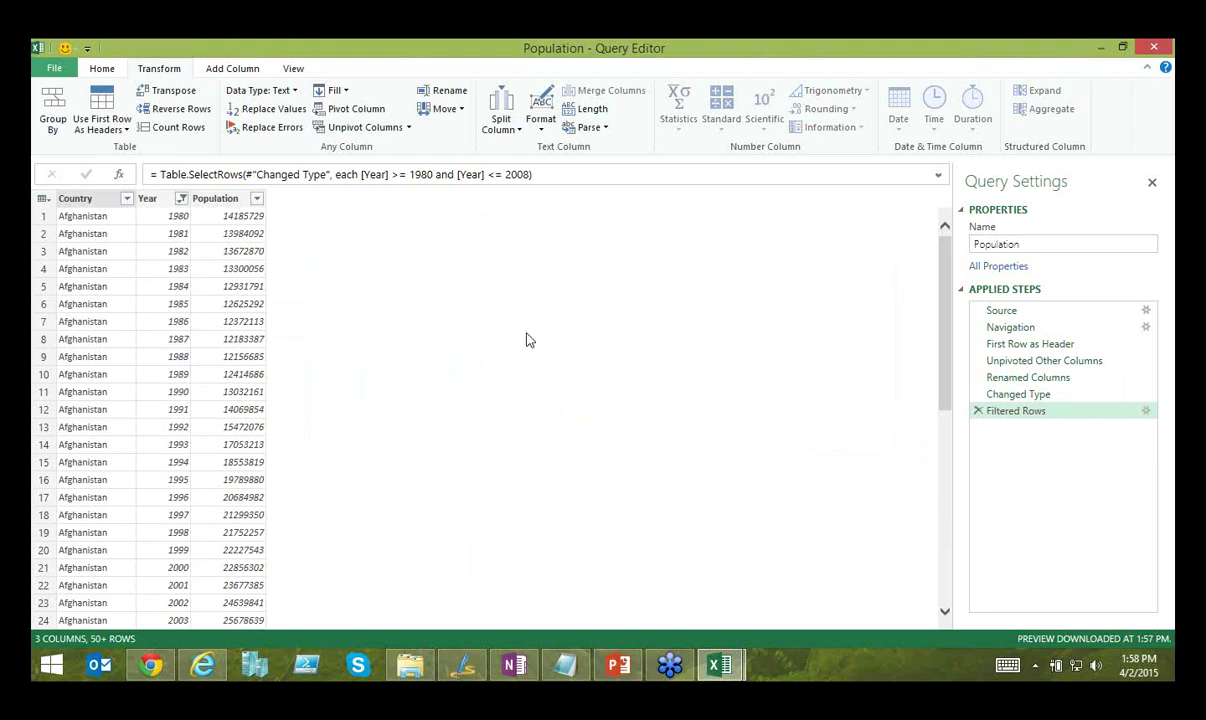
left_click(197, 292)
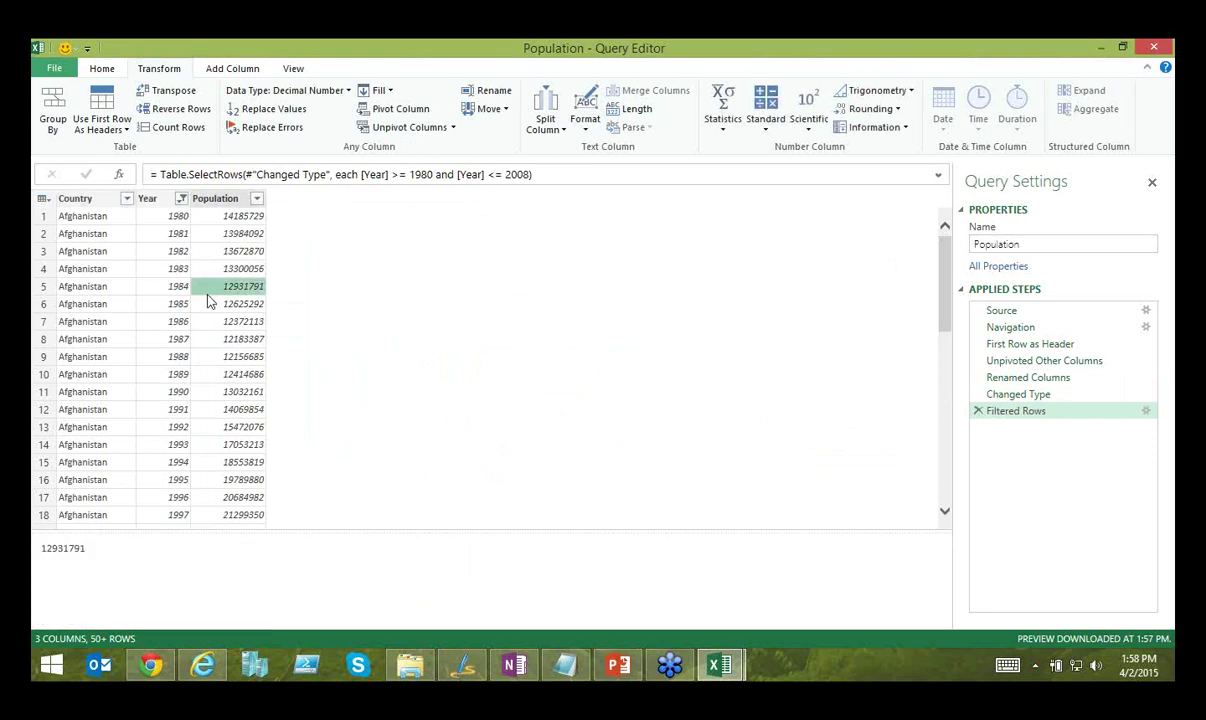
- Bring up the Home tab's Combine group with Merge Queries and Append Queries
left_click(101, 68)
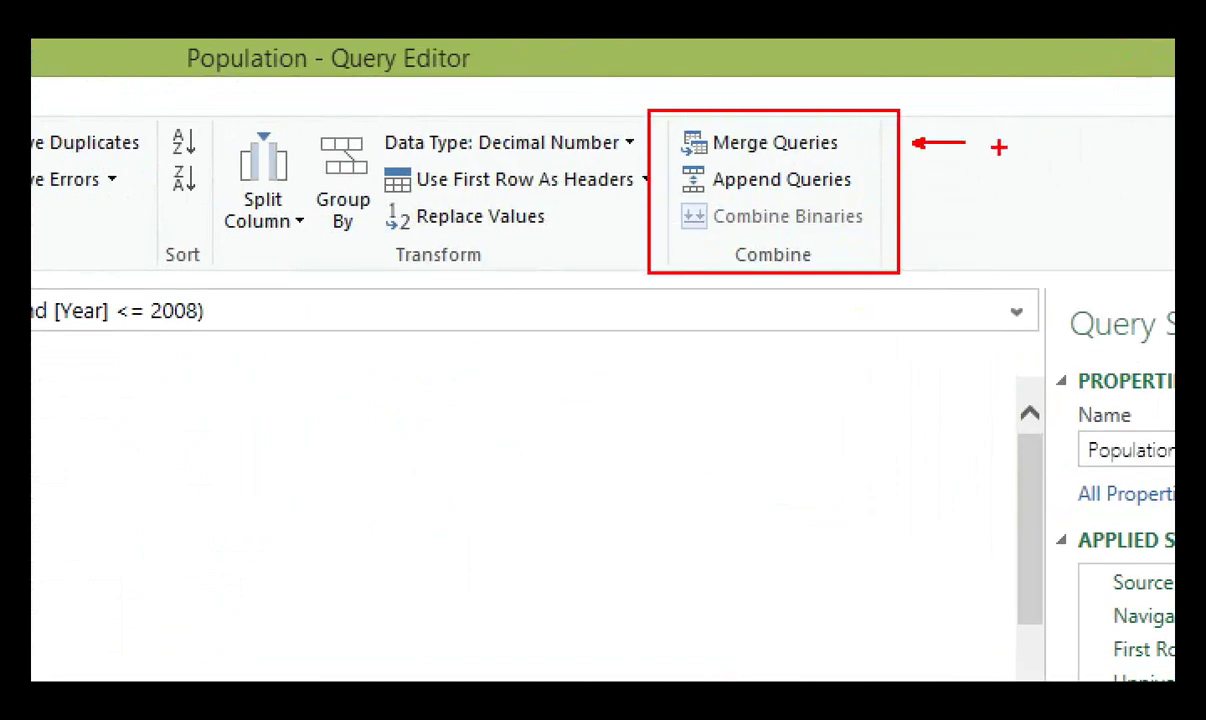
type("t")
type("Un")
key("BackSpace")
type("oin")
left_click_drag(910, 181, 963, 181)
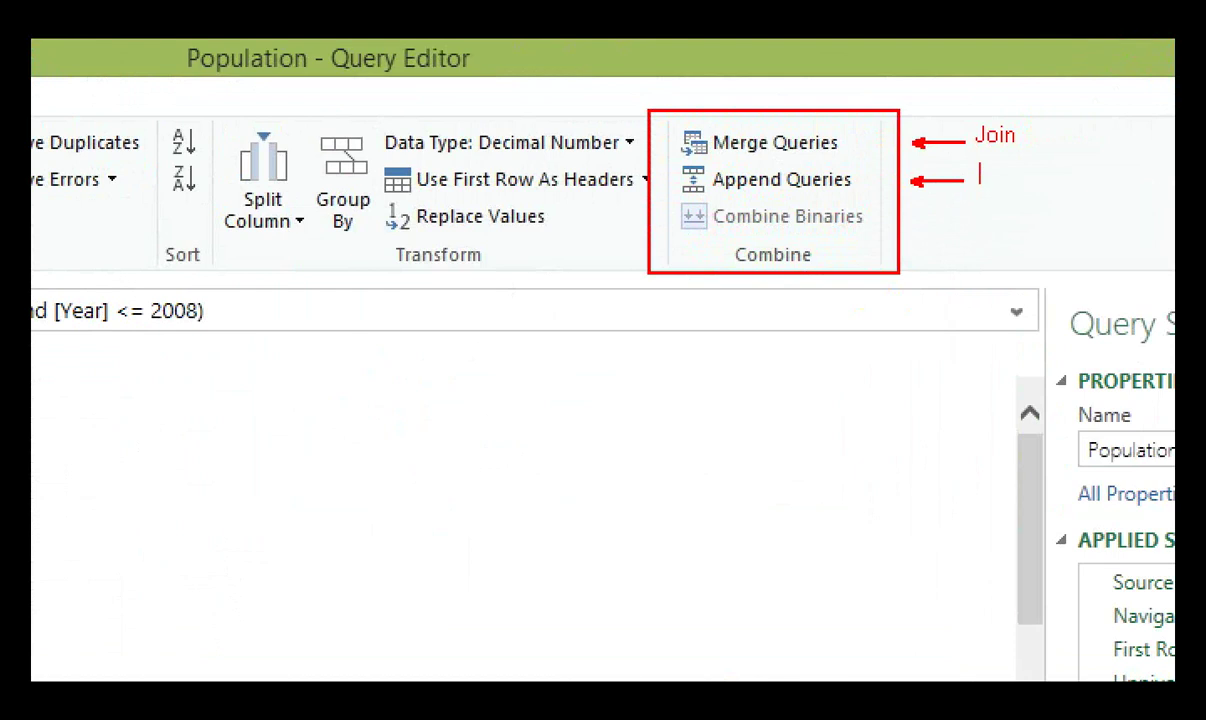
type("U")
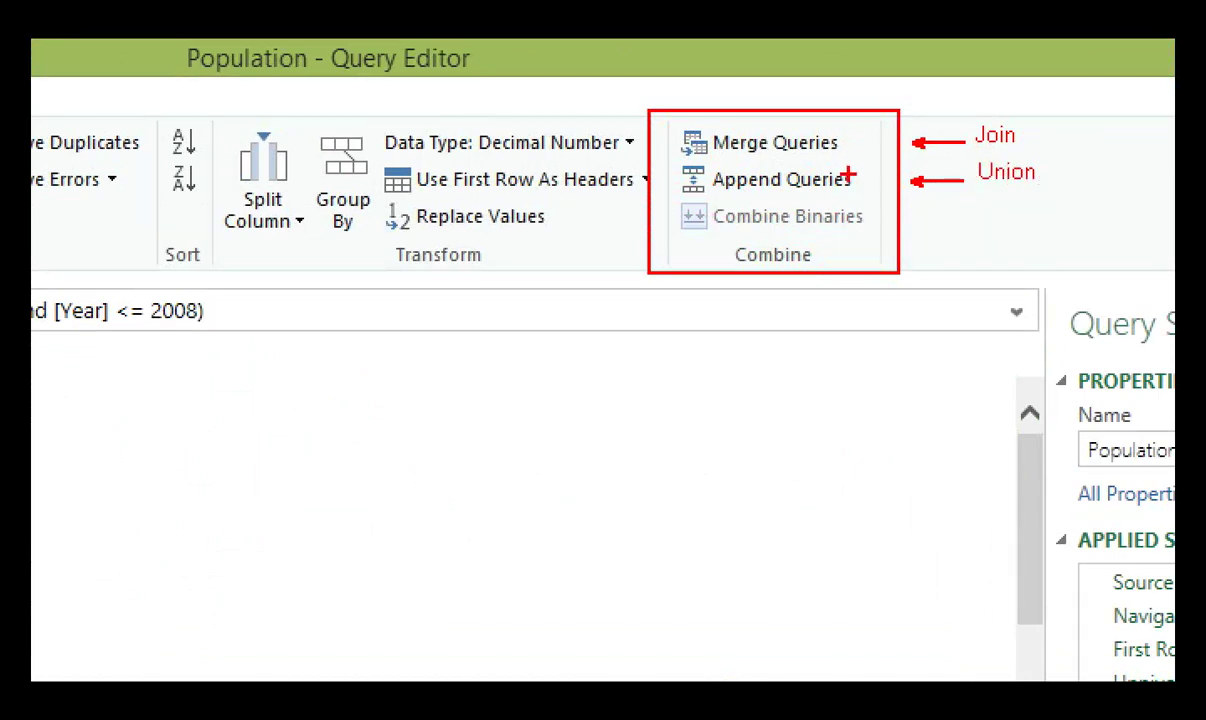
- Merge the BMI query into Population on Country and Year, keeping only matching rows
left_click(775, 142)
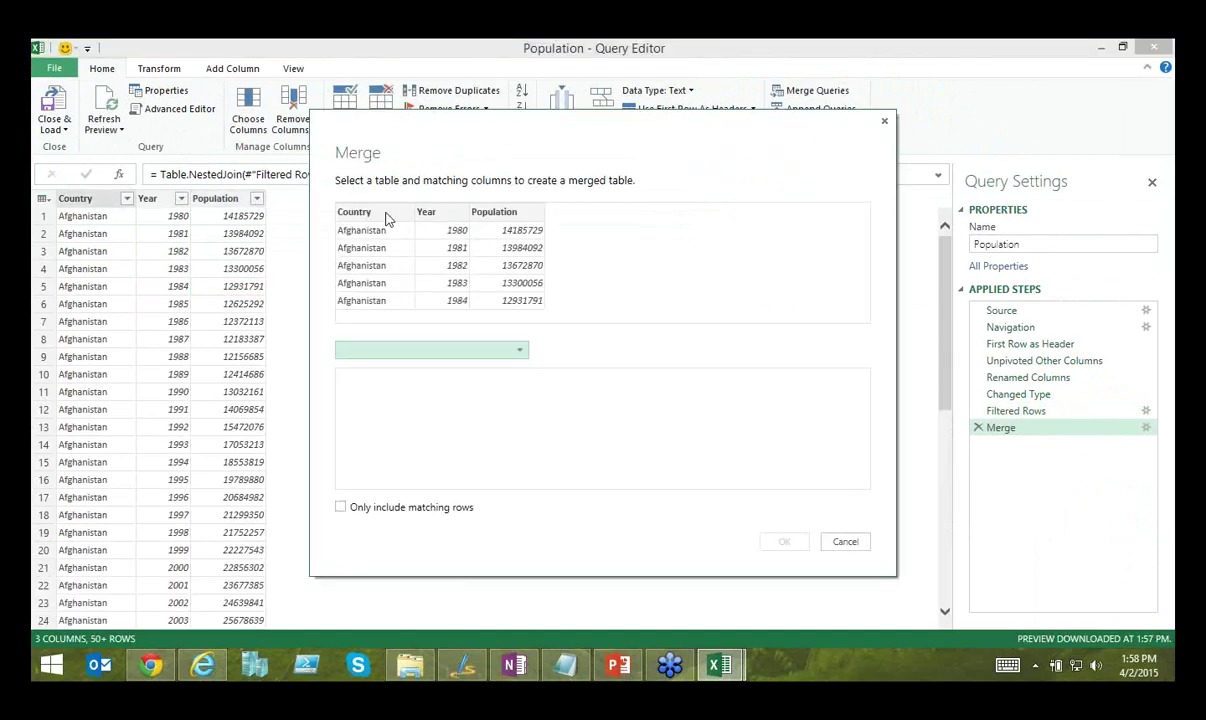
left_click(519, 351)
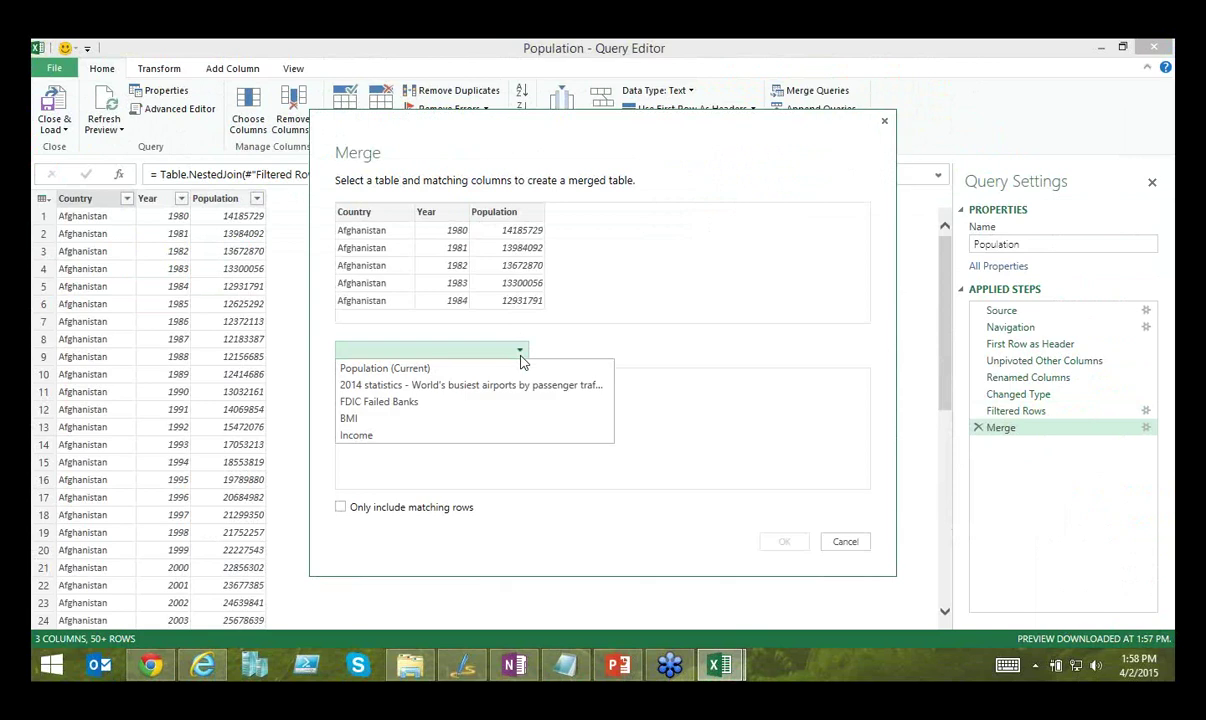
left_click(455, 419)
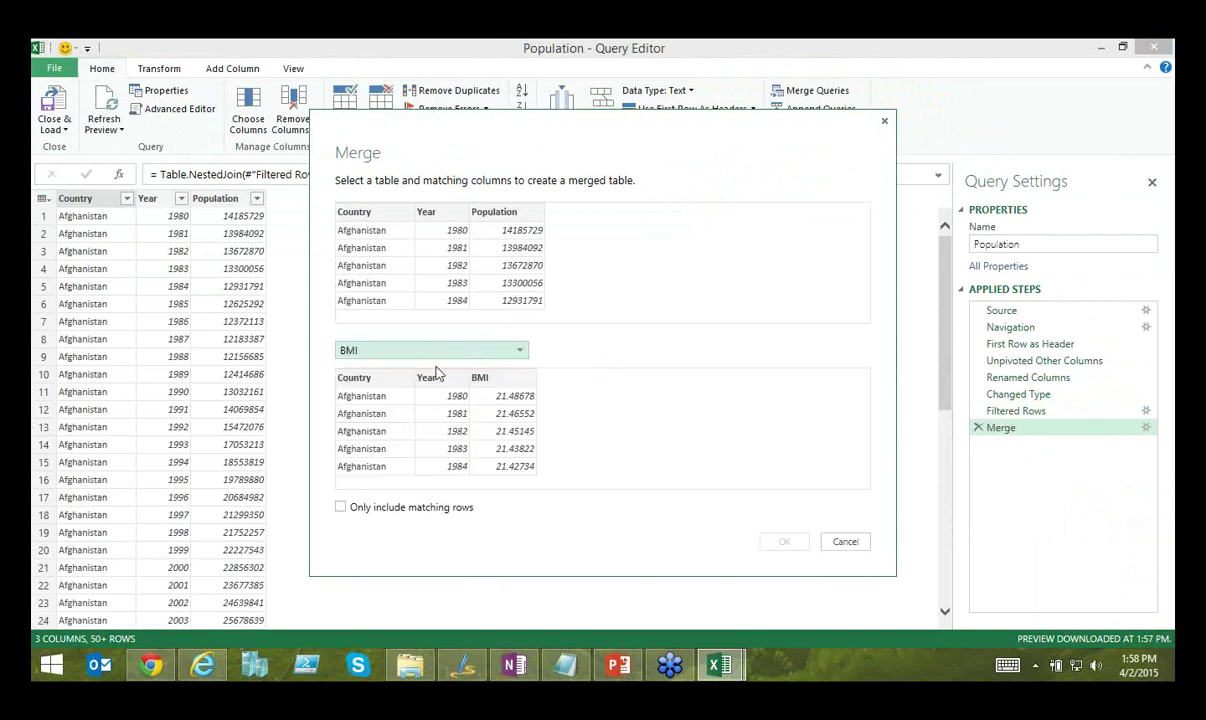
left_click(352, 215)
left_click(436, 227, "ctrl")
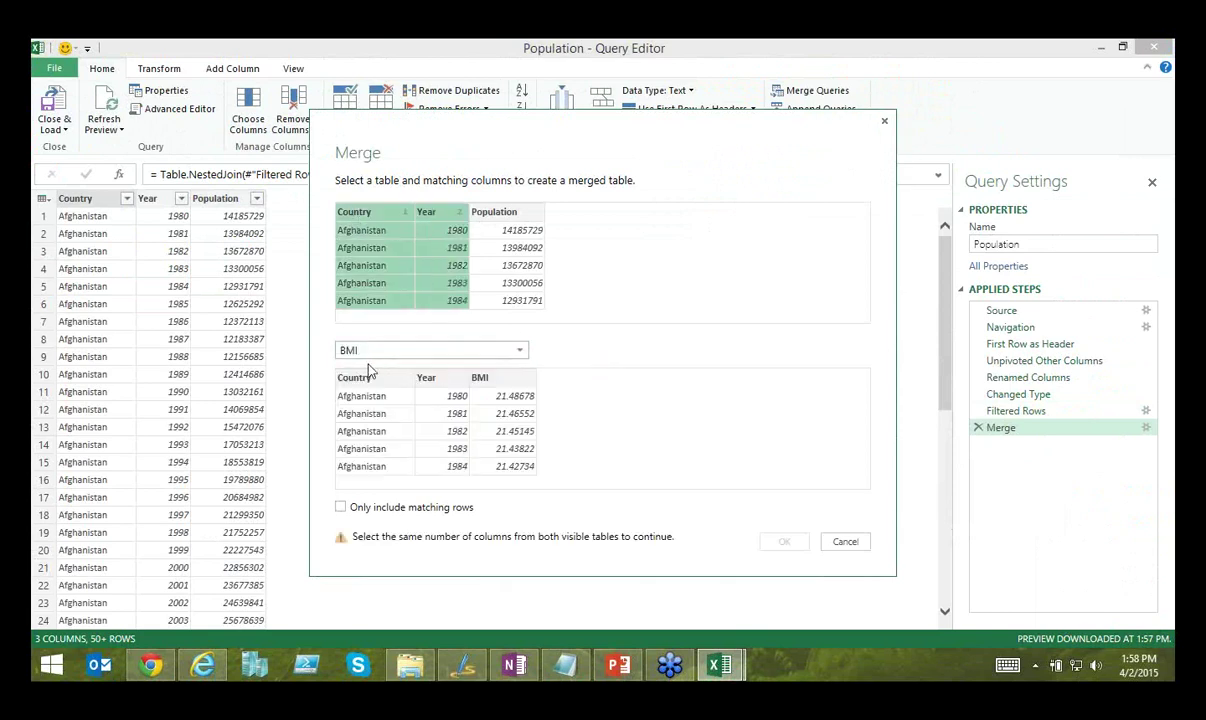
left_click(355, 378)
left_click(428, 378, "ctrl")
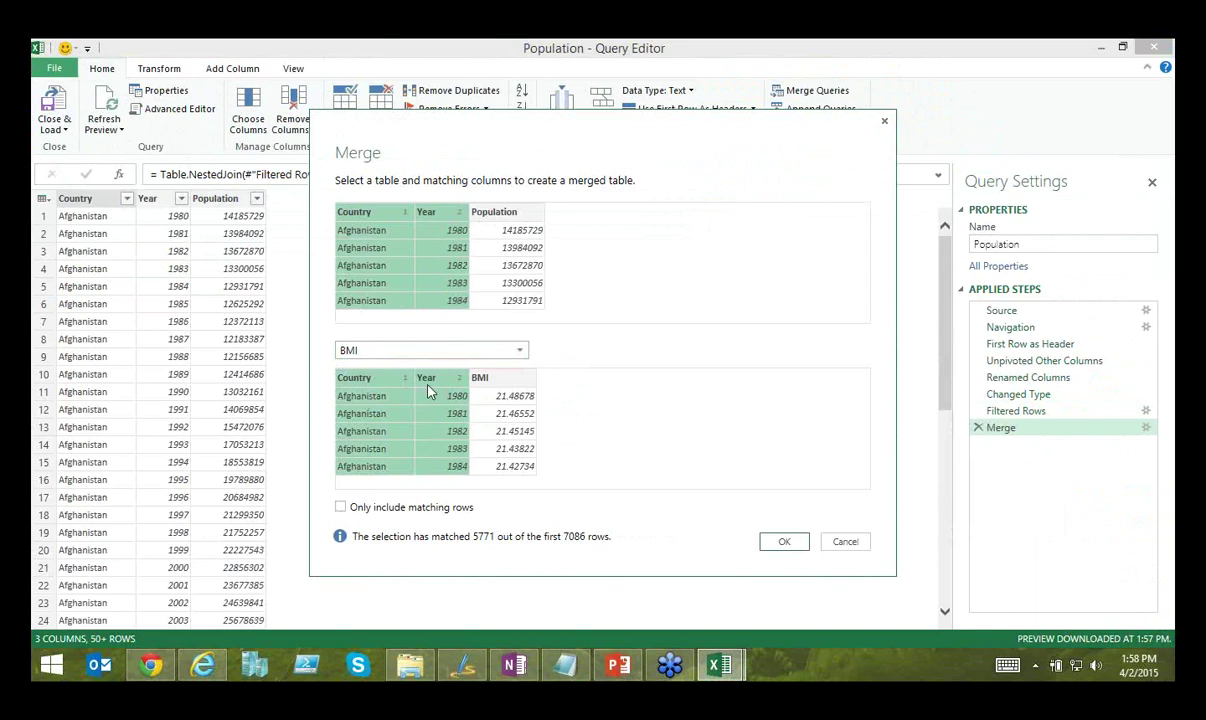
left_click(376, 509)
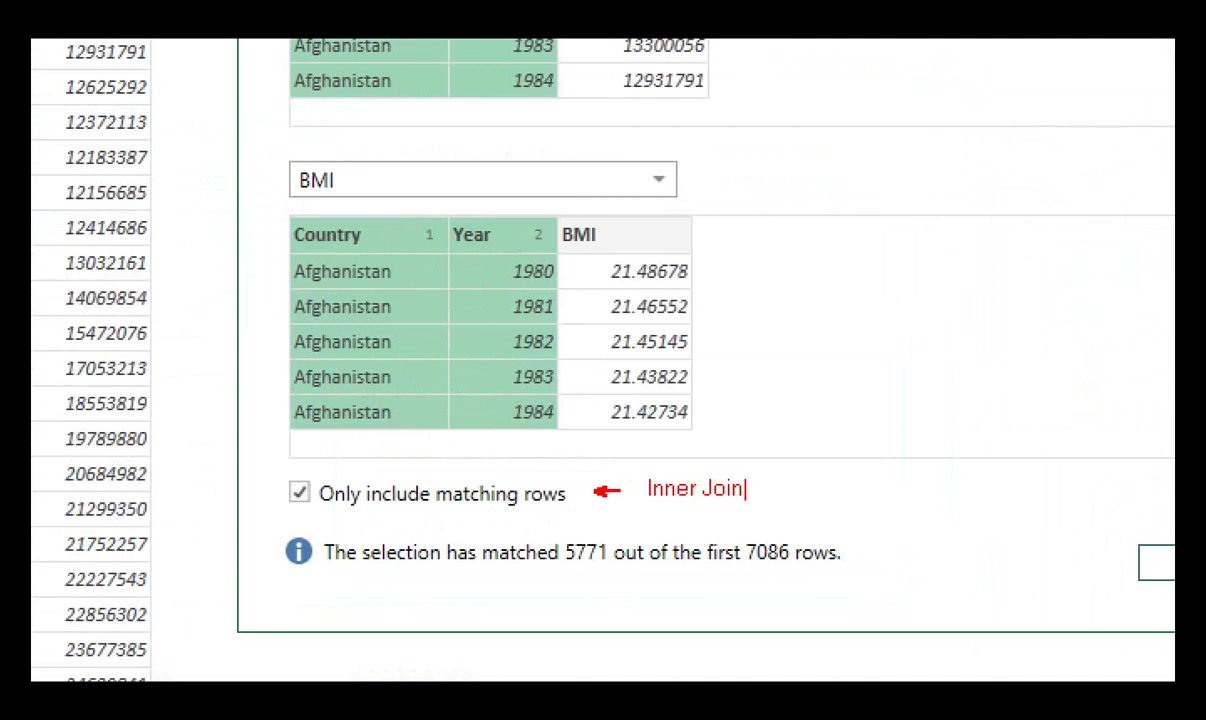
left_click_drag(667, 100, 697, 157)
left_click_drag(708, 226, 752, 198)
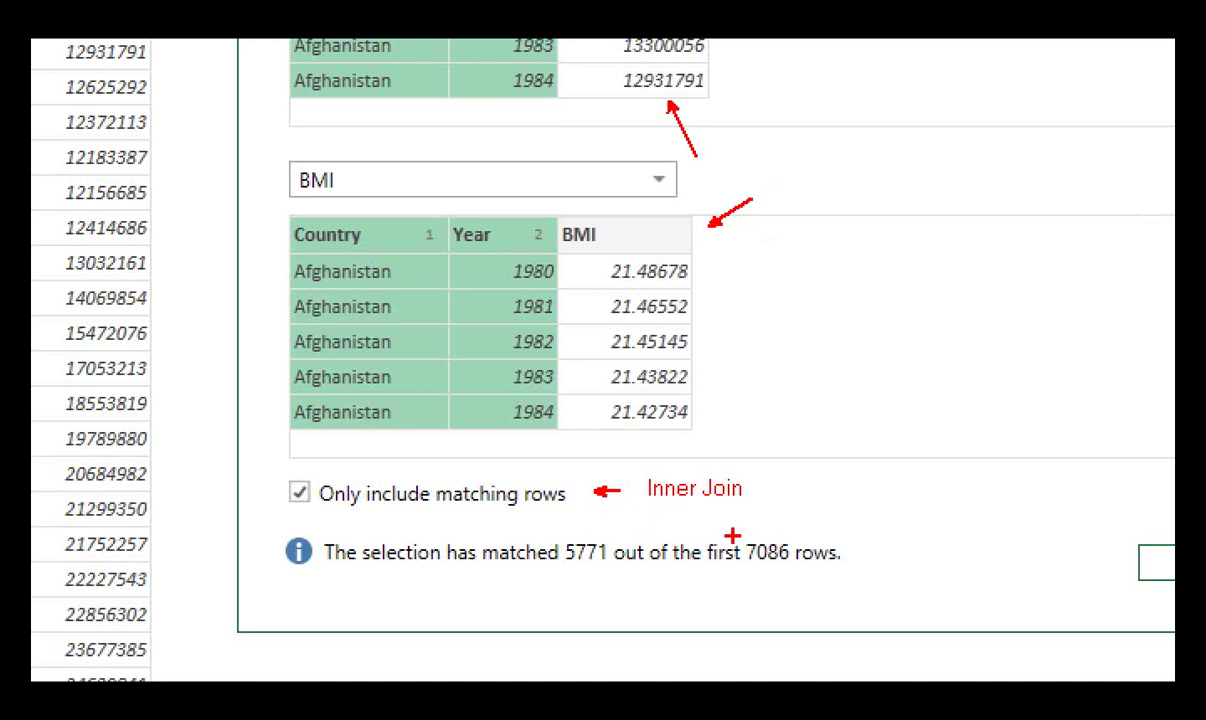
key("Escape")
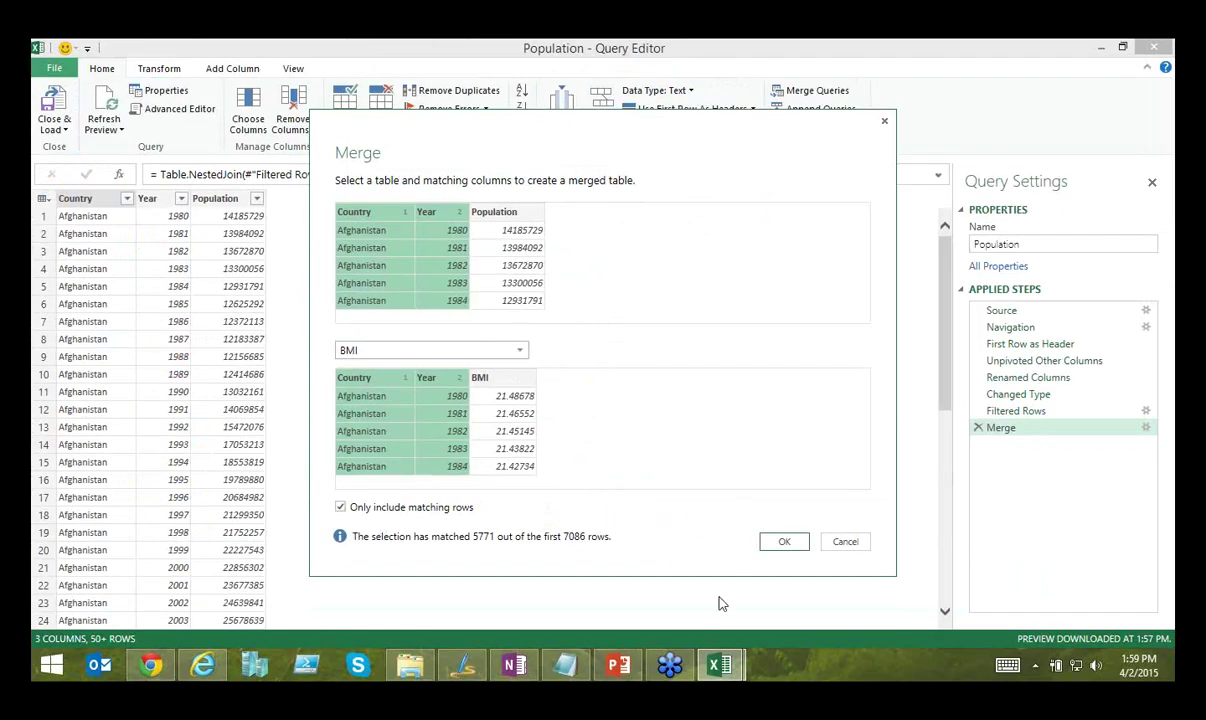
left_click(784, 541)
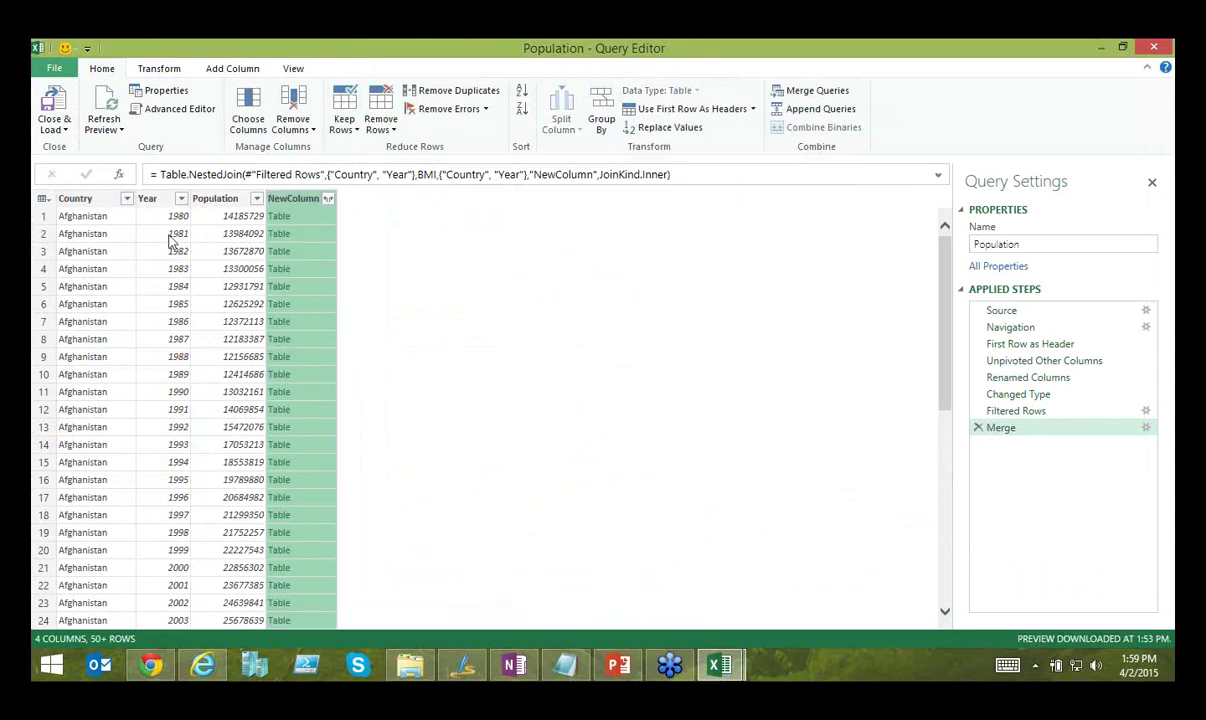
- Expand the merged column to only BMI, without a column-name prefix
left_click(329, 200)
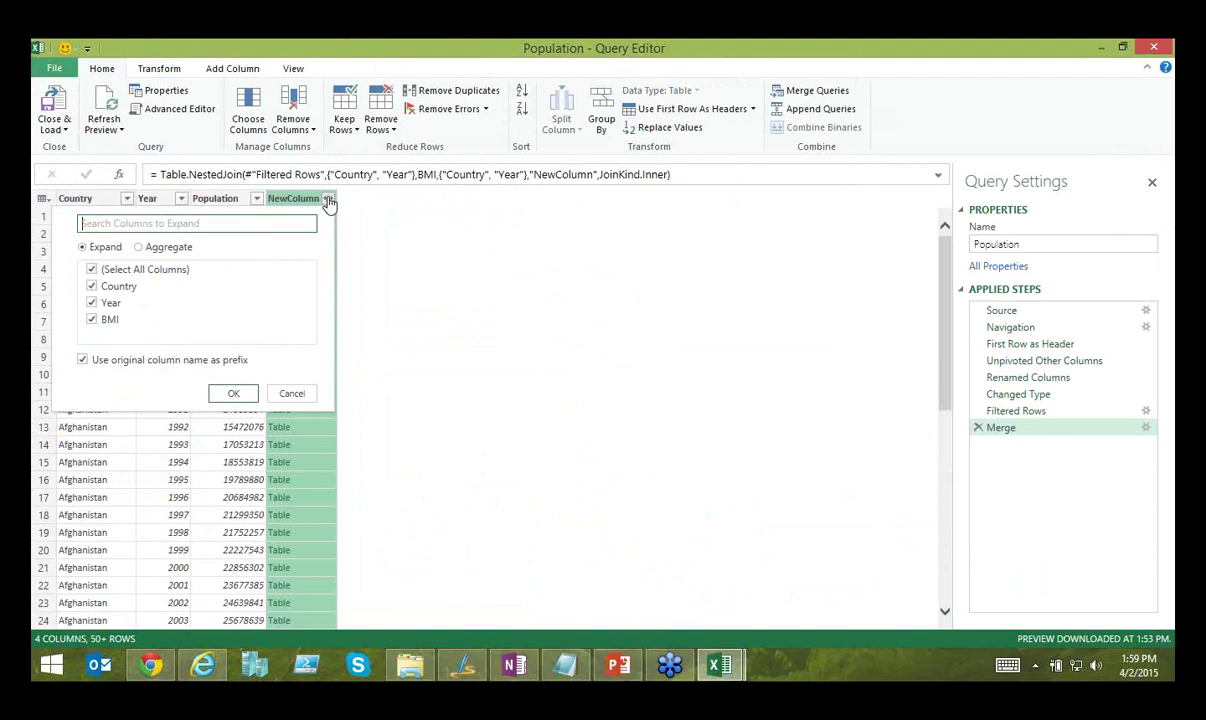
left_click(91, 269)
left_click(91, 319)
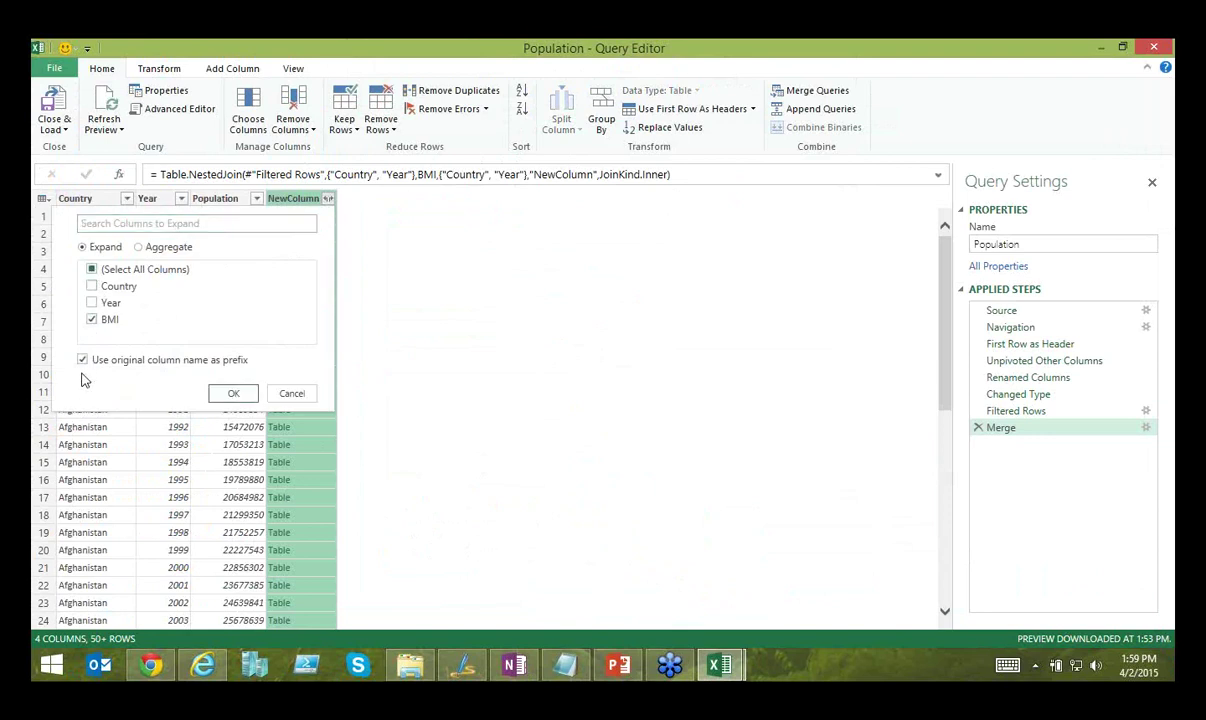
left_click(82, 359)
left_click(233, 393)
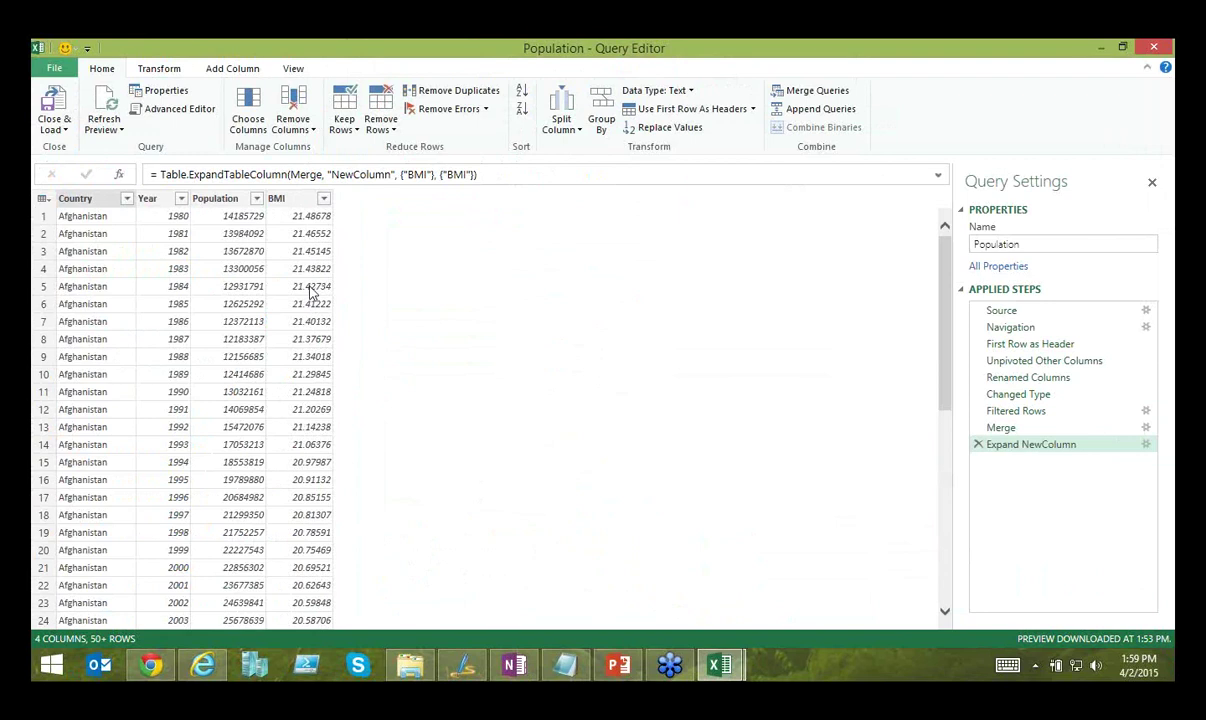
- Merge the Income query into Population on Country and Year, keeping only matching rows
left_click(810, 90)
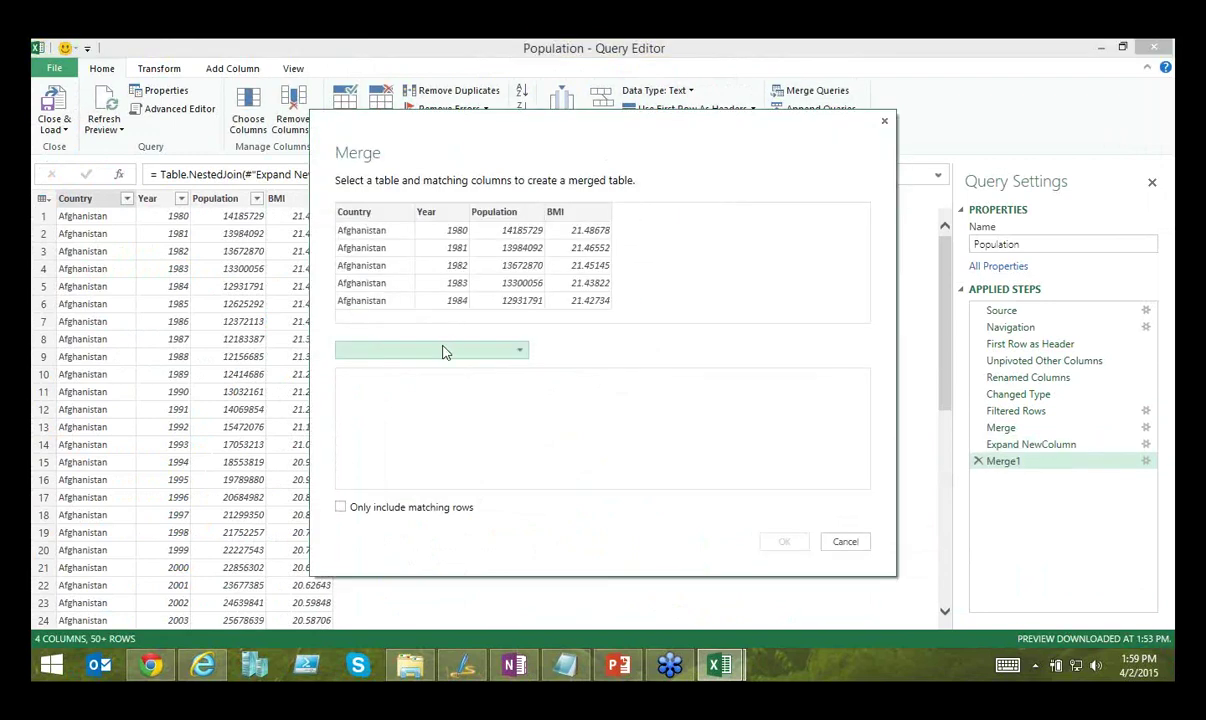
left_click(445, 350)
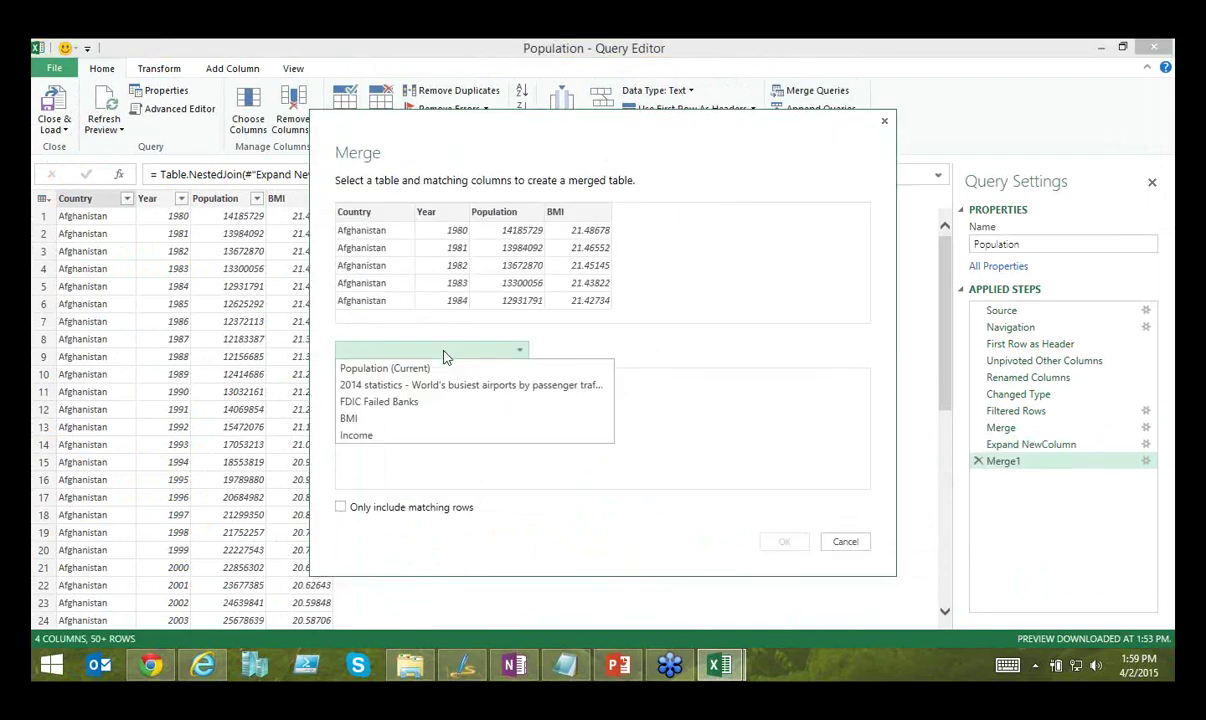
left_click(414, 437)
left_click(410, 507)
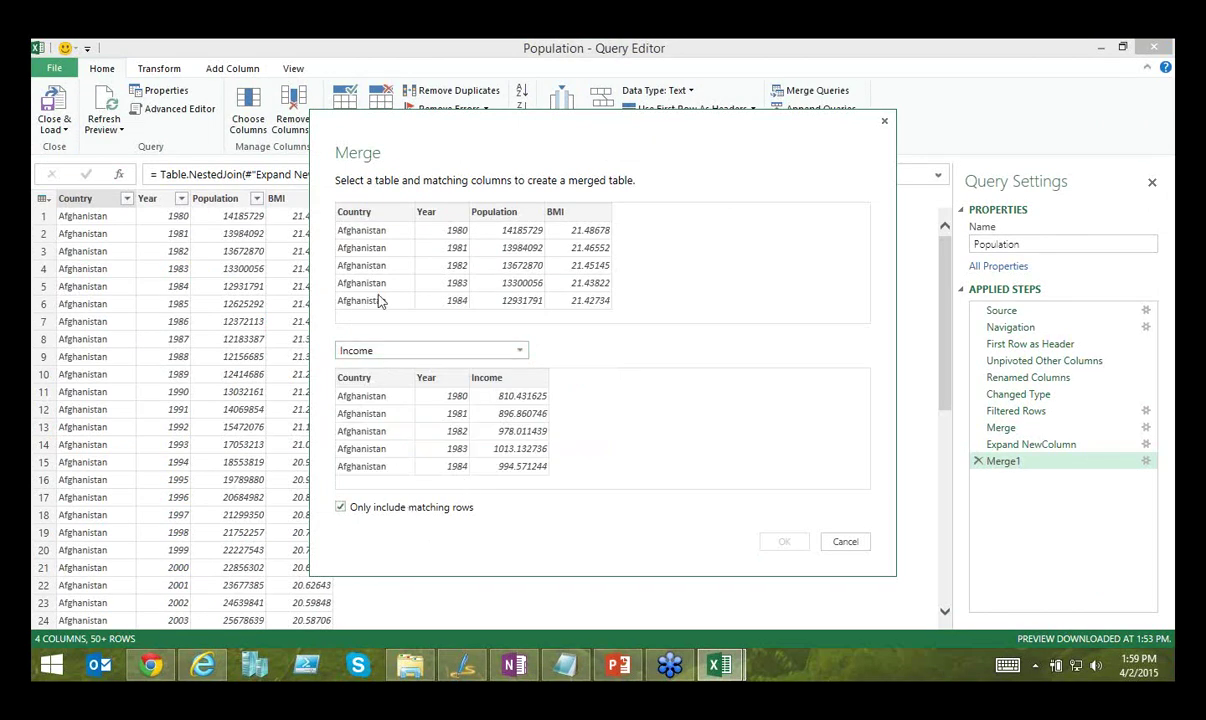
left_click(383, 213)
left_click(430, 212, "ctrl")
left_click(356, 377)
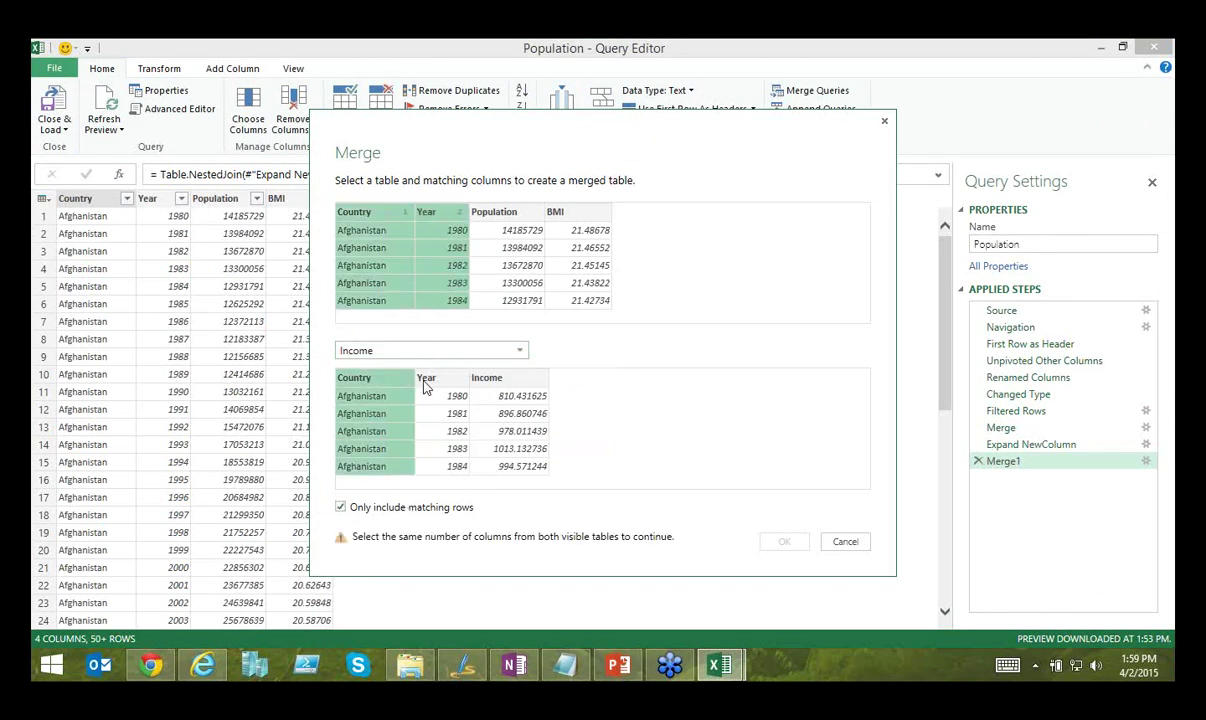
left_click(428, 377, "ctrl")
left_click(784, 541)
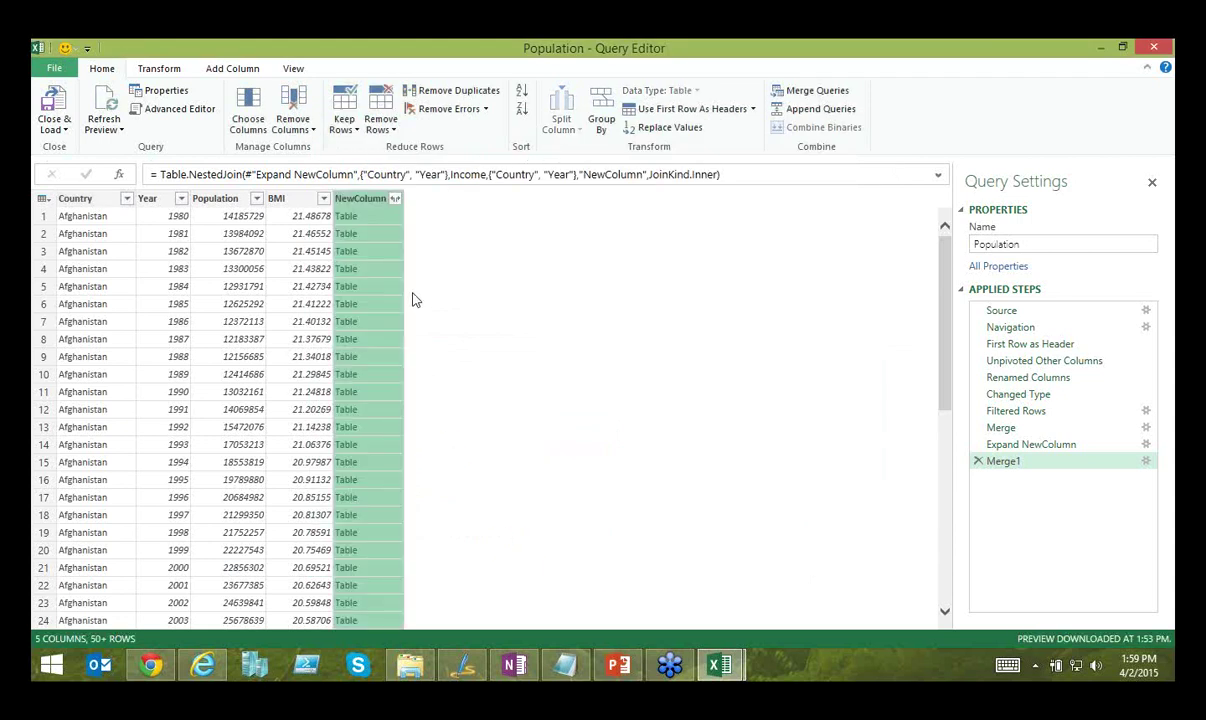
- Expand the merged column to only Income, without a column-name prefix
left_click(395, 199)
left_click(158, 269)
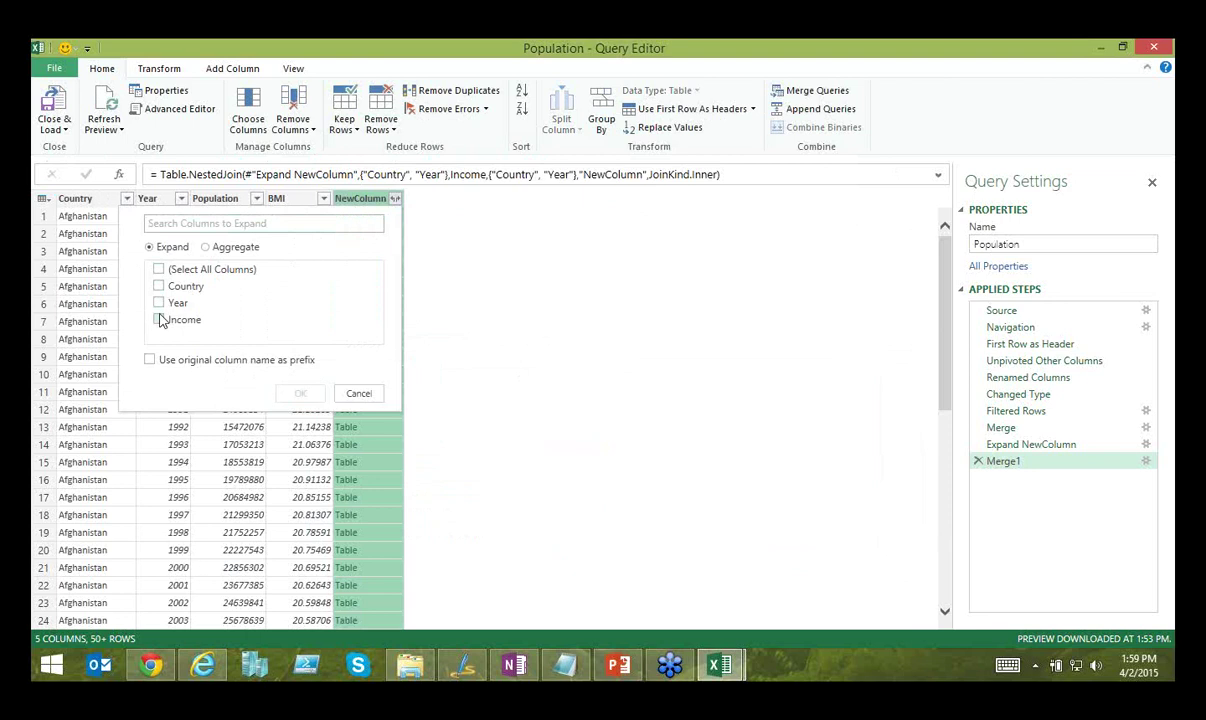
left_click(158, 319)
left_click(170, 358)
left_click(226, 357)
left_click(298, 393)
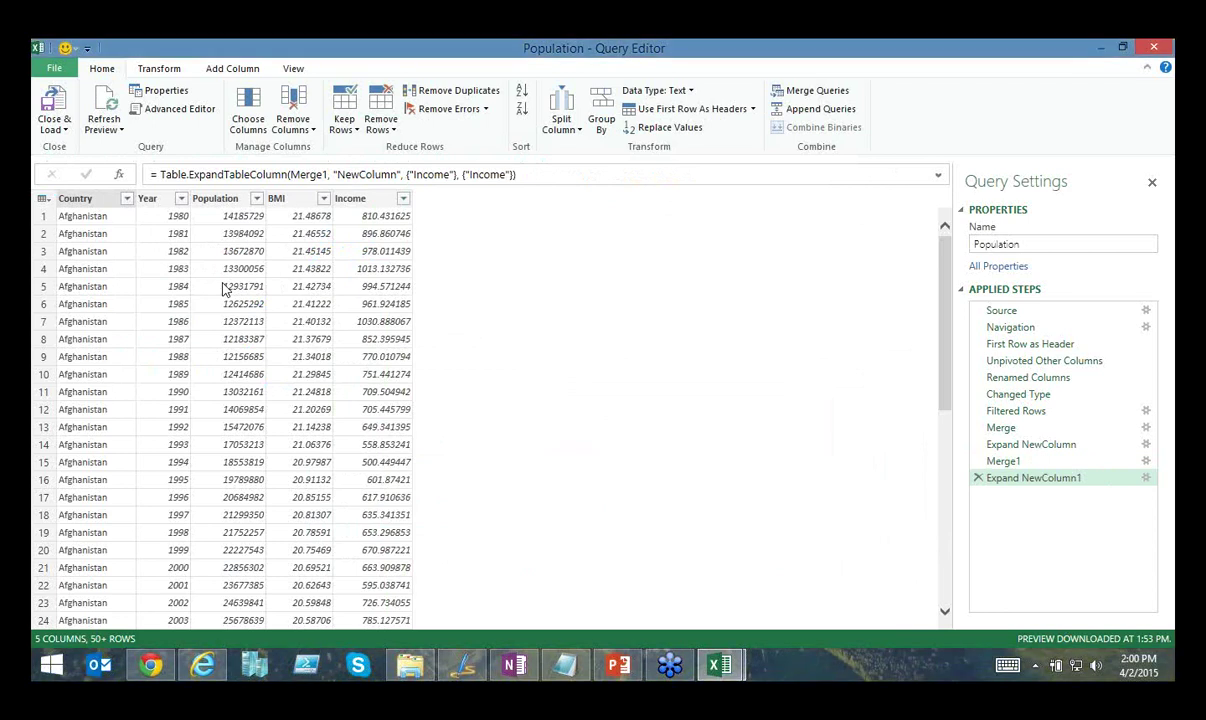
- Close & Load the merged Population table, then insert a new Power View sheet
left_click(70, 128)
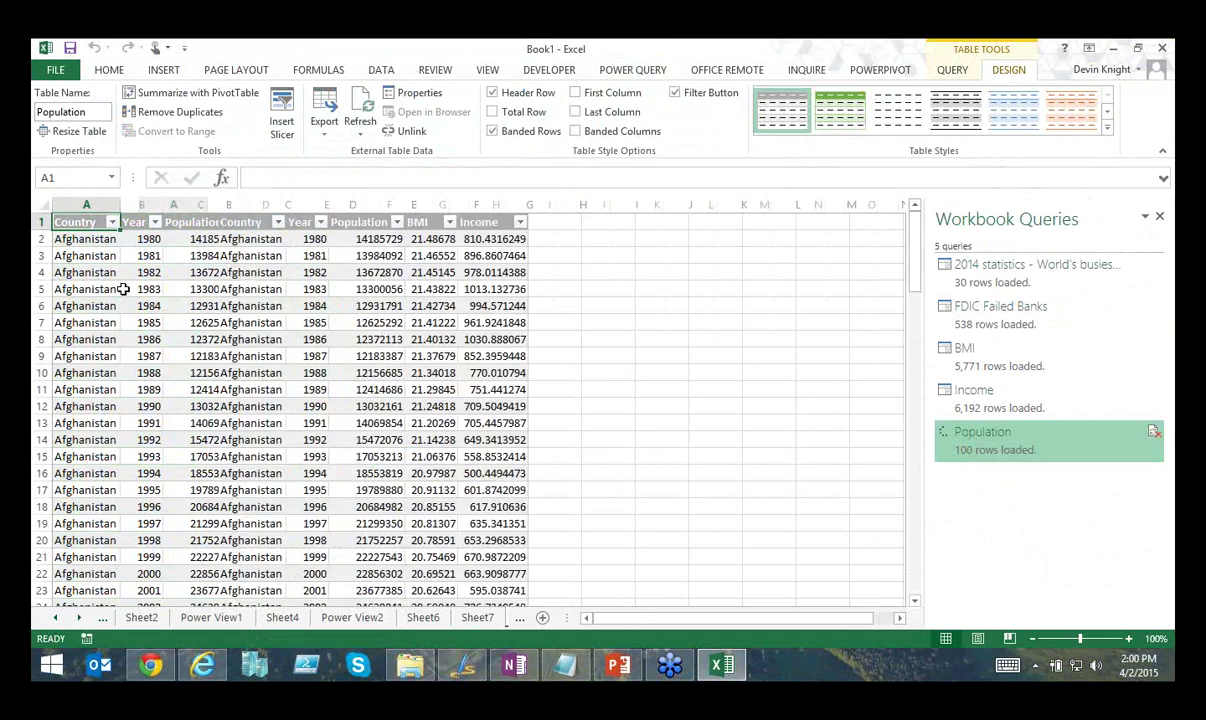
left_click(165, 71)
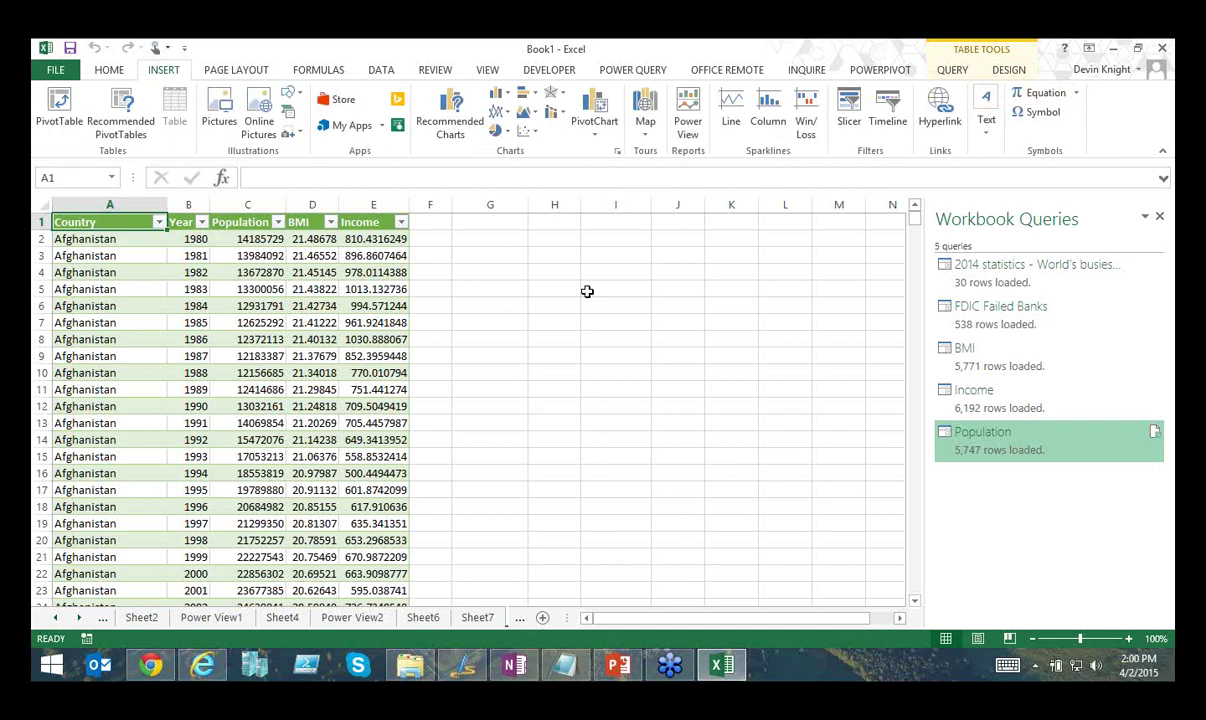
left_click(687, 112)
left_click(672, 385)
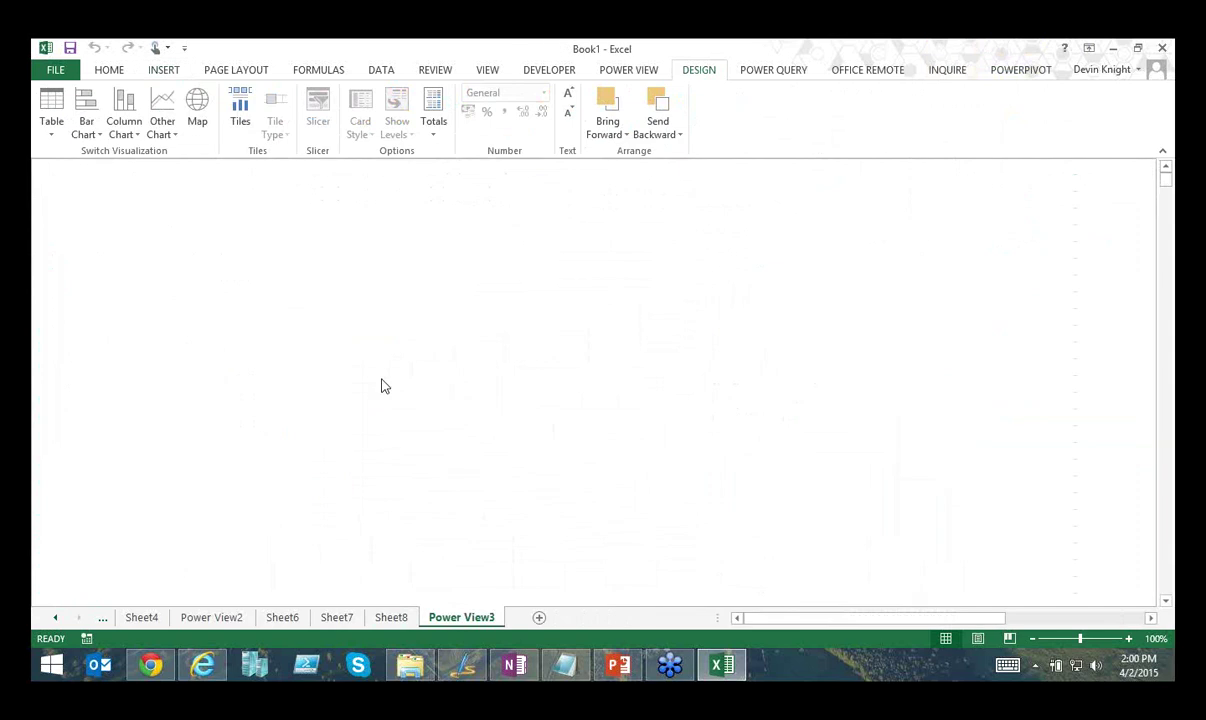
- Set the Year field to Do Not Summarize in the Power View table
left_click(163, 126)
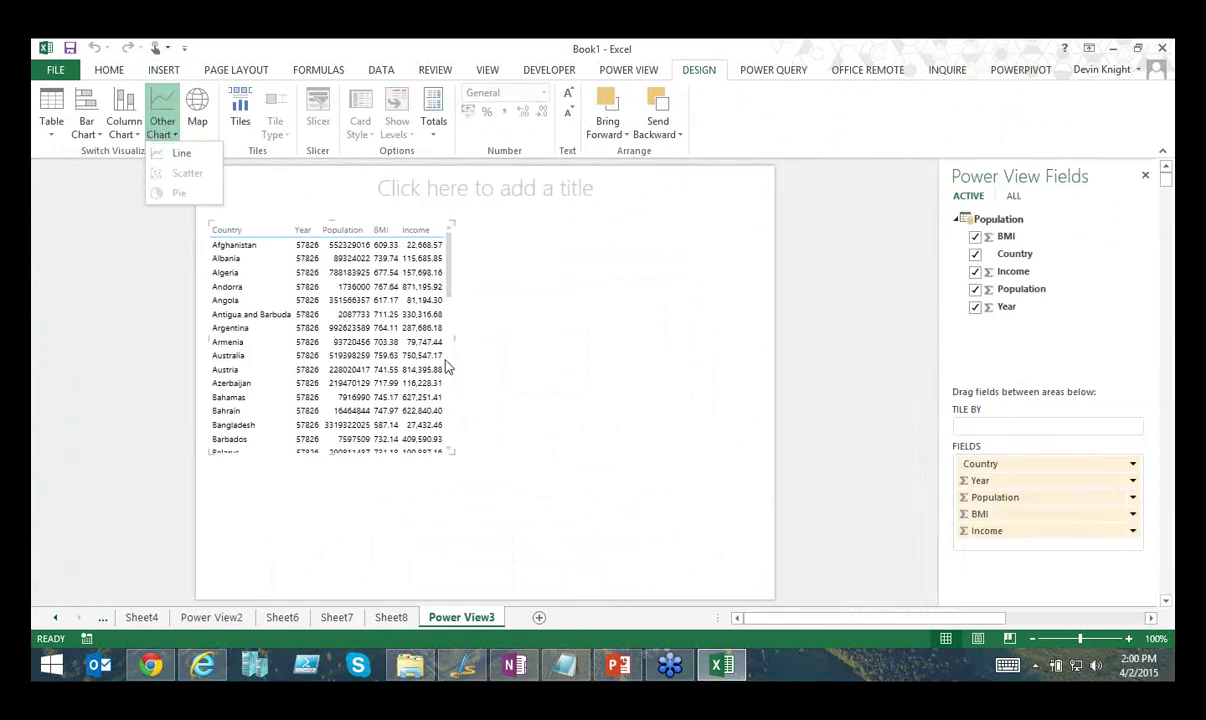
left_click(1130, 492)
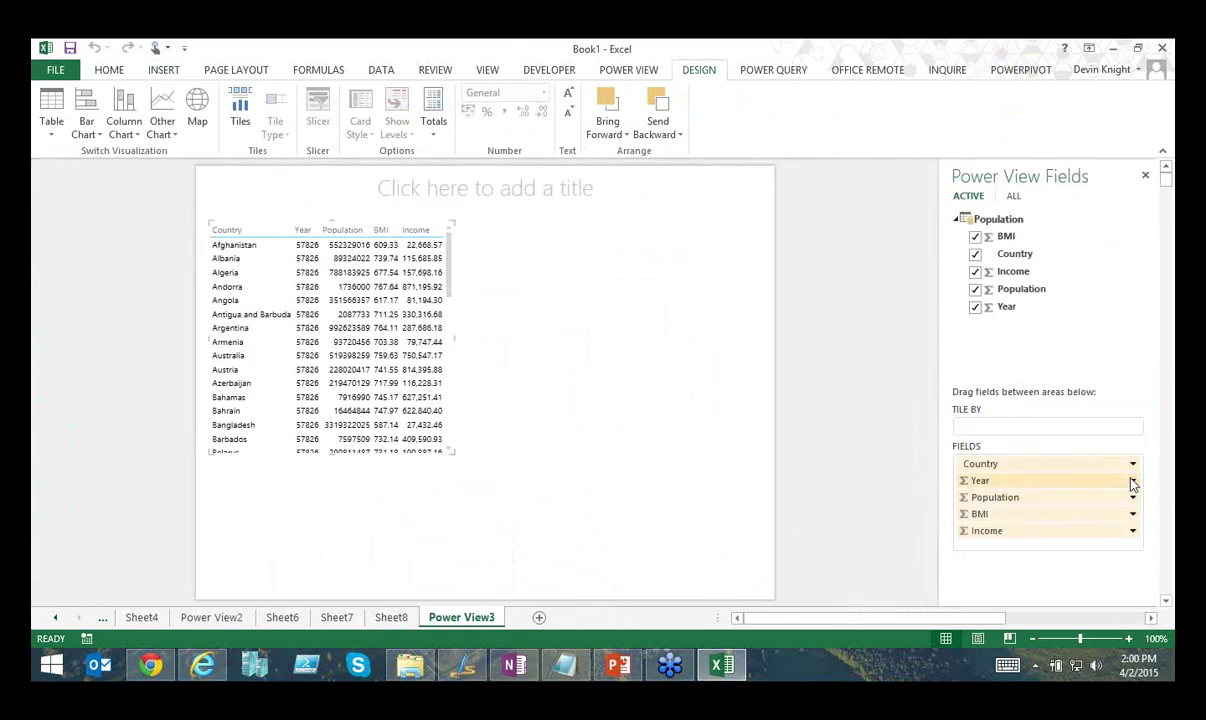
left_click(1133, 481)
left_click(1085, 485)
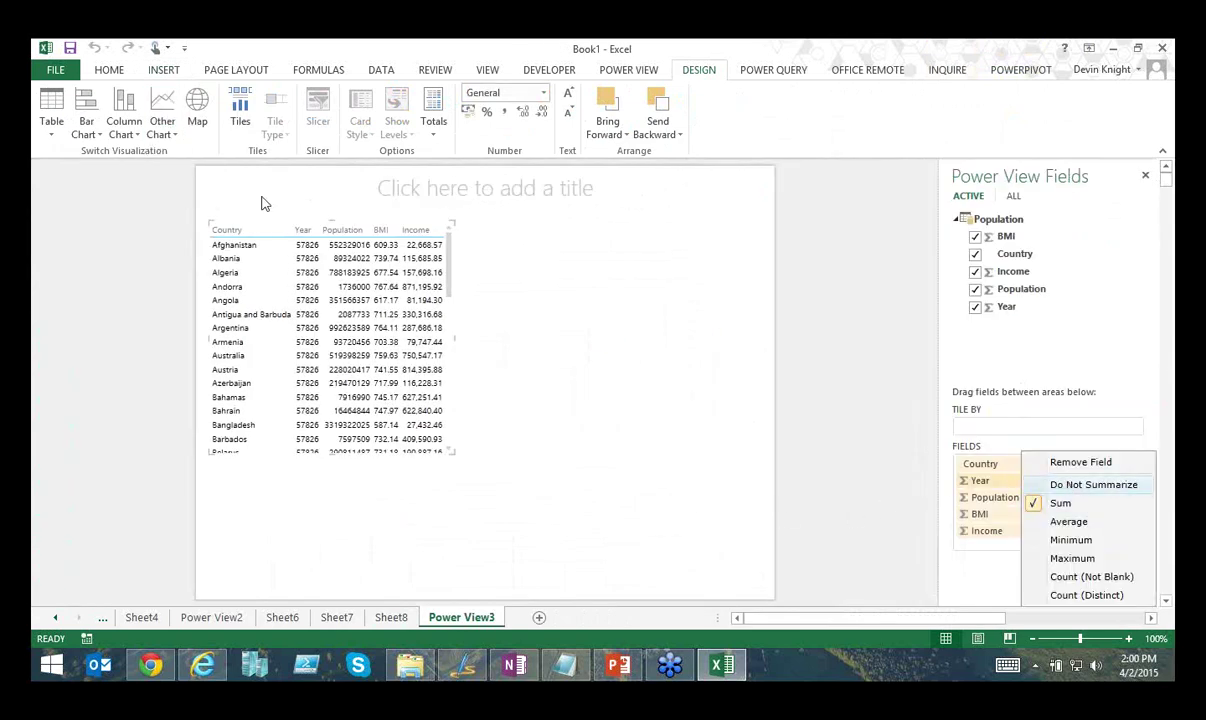
- Convert the table to an enlarged scatter chart with Year on the Play Axis
left_click(165, 138)
left_click(183, 170)
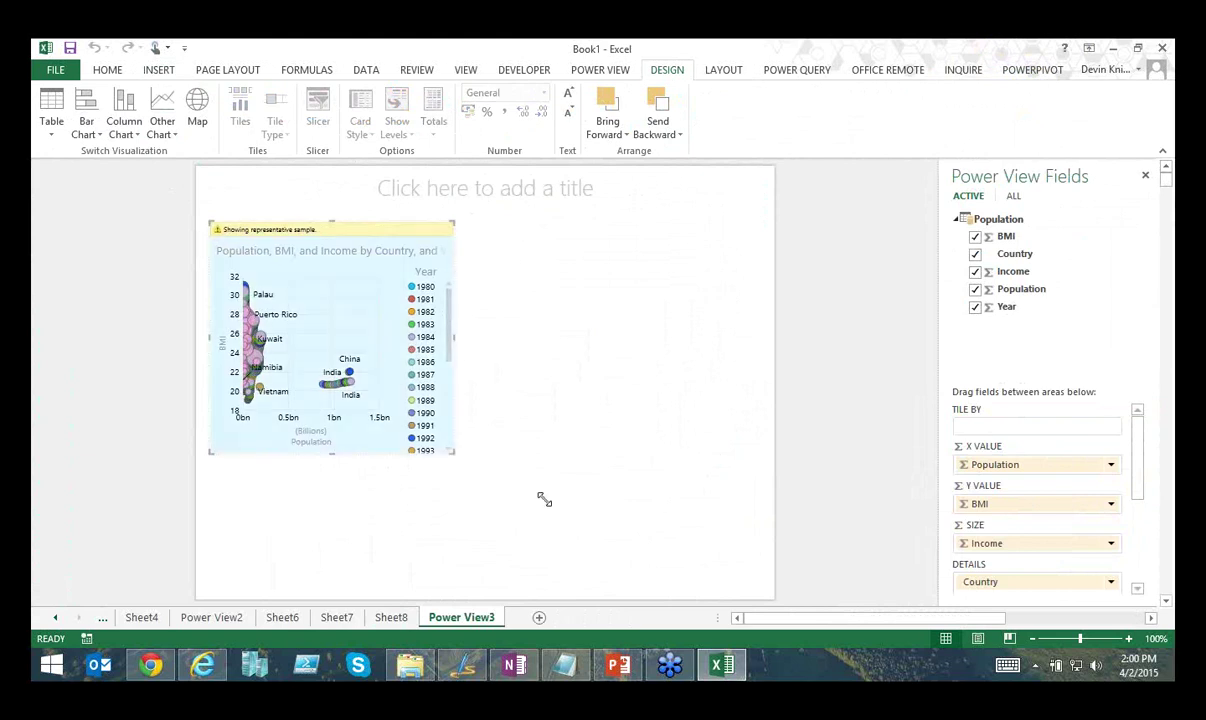
left_click_drag(544, 499, 763, 579)
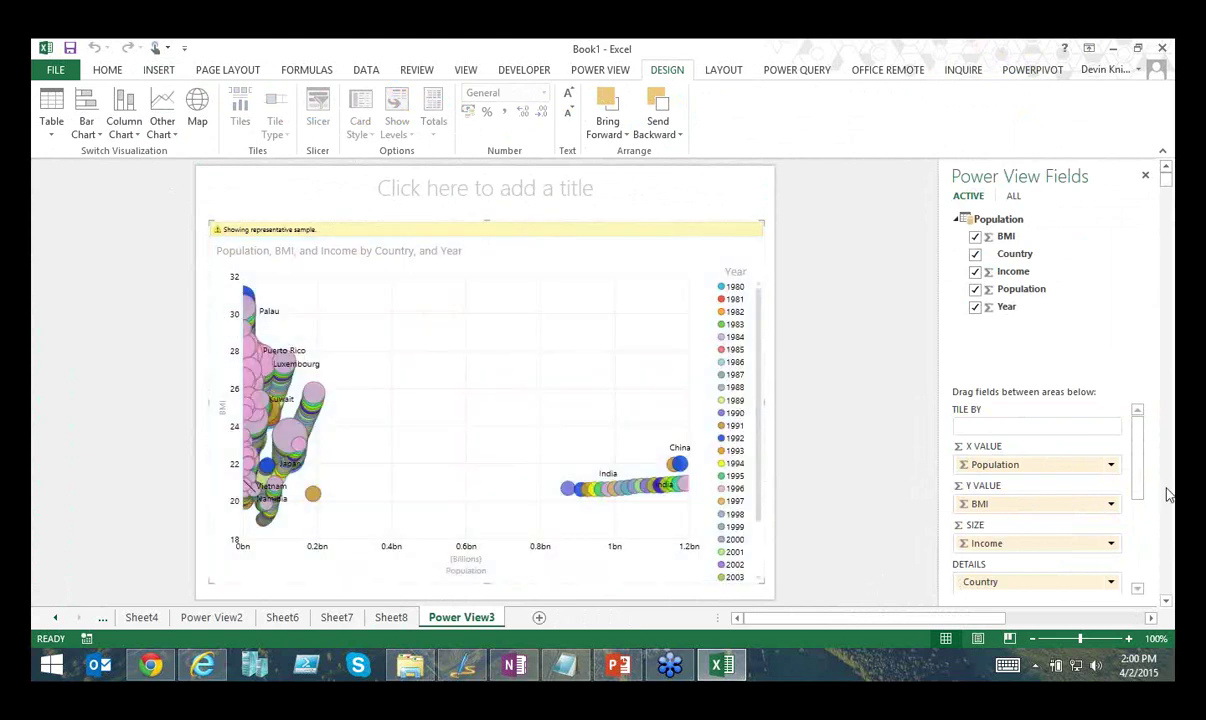
scroll(1144, 487, "down", 2)
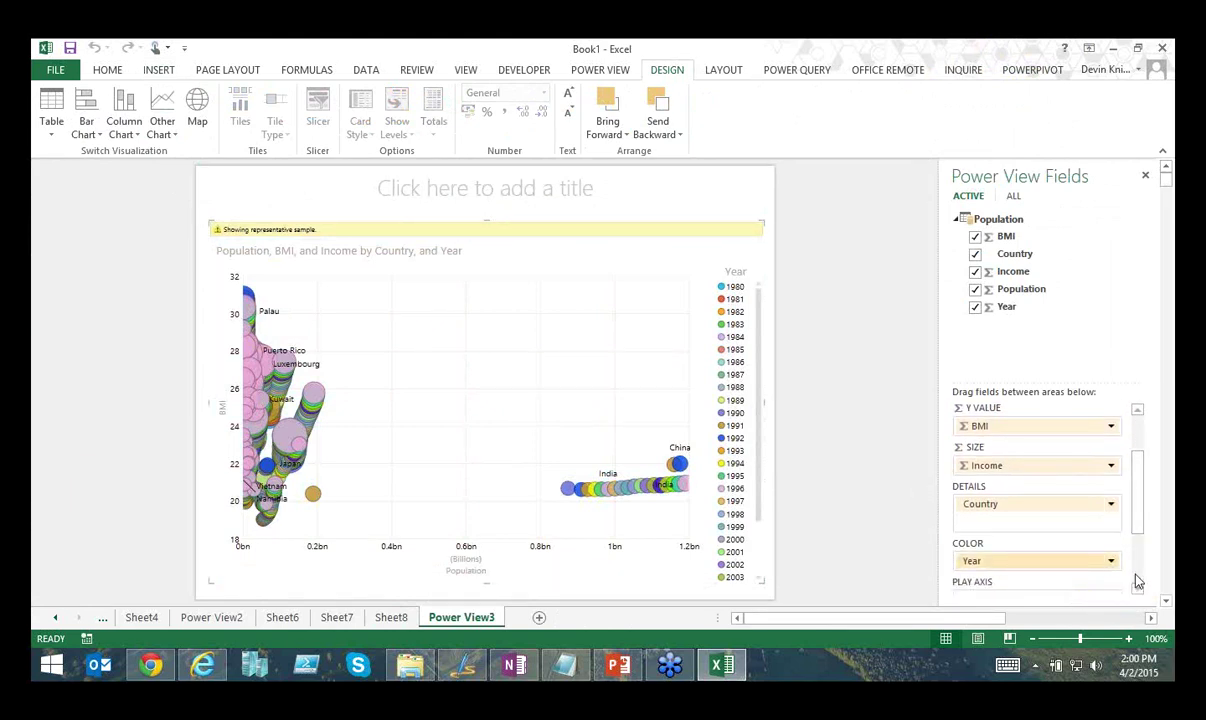
scroll(1138, 585, "down", 1)
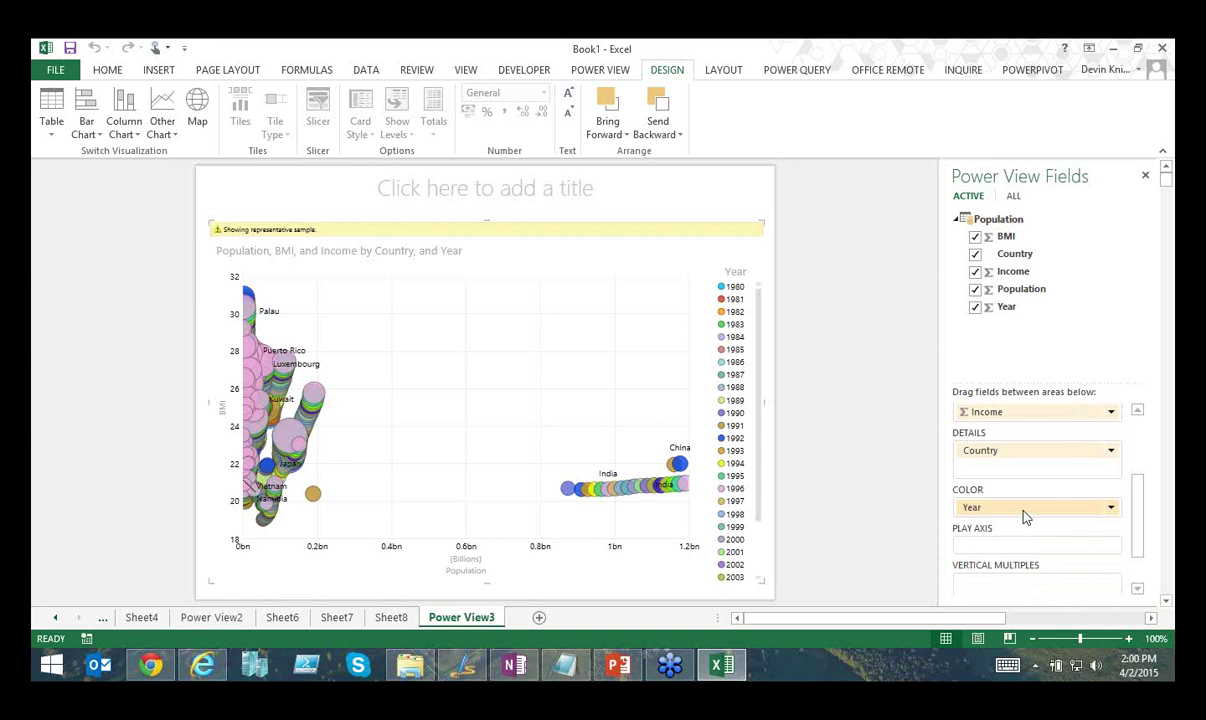
left_click_drag(1024, 515, 985, 561)
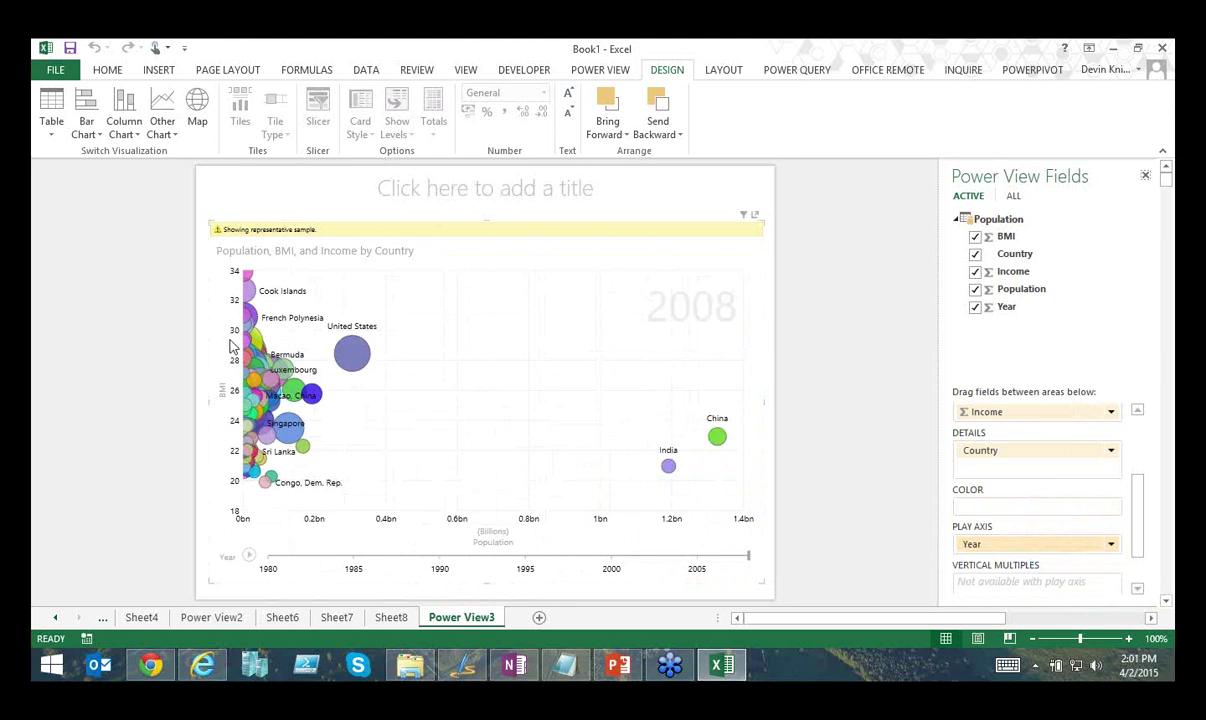
- Show BMI as an Average and play the year-by-year bubble animation
left_click(1137, 410)
left_click(1137, 410)
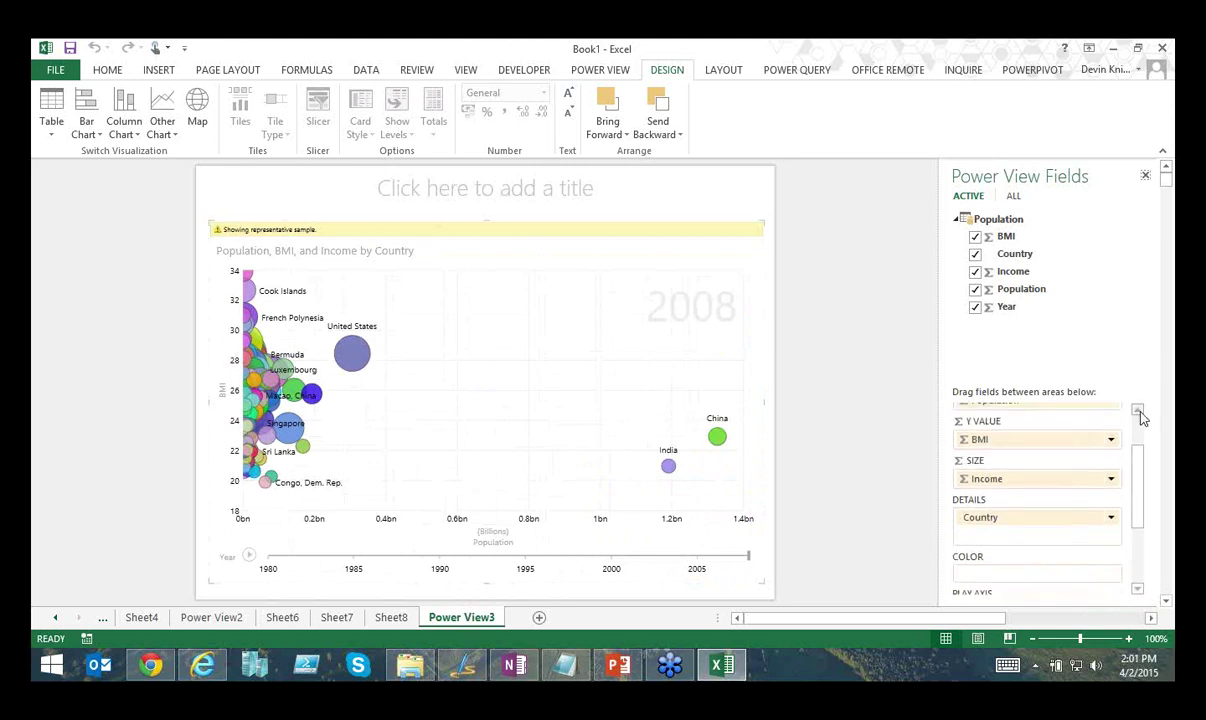
left_click(1137, 410)
left_click(1111, 455)
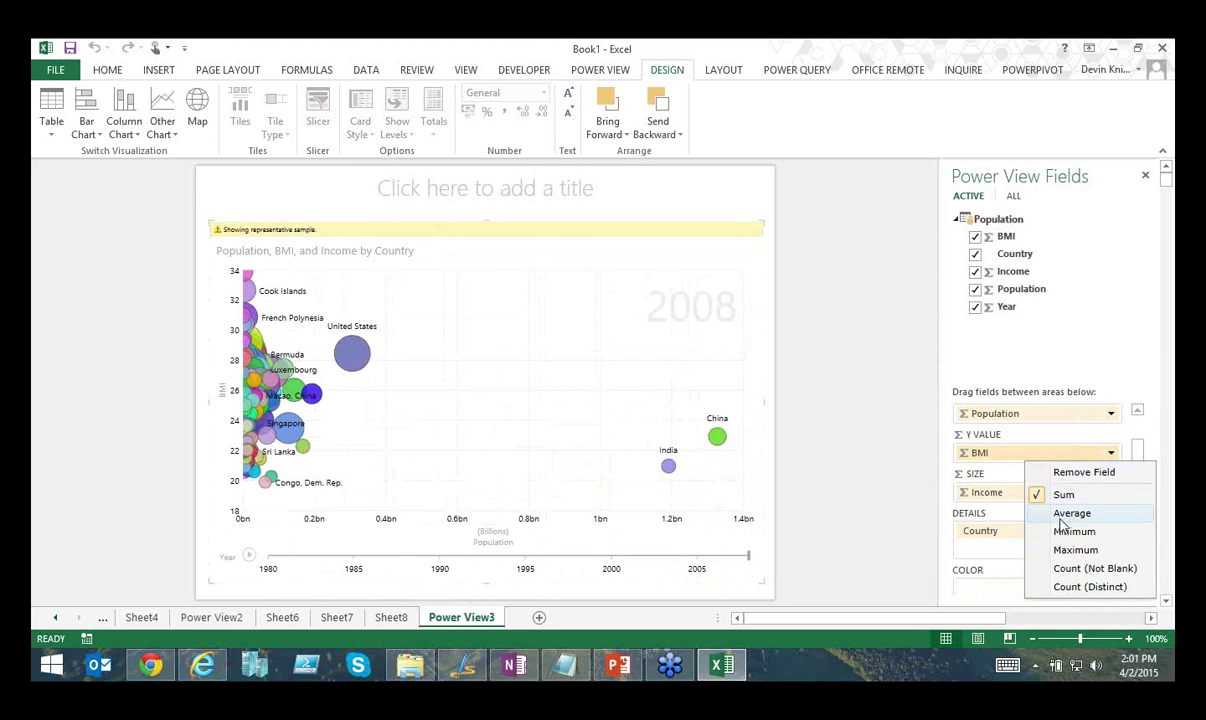
left_click(1068, 514)
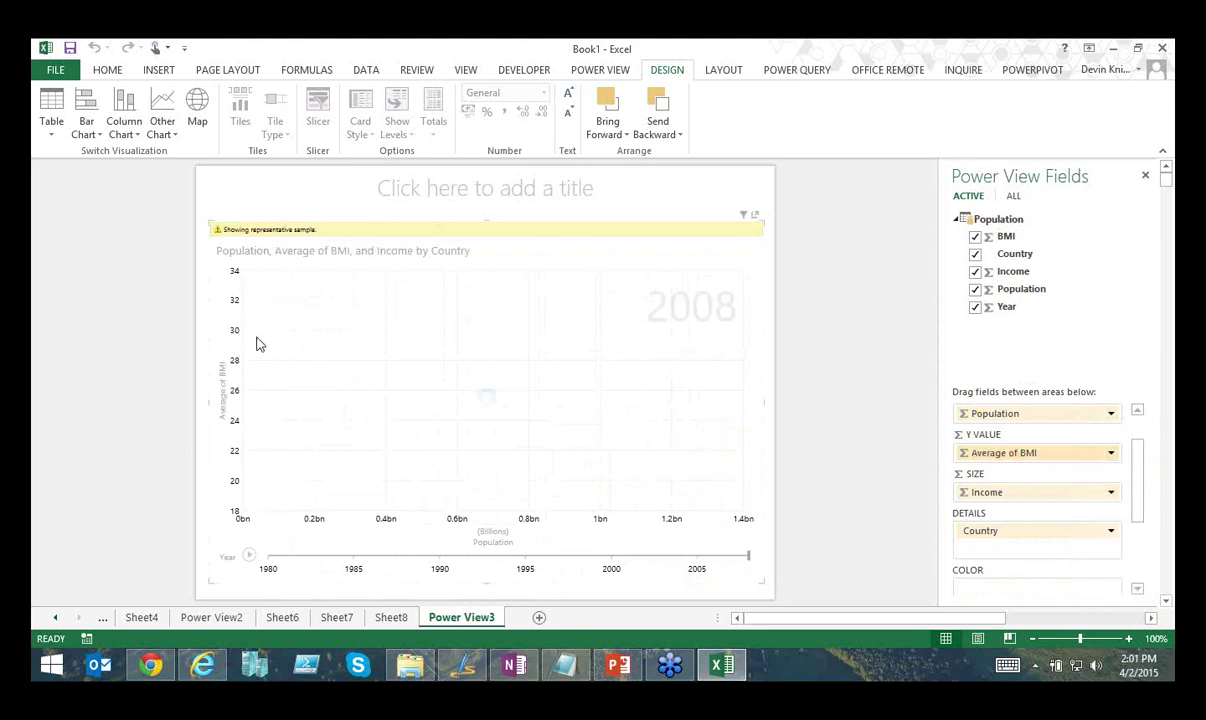
mouse_move(253, 289)
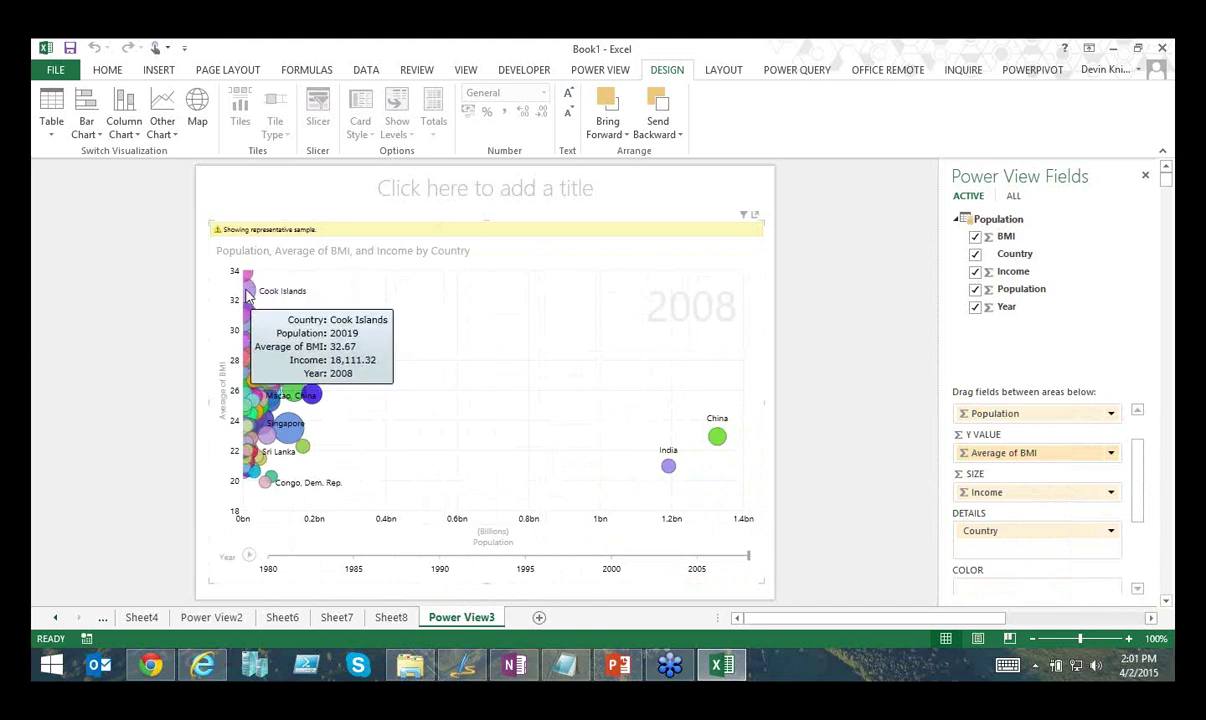
left_click(248, 558)
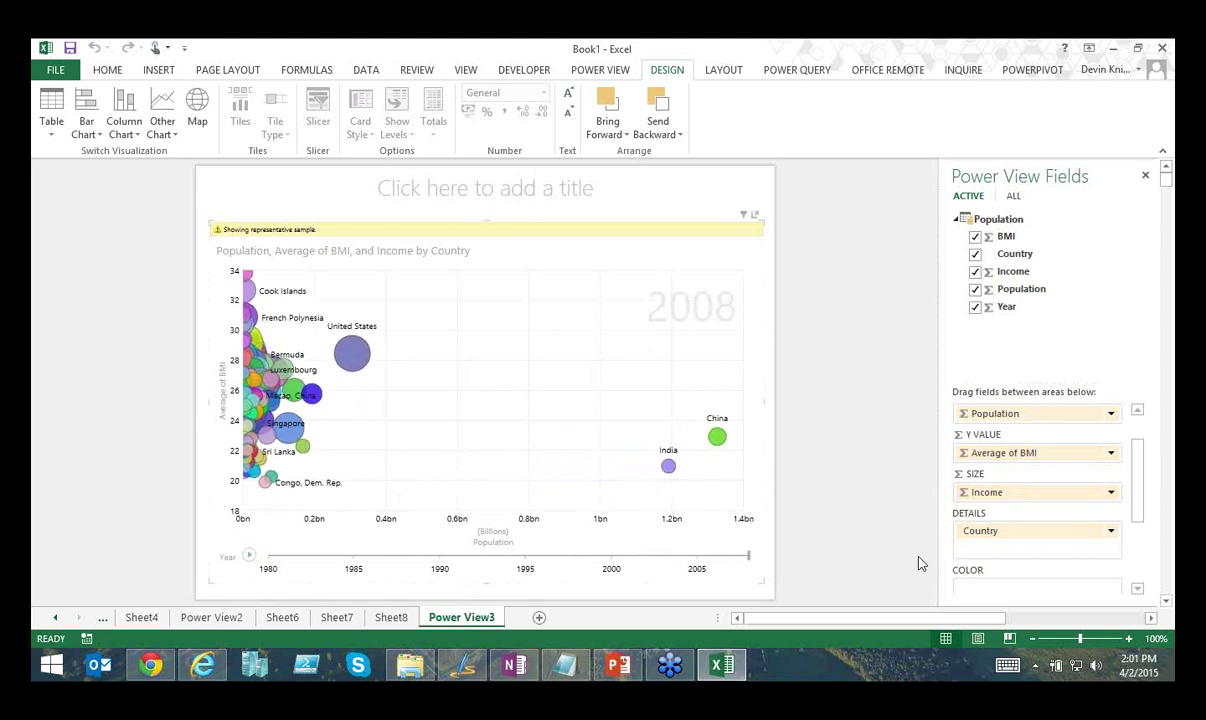
- Put Income on Y Value and Average of BMI on Size, then start the closing PowerPoint slide
left_click_drag(1040, 495, 1012, 497)
left_click_drag(995, 453, 1020, 497)
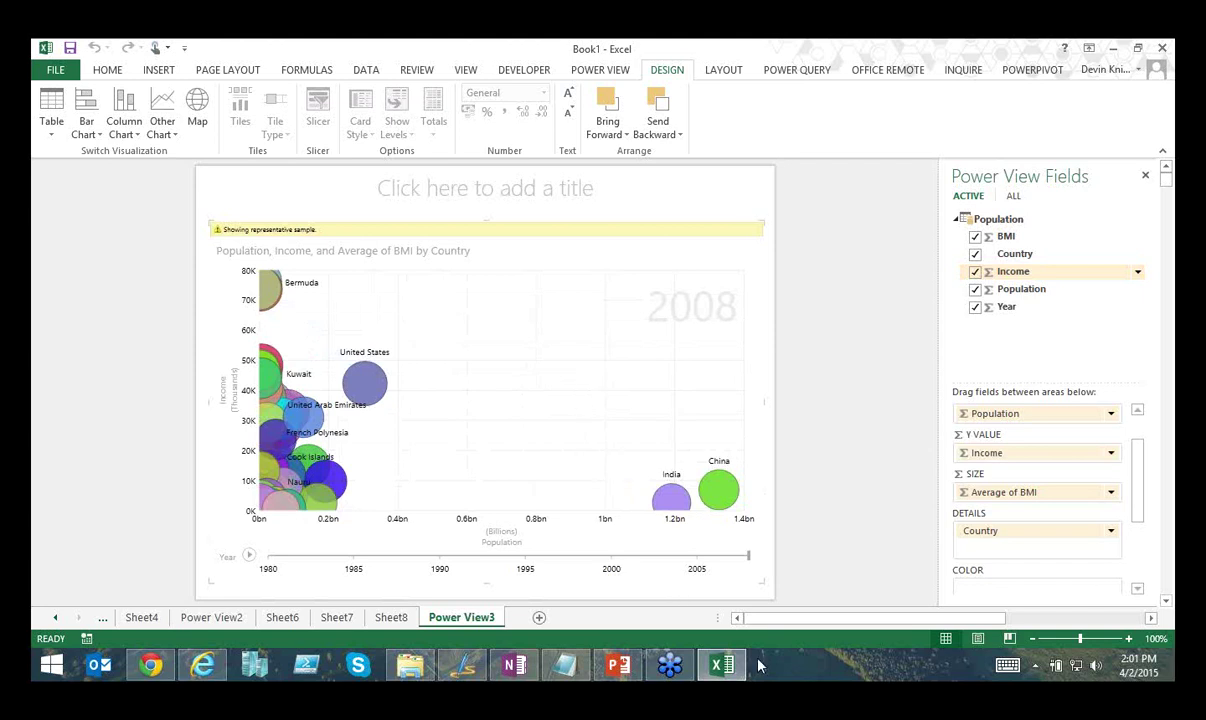
key("alt+Tab")
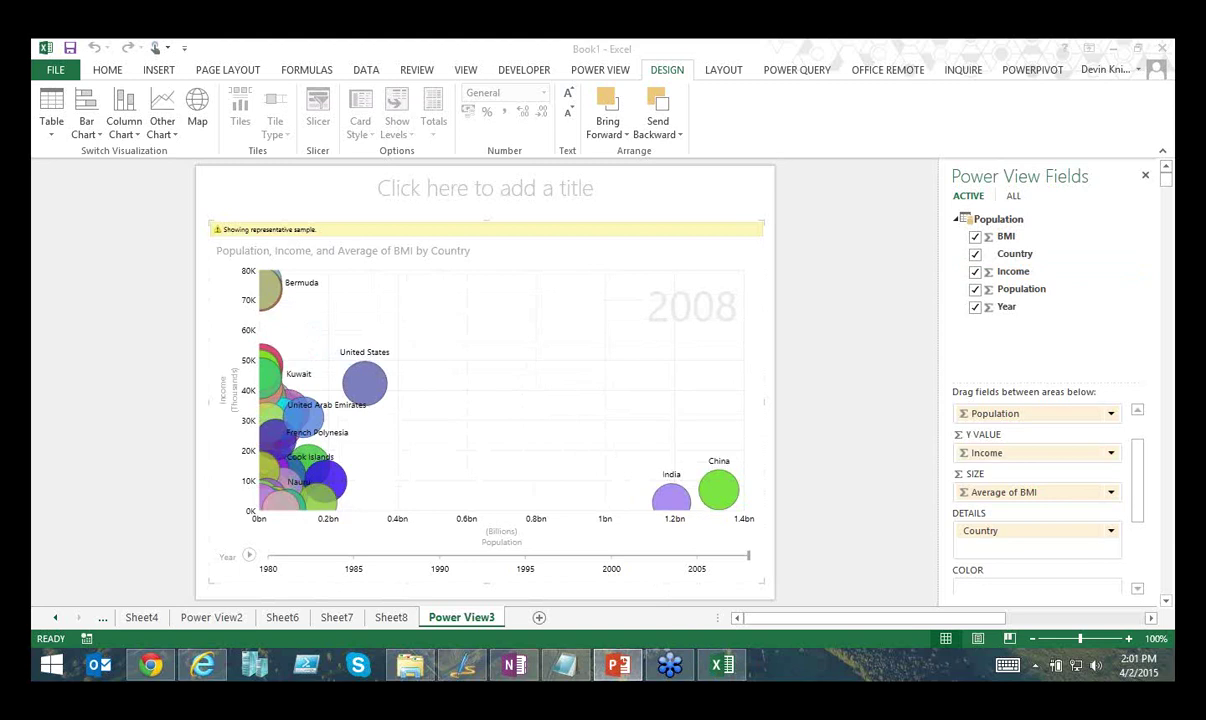
key("shift+F5")
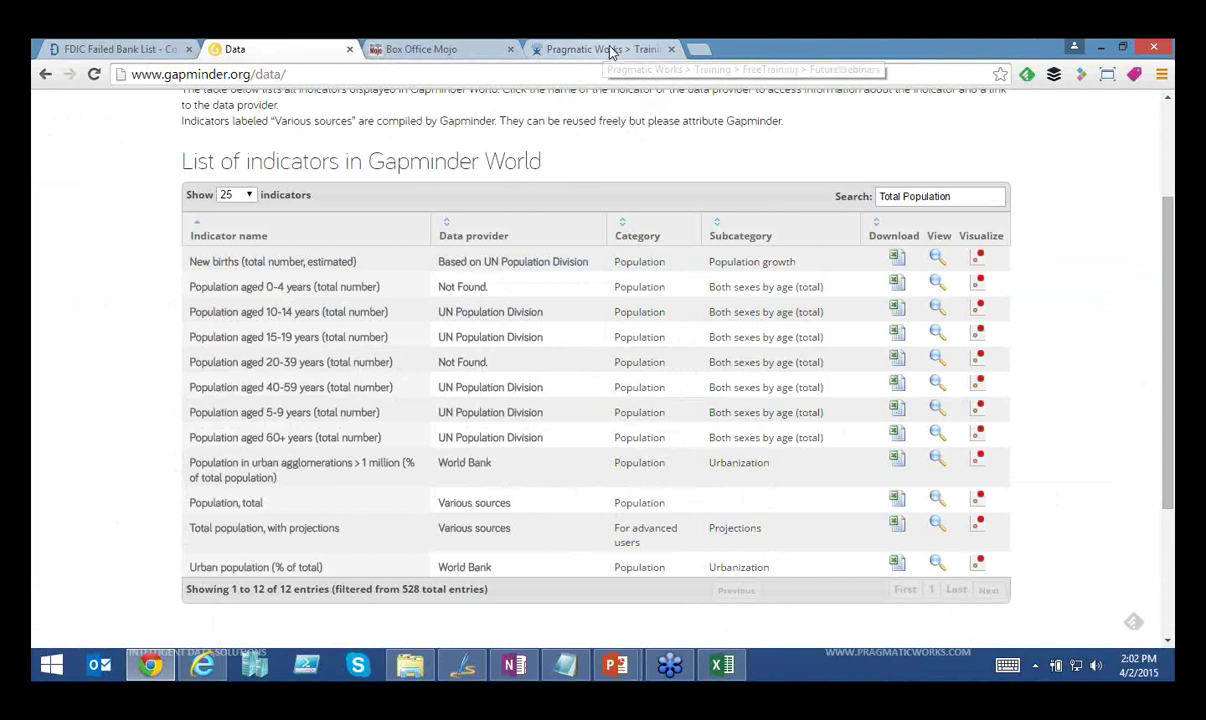
- Scroll through Pragmatic Works' Future Webinars list, then return to Data.gov's FDIC Failed Bank List CSV page
left_click(628, 50)
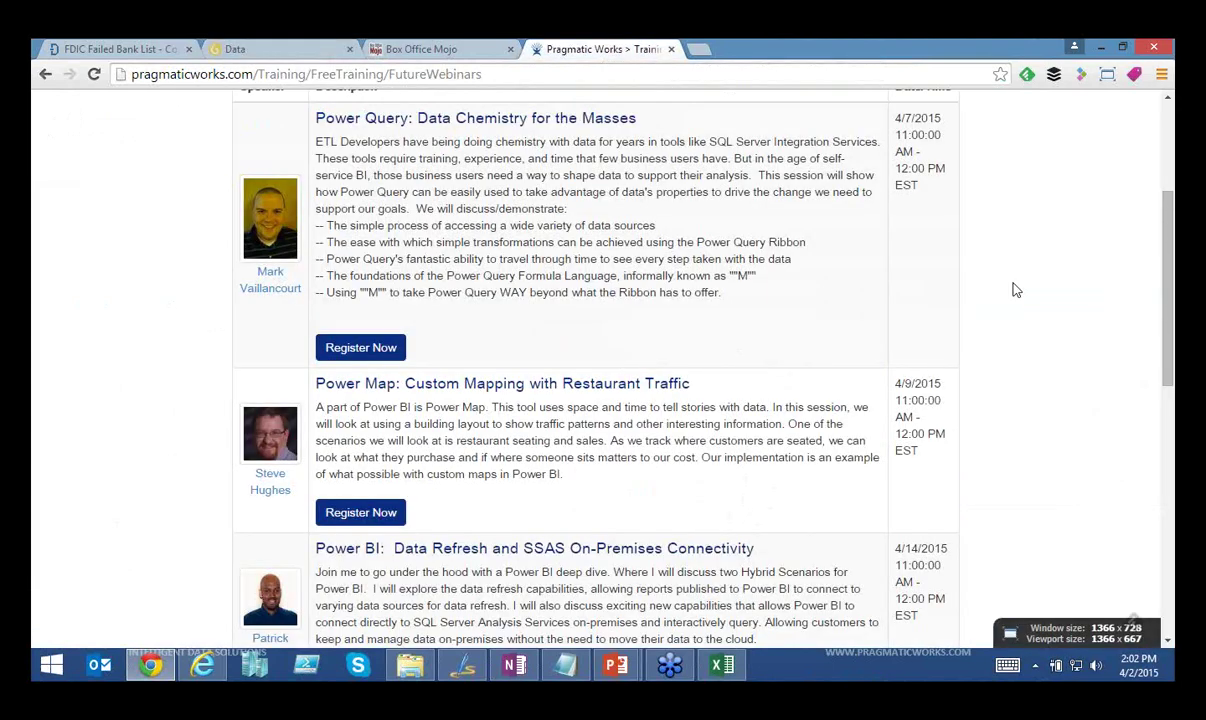
scroll(1015, 290, "up", 5)
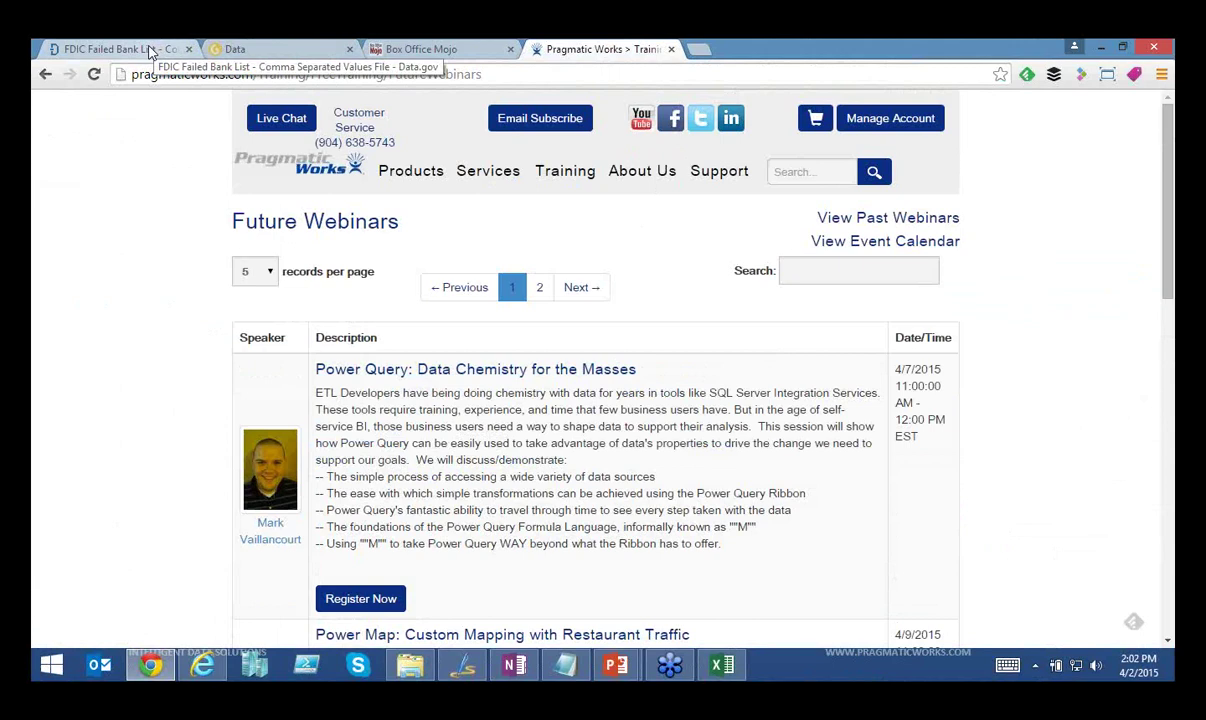
scroll(458, 400, "down", 4)
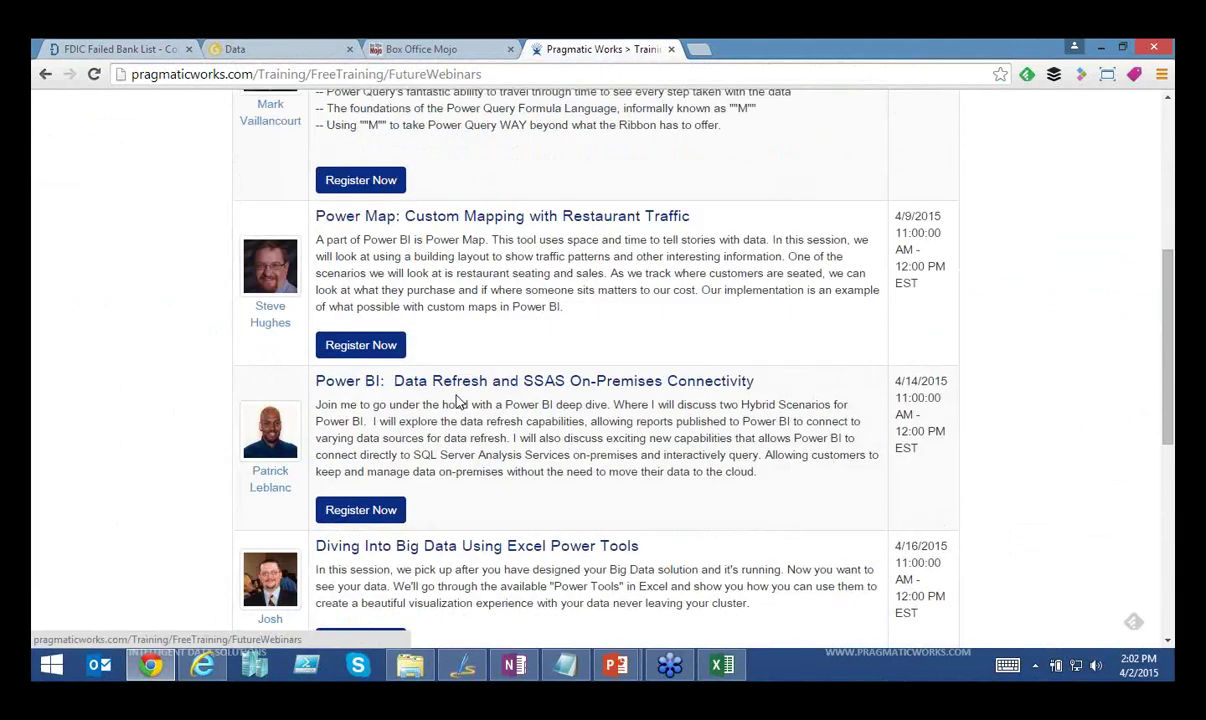
scroll(458, 400, "up", 2)
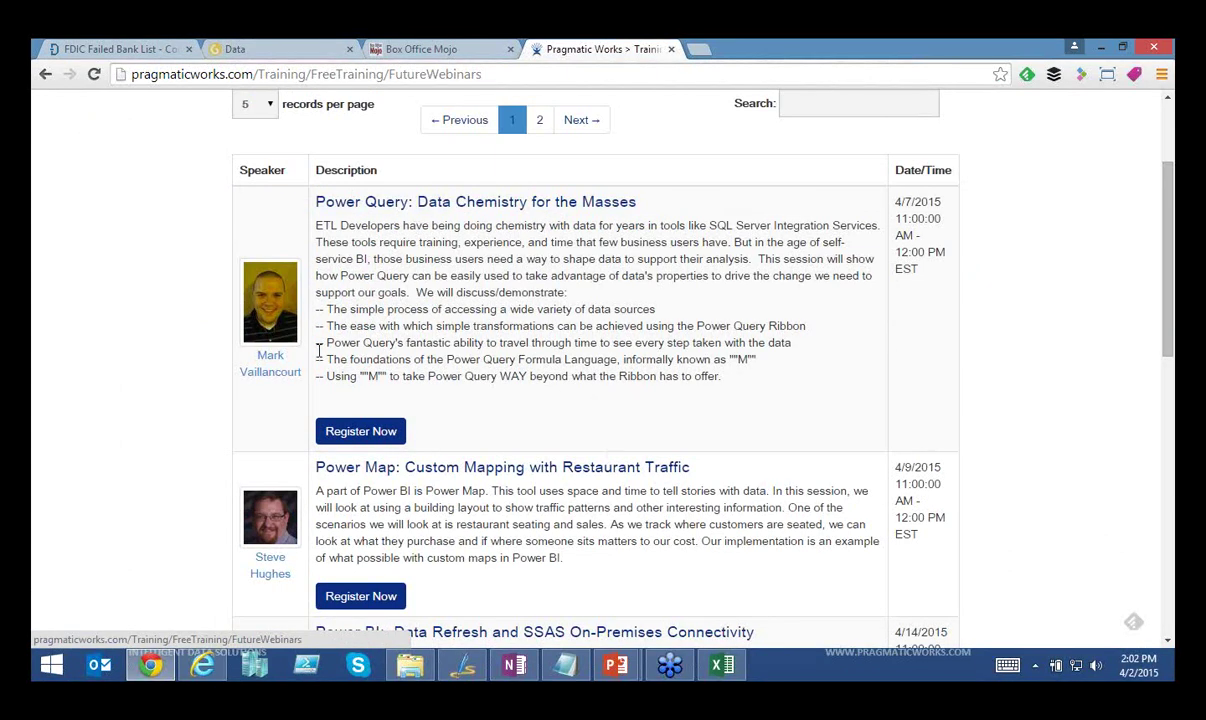
left_click(118, 50)
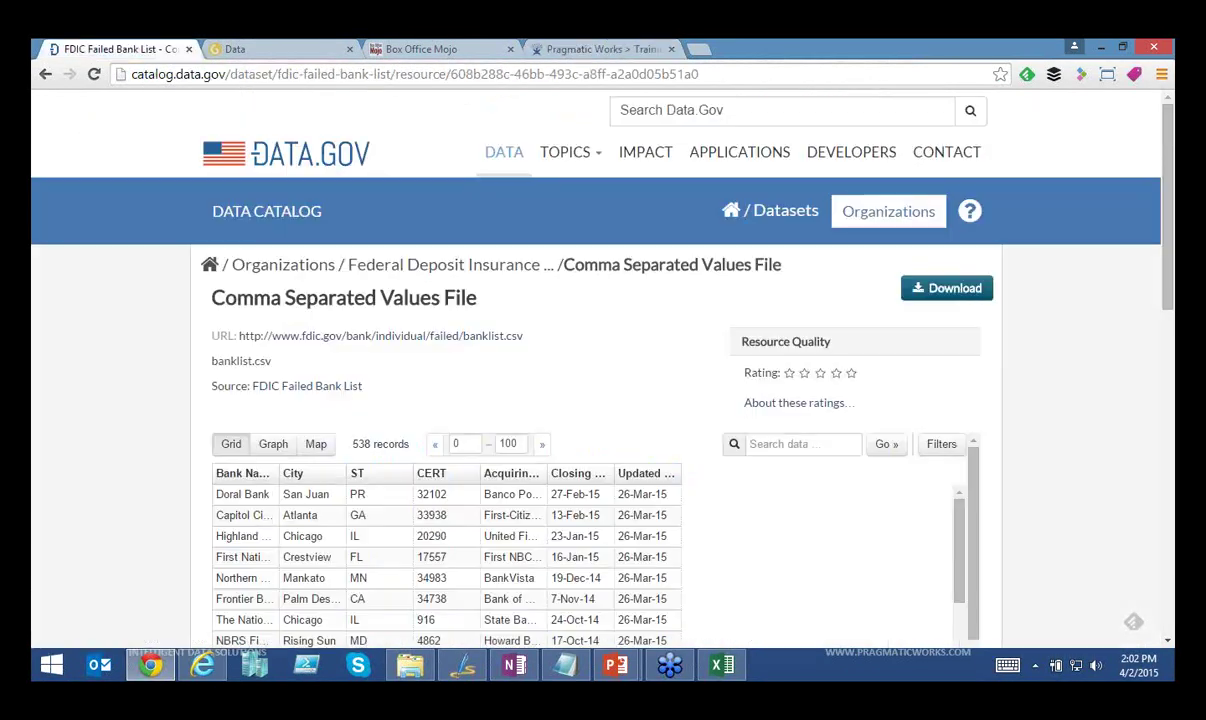
left_click(615, 665)
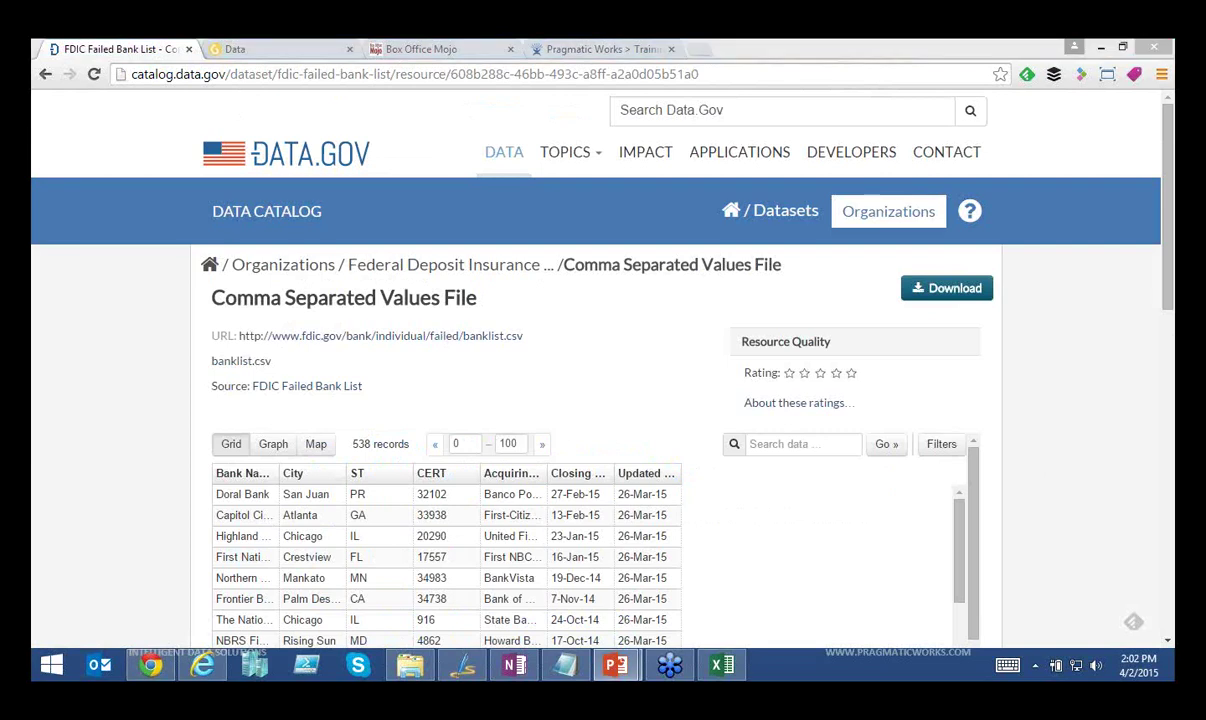
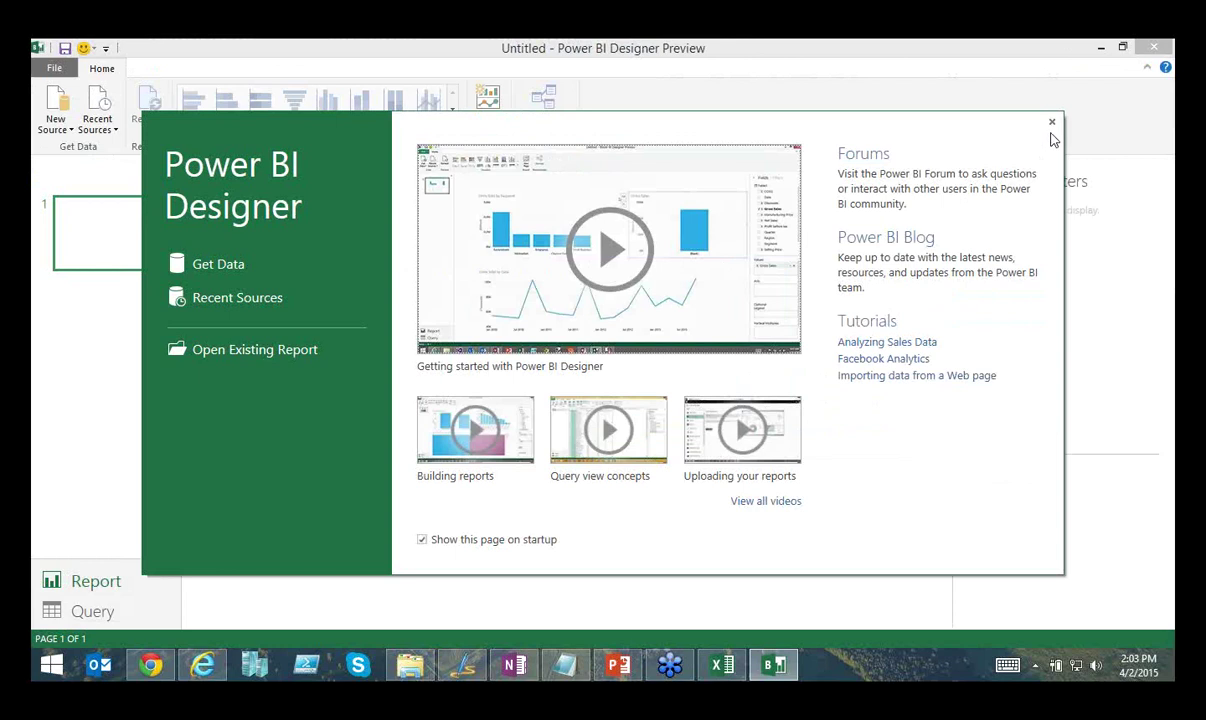
- Close the Power BI Designer welcome page to reveal the blank untitled report page
left_click(1051, 122)
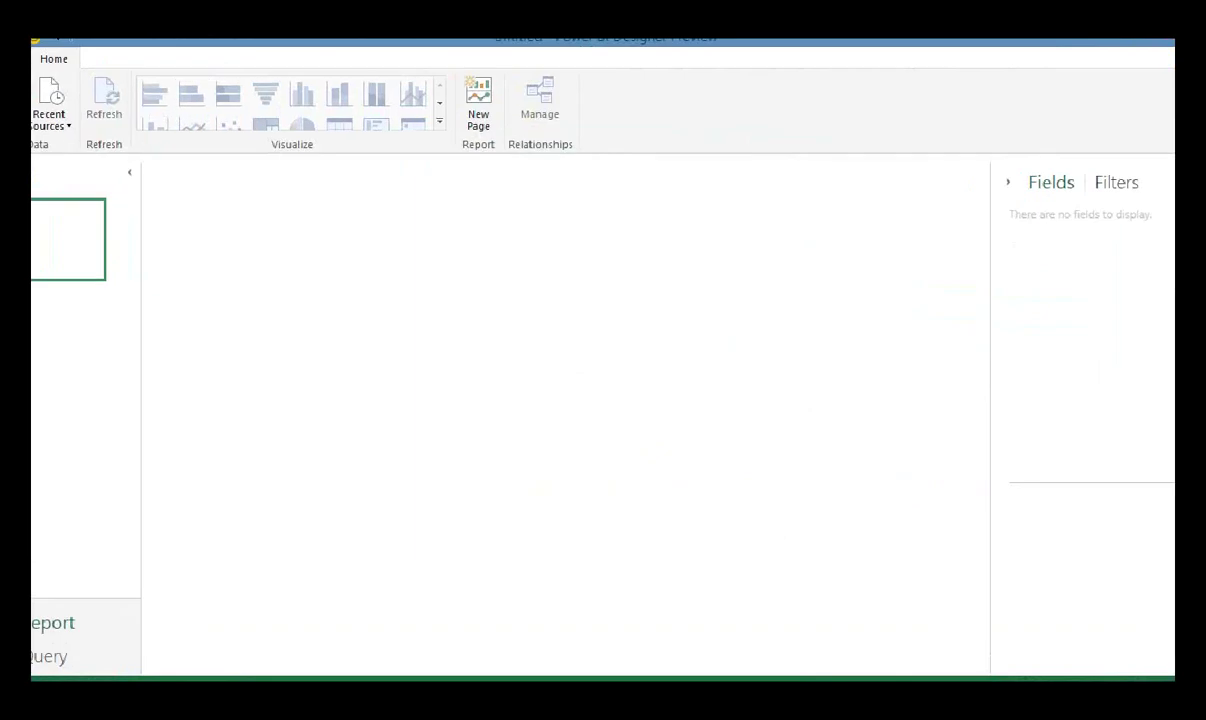
left_click_drag(590, 74, 561, 70)
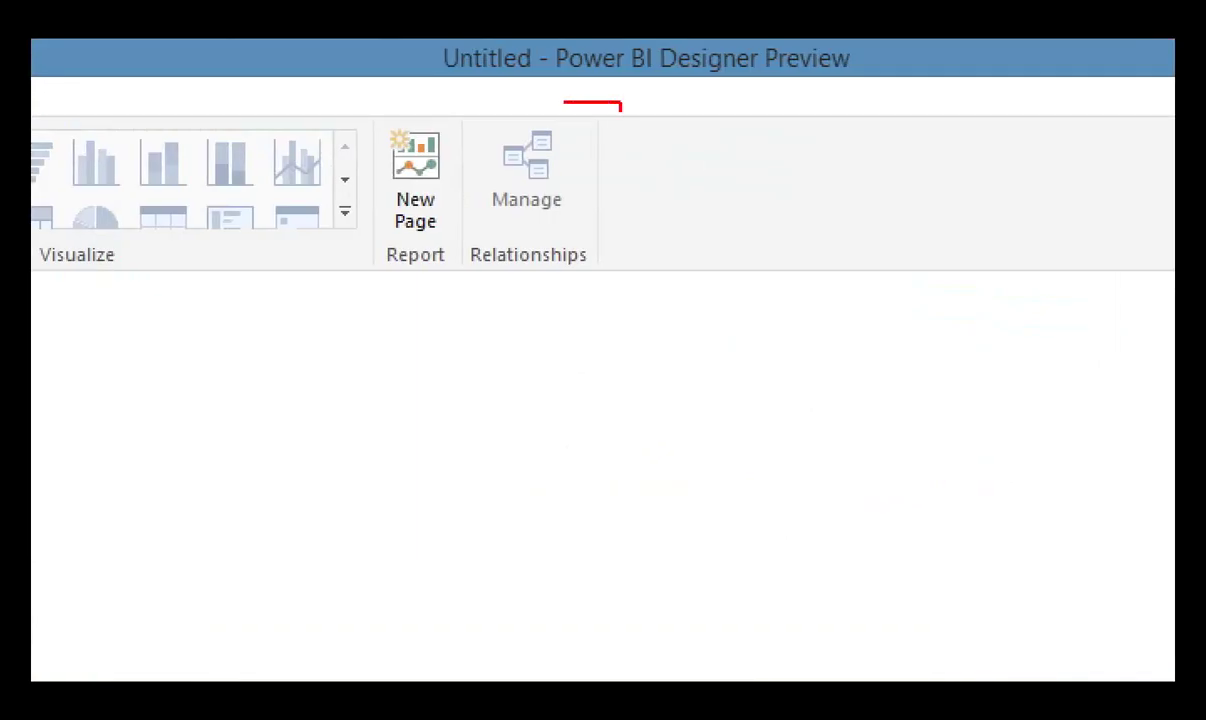
mouse_move(621, 110)
left_mouse_down()
mouse_move(402, 200)
mouse_move(620, 336)
mouse_move(675, 140)
mouse_move(541, 127)
left_mouse_up()
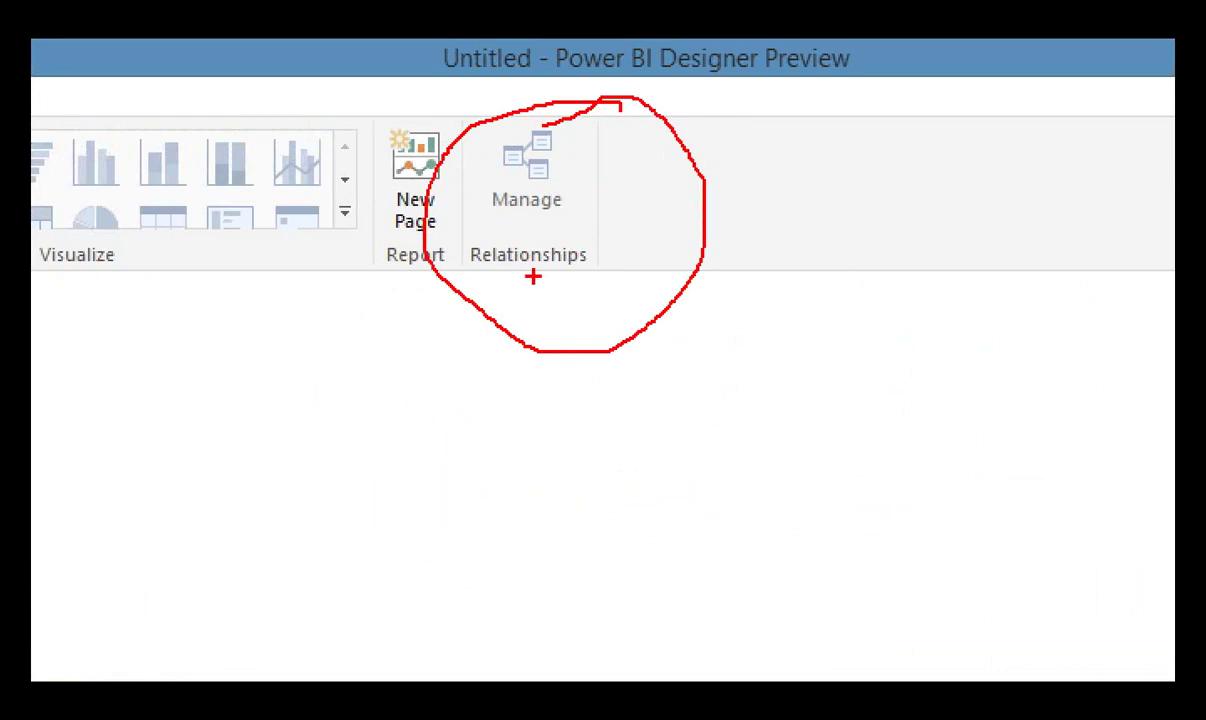
key("Escape")
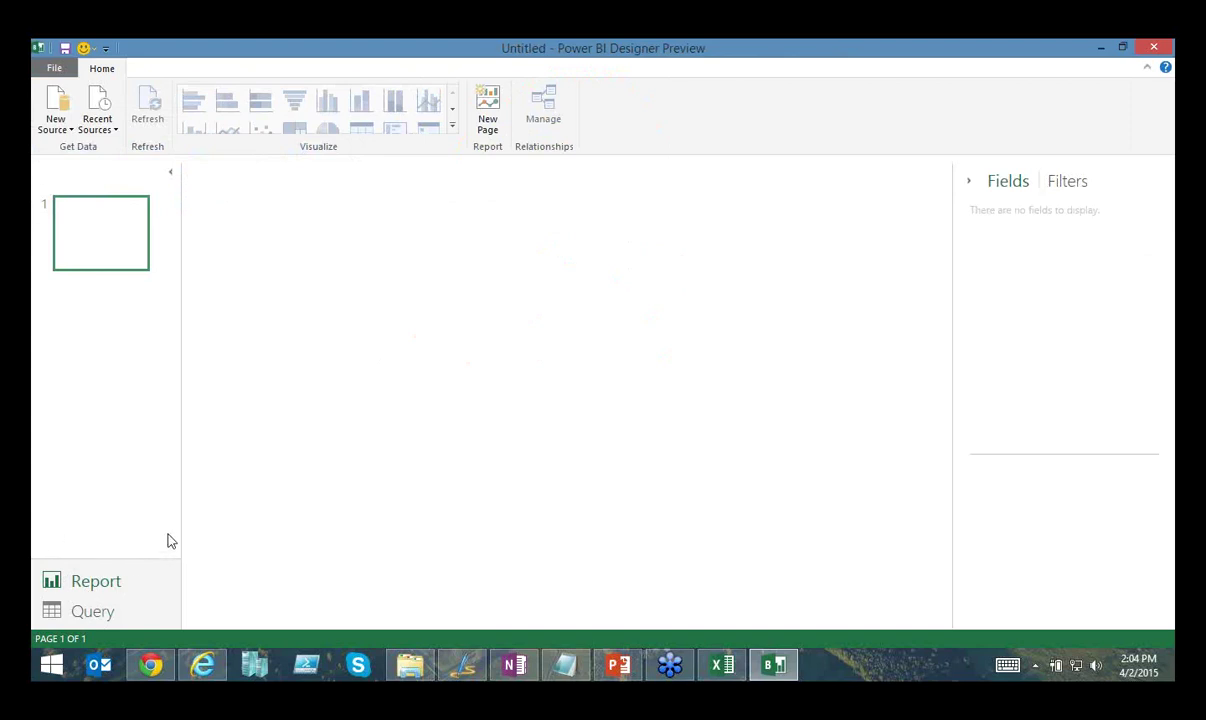
- Check the empty Query view, return to Report, then bring up Excel's Power Query tools
left_click(112, 619)
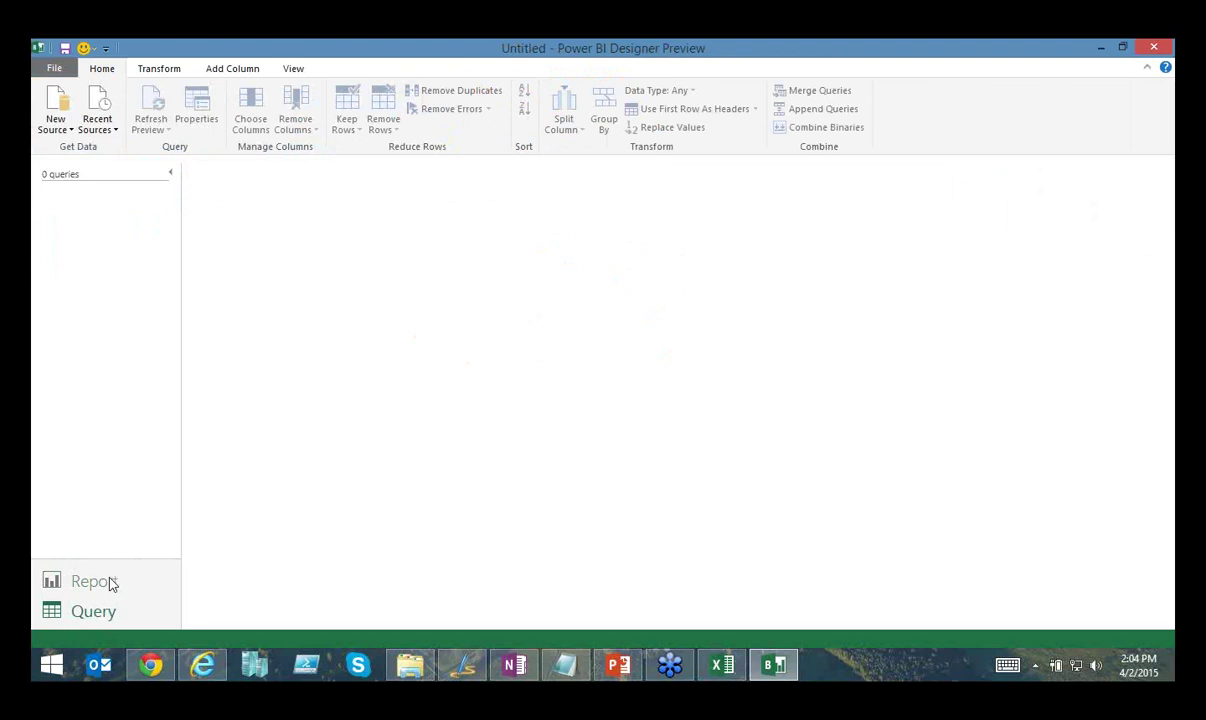
left_click(100, 581)
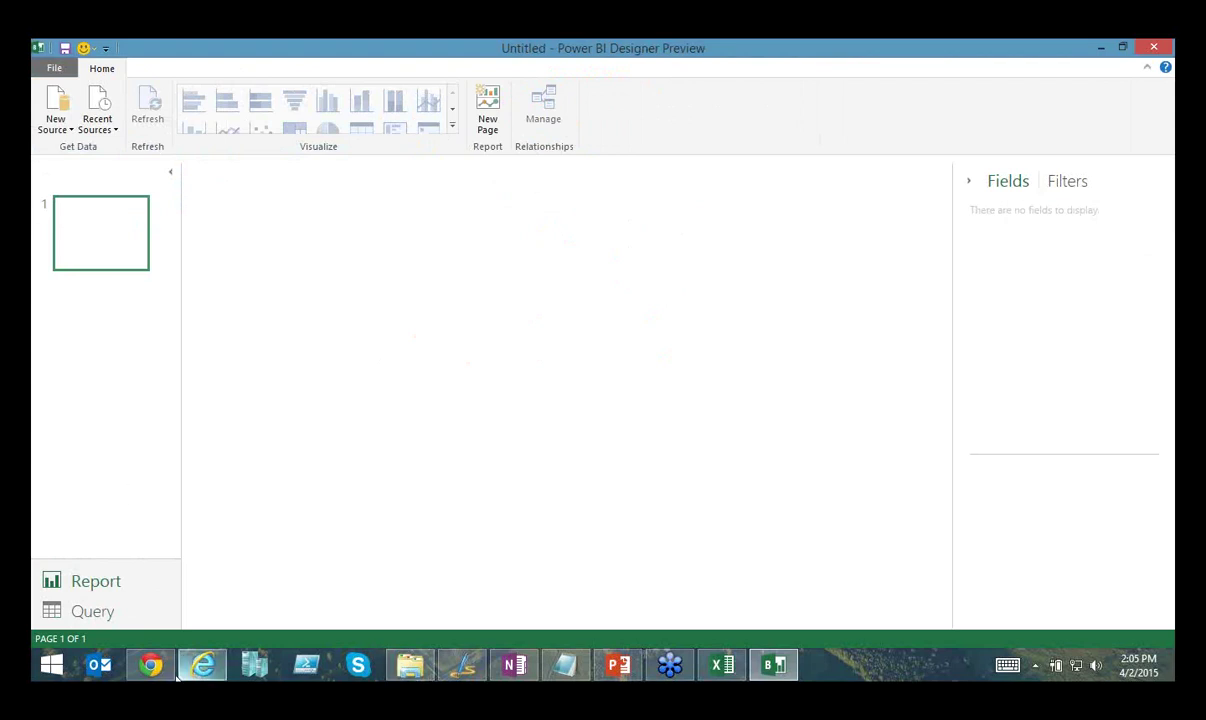
left_click(735, 674)
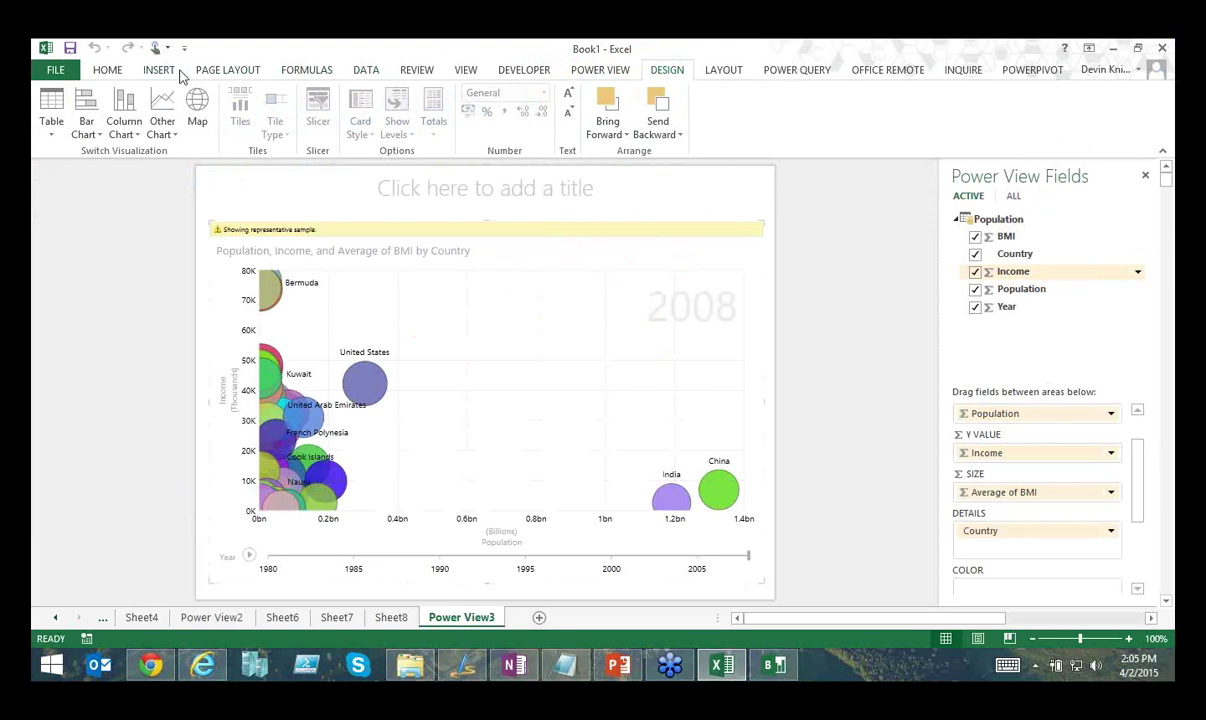
left_click(799, 74)
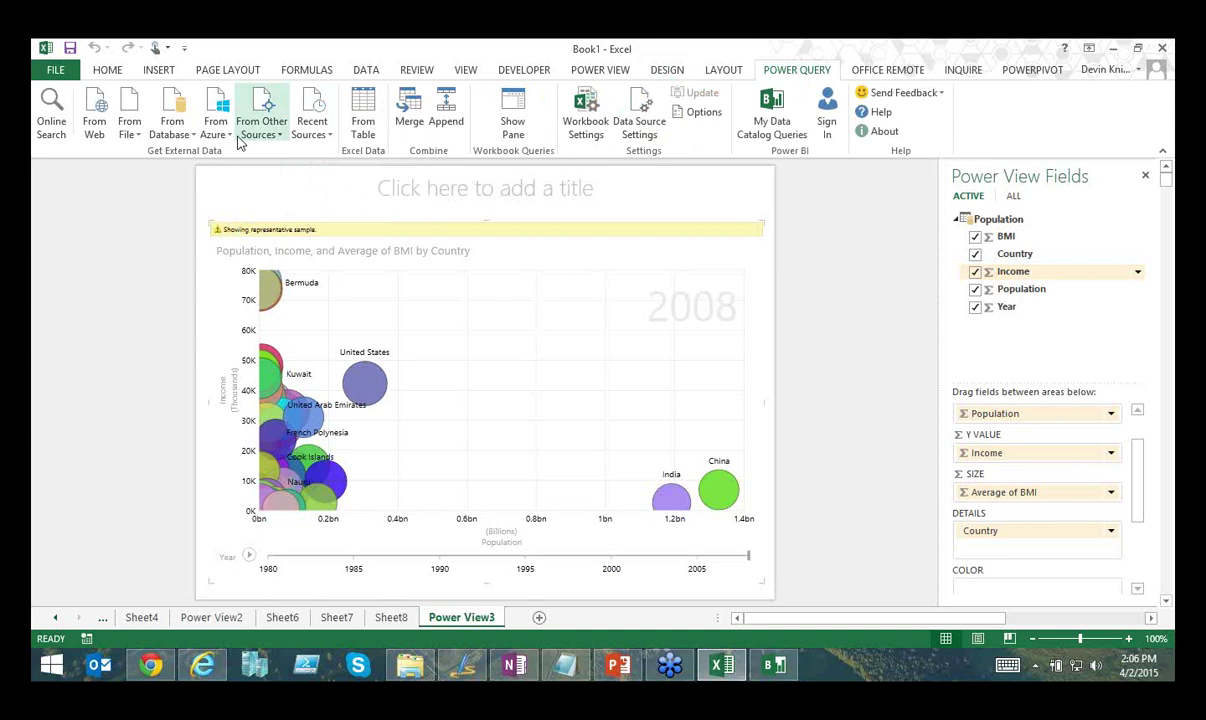
- Show the Workbook Queries pane and open the merged Population query in the Query Editor
left_click(513, 114)
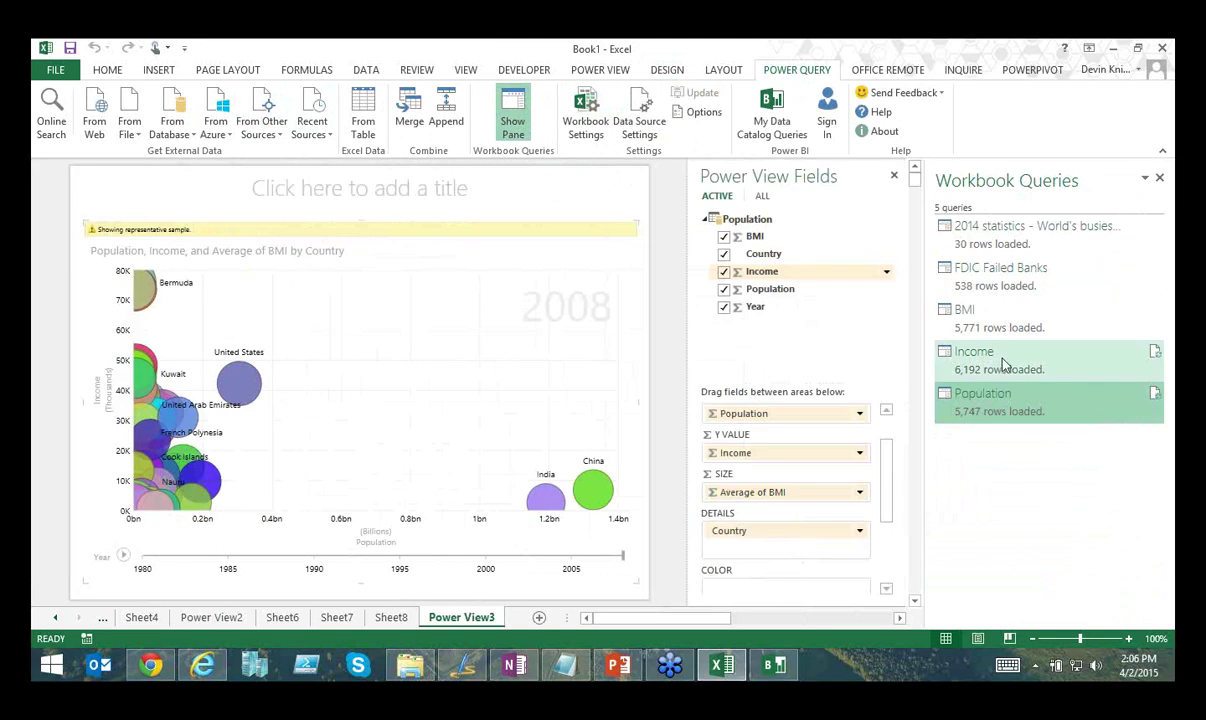
right_click(955, 392)
left_click(972, 352)
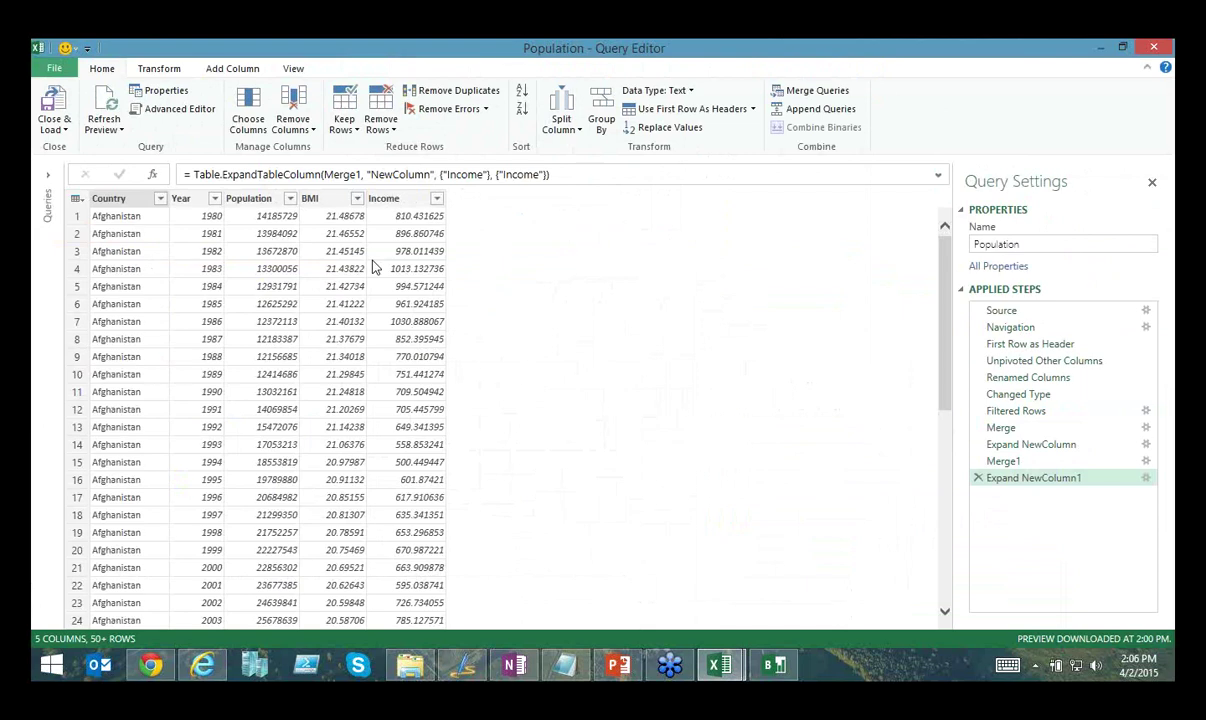
- Close the Population Query Editor without loading, then call up the Population query's actions
left_click(66, 131)
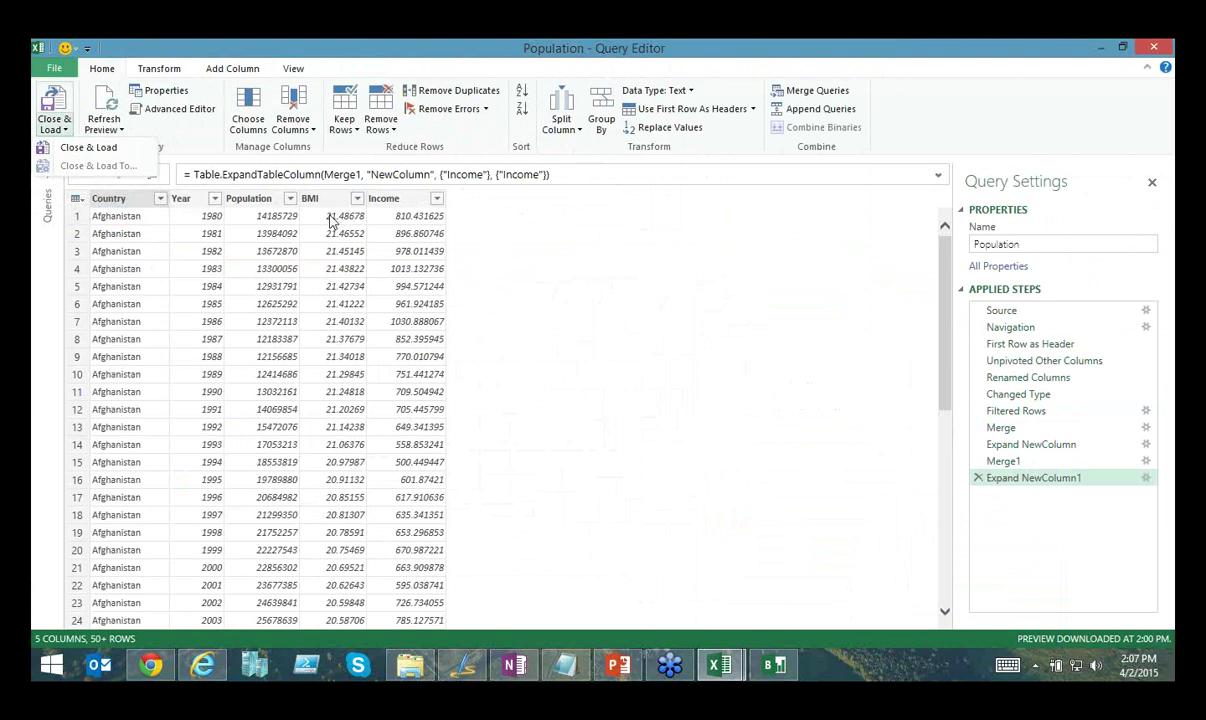
left_click(330, 220)
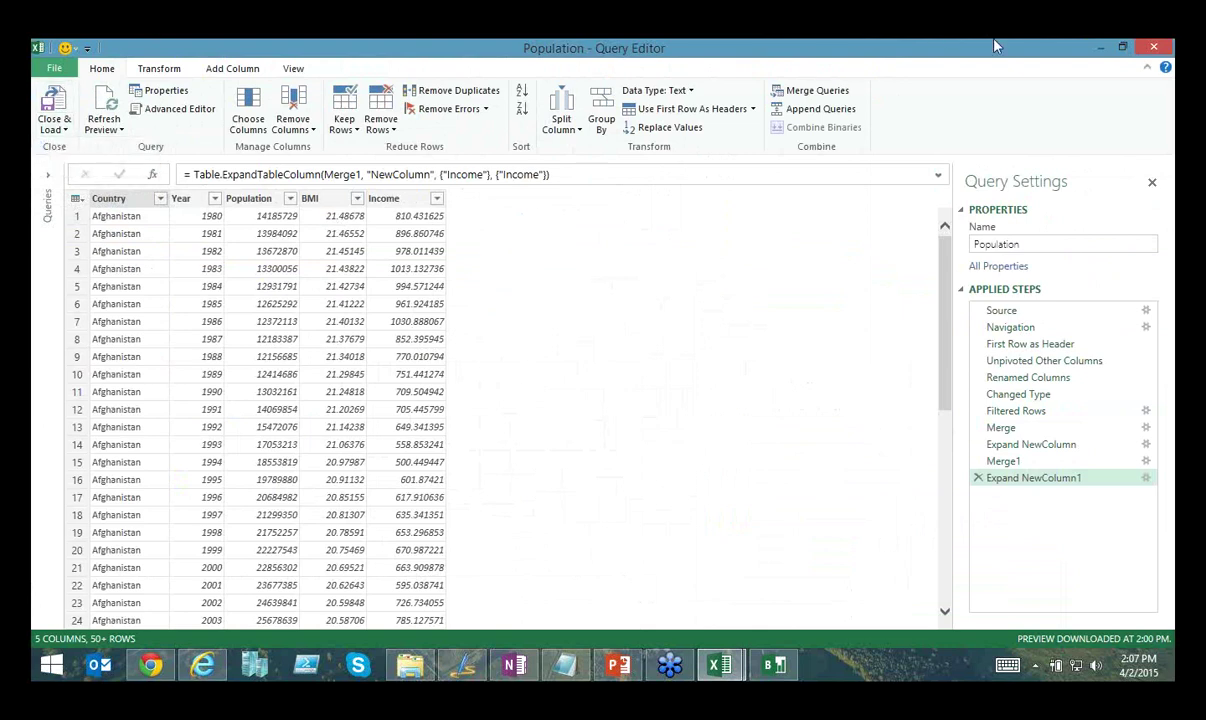
left_click(1151, 47)
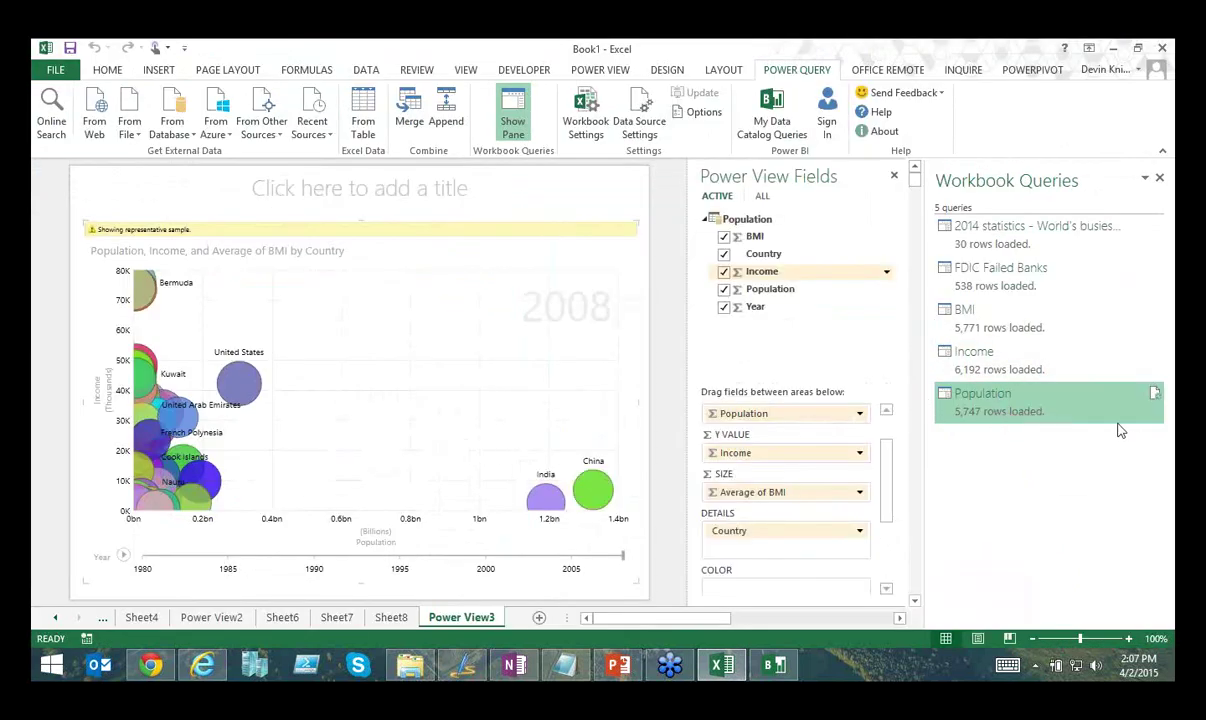
right_click(1017, 404)
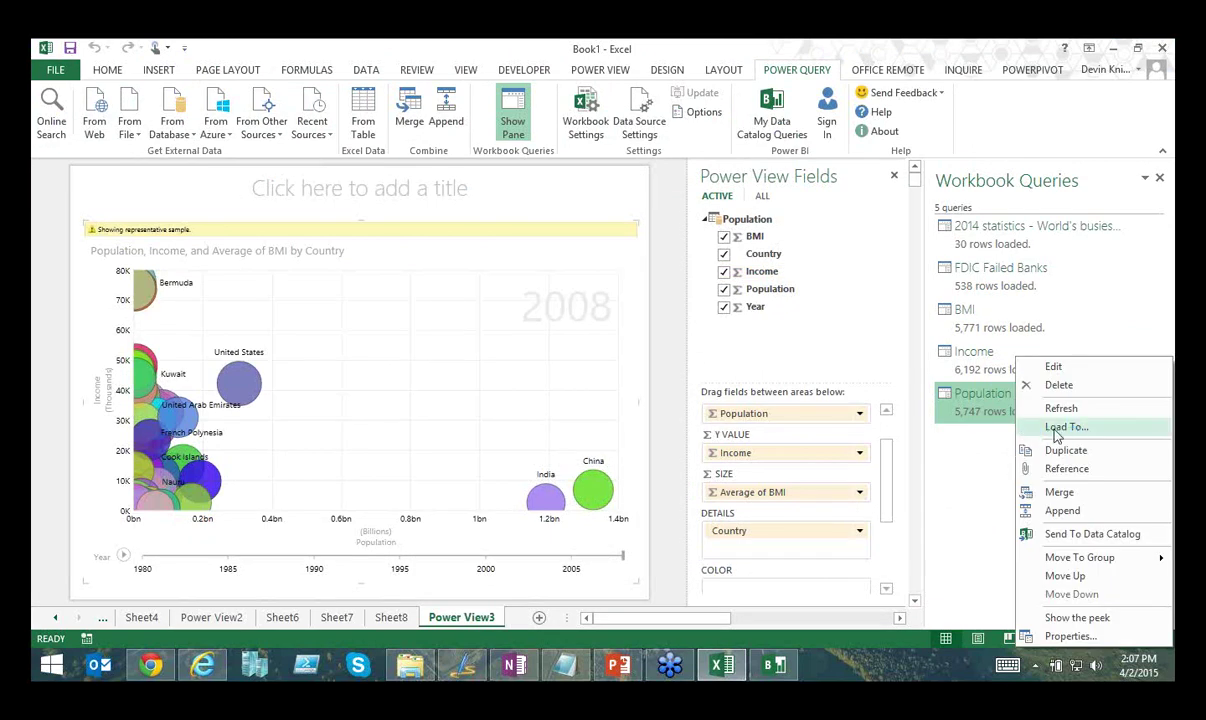
- Choose Load To... for the Population query to open its Load Options
left_click(1056, 427)
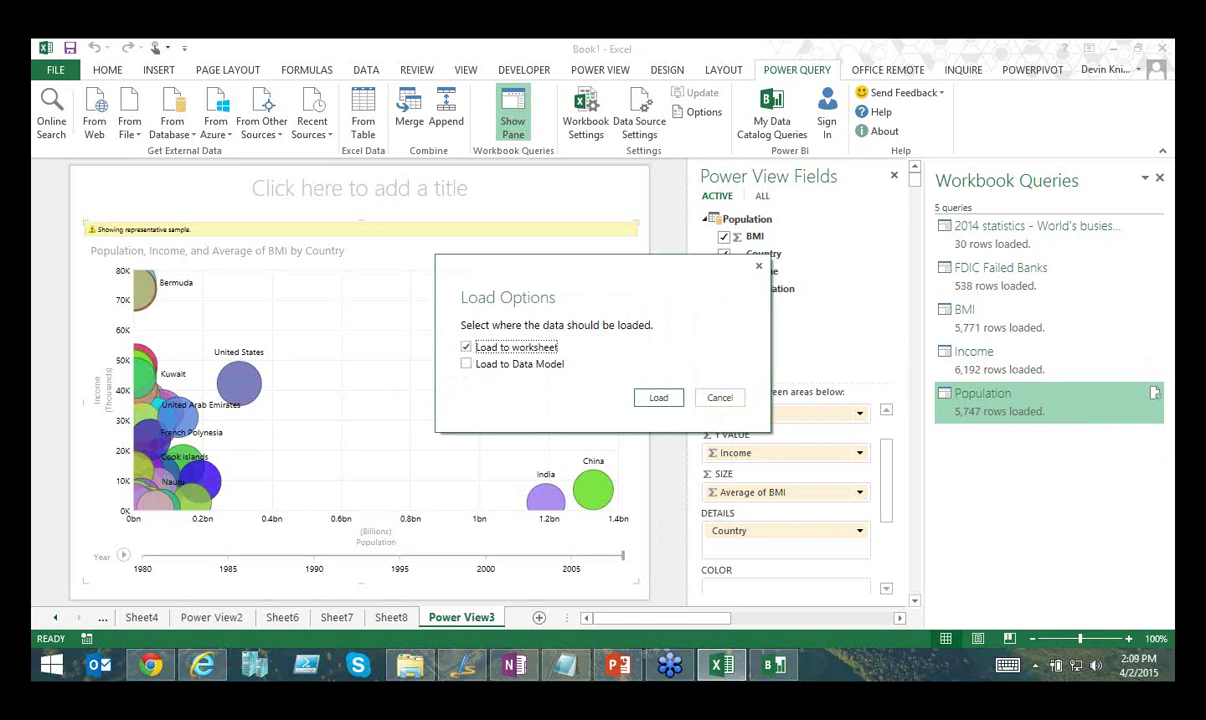
- Search Amazon for 'power query' and open the Power Query for Power BI and Excel book page
key("alt+Tab")
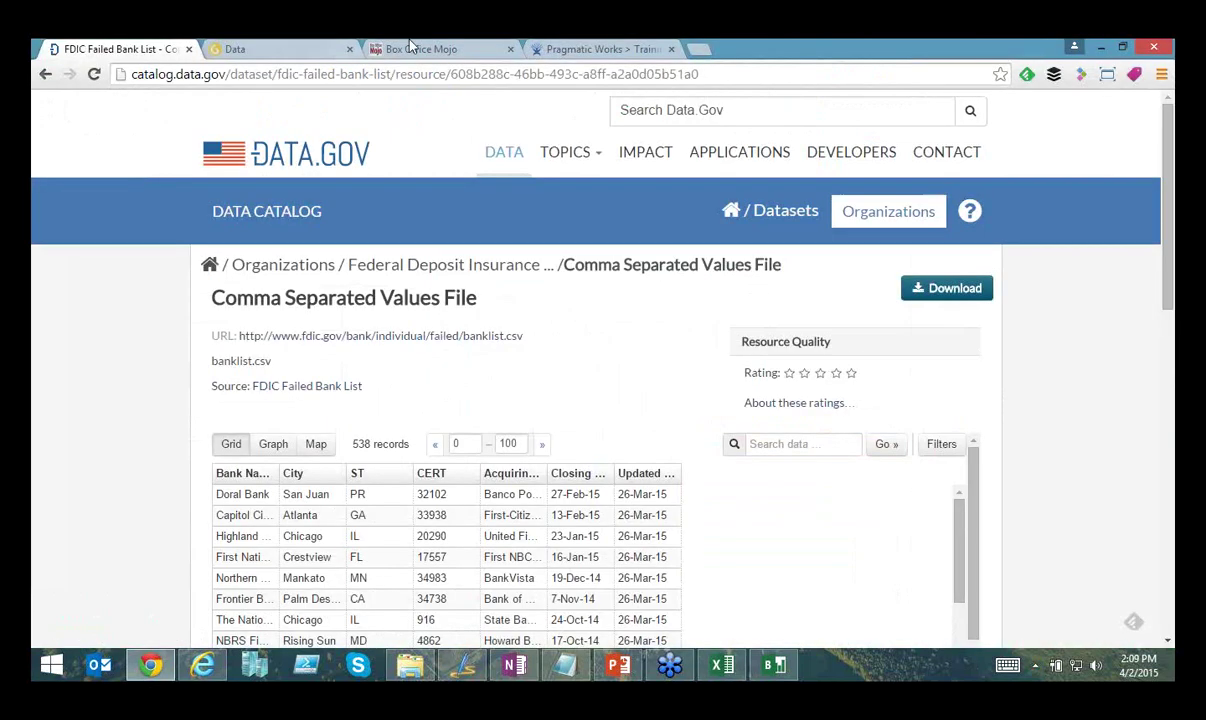
left_click(708, 50)
type("a")
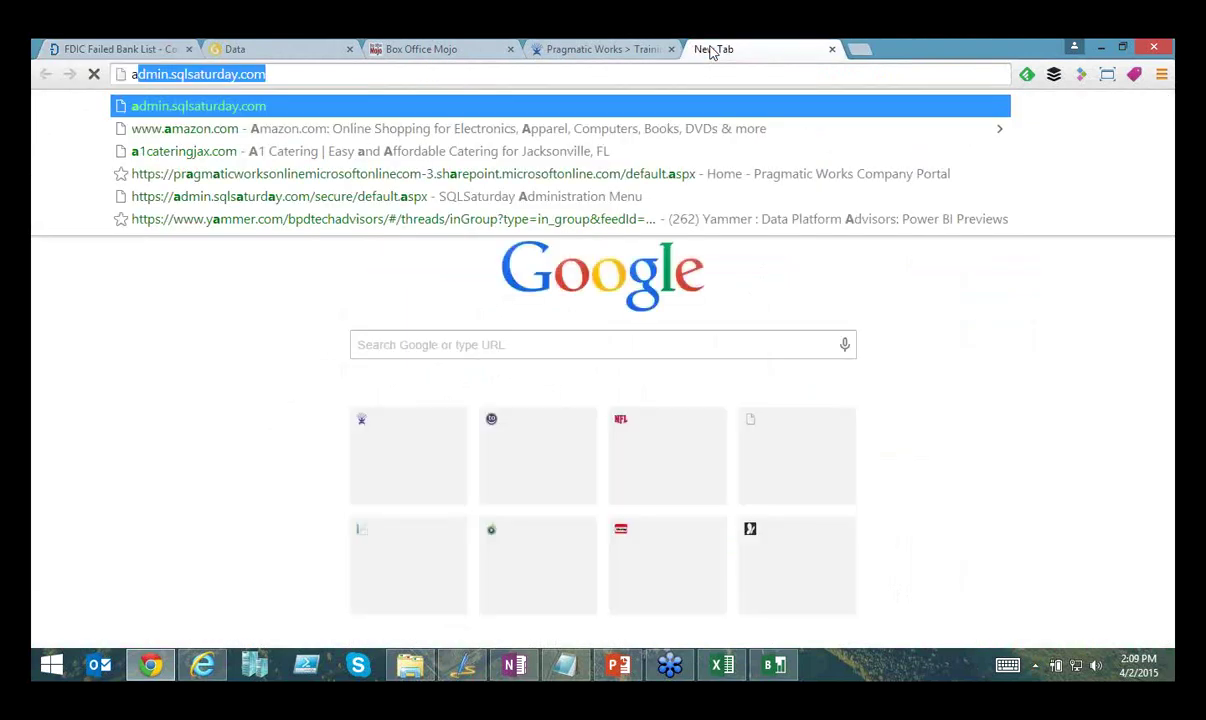
type("mazon")
key("Return")
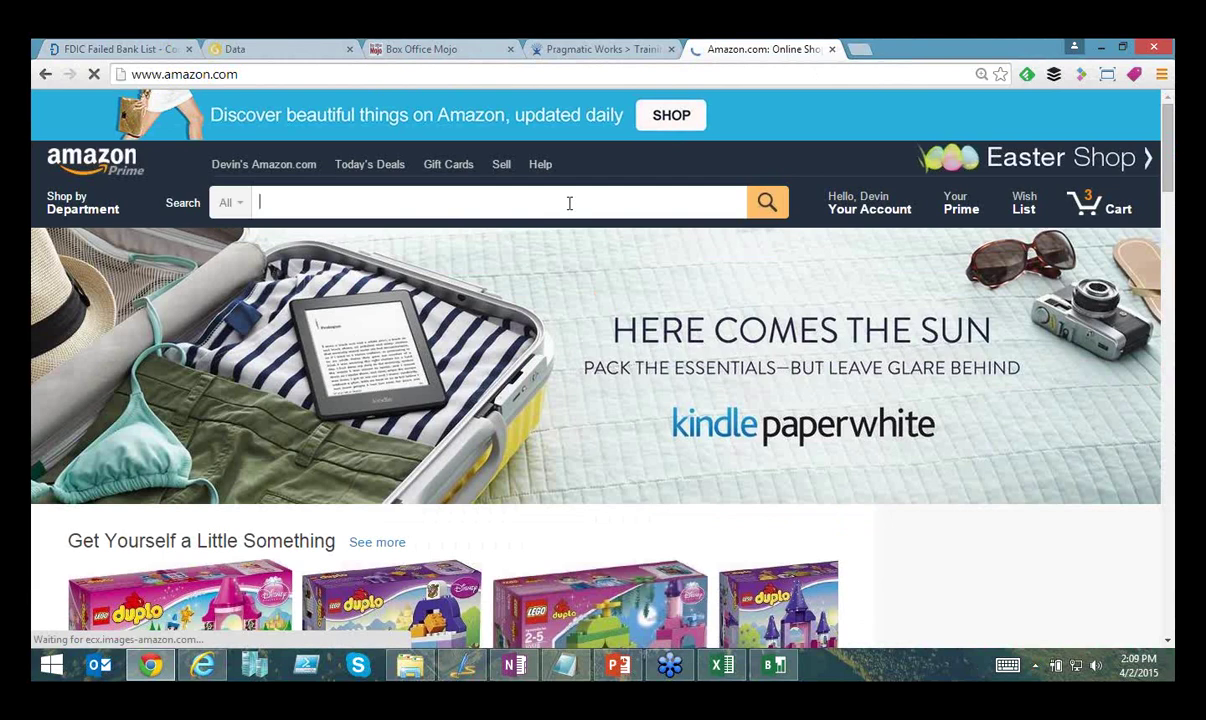
type("p")
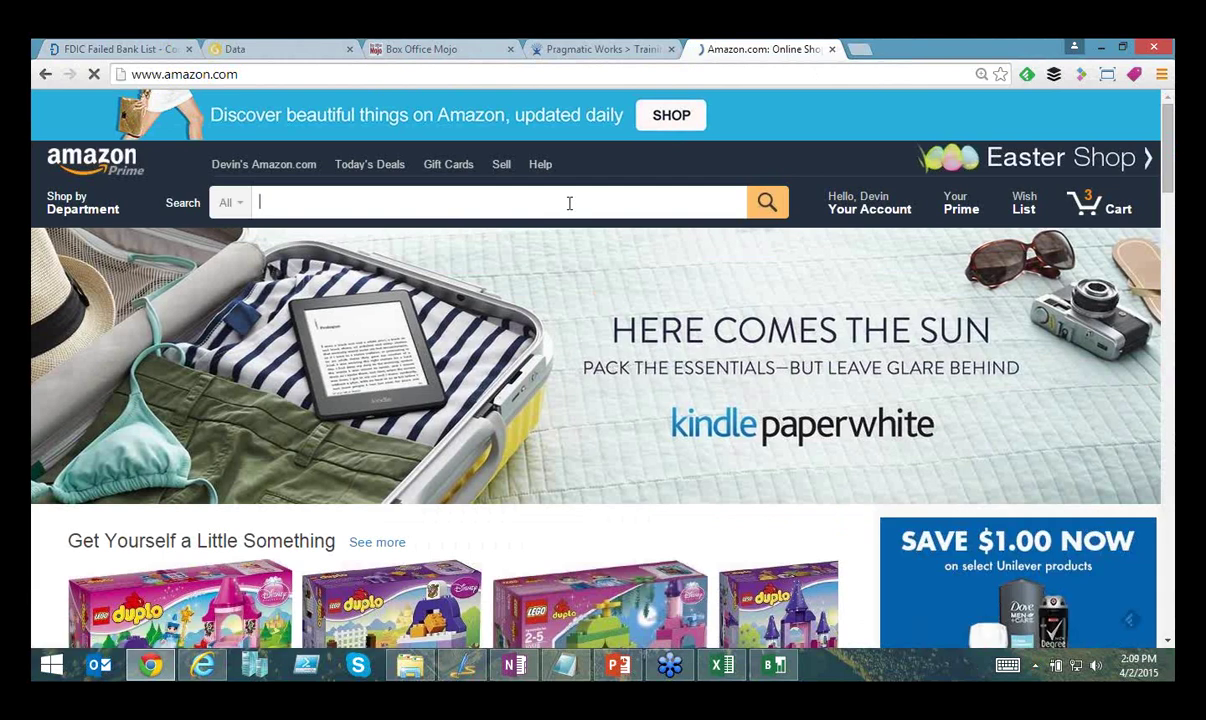
type("ower query")
key("Return")
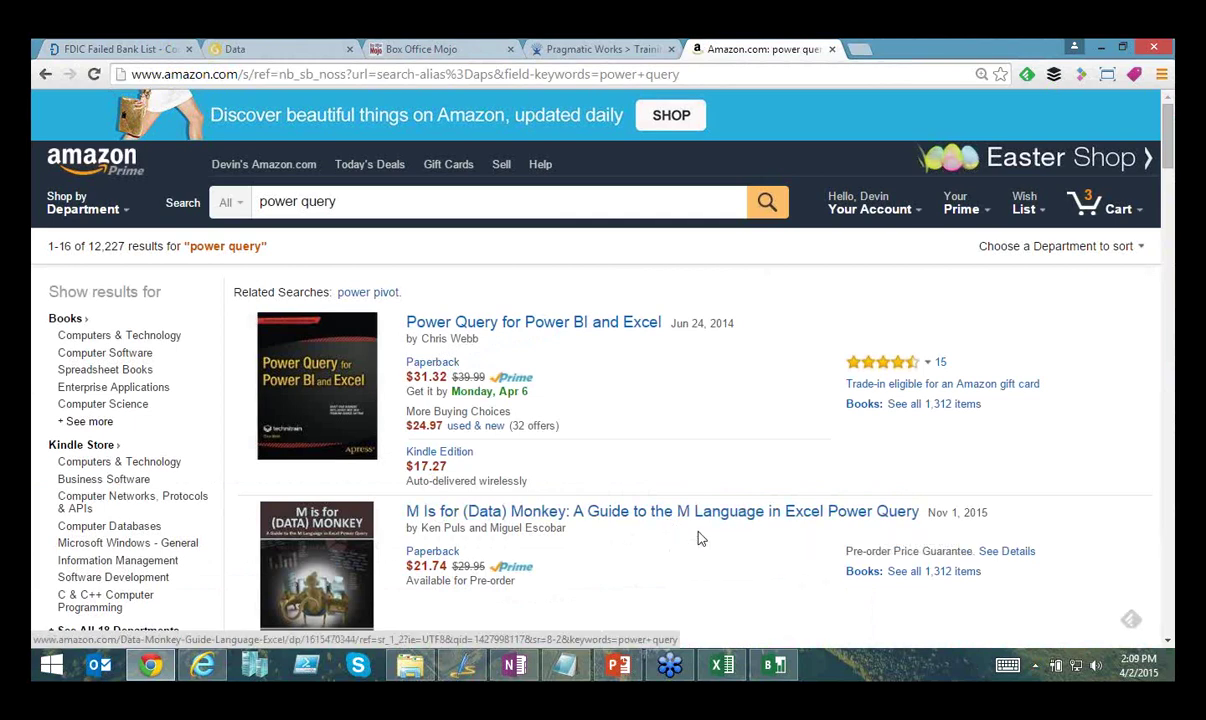
scroll(696, 541, "down", 1)
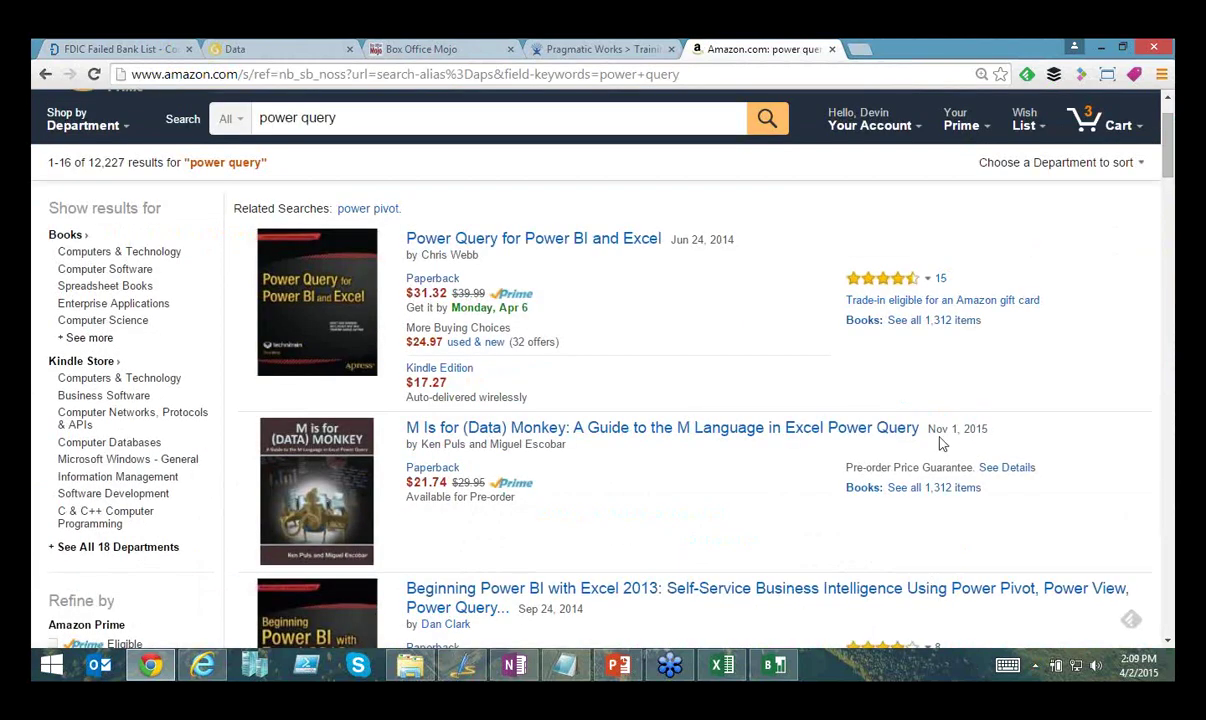
left_click(460, 242)
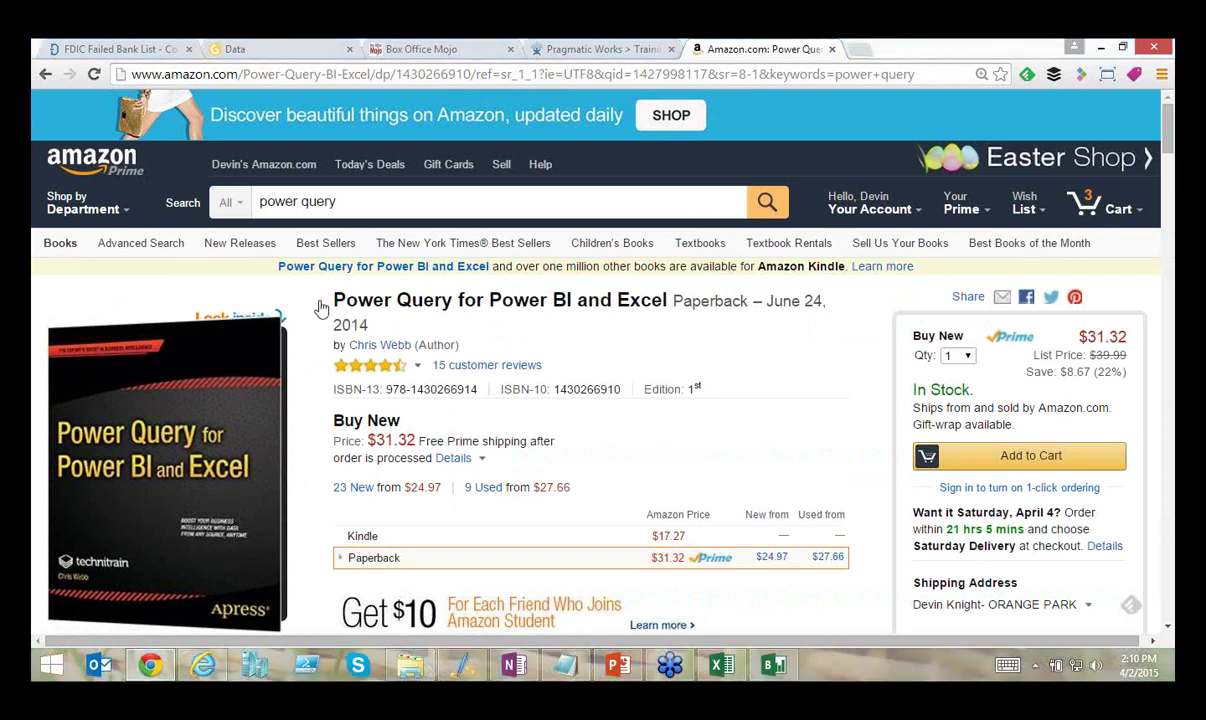
- Browse Pragmatic Works' upcoming webinars list, down to M Query Basics on 4/21/2015
left_click(576, 49)
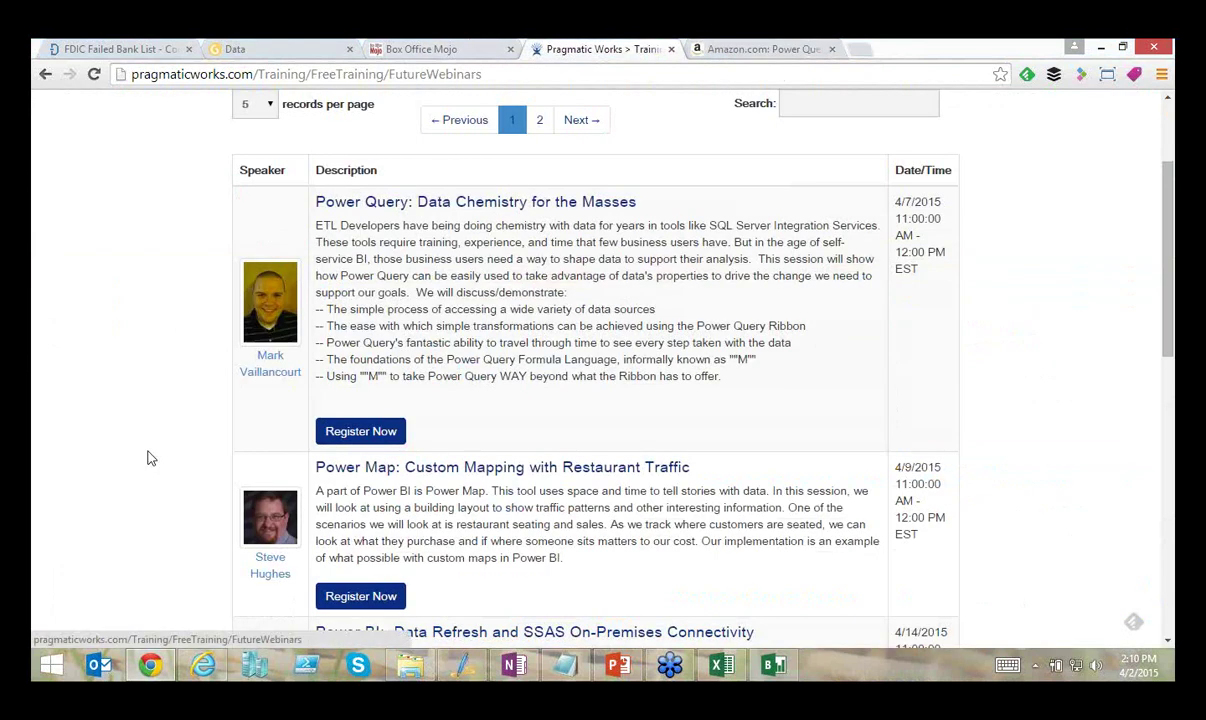
scroll(148, 458, "down", 5)
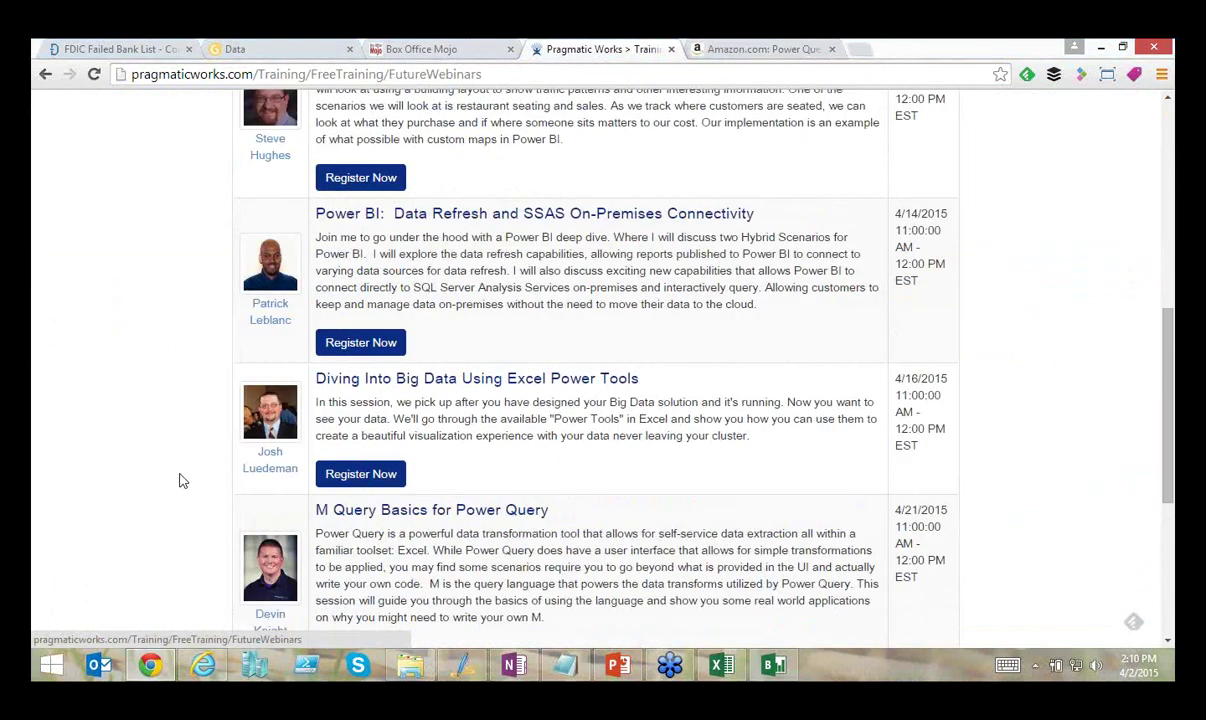
scroll(179, 481, "down", 1)
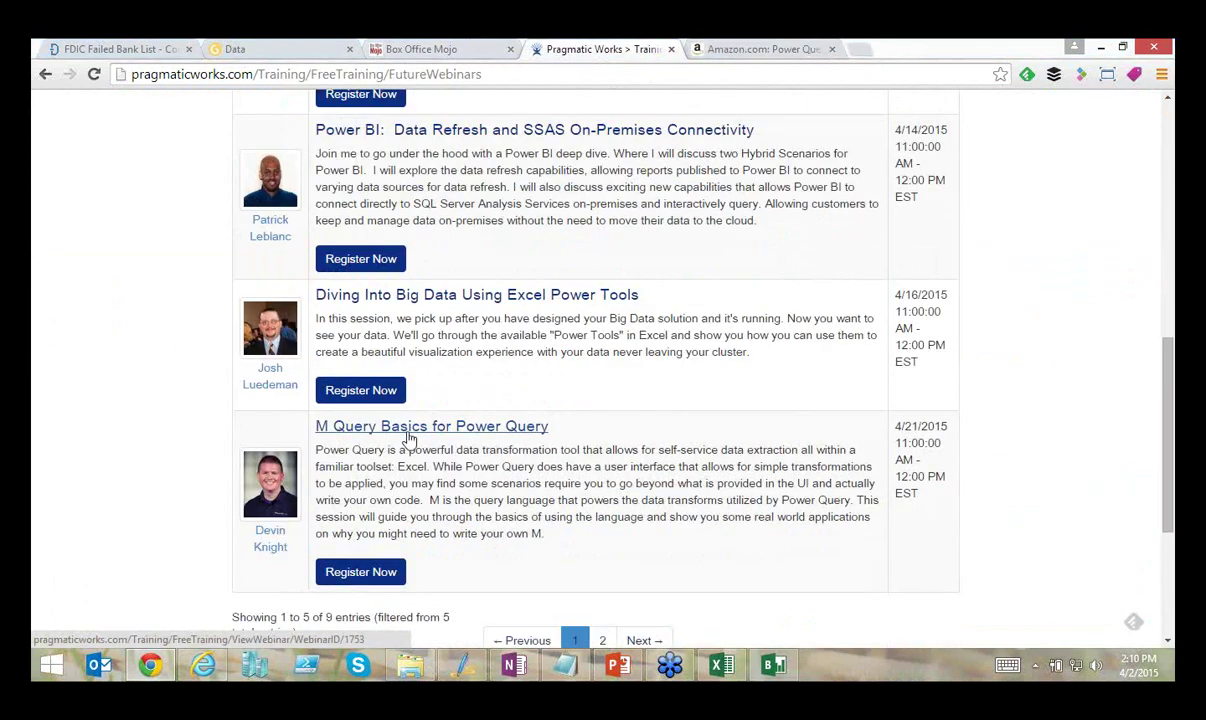